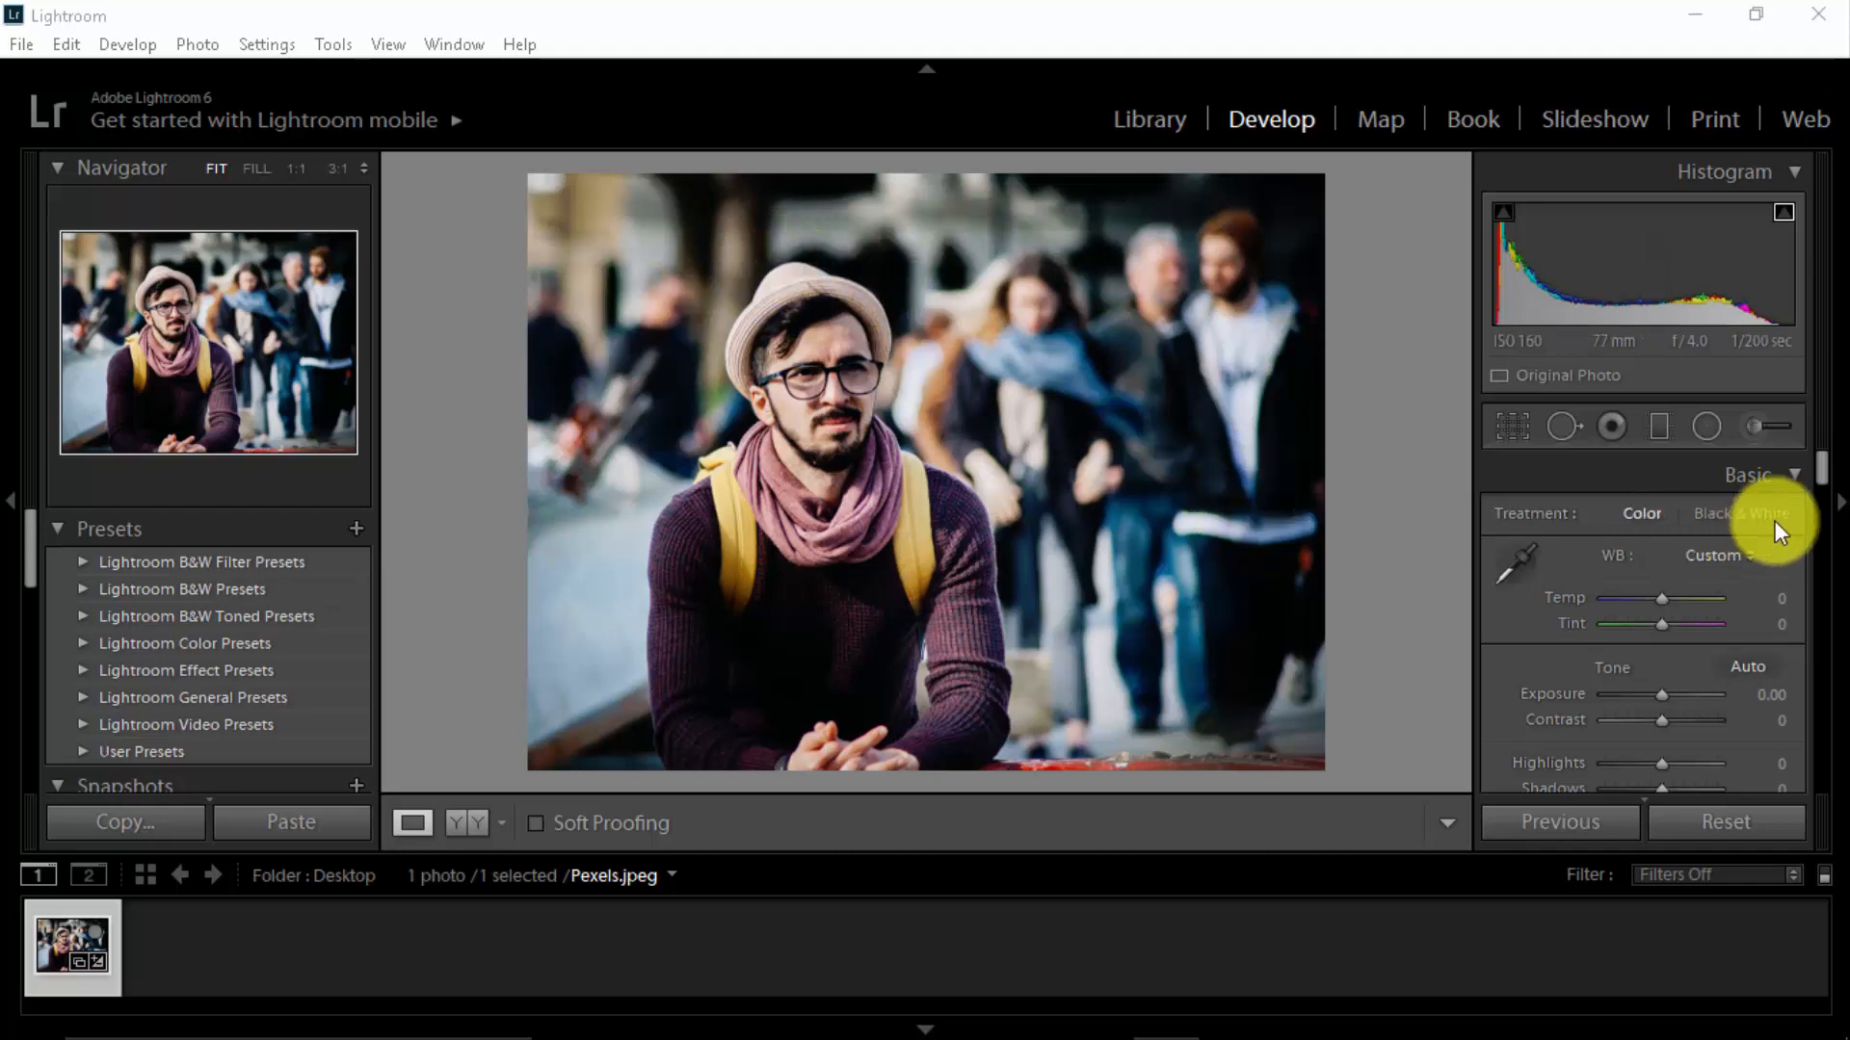
mouse_move(1820, 461)
left_mouse_down()
mouse_move(1837, 778)
mouse_move(1805, 453)
left_mouse_up()
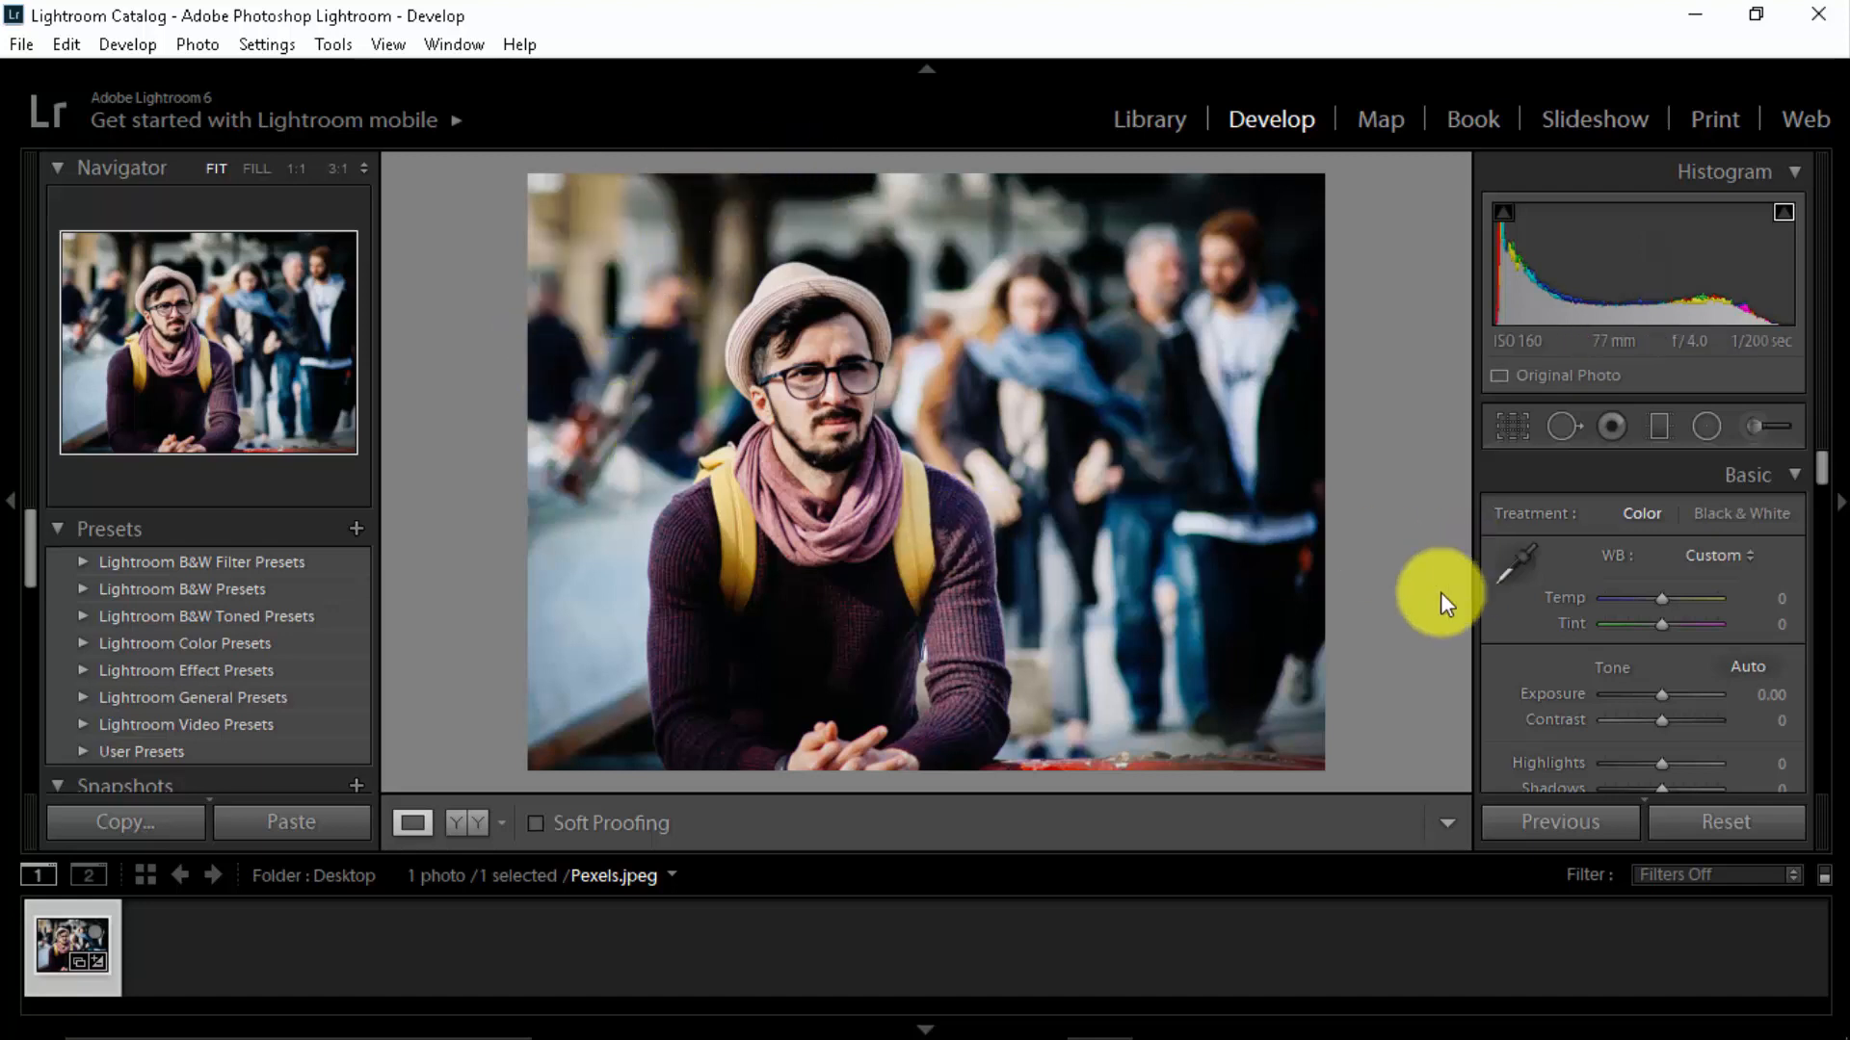
scroll(1530, 698, "down", 2)
scroll(1534, 708, "up", 2)
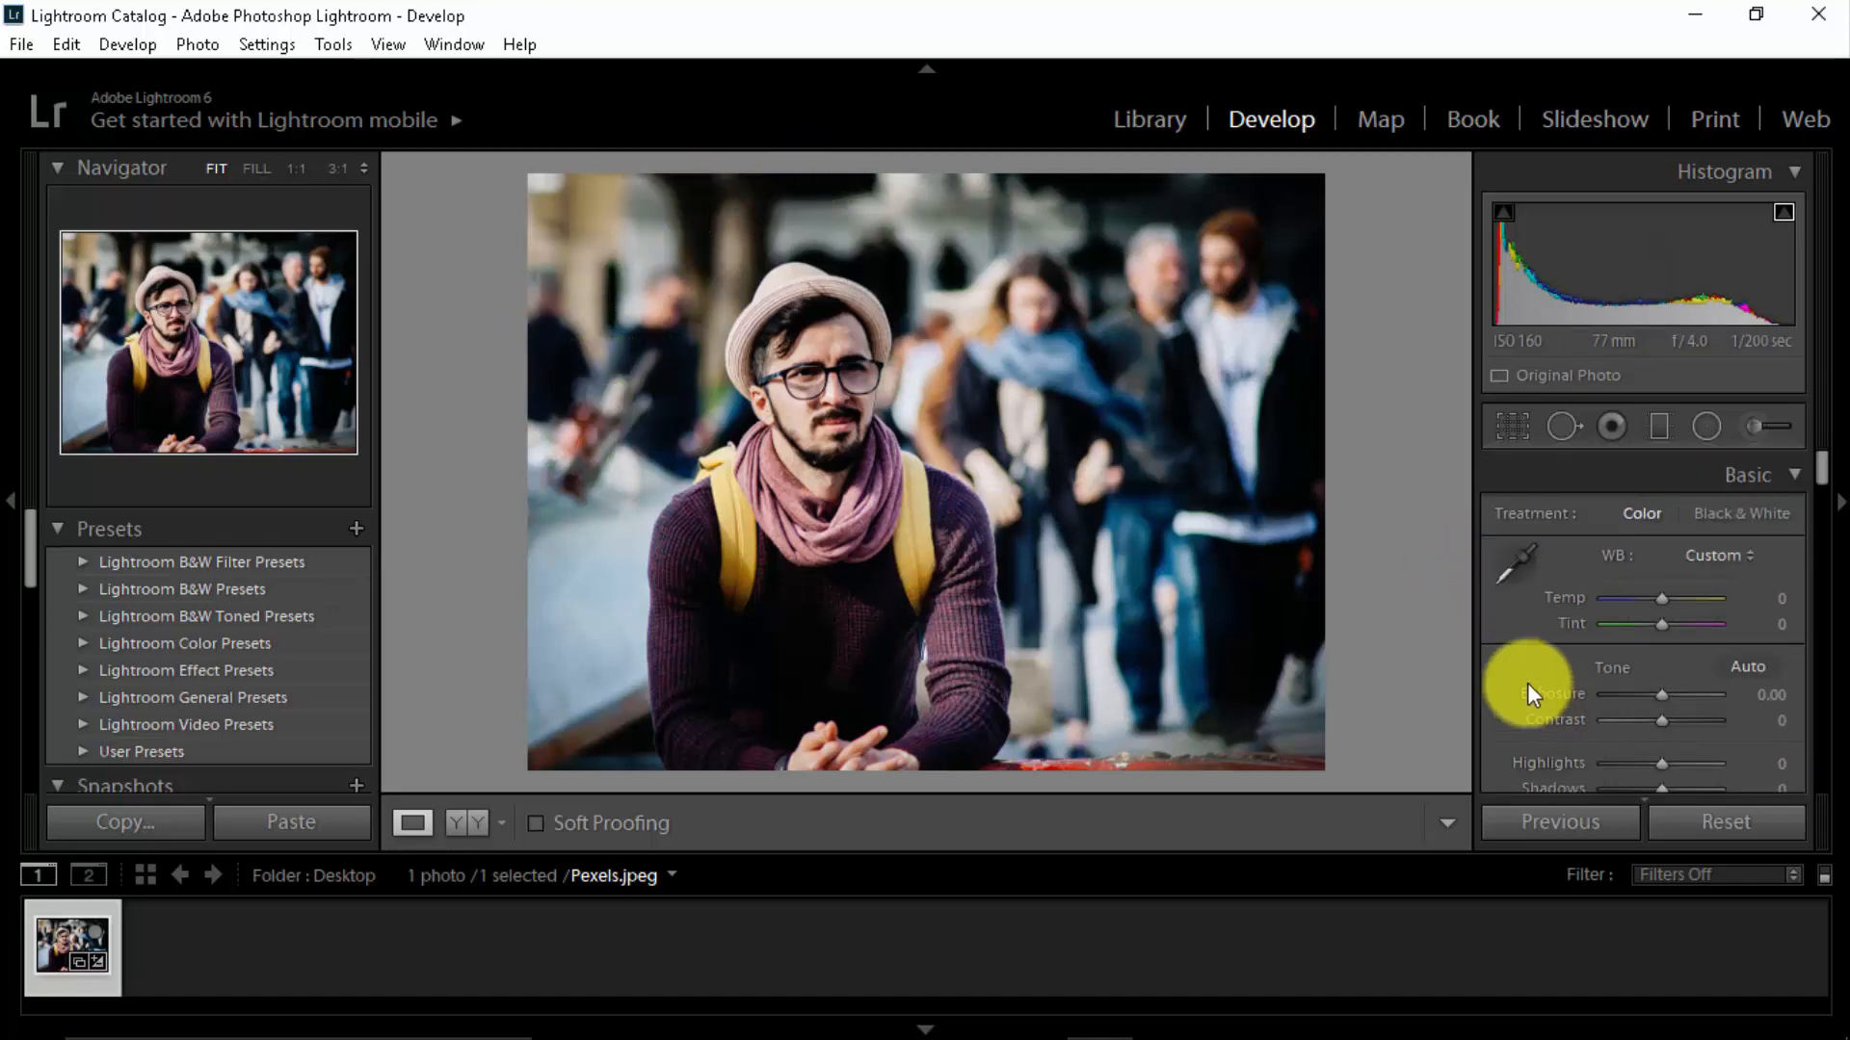
left_click(20, 44)
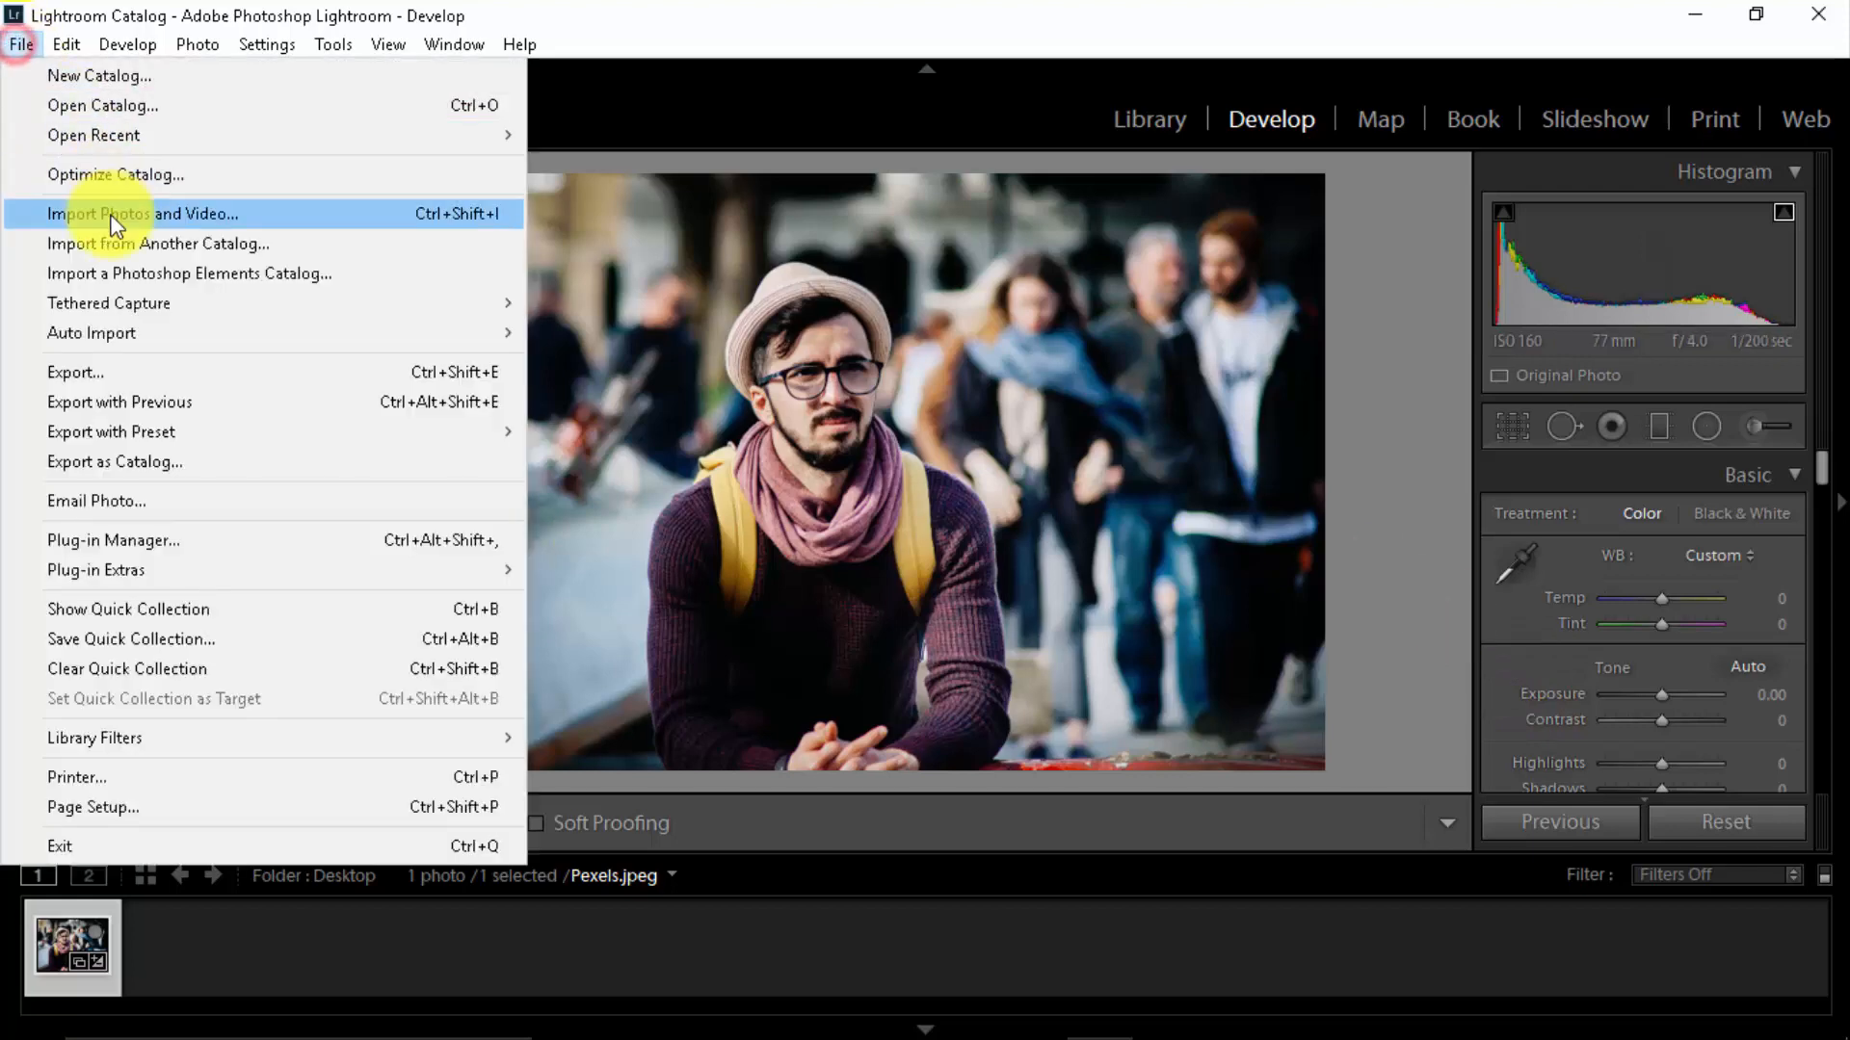
left_click(112, 217)
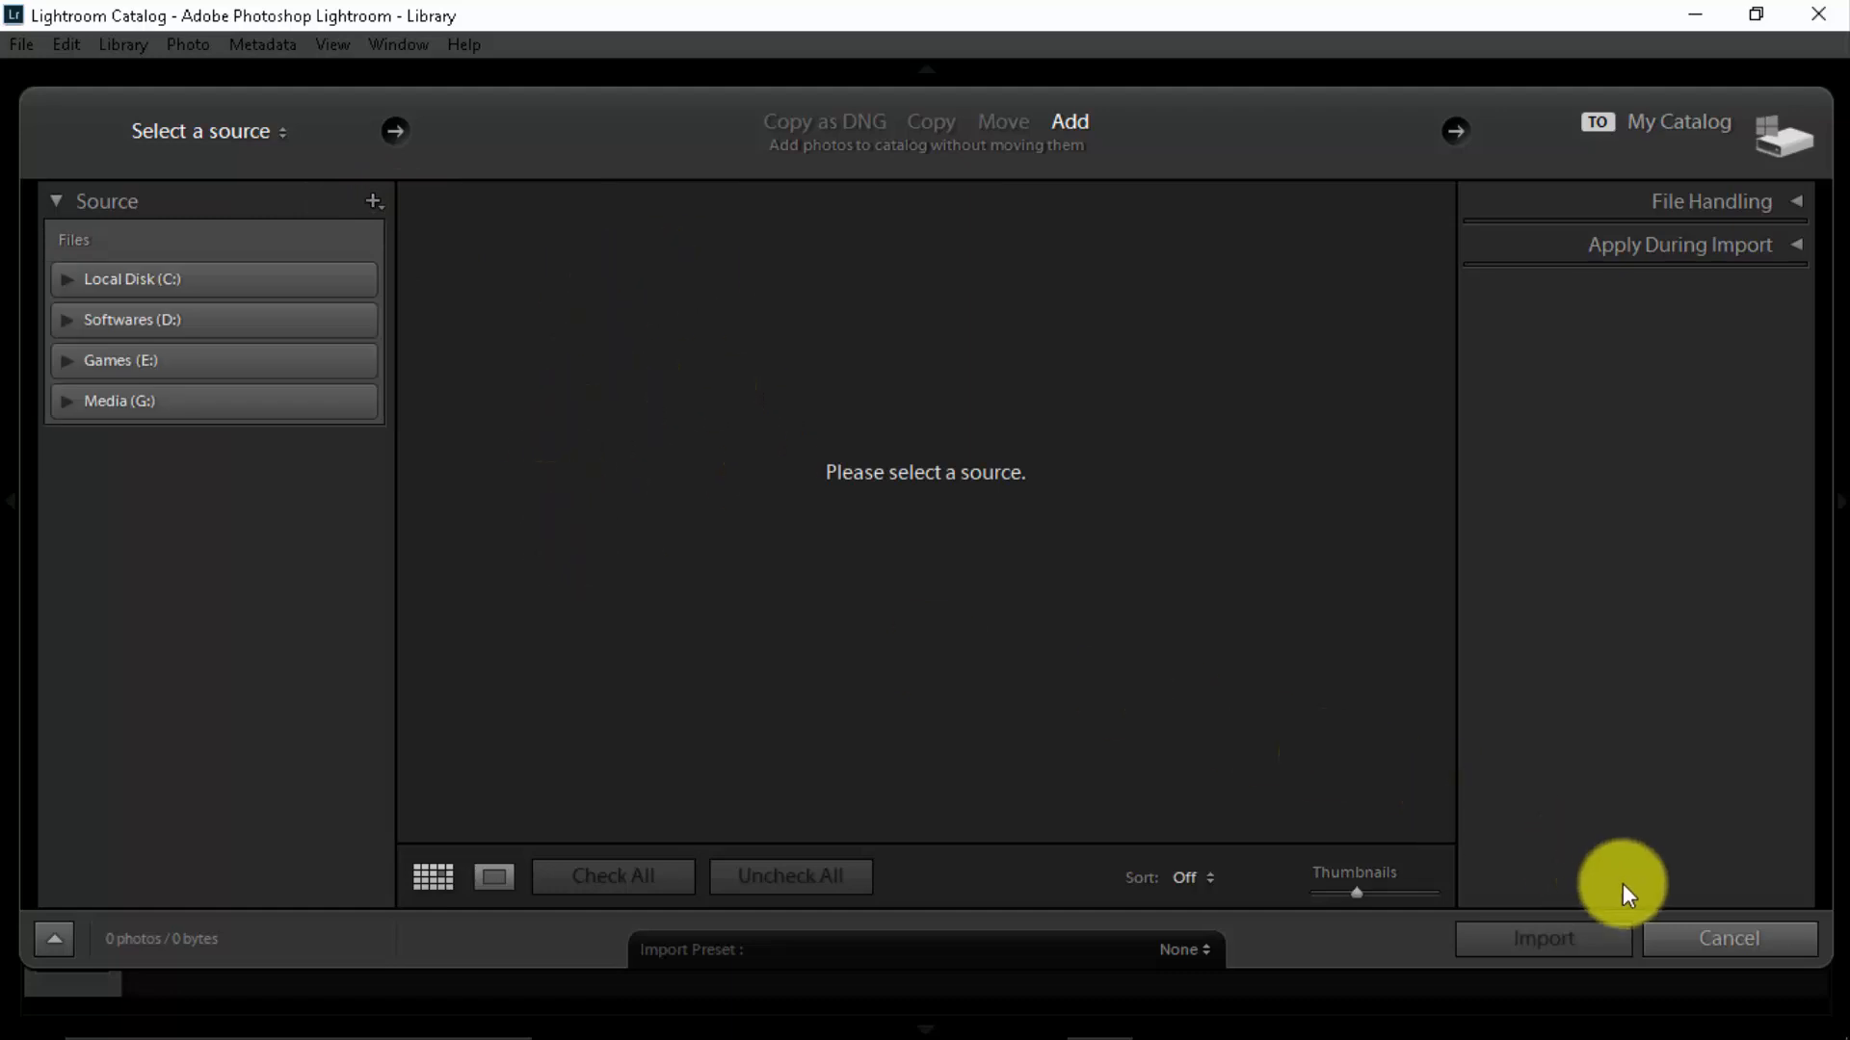
left_click(1695, 936)
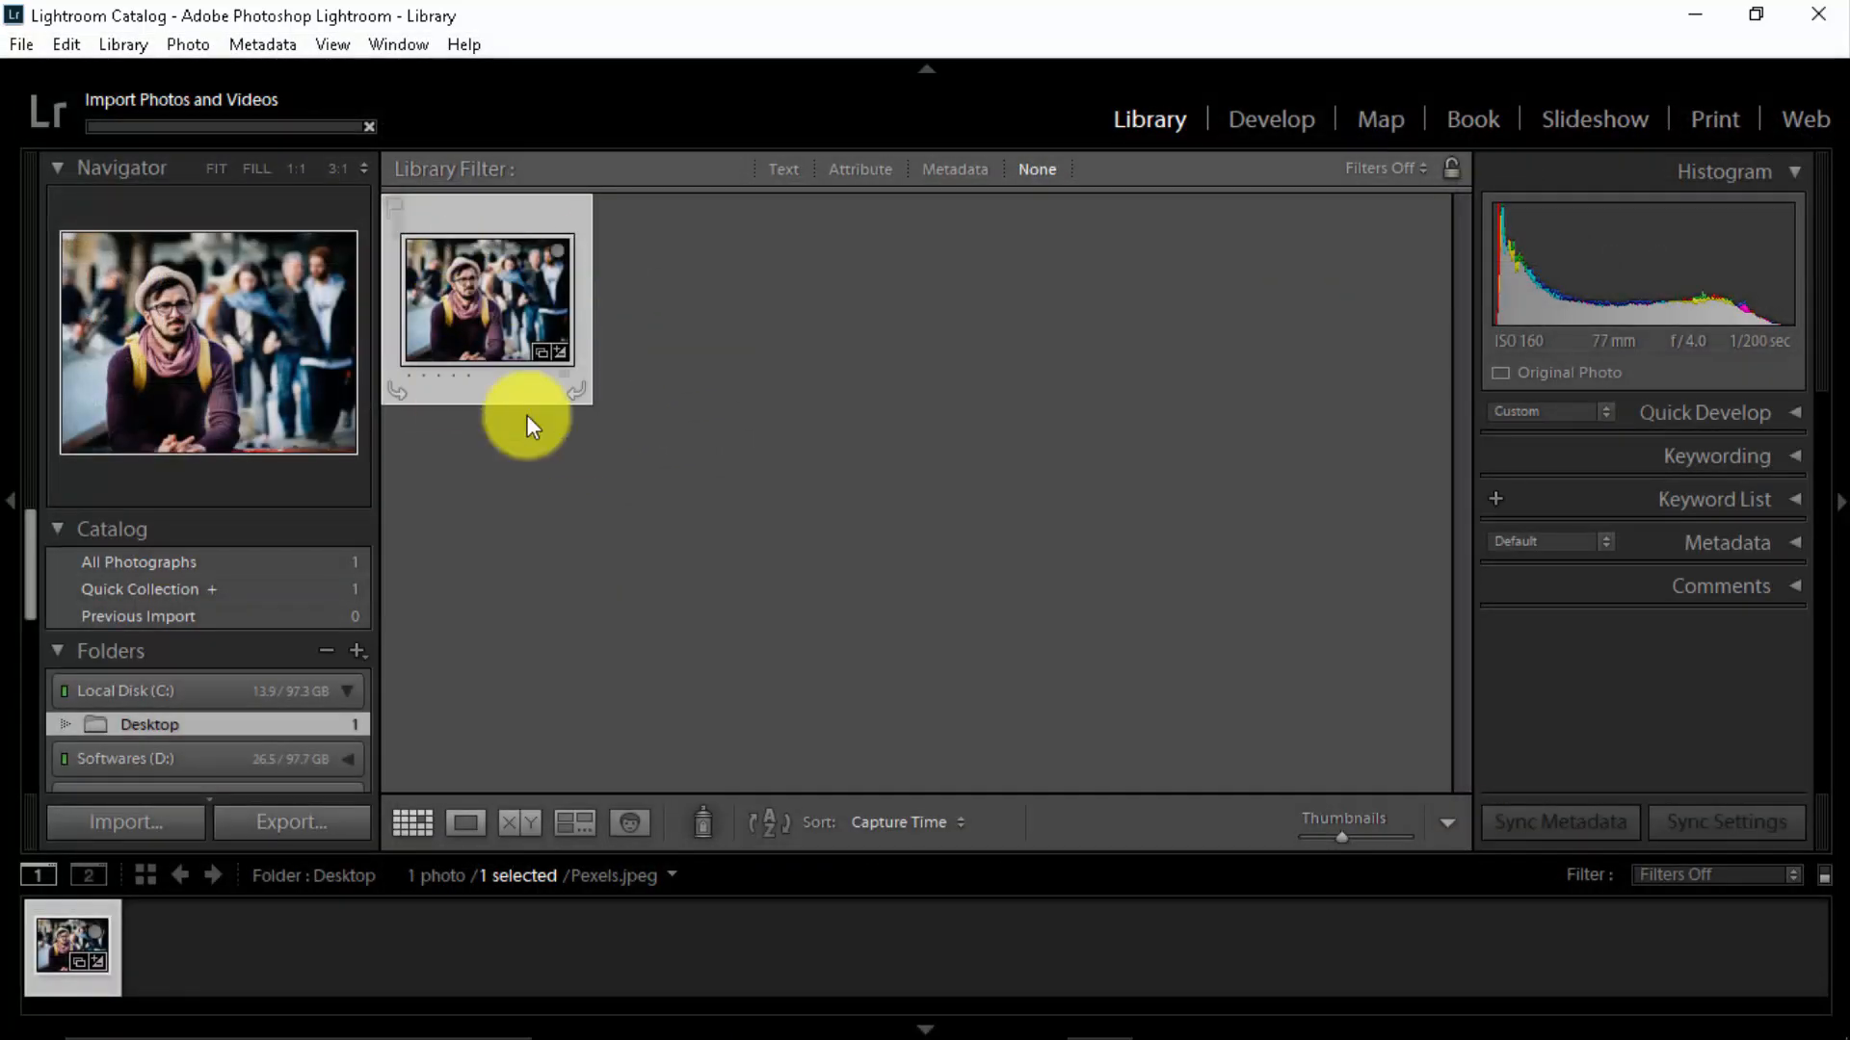
left_click(1285, 123)
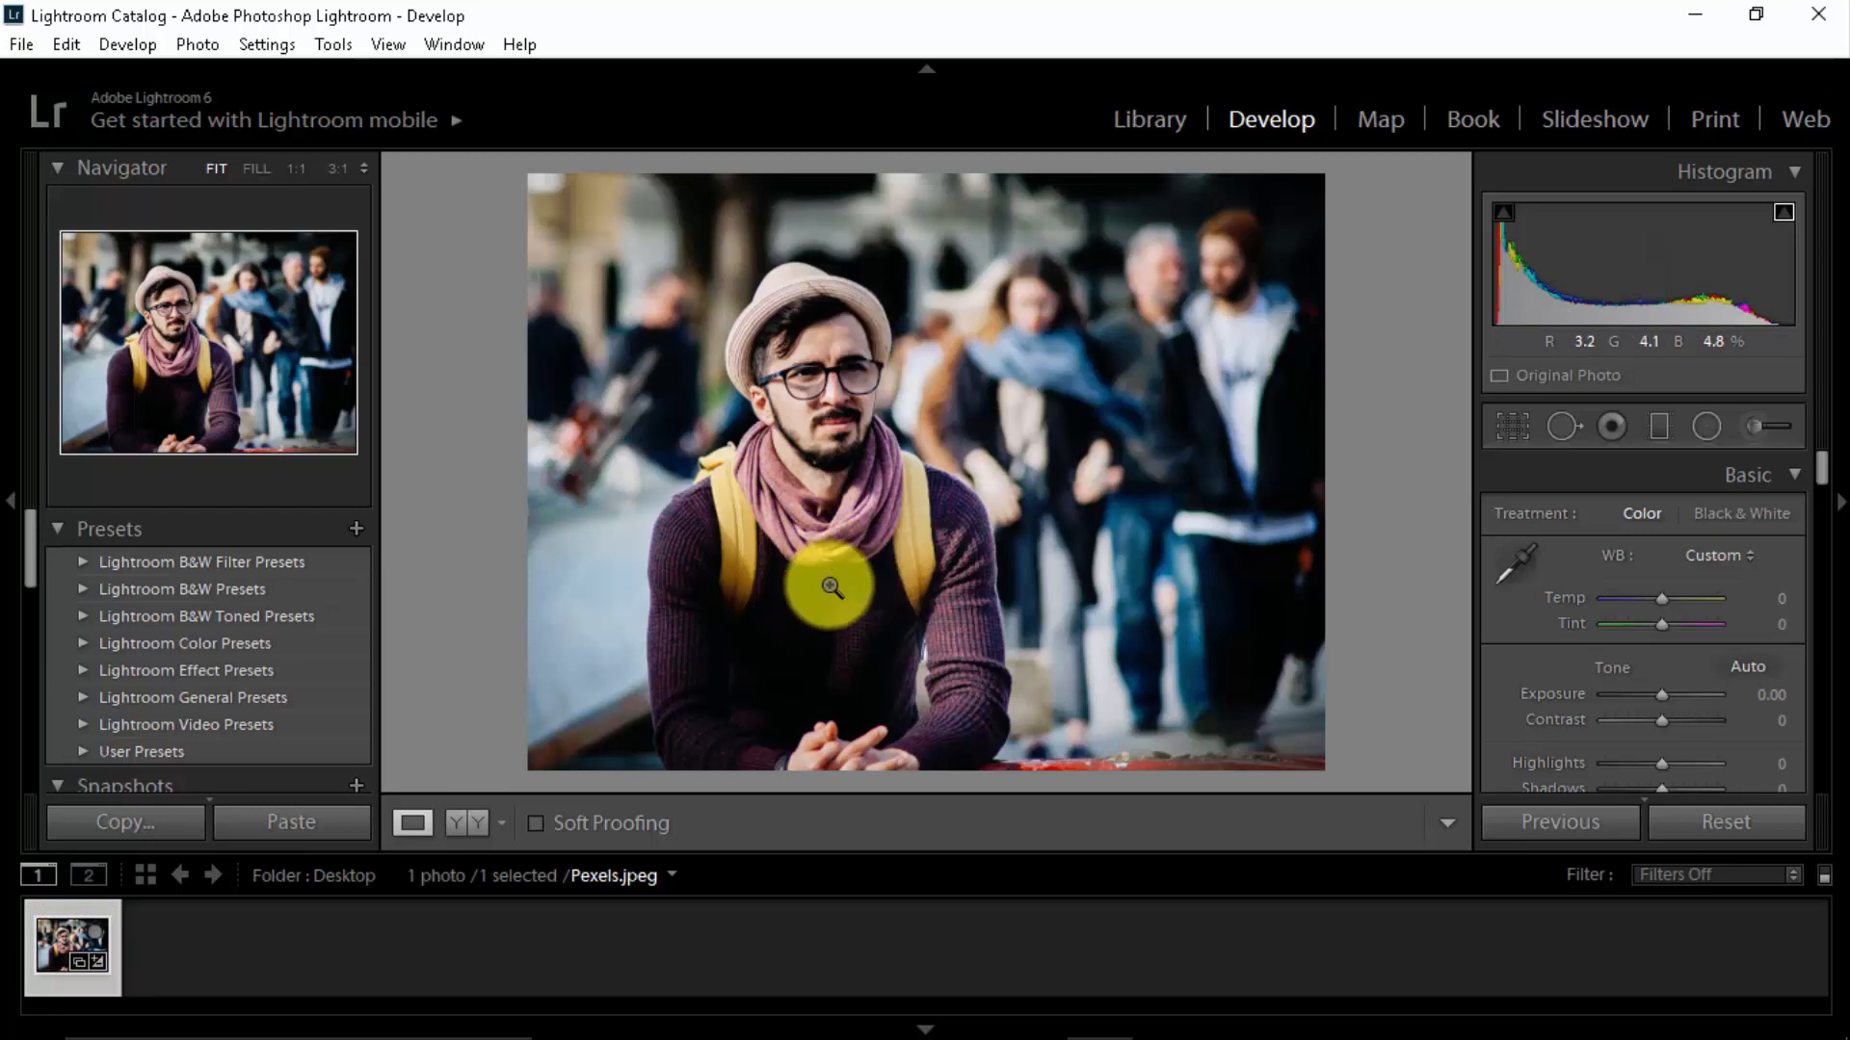
Compare the photo in the side-by-side, split and top/bottom before-and-after views, and return to the single-photo view.
left_click(466, 818)
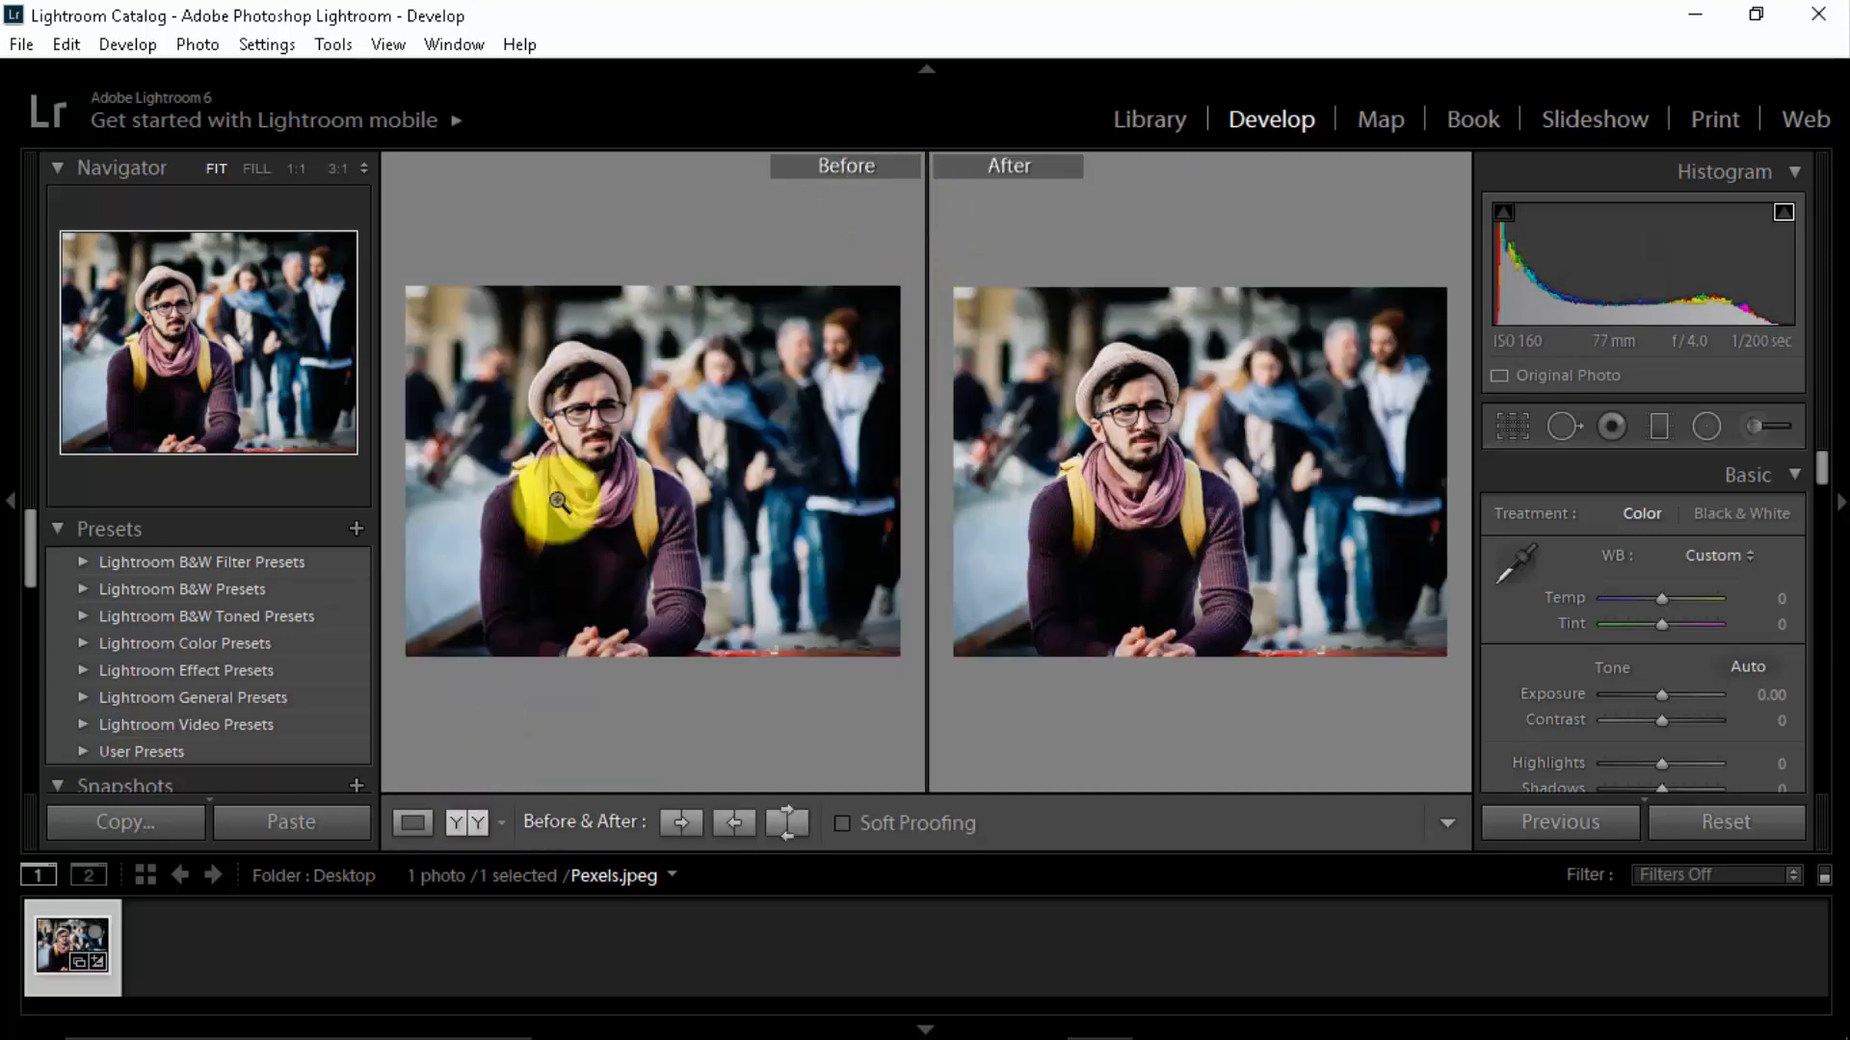
left_click(467, 822)
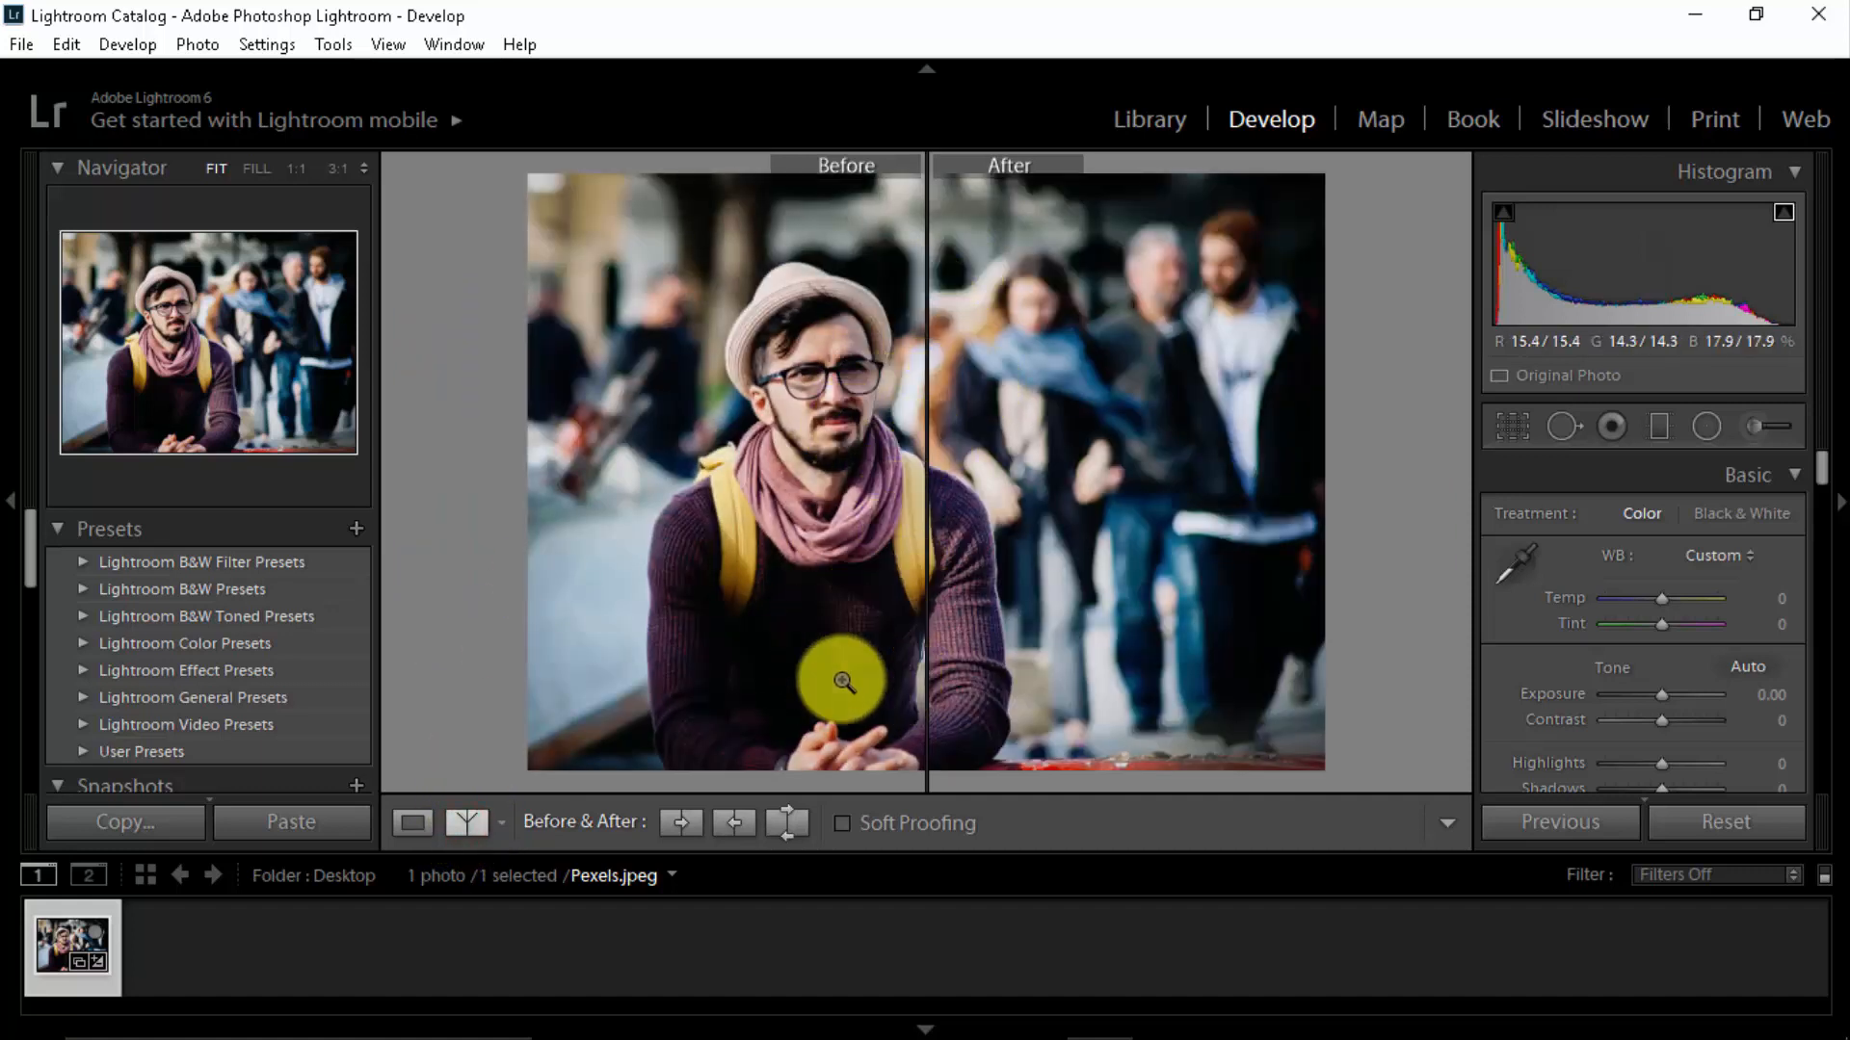
left_click(478, 820)
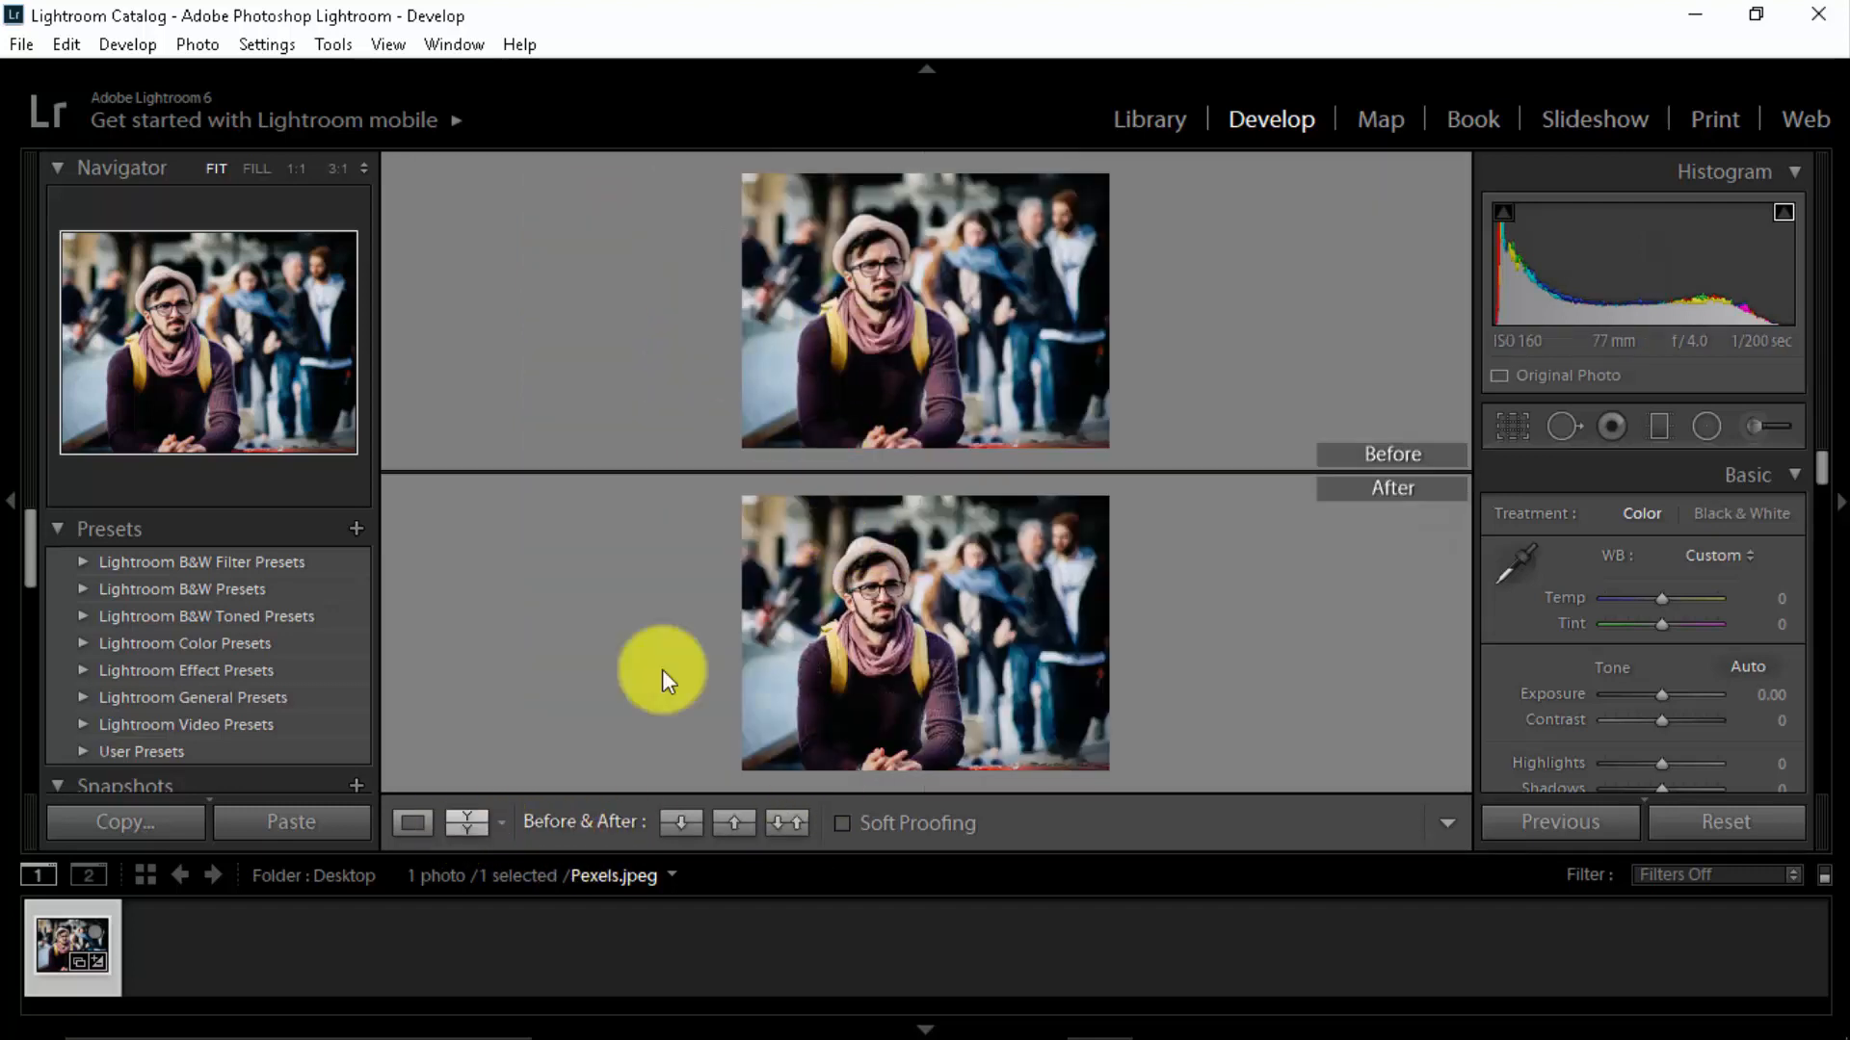
left_click(453, 823)
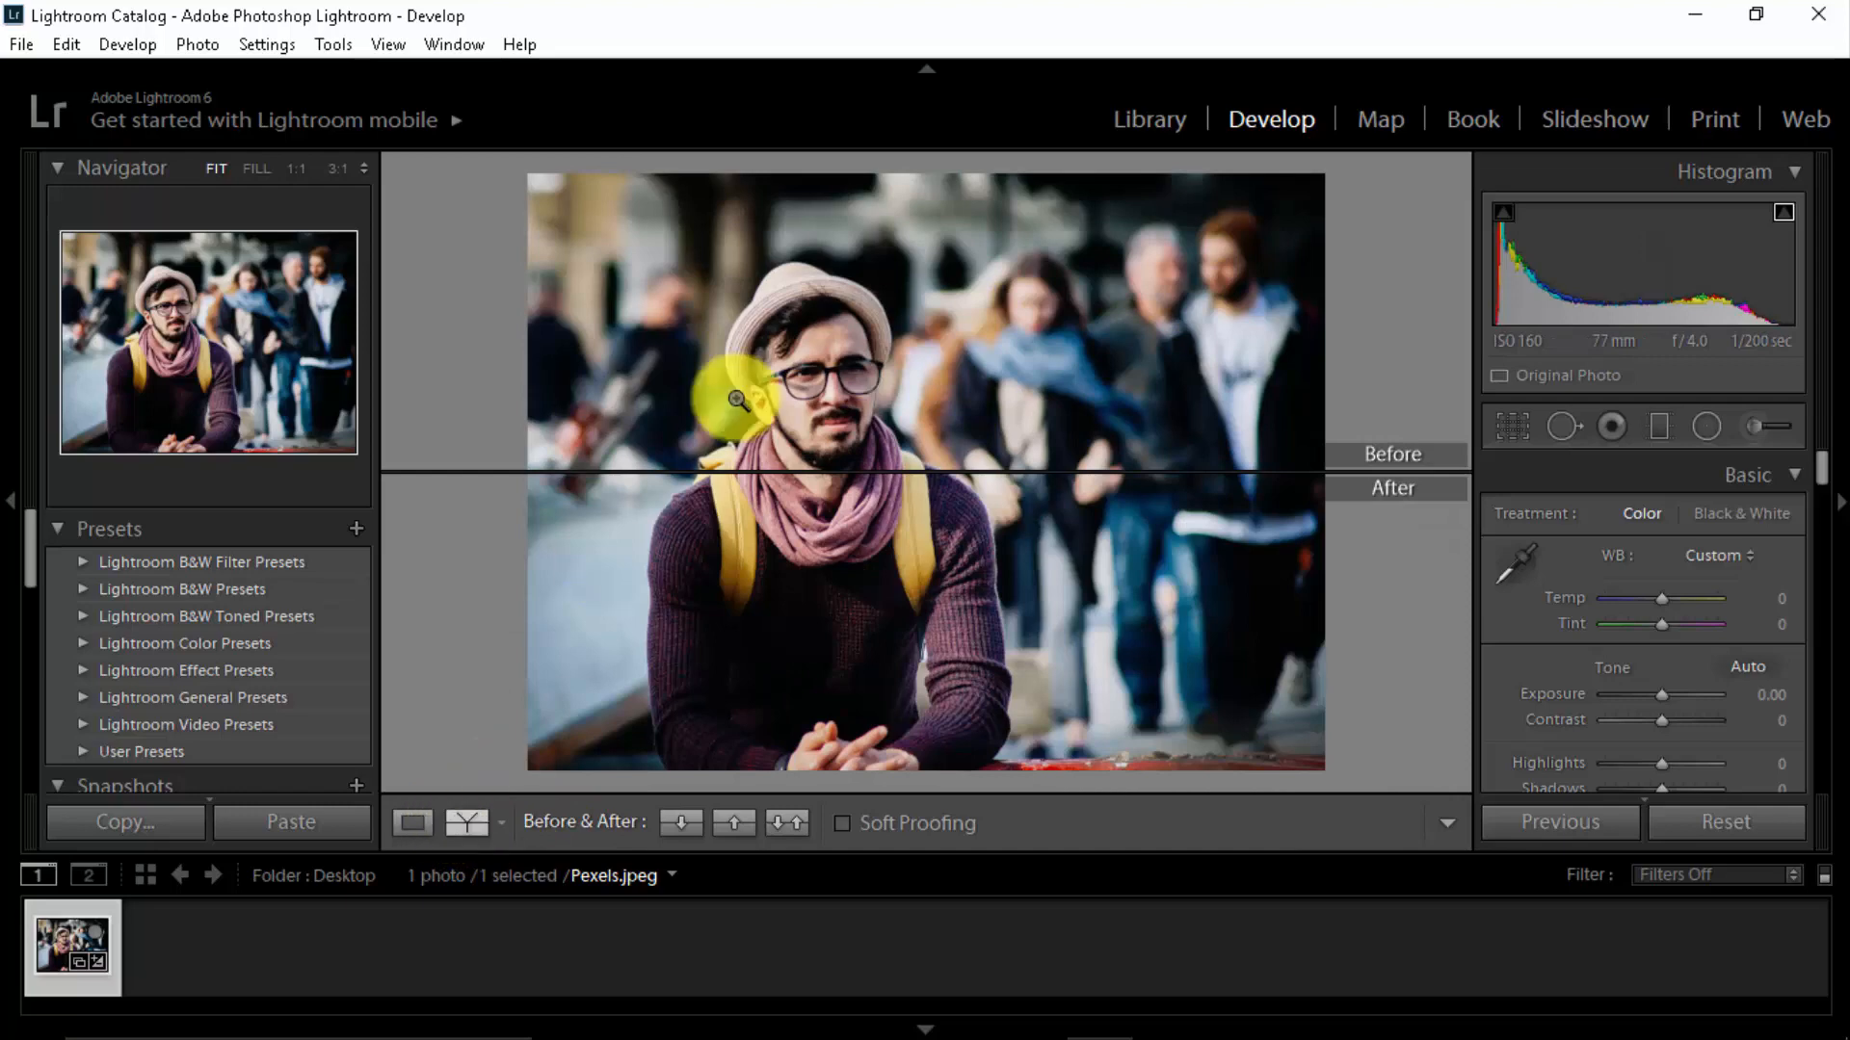
left_click(463, 817)
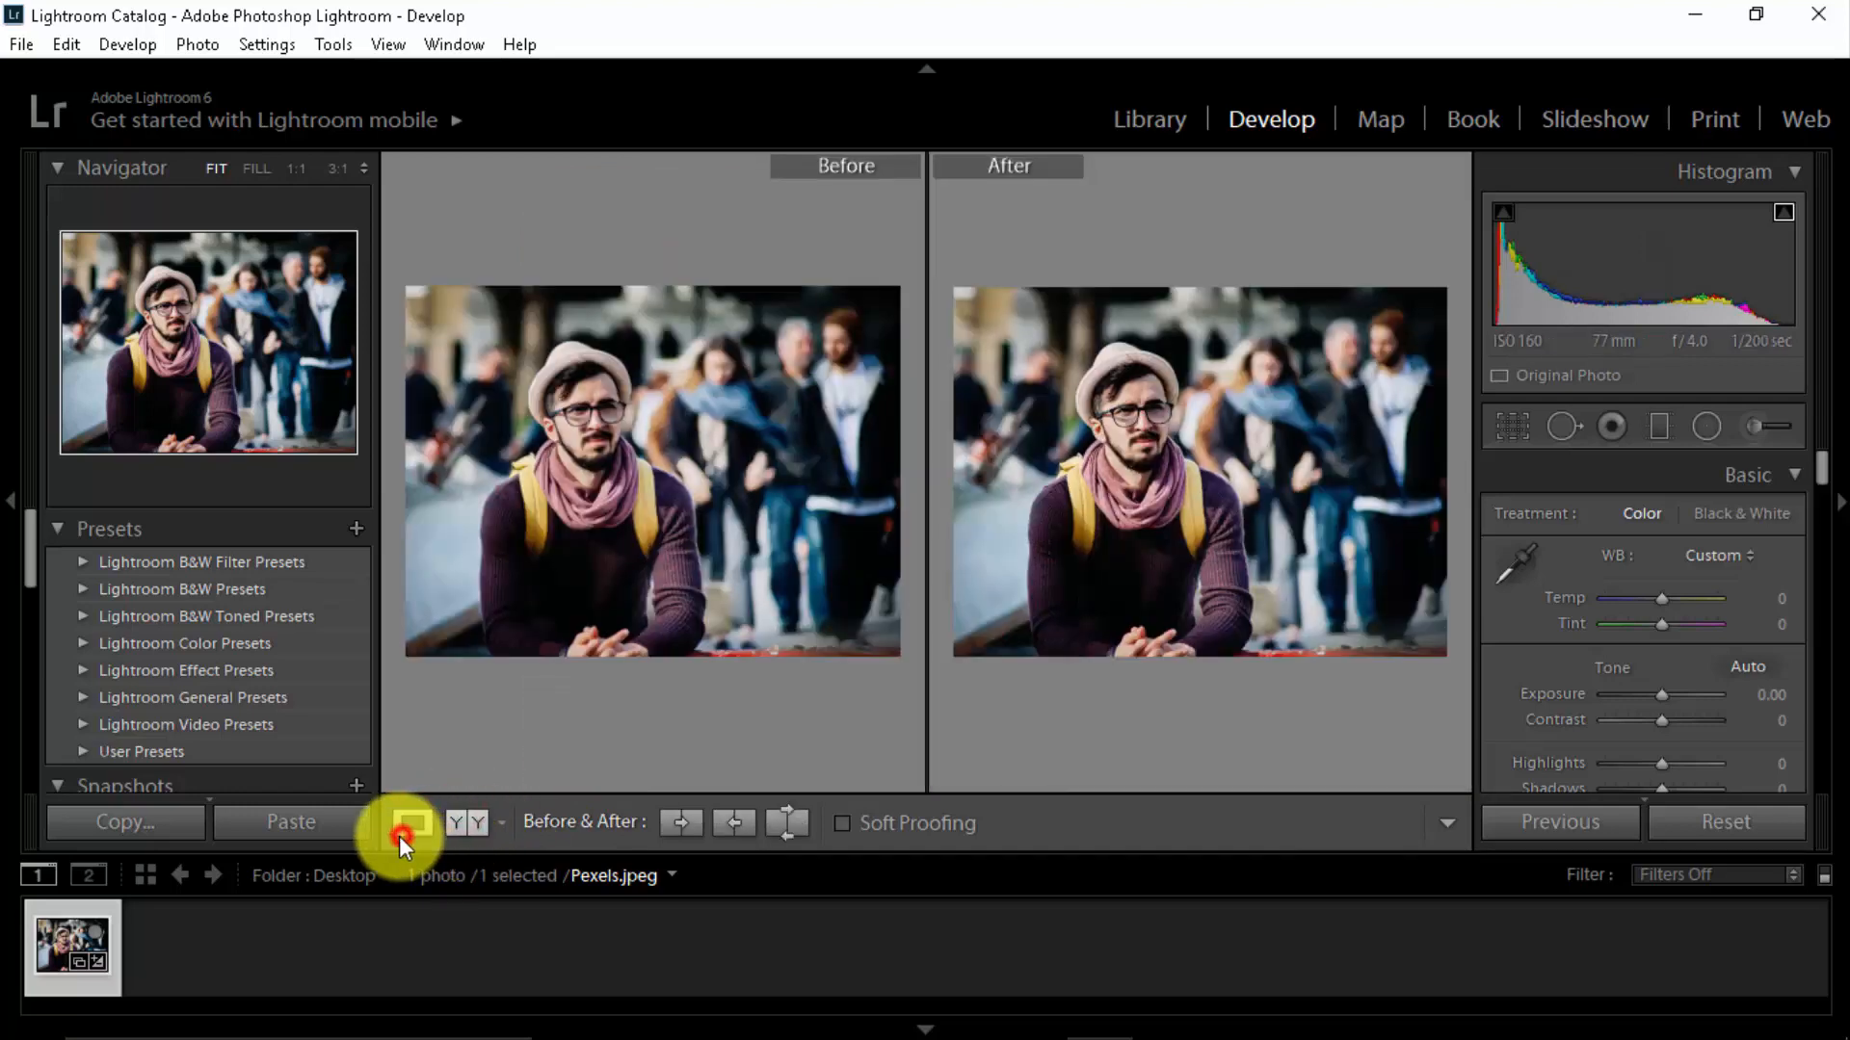
left_click(403, 829)
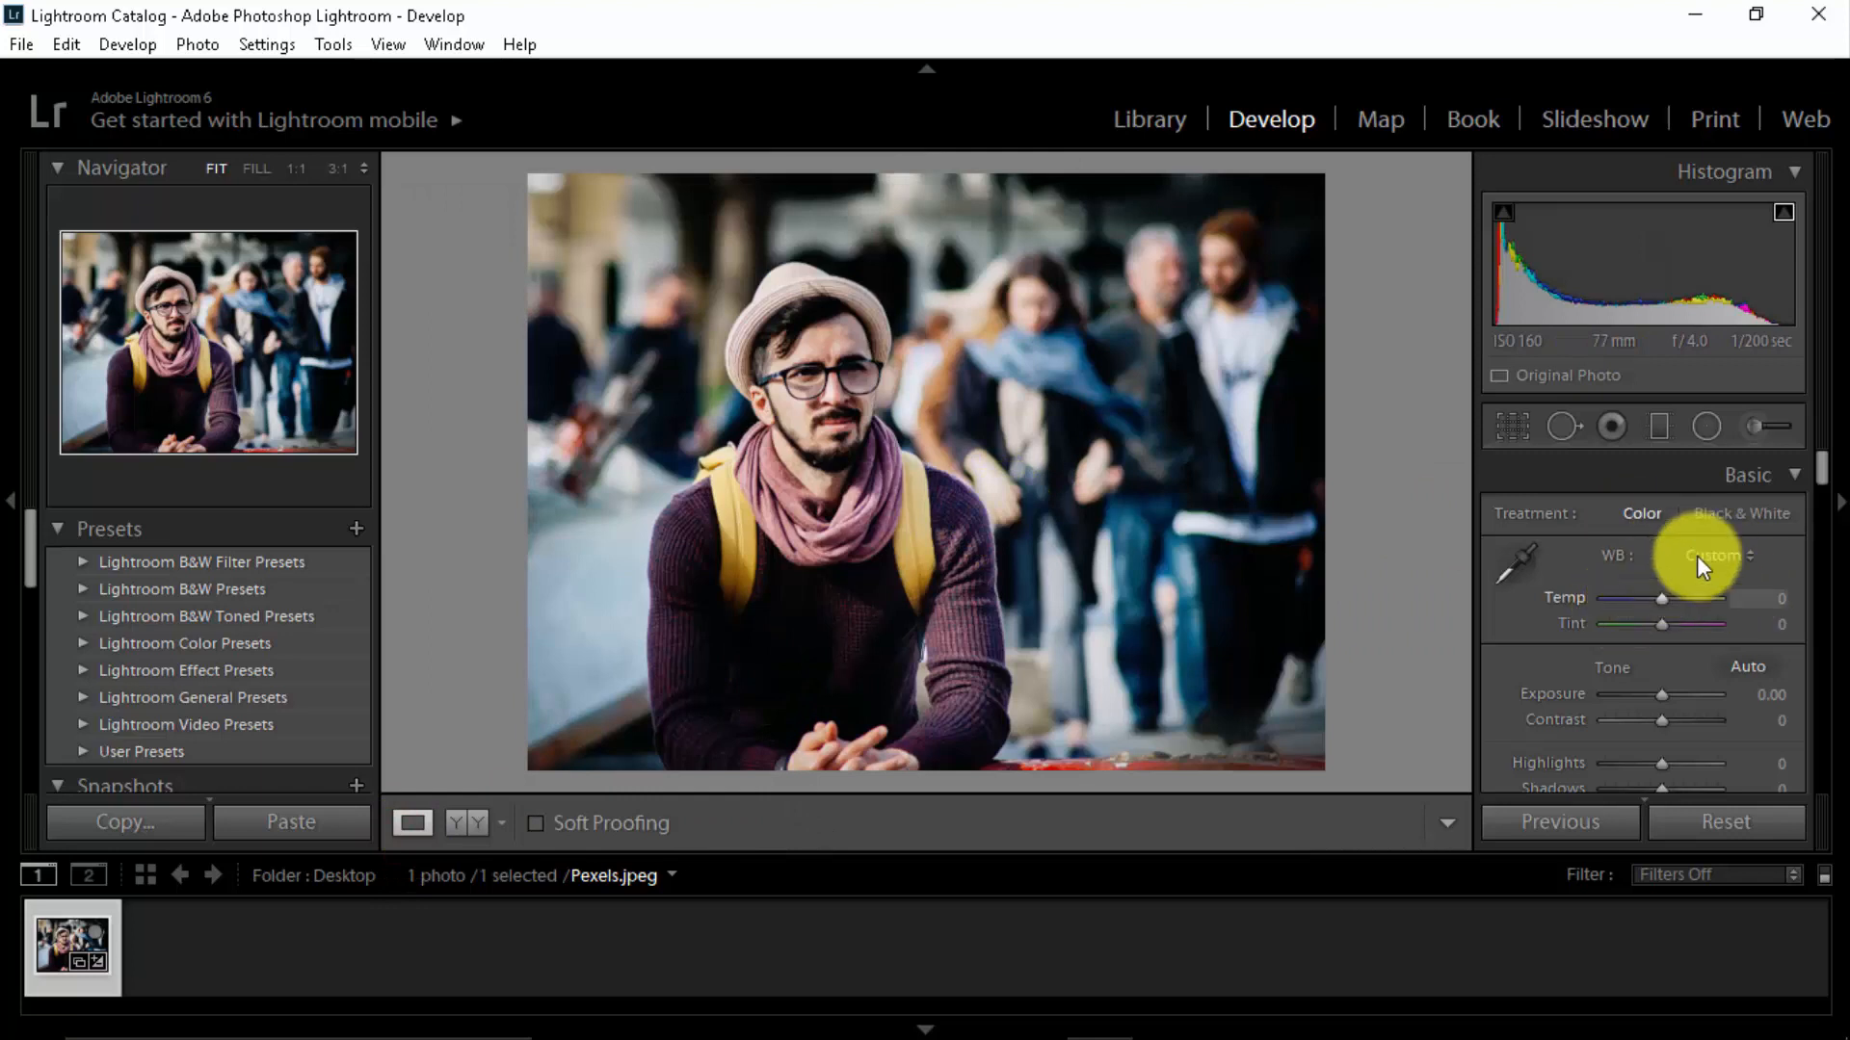
Look through the photo's edit history and collapse the History section.
mouse_move(1824, 470)
left_mouse_down()
mouse_move(1828, 723)
mouse_move(1828, 469)
left_mouse_up()
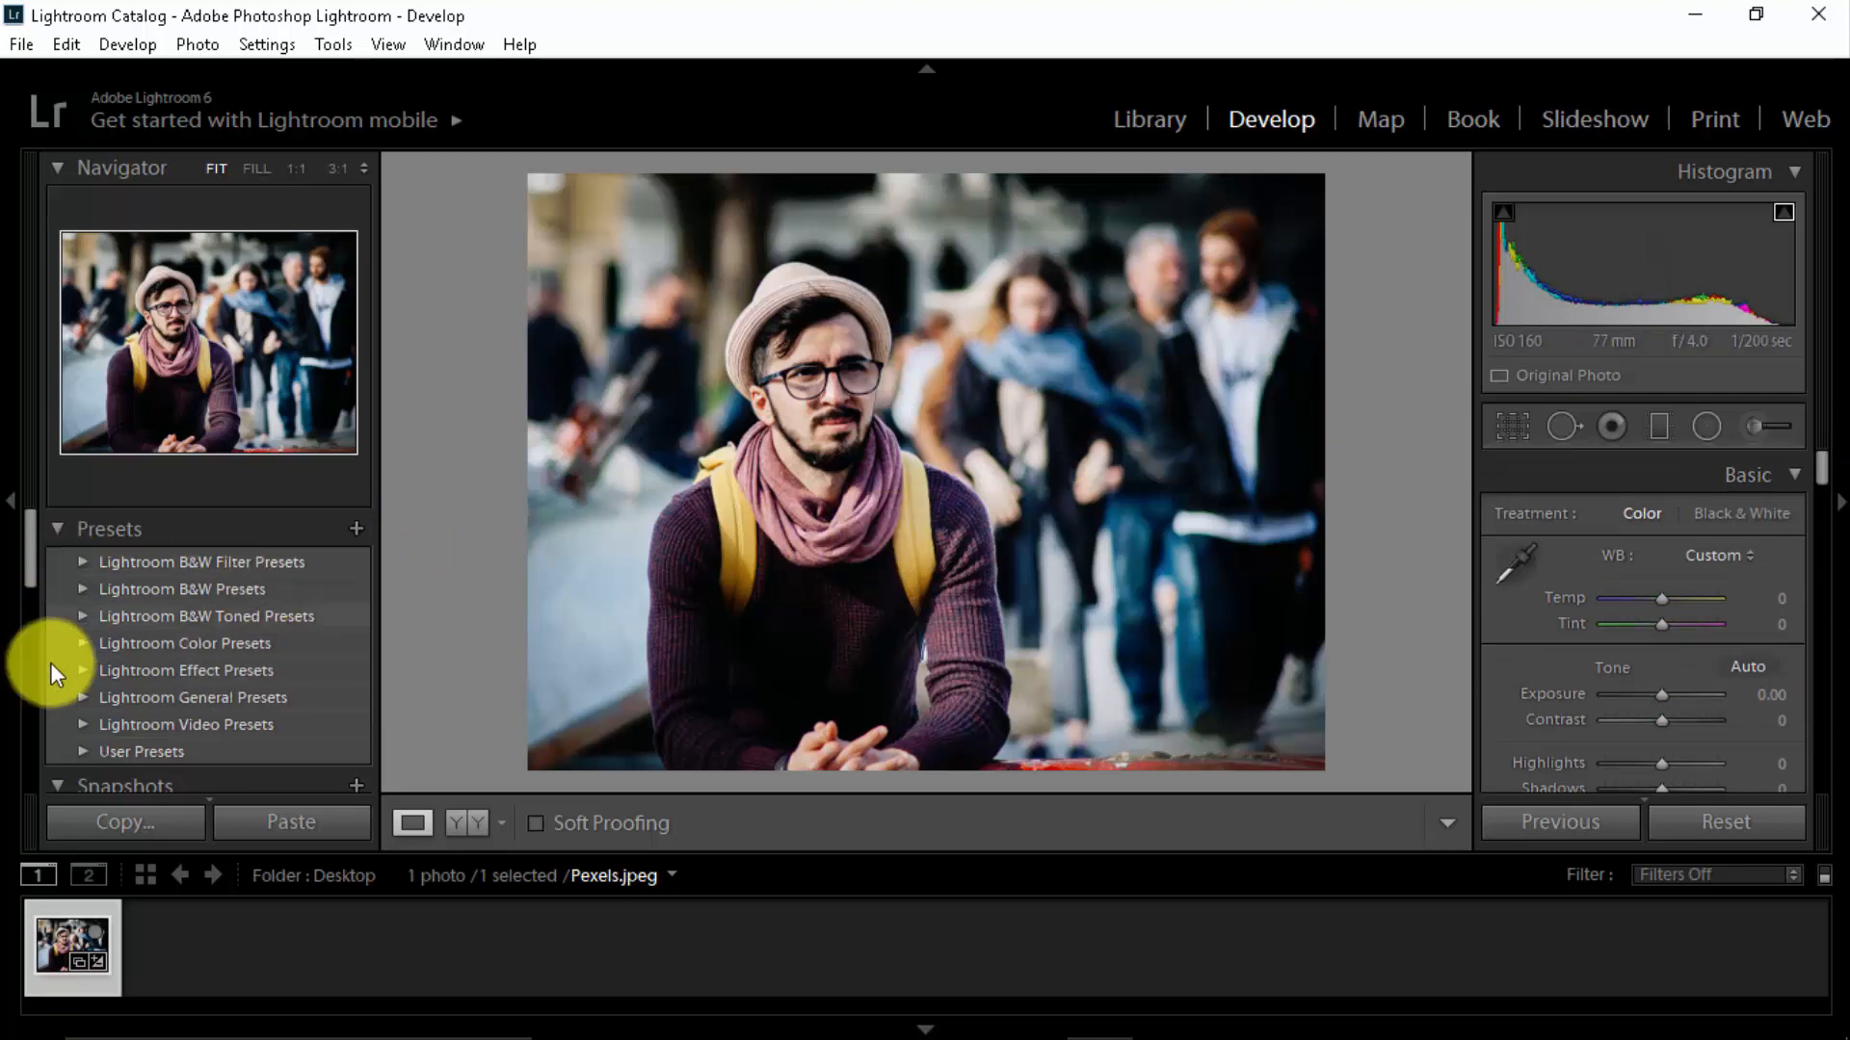
scroll(130, 624, "down", 5)
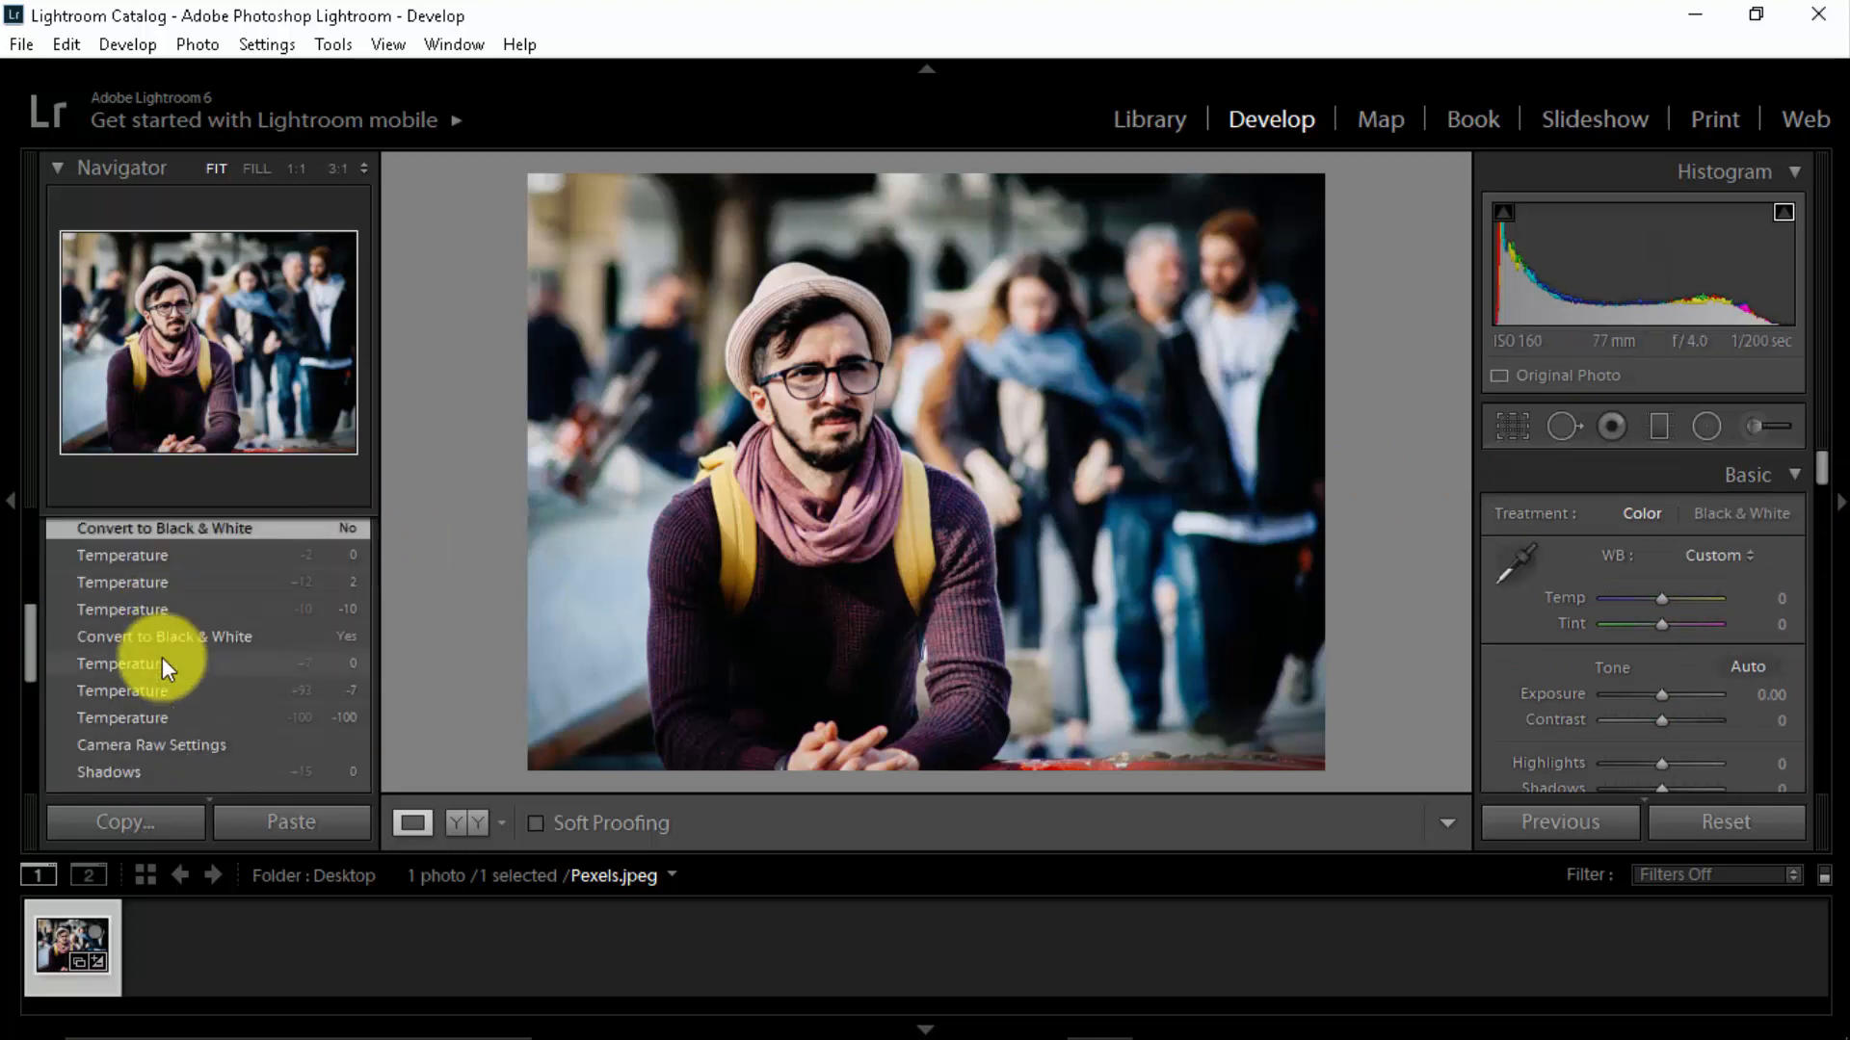
scroll(162, 657, "up", 1)
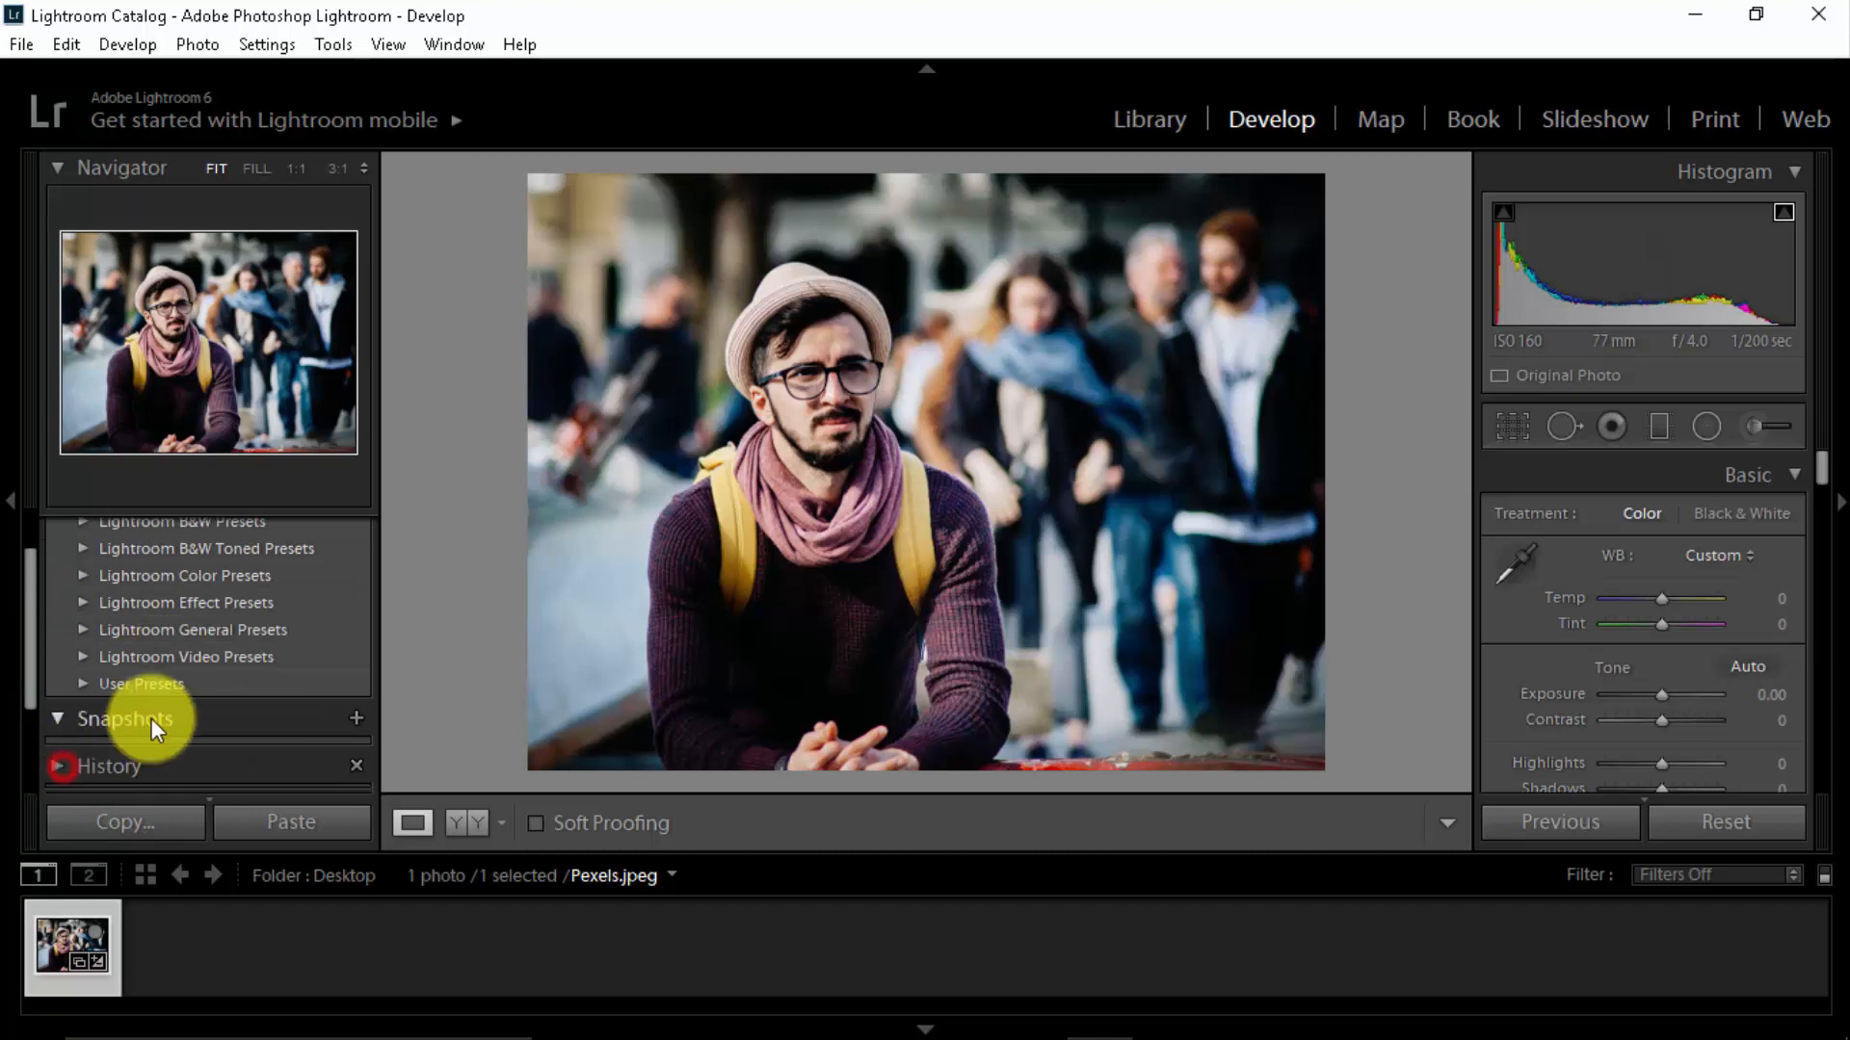
scroll(150, 716, "up", 1)
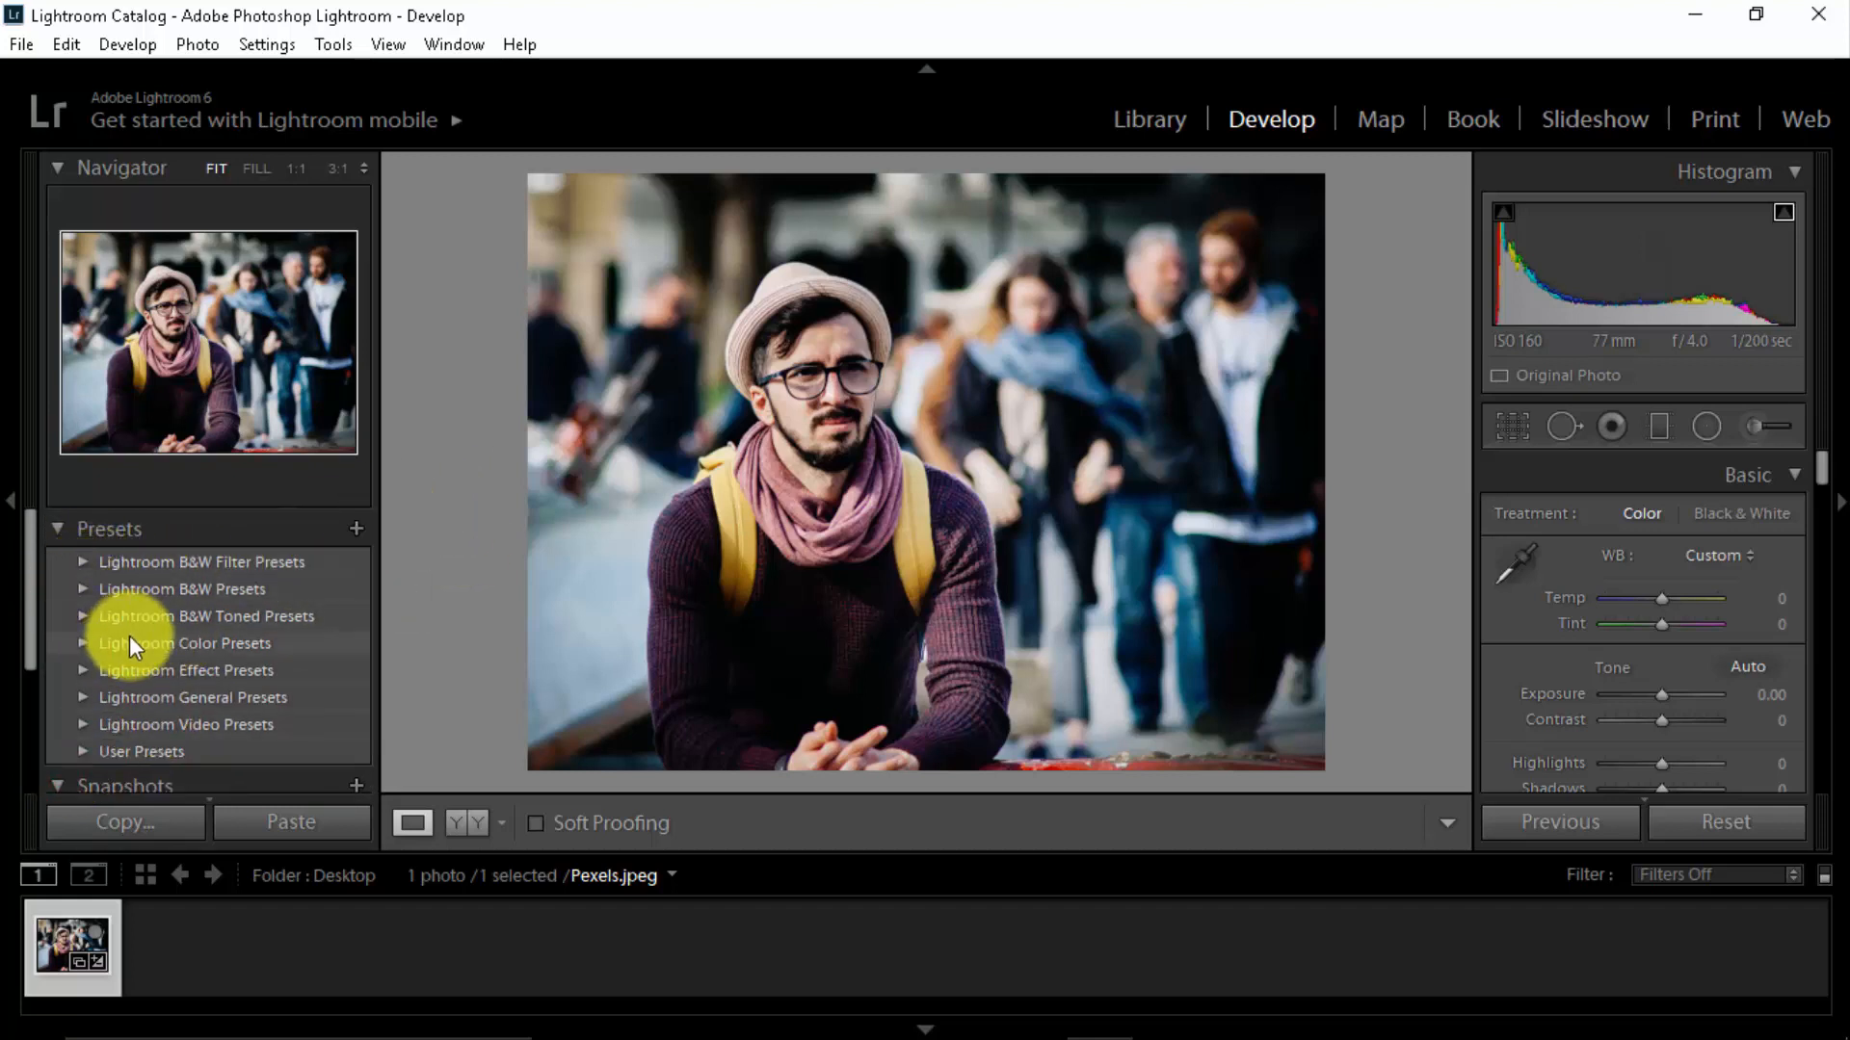
Browse the Lightroom Color, Effect and General preset groups, previewing color presets on the photo and collapsing each group again.
left_click(84, 647)
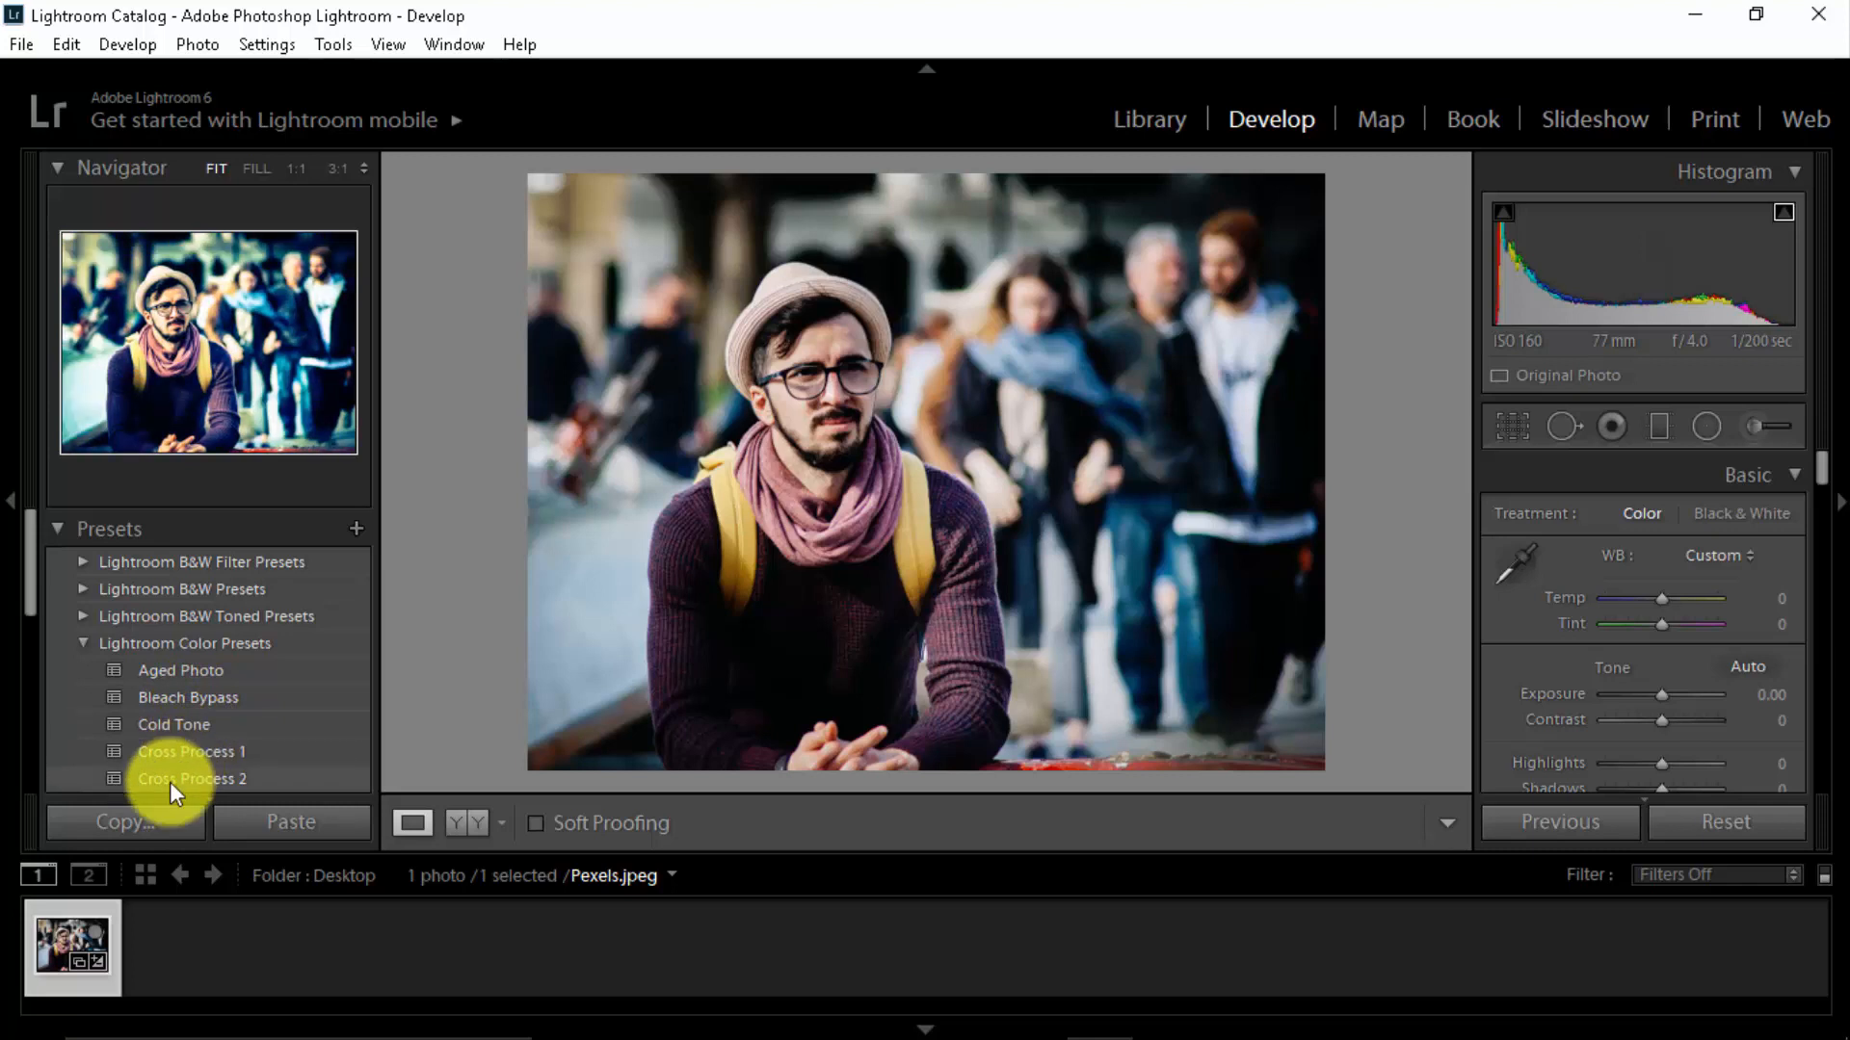
scroll(170, 782, "down", 3)
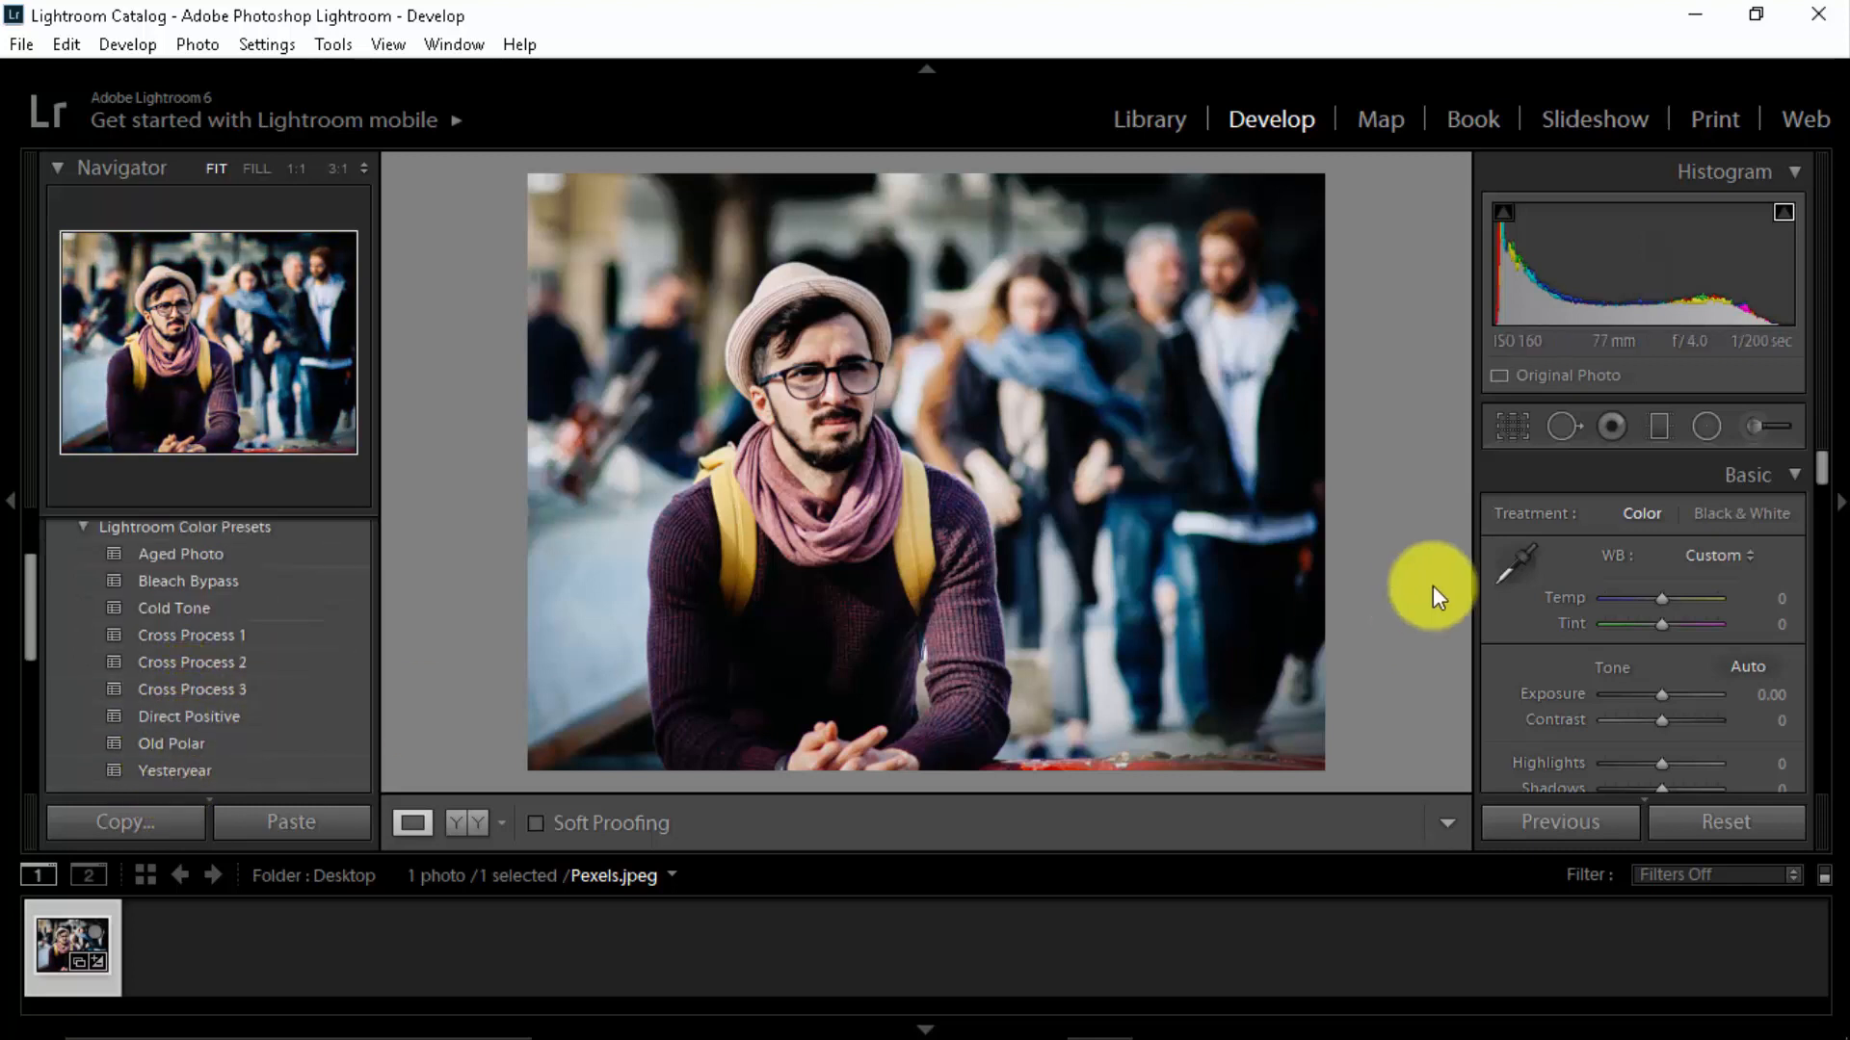
scroll(164, 681, "down", 2)
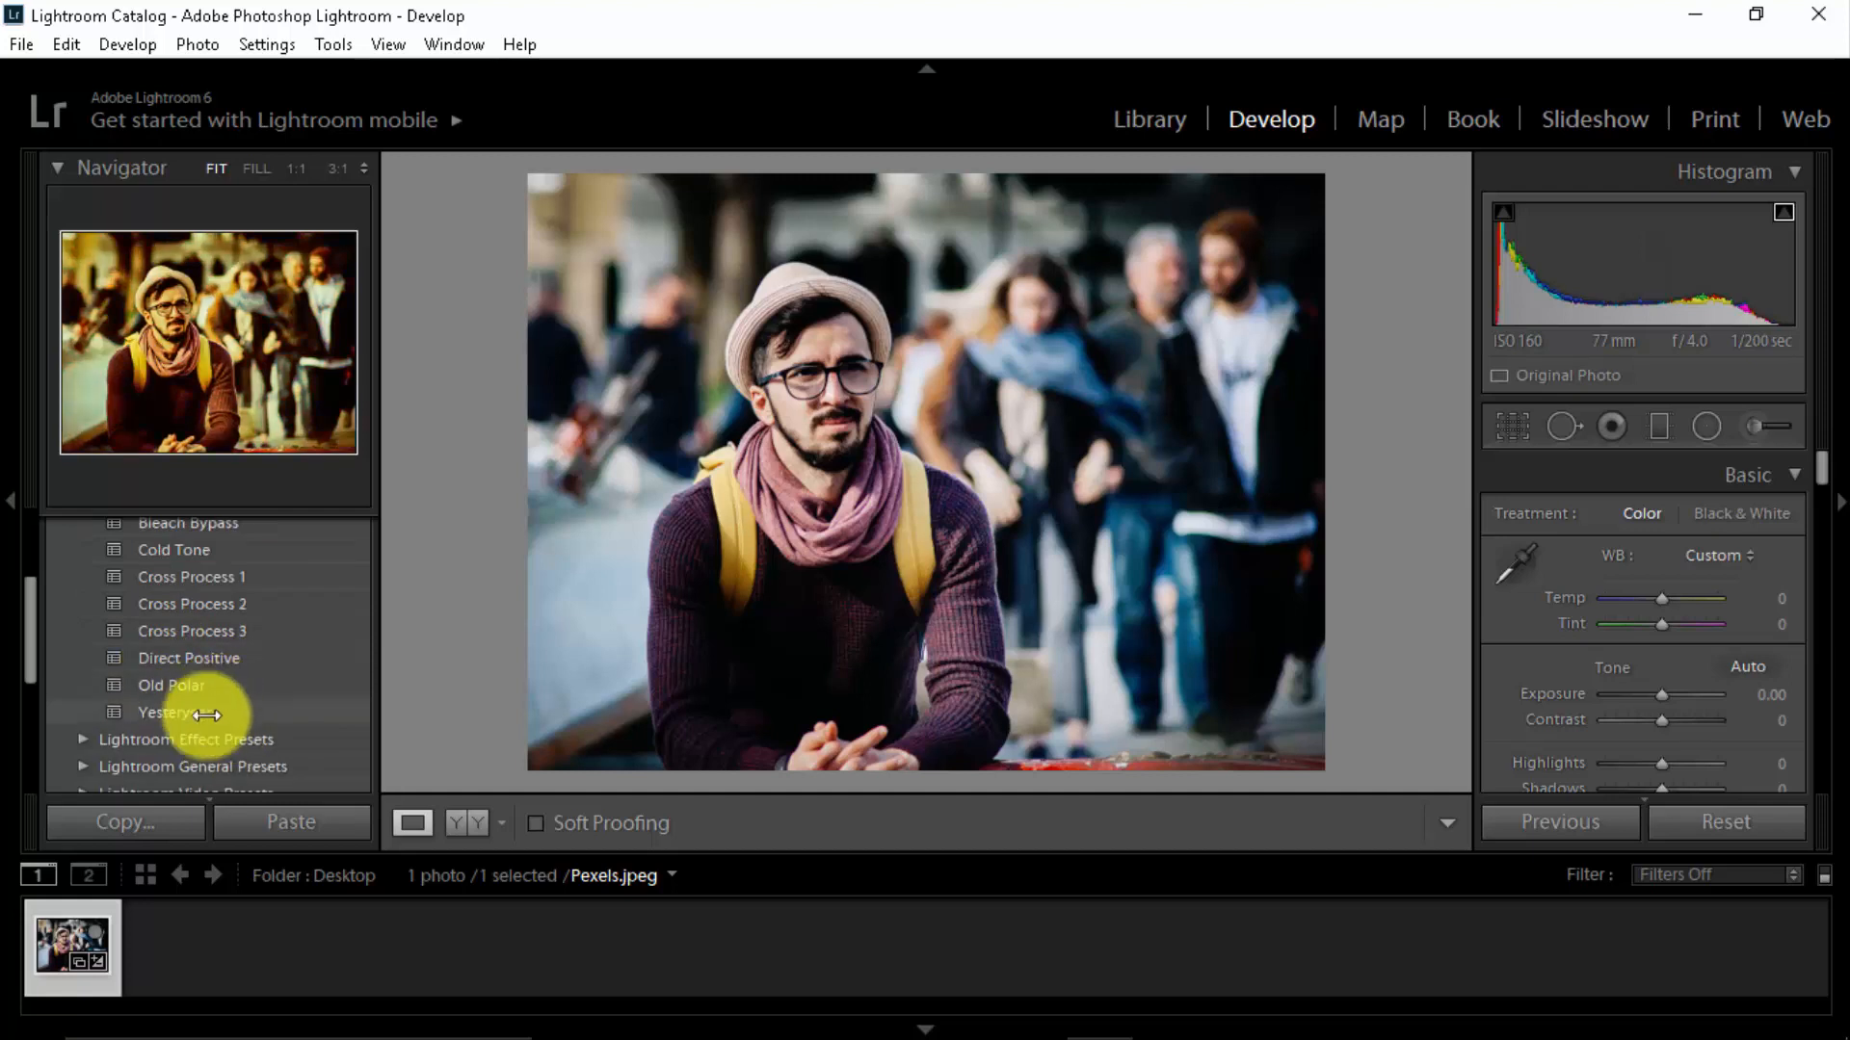
scroll(192, 738, "up", 4)
left_click(79, 585)
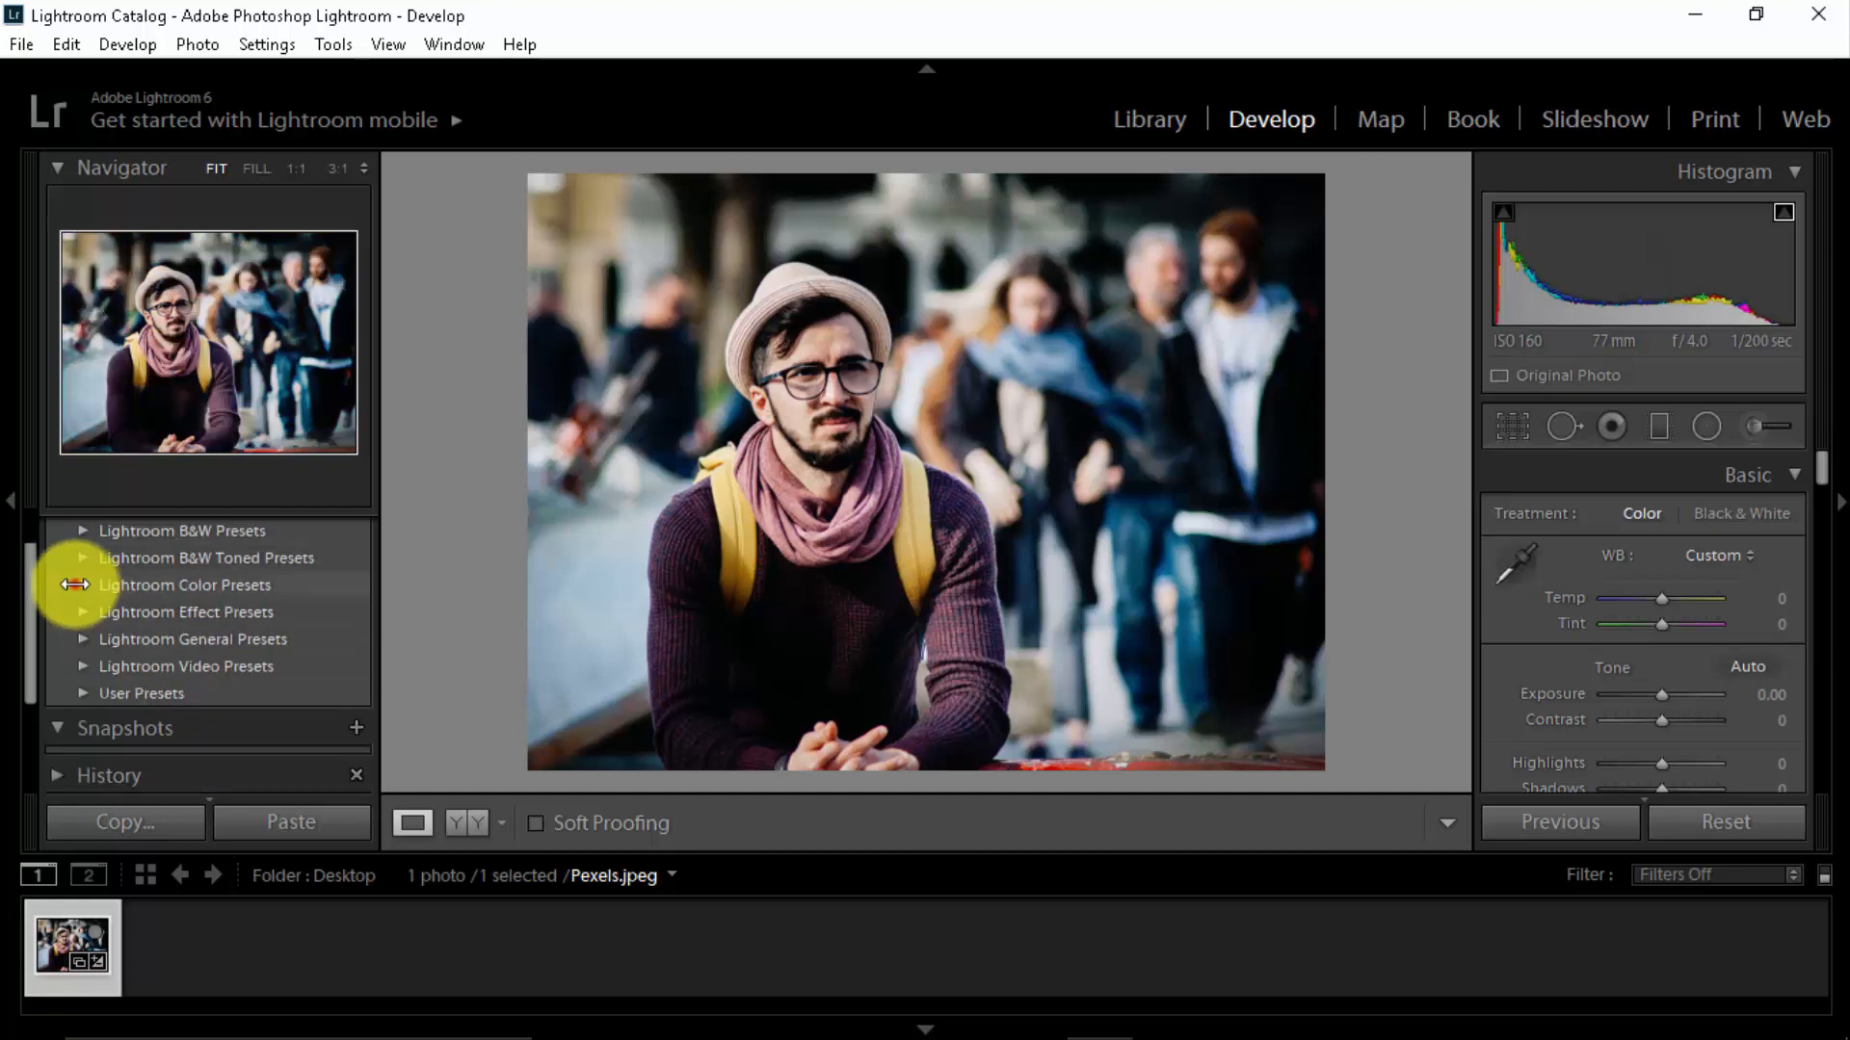
left_click(82, 612)
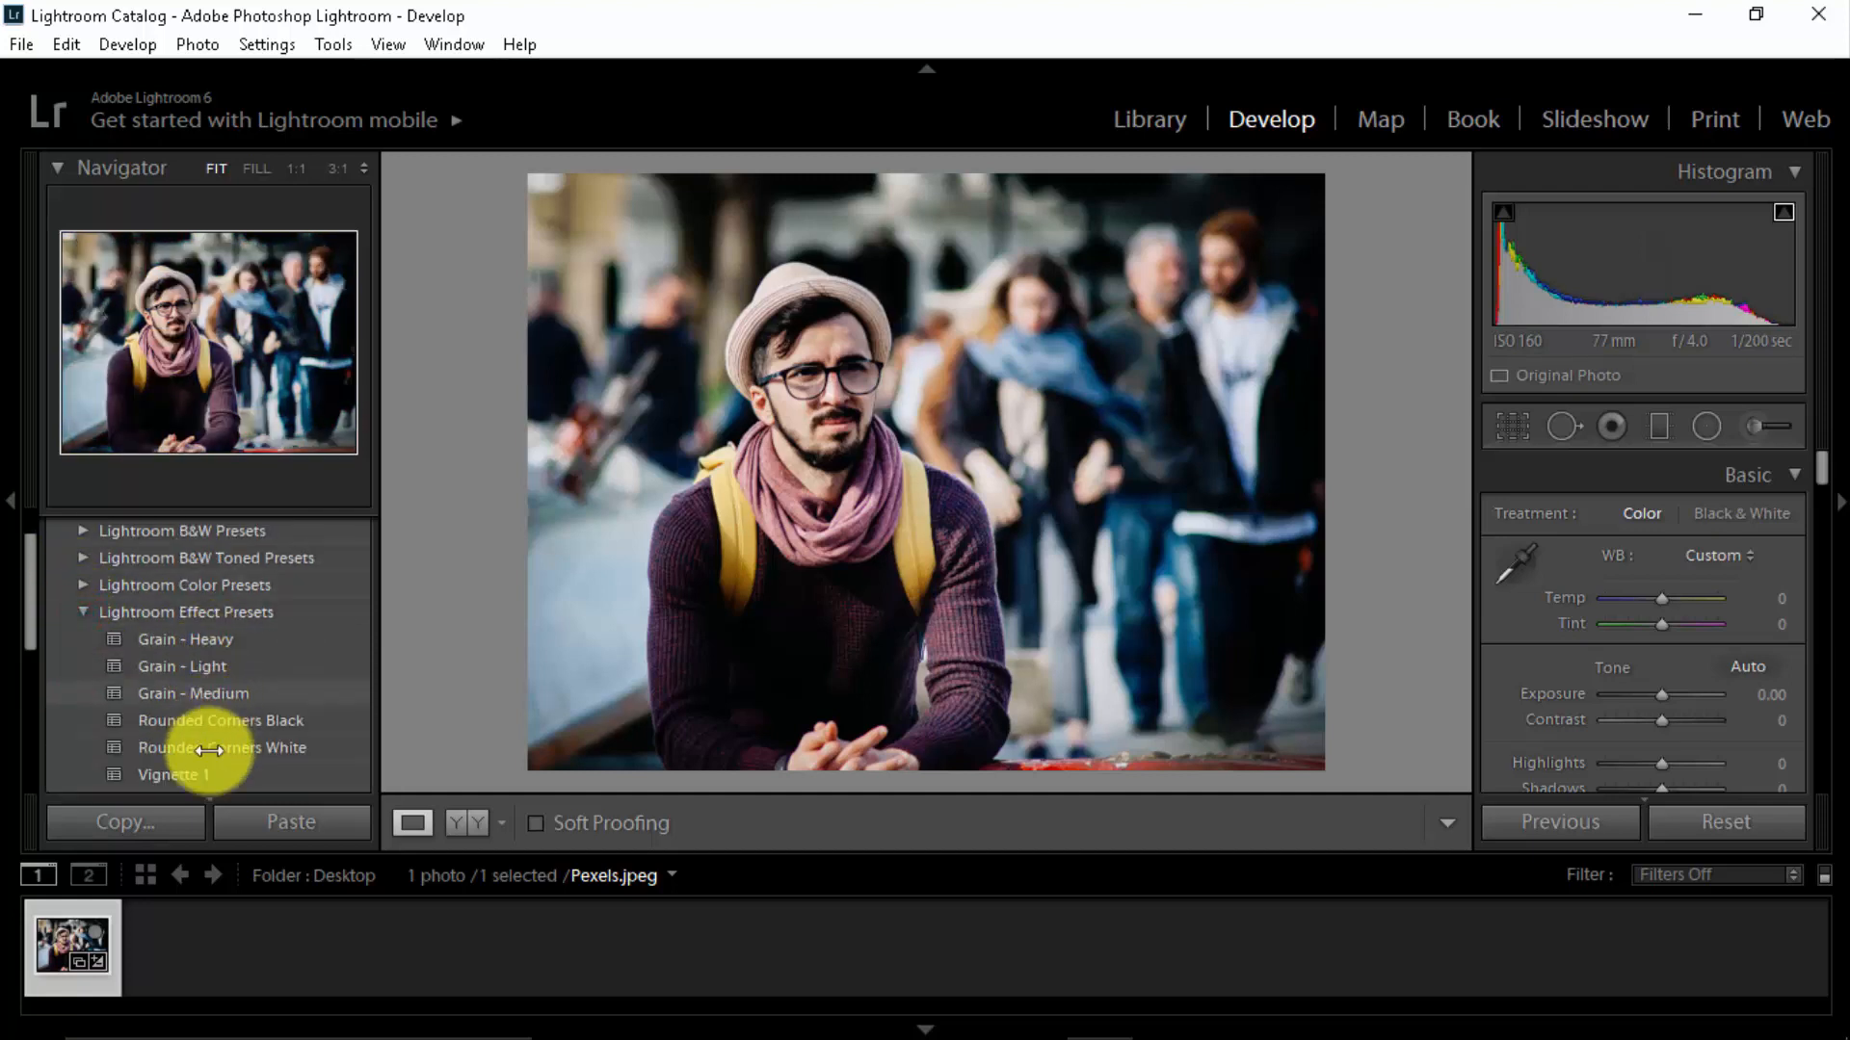
left_click(83, 611)
left_click(83, 639)
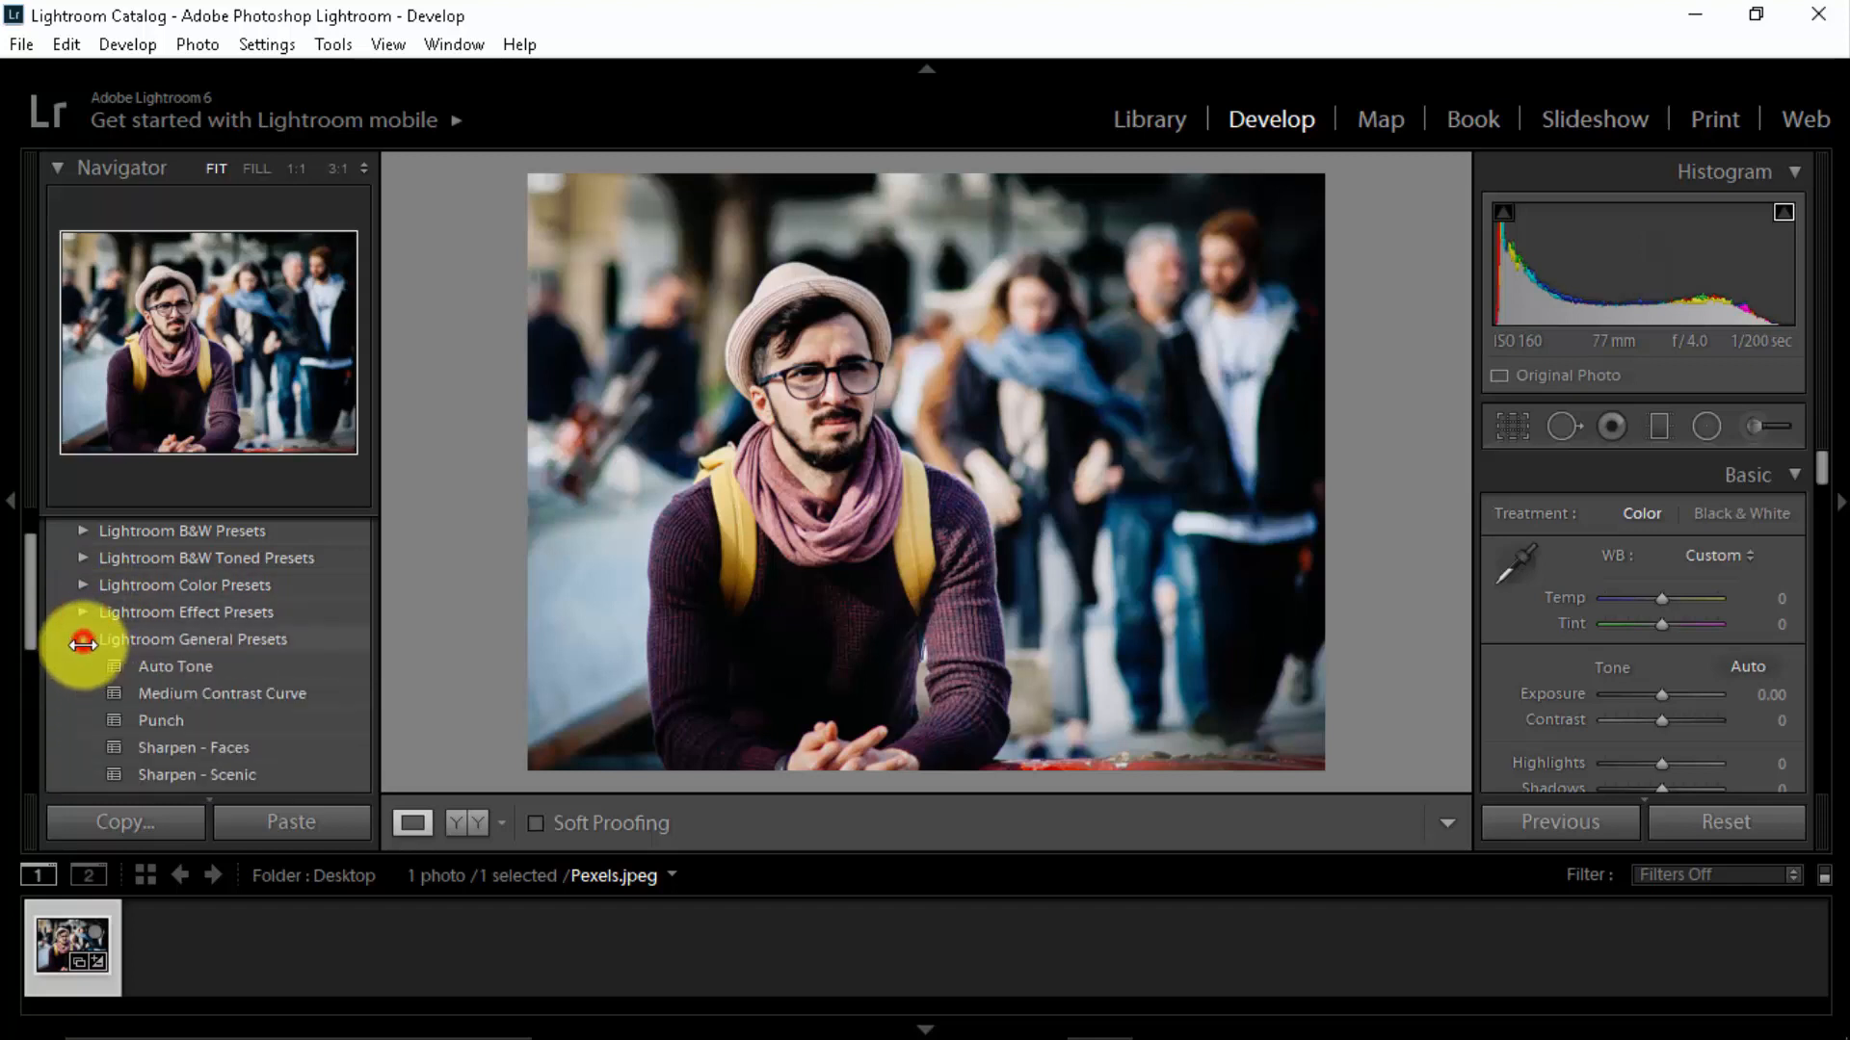
left_click(79, 638)
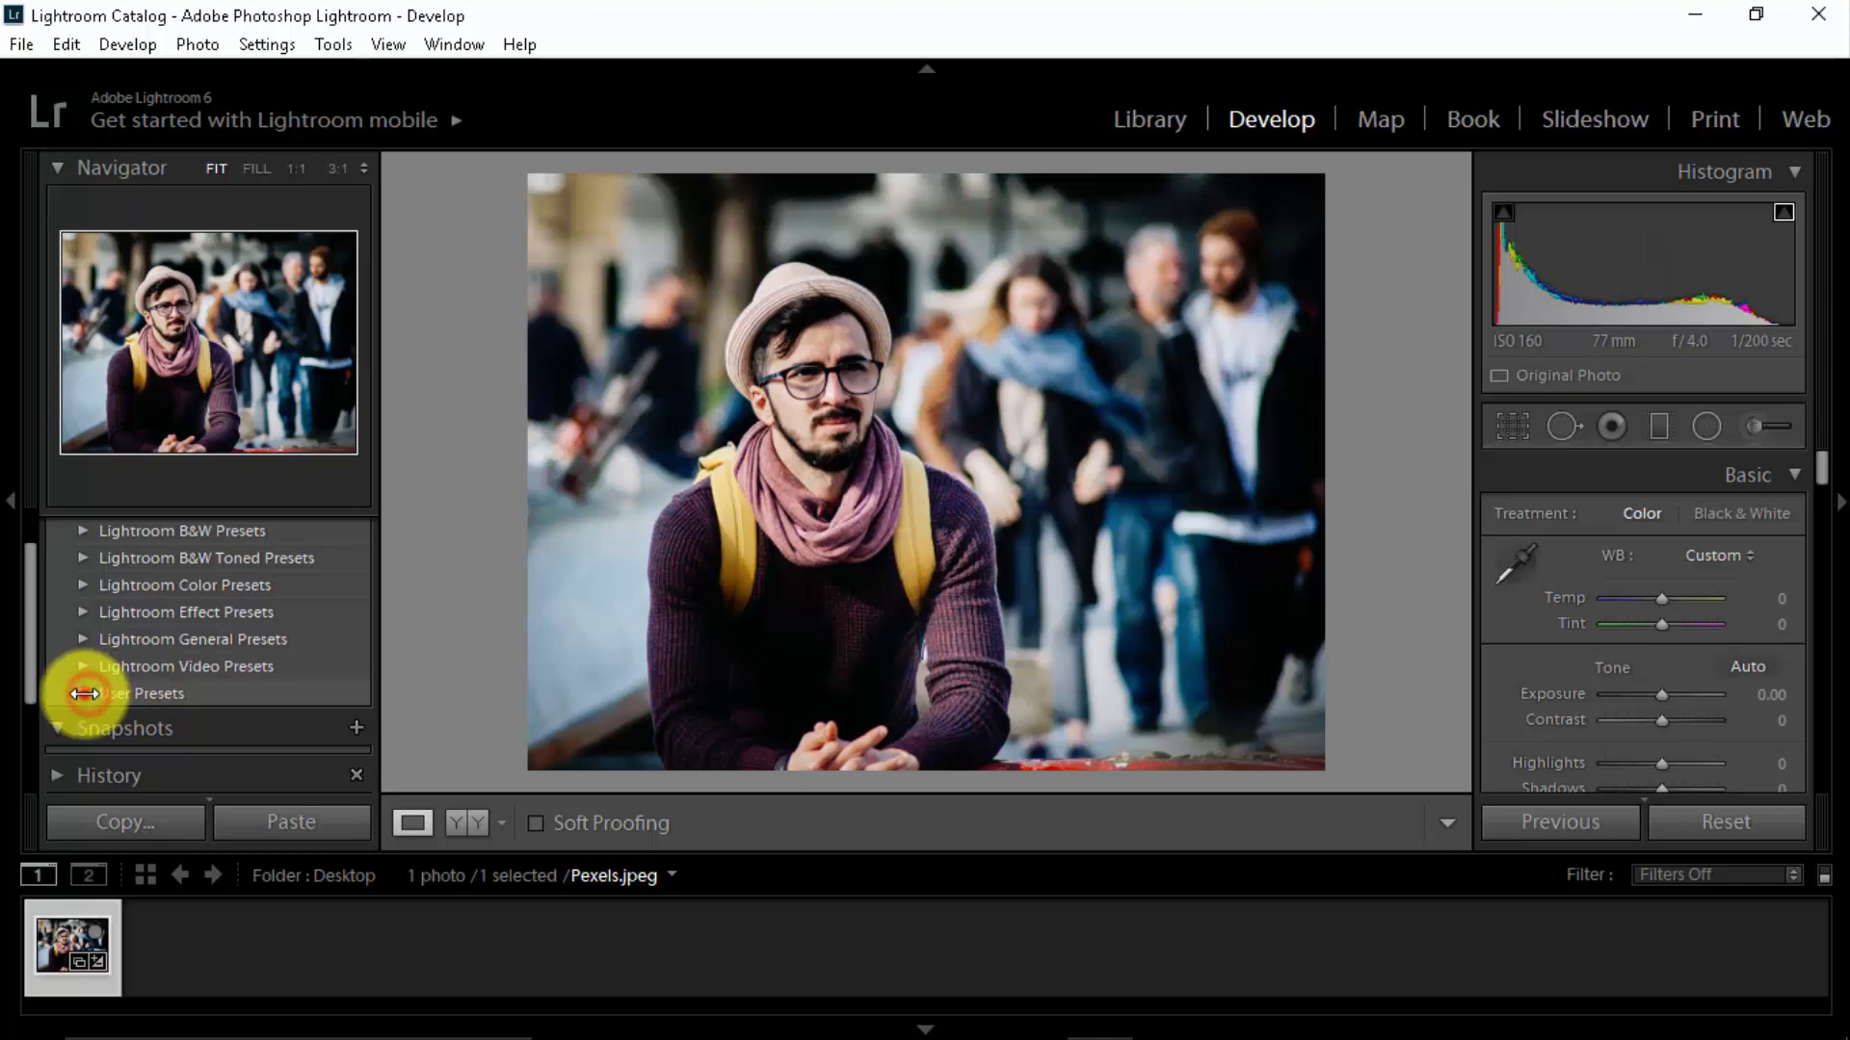
scroll(193, 636, "up", 2)
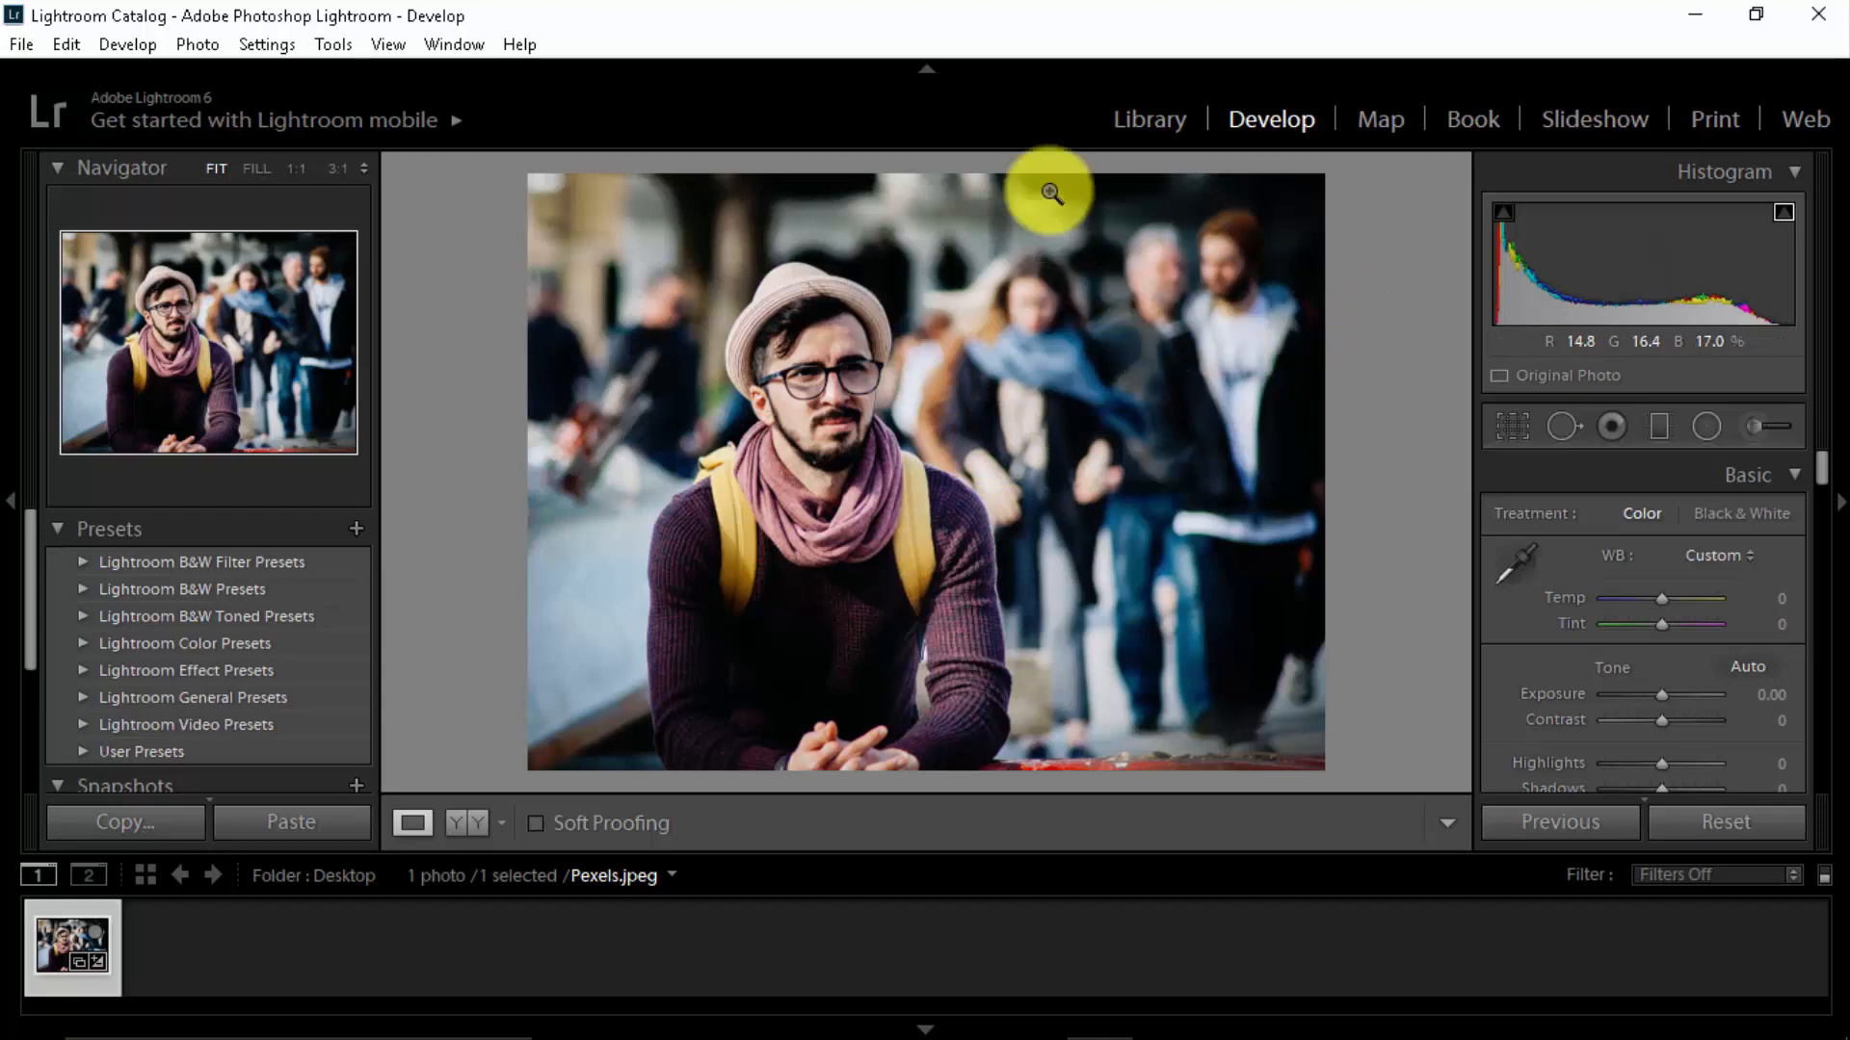
Crop the photo inward from its upper-right corner to frame the man in the hat more tightly, and check the before-and-after comparison.
left_click(1513, 424)
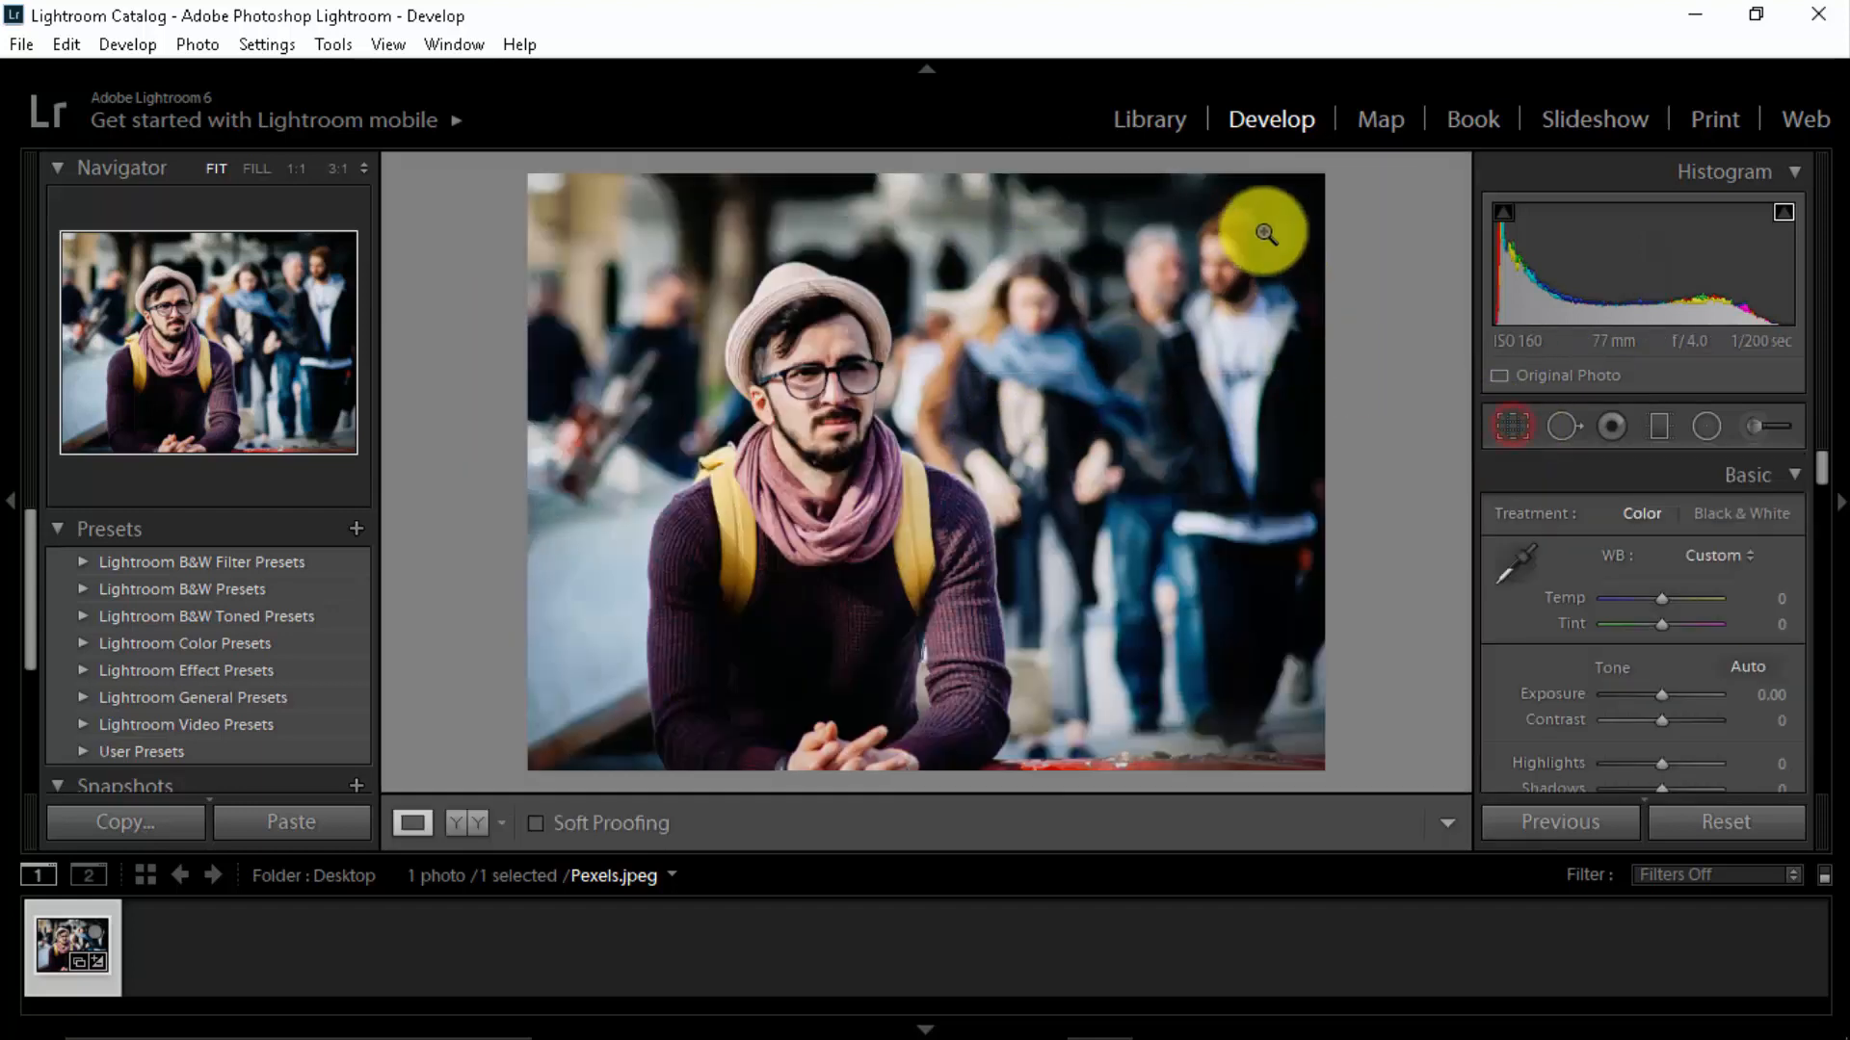
left_click(1509, 426)
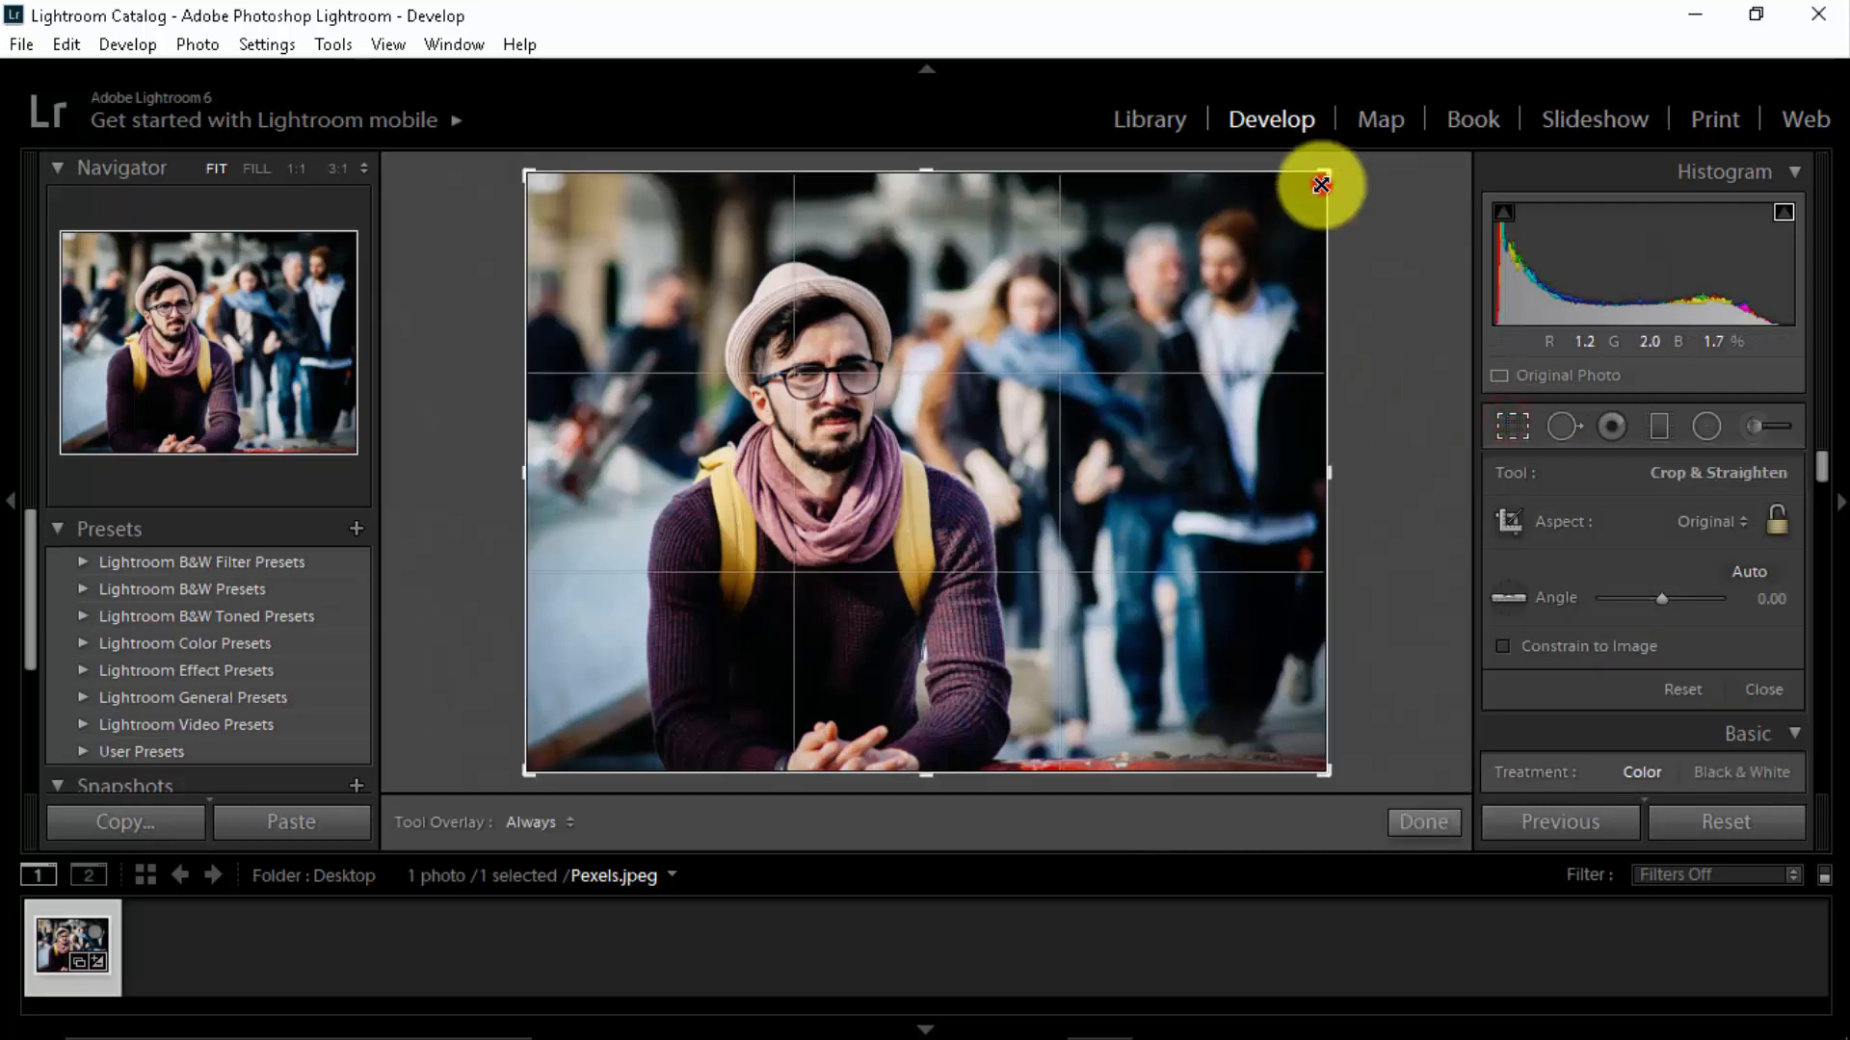
left_click_drag(1321, 184, 1212, 209)
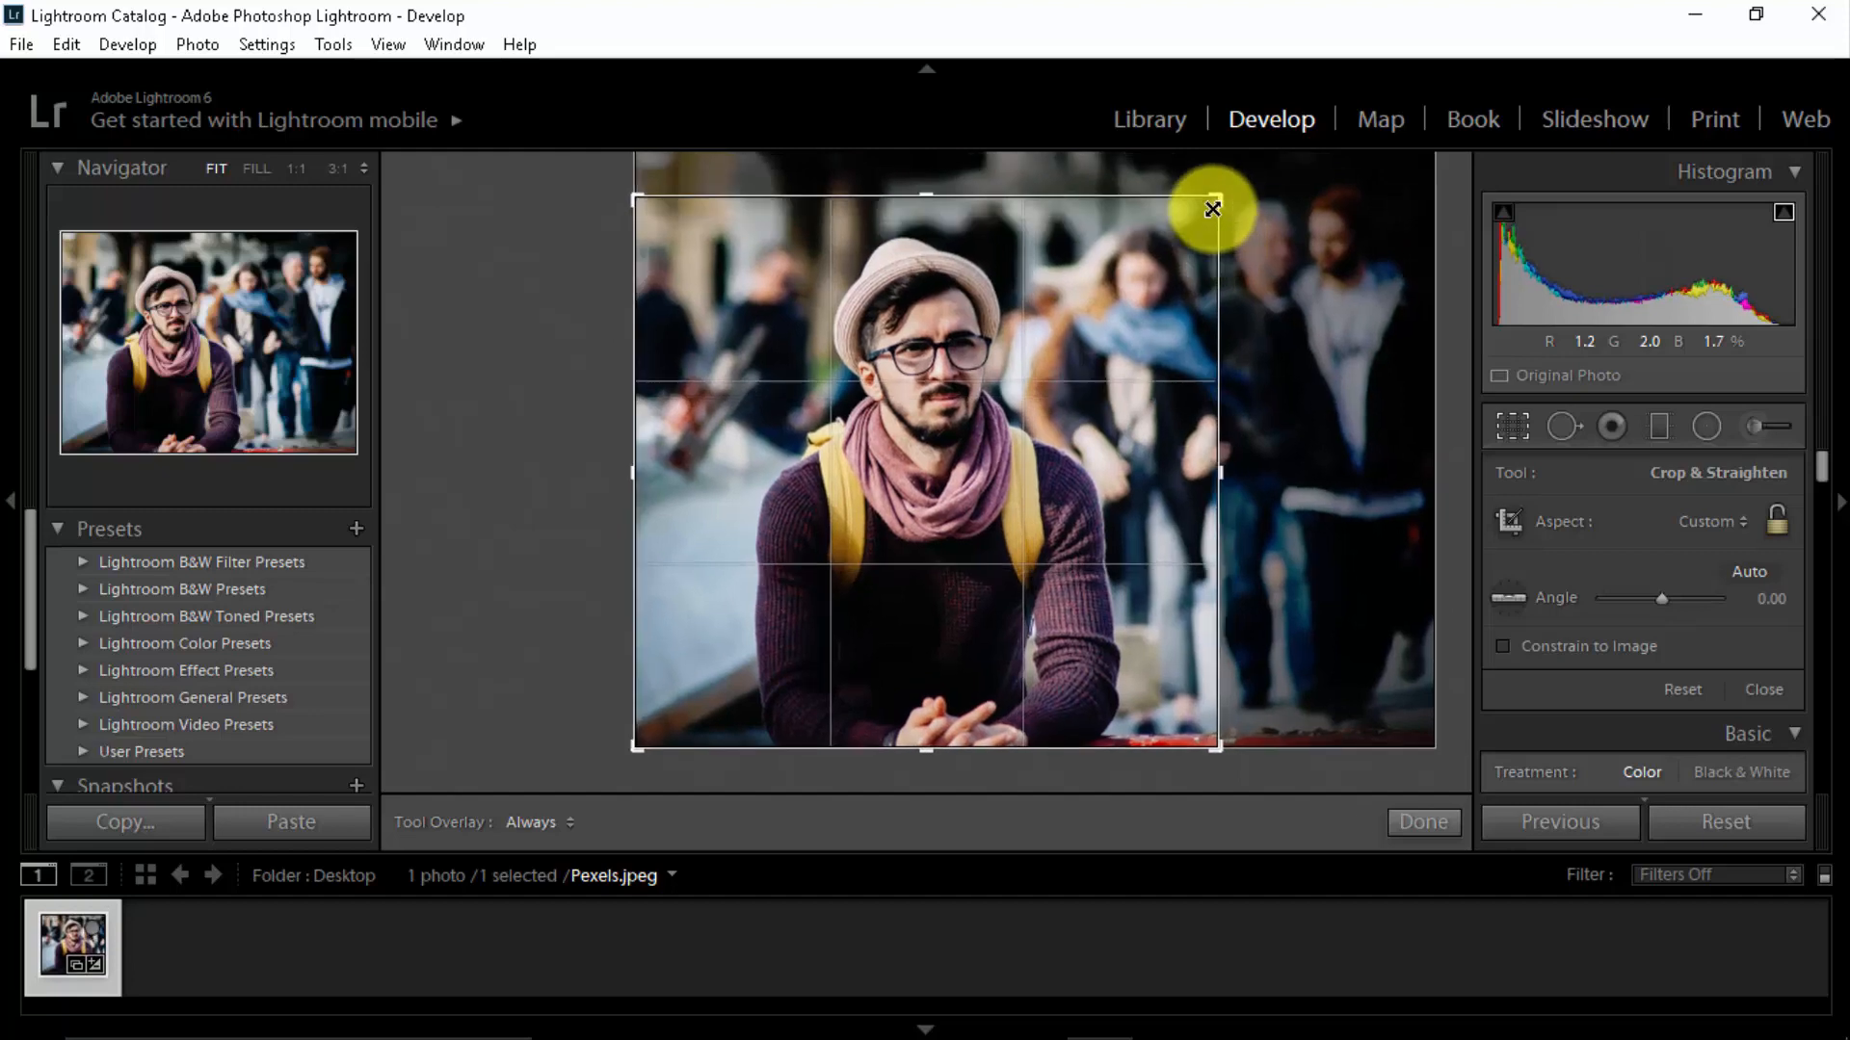
left_click(1443, 824)
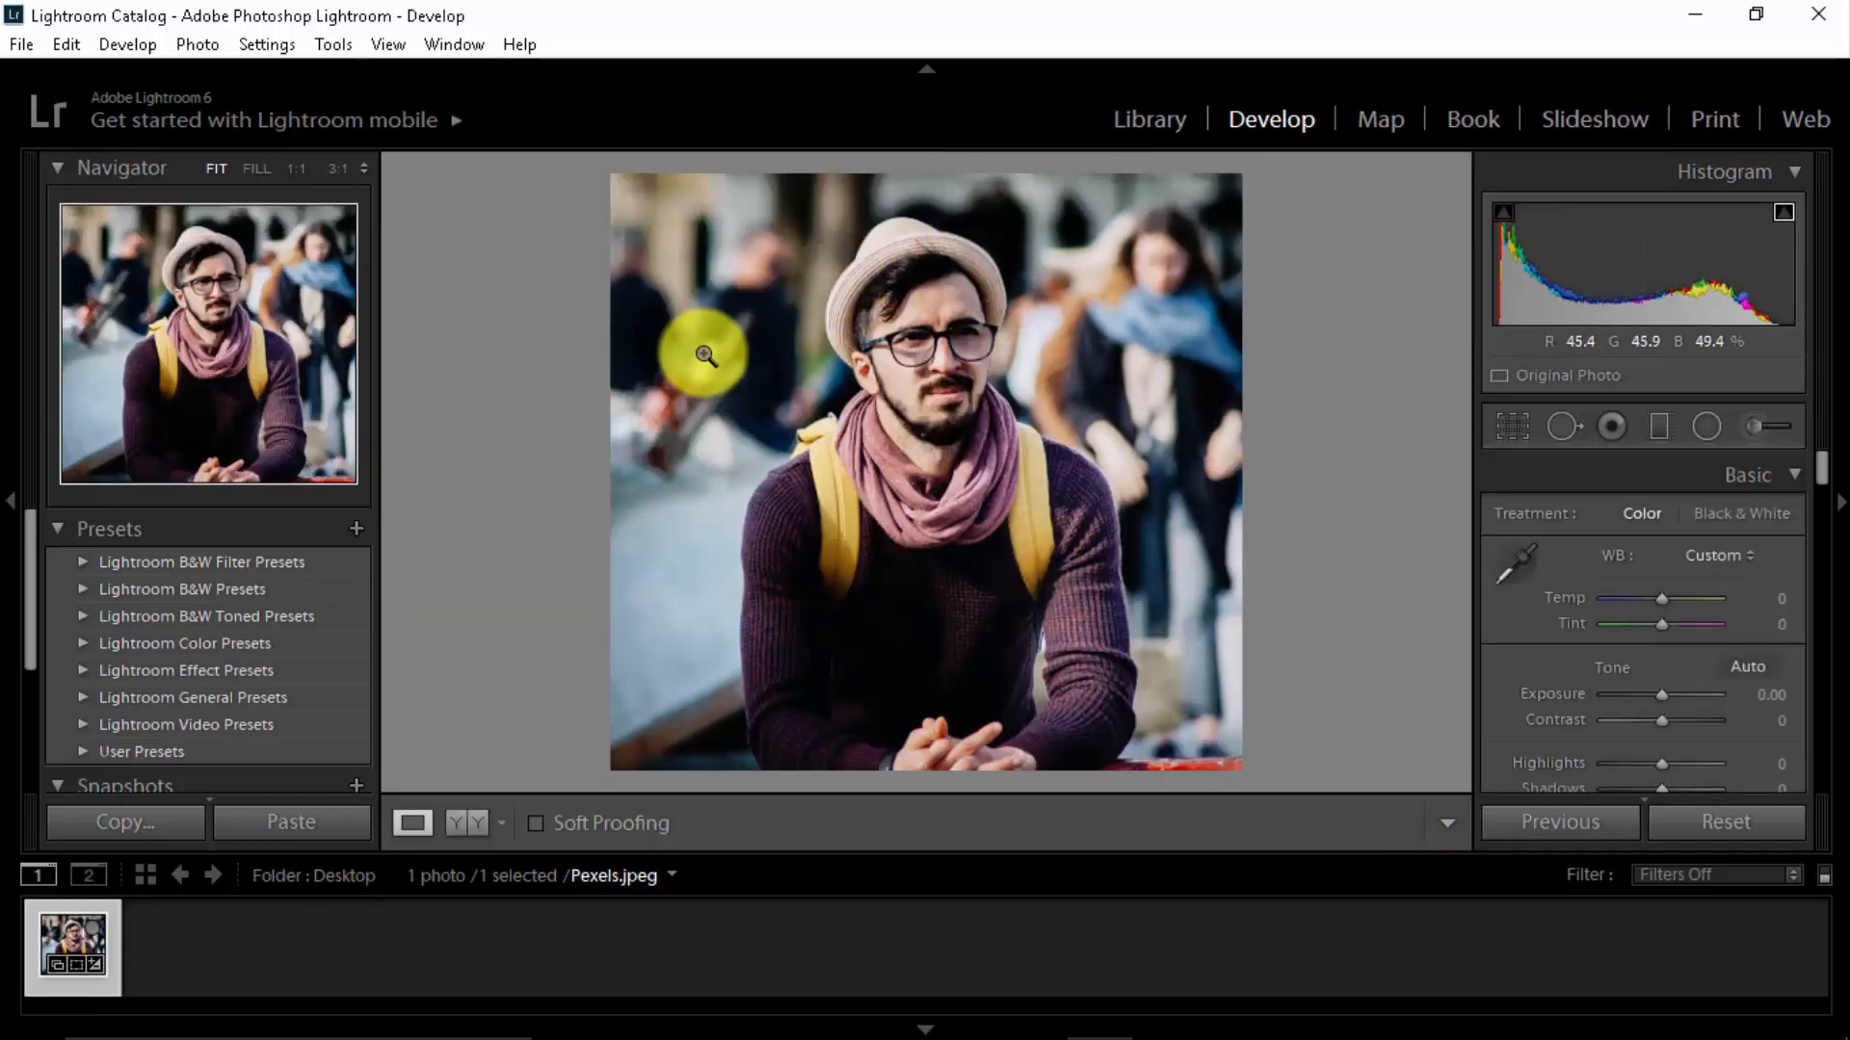
left_click(459, 821)
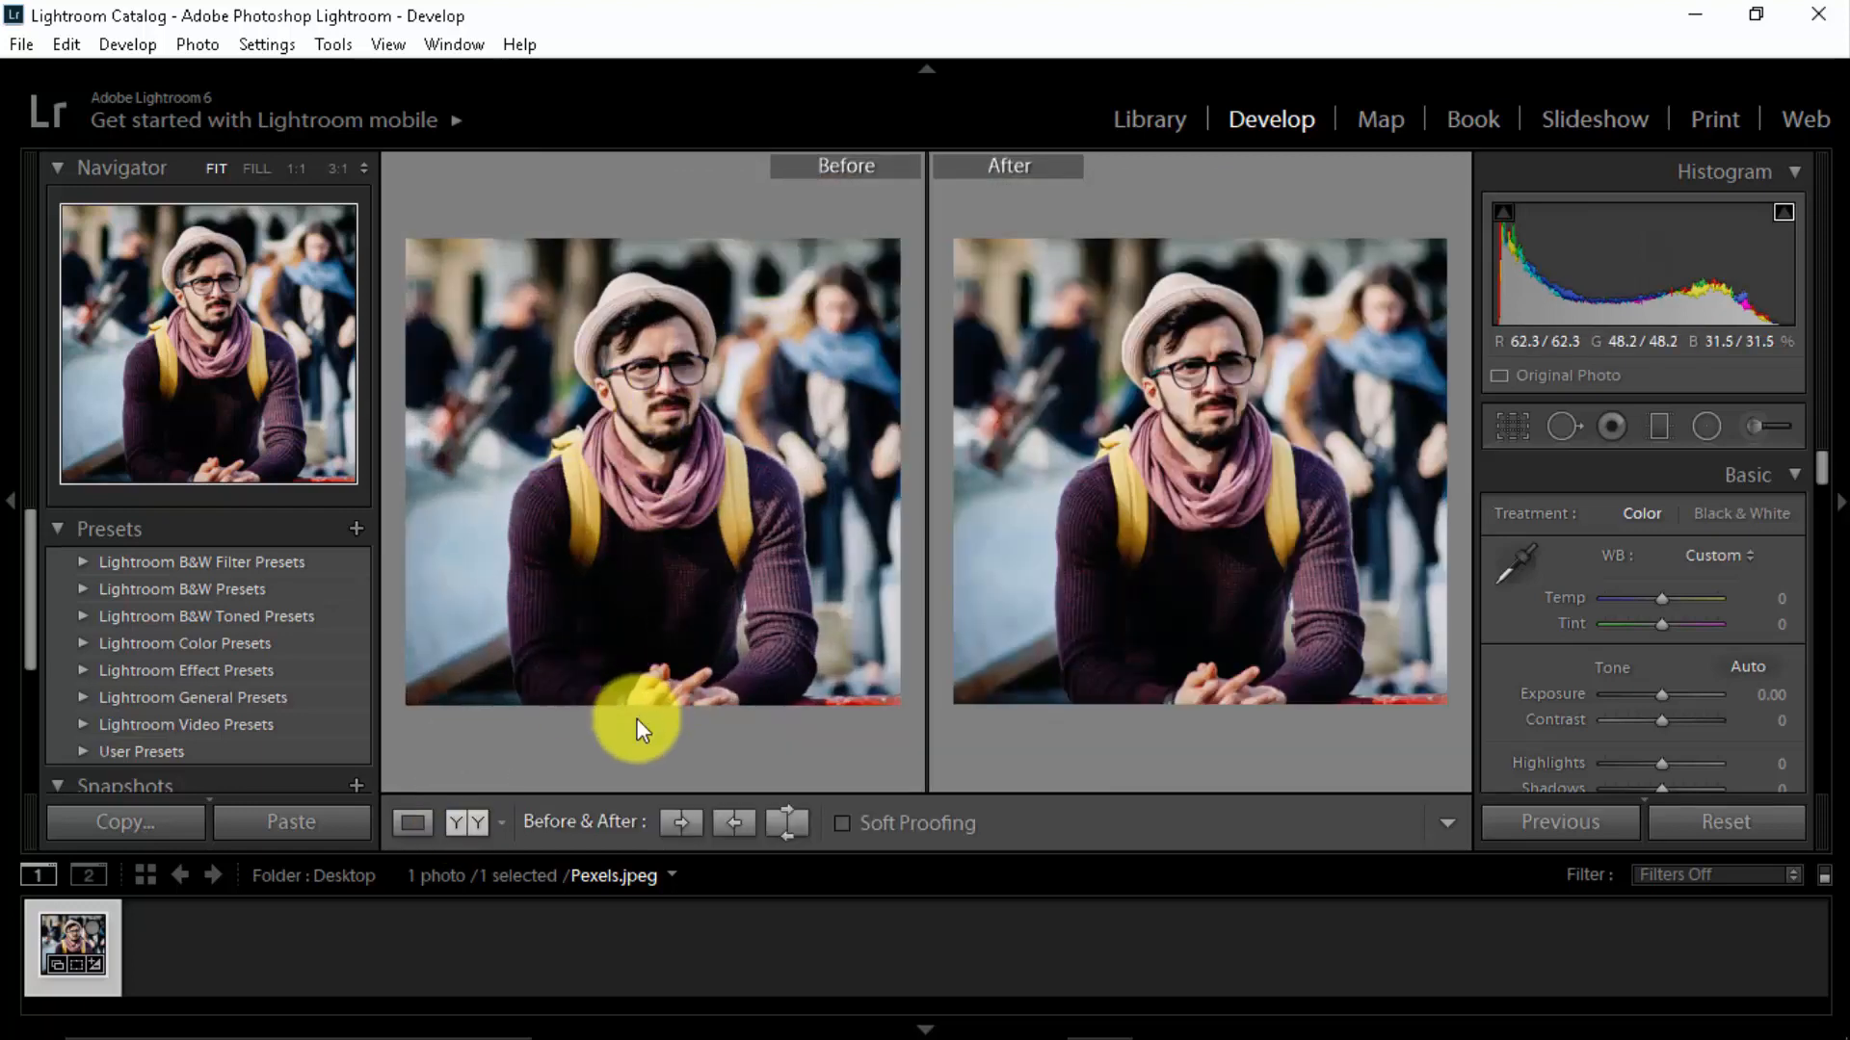
left_click(412, 821)
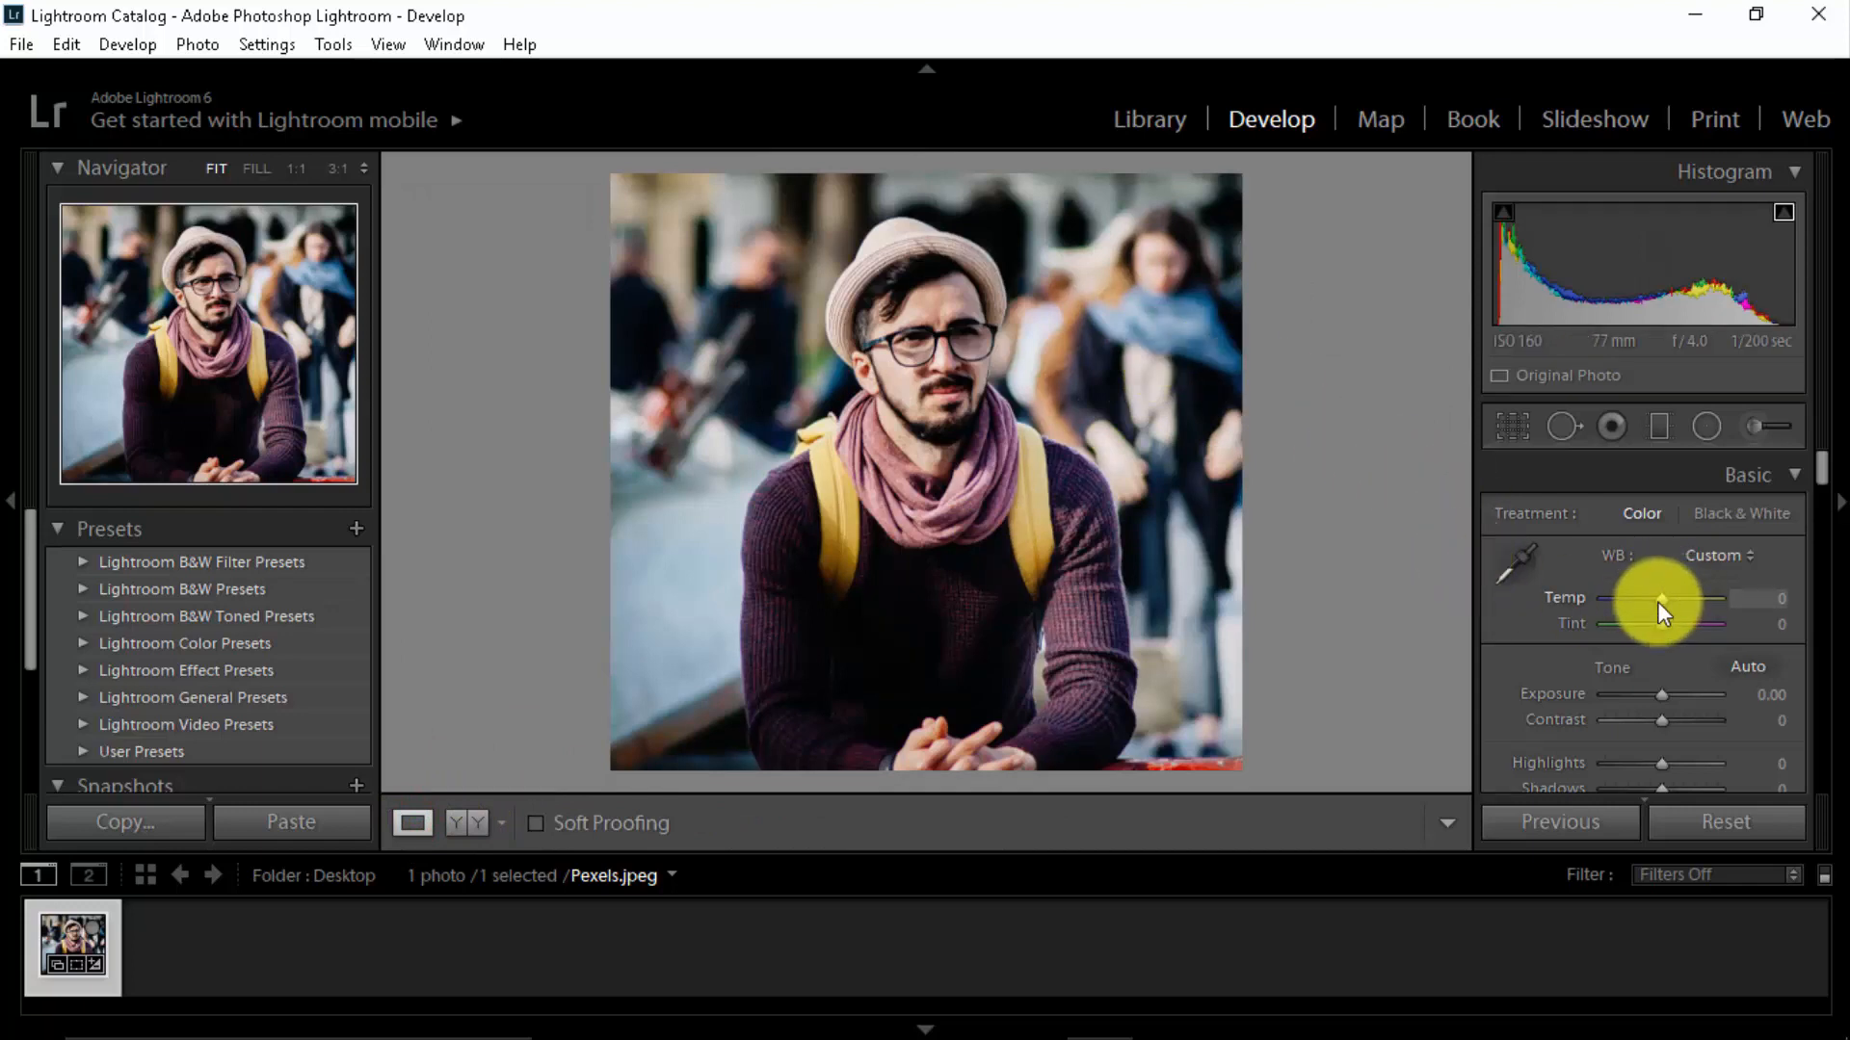
Try cooler white balance temperatures of -26 and -40 on the cropped photo, and finish with Temp at +21.
mouse_move(1657, 601)
left_mouse_down()
mouse_move(1620, 607)
mouse_move(1644, 599)
left_mouse_up()
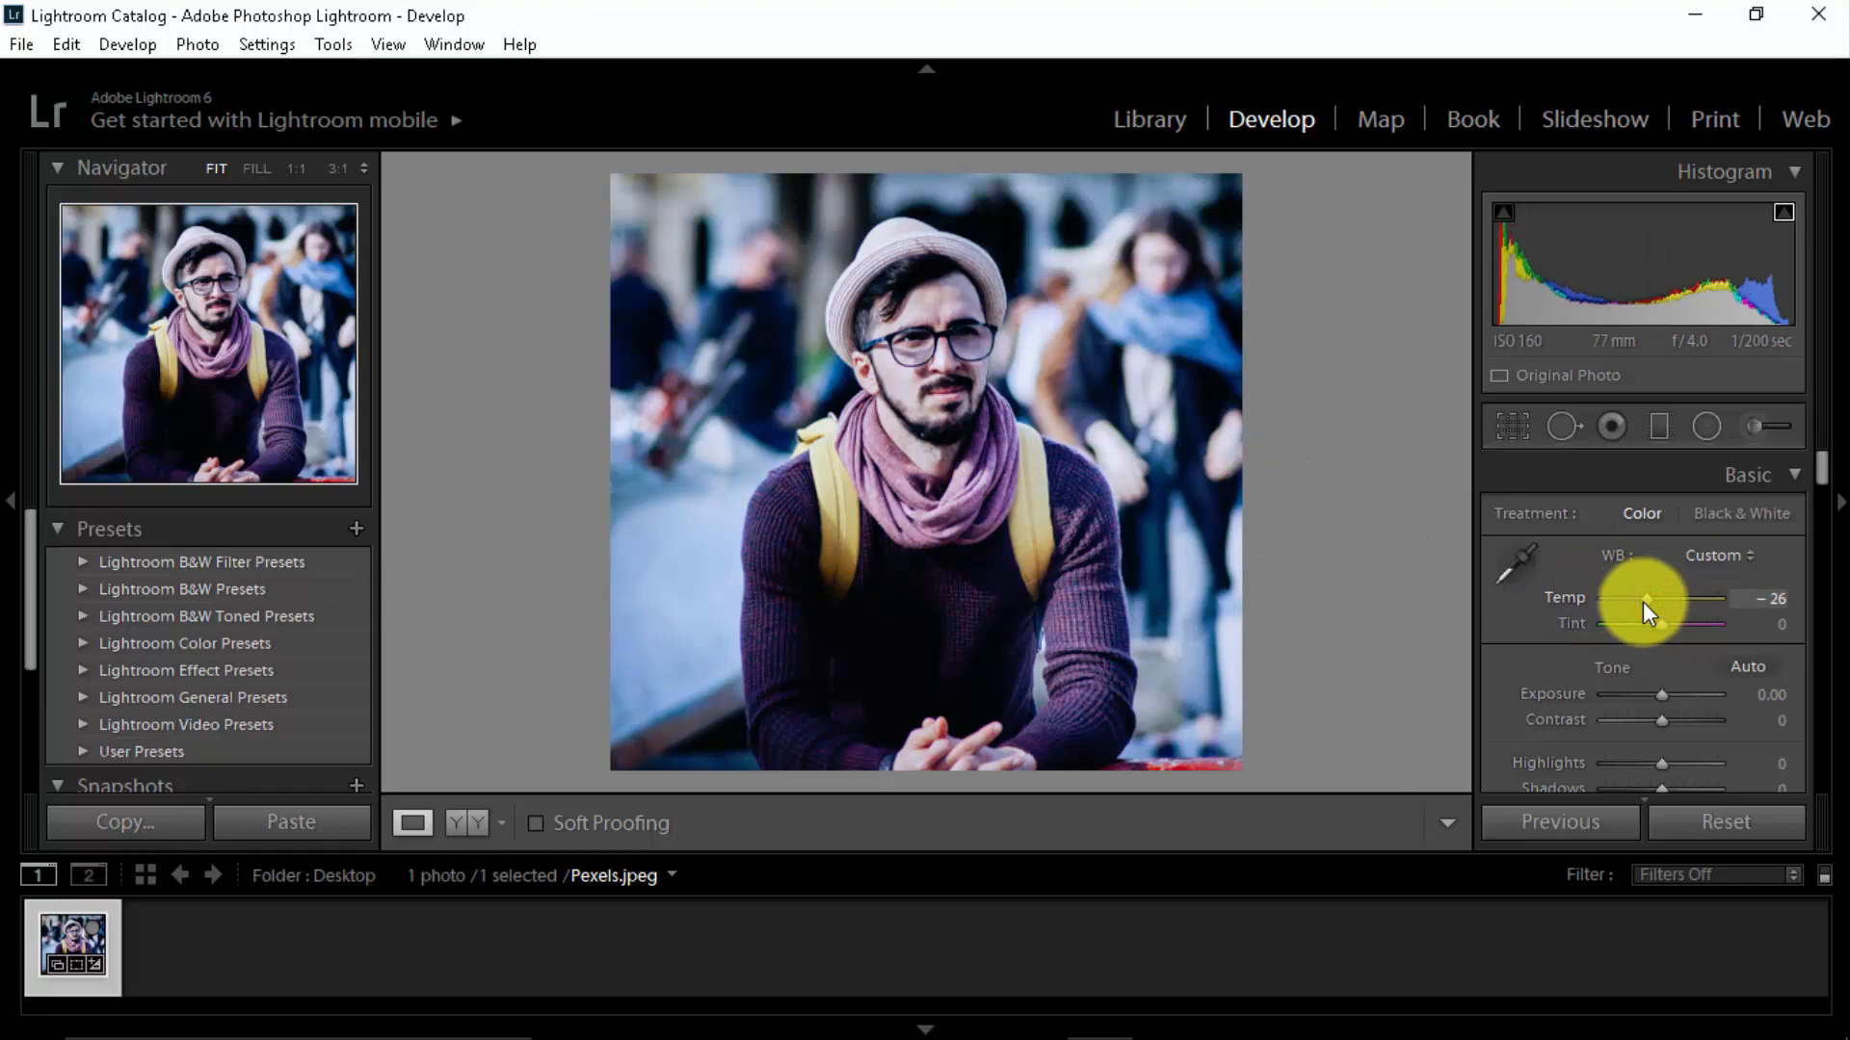
left_click_drag(1650, 603, 1662, 604)
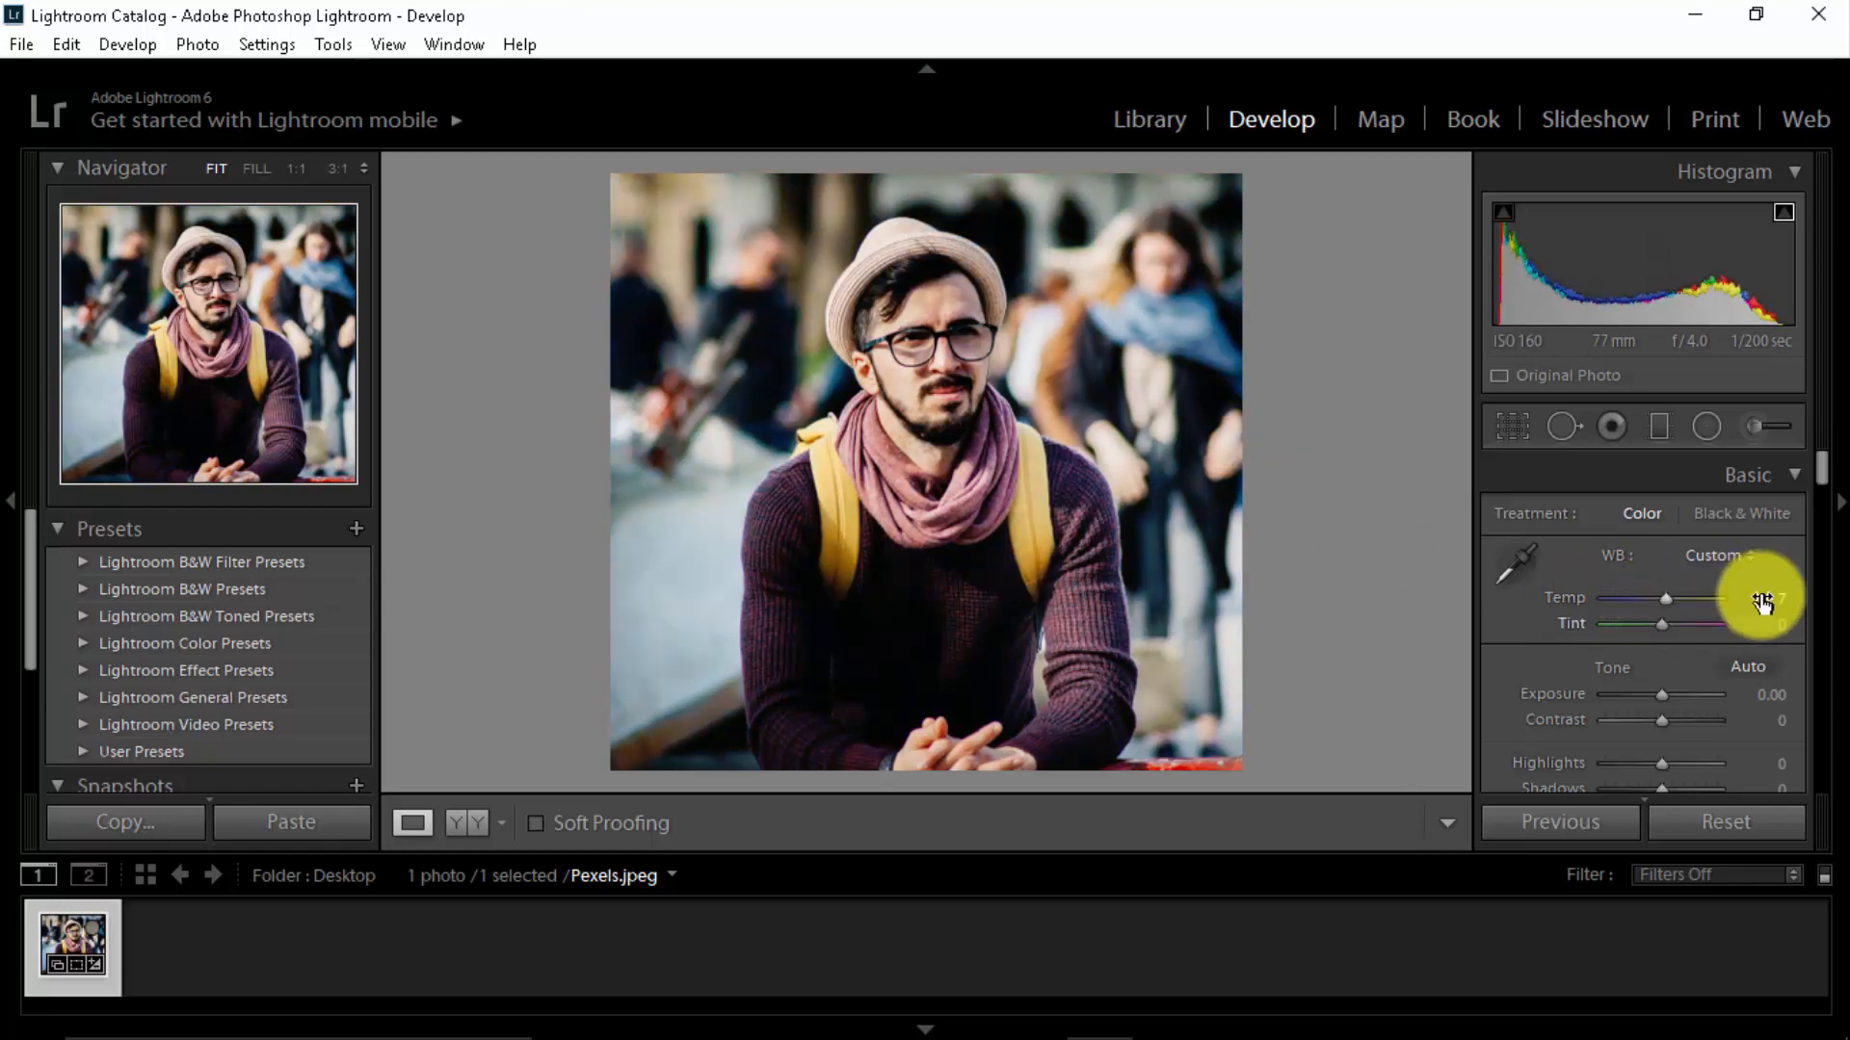
double_click(1667, 600)
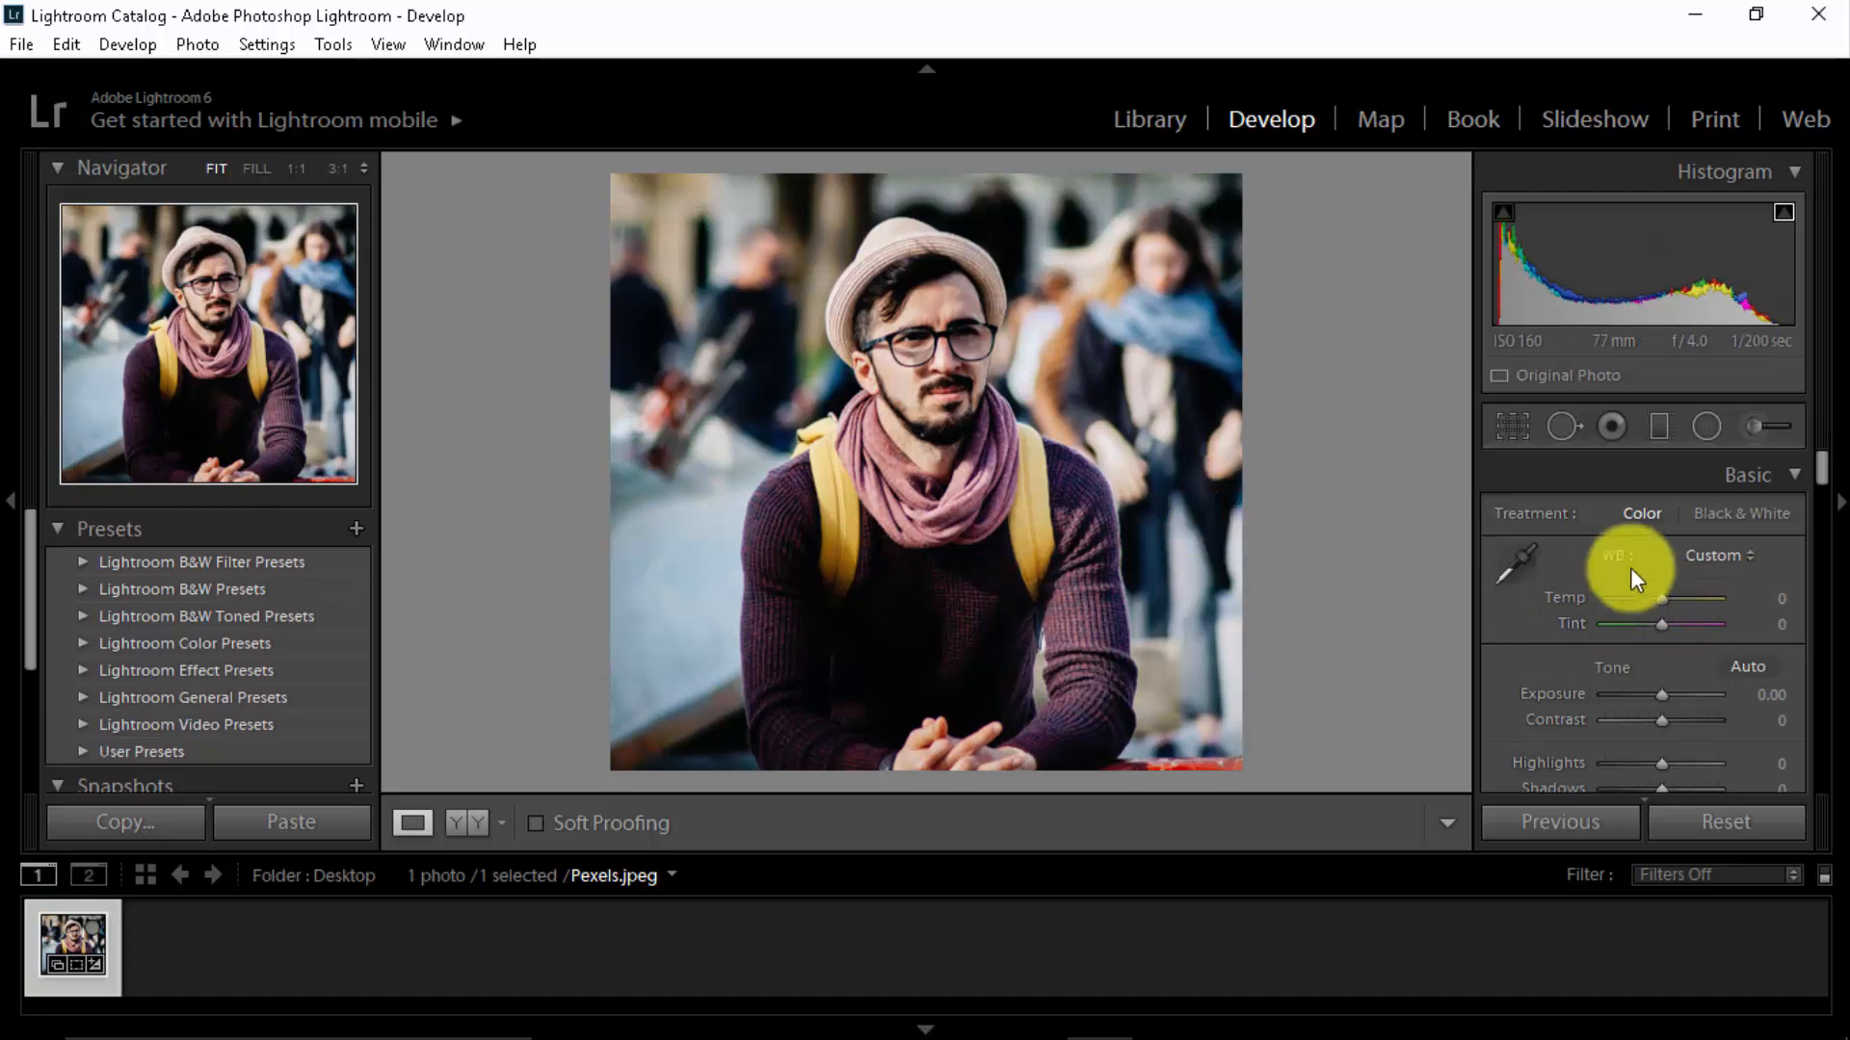
left_click(1639, 600)
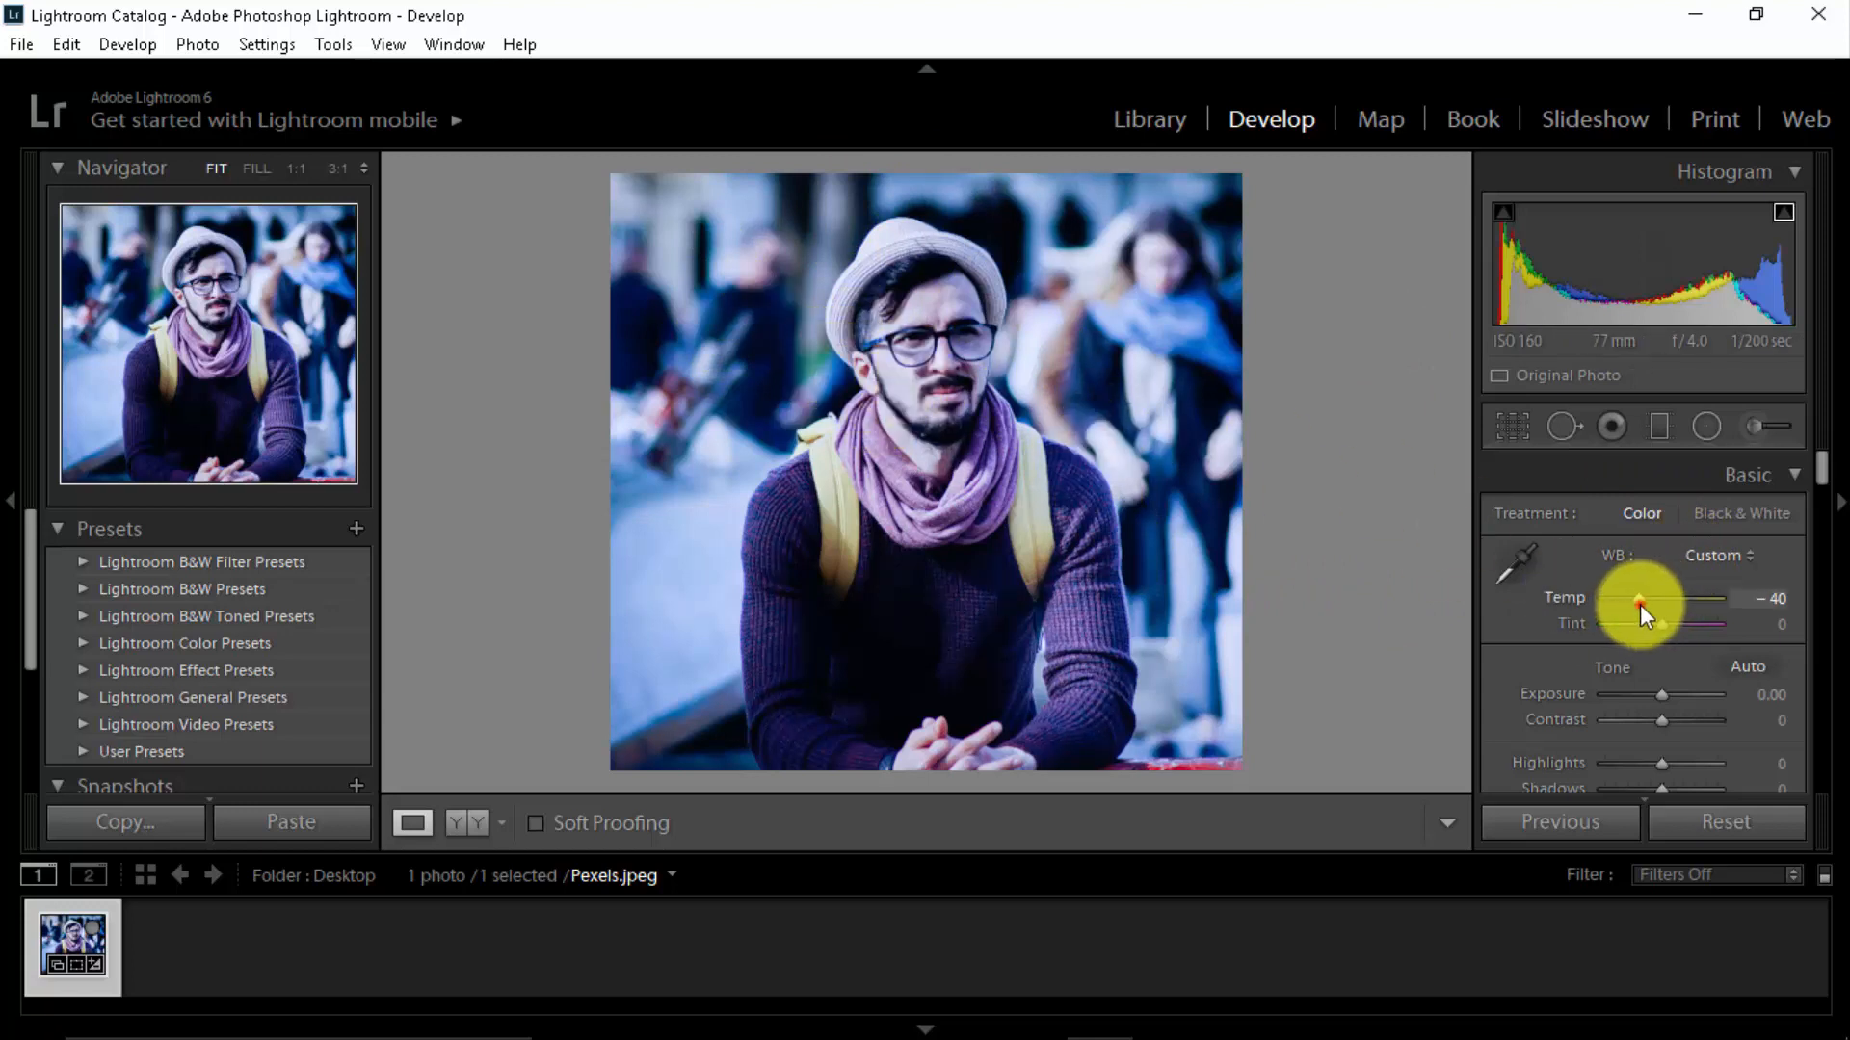
mouse_move(1640, 604)
left_mouse_down()
mouse_move(1730, 604)
mouse_move(1674, 612)
left_mouse_up()
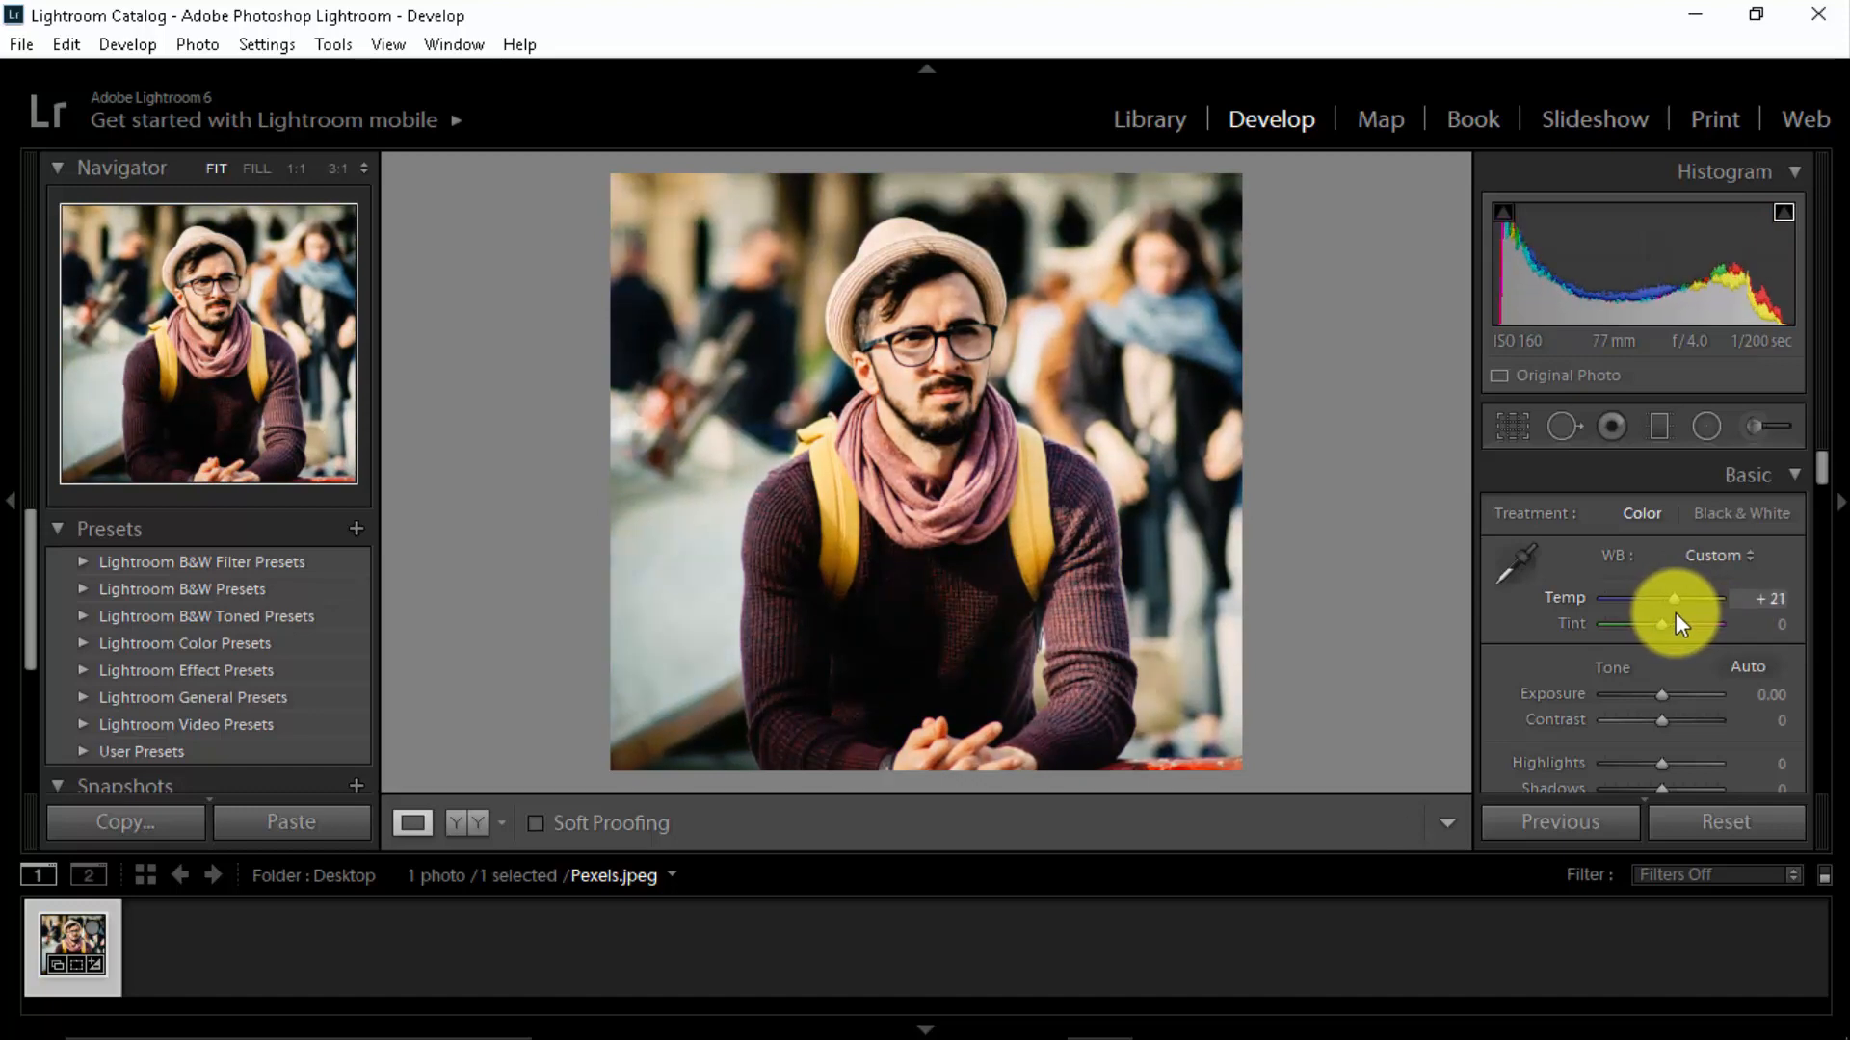
Set the photo's white balance Temp to +18.
left_click(1759, 607)
type("18")
key("Return")
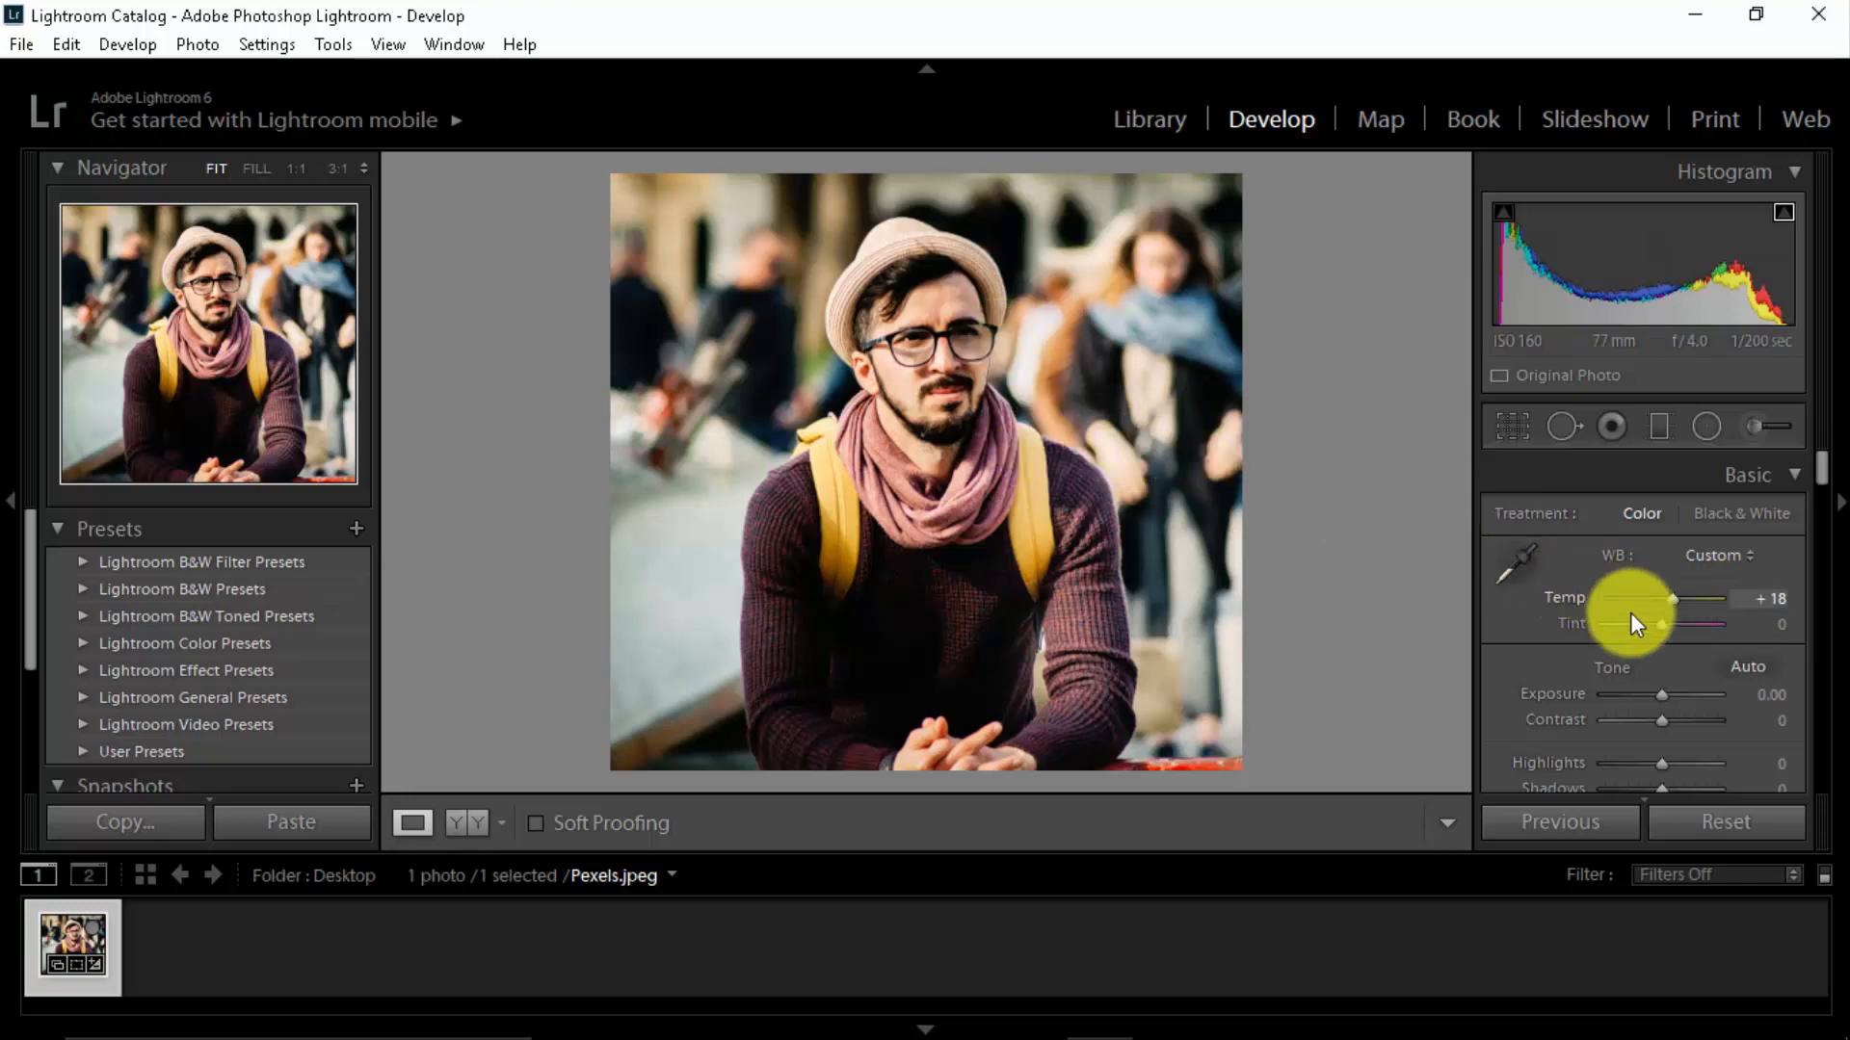
Try a Tint of +55 with Temp restored to +18, reset the Tint, and finish with it at -7.
mouse_move(1656, 624)
left_mouse_down()
mouse_move(1622, 624)
mouse_move(1705, 624)
mouse_move(1640, 628)
mouse_move(1689, 636)
mouse_move(1638, 597)
mouse_move(1657, 599)
left_mouse_up()
left_click(1767, 599)
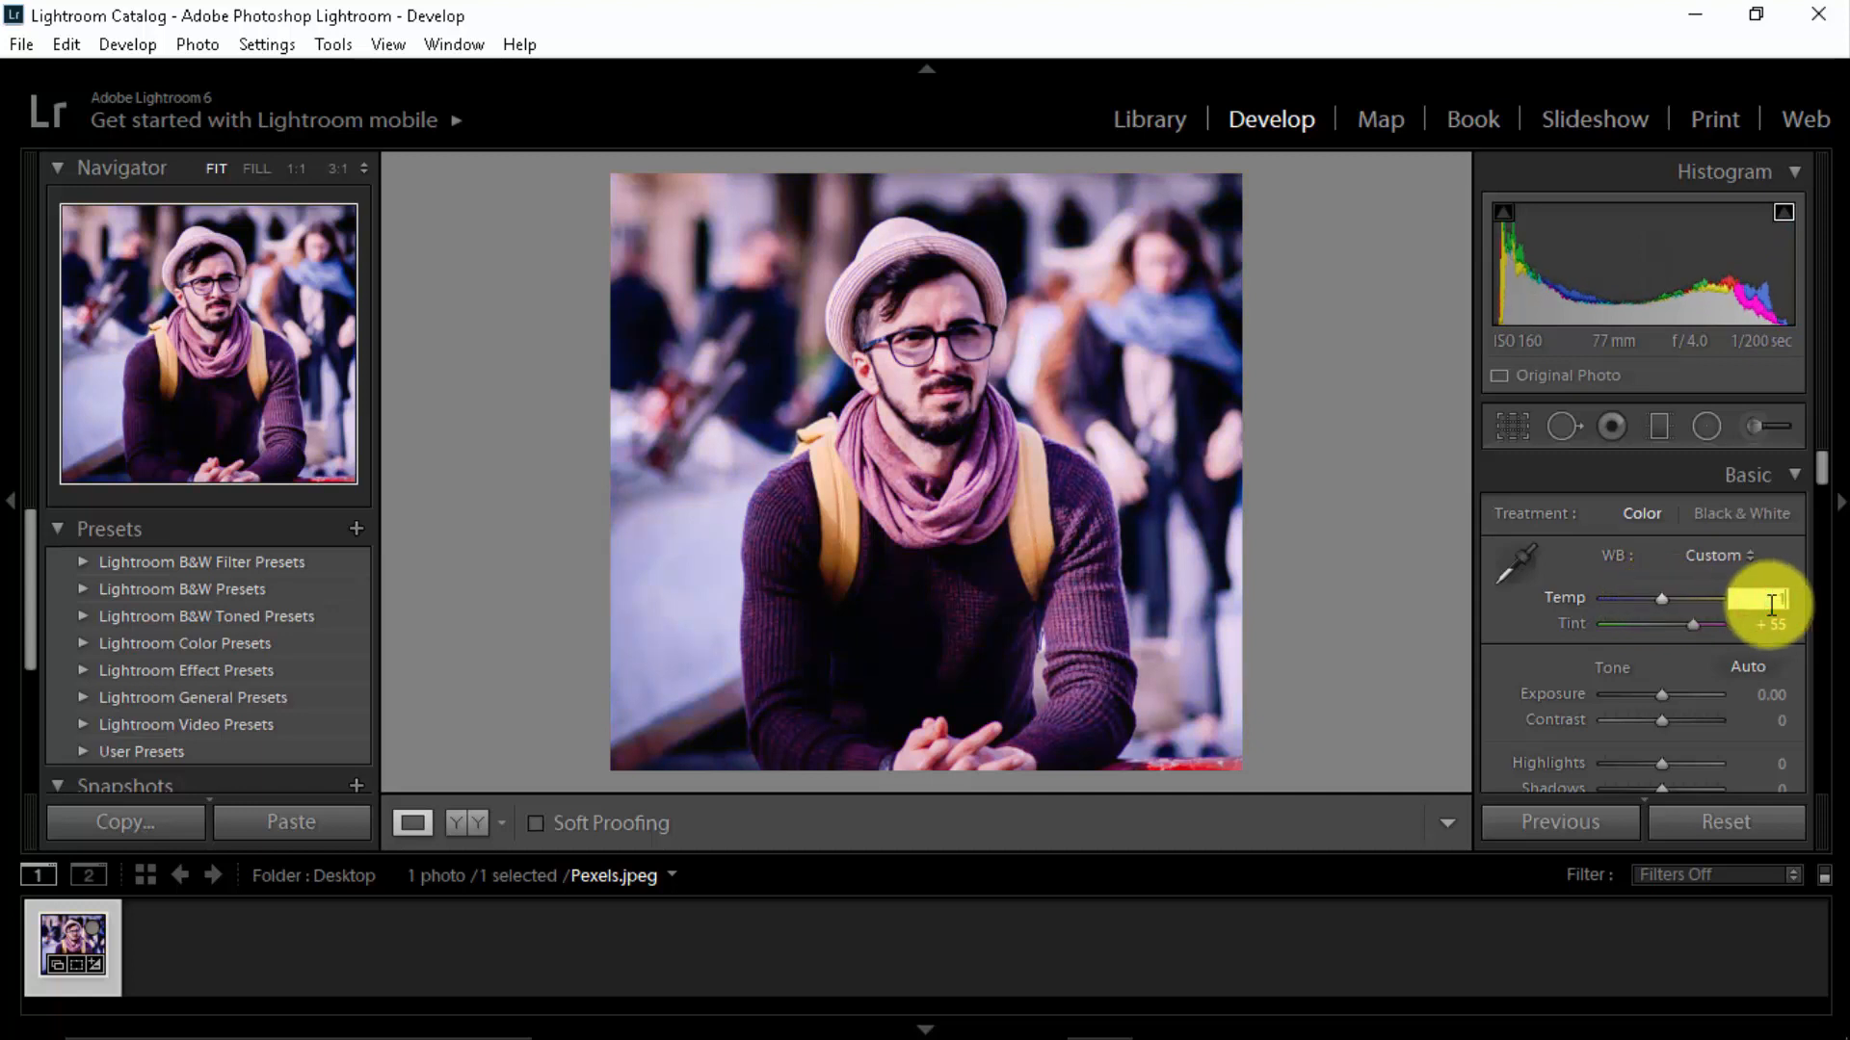
type("18")
key("Return")
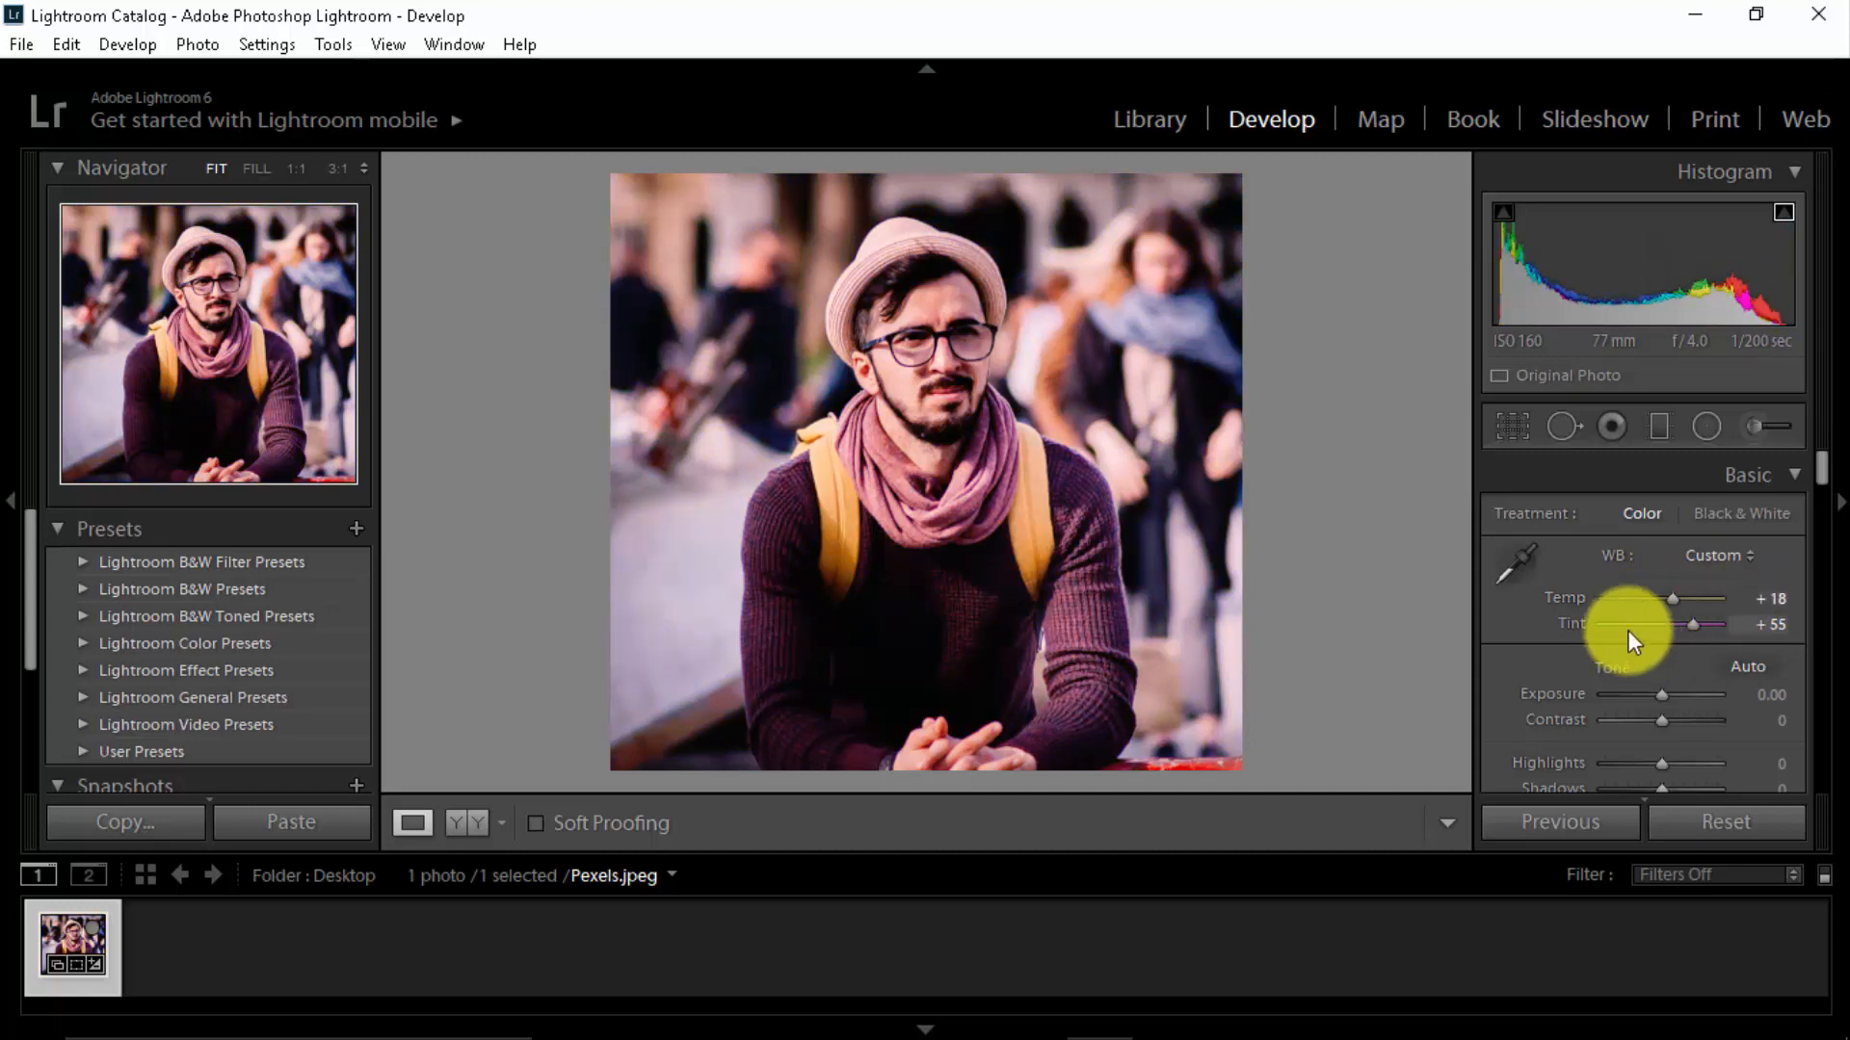
double_click(1656, 626)
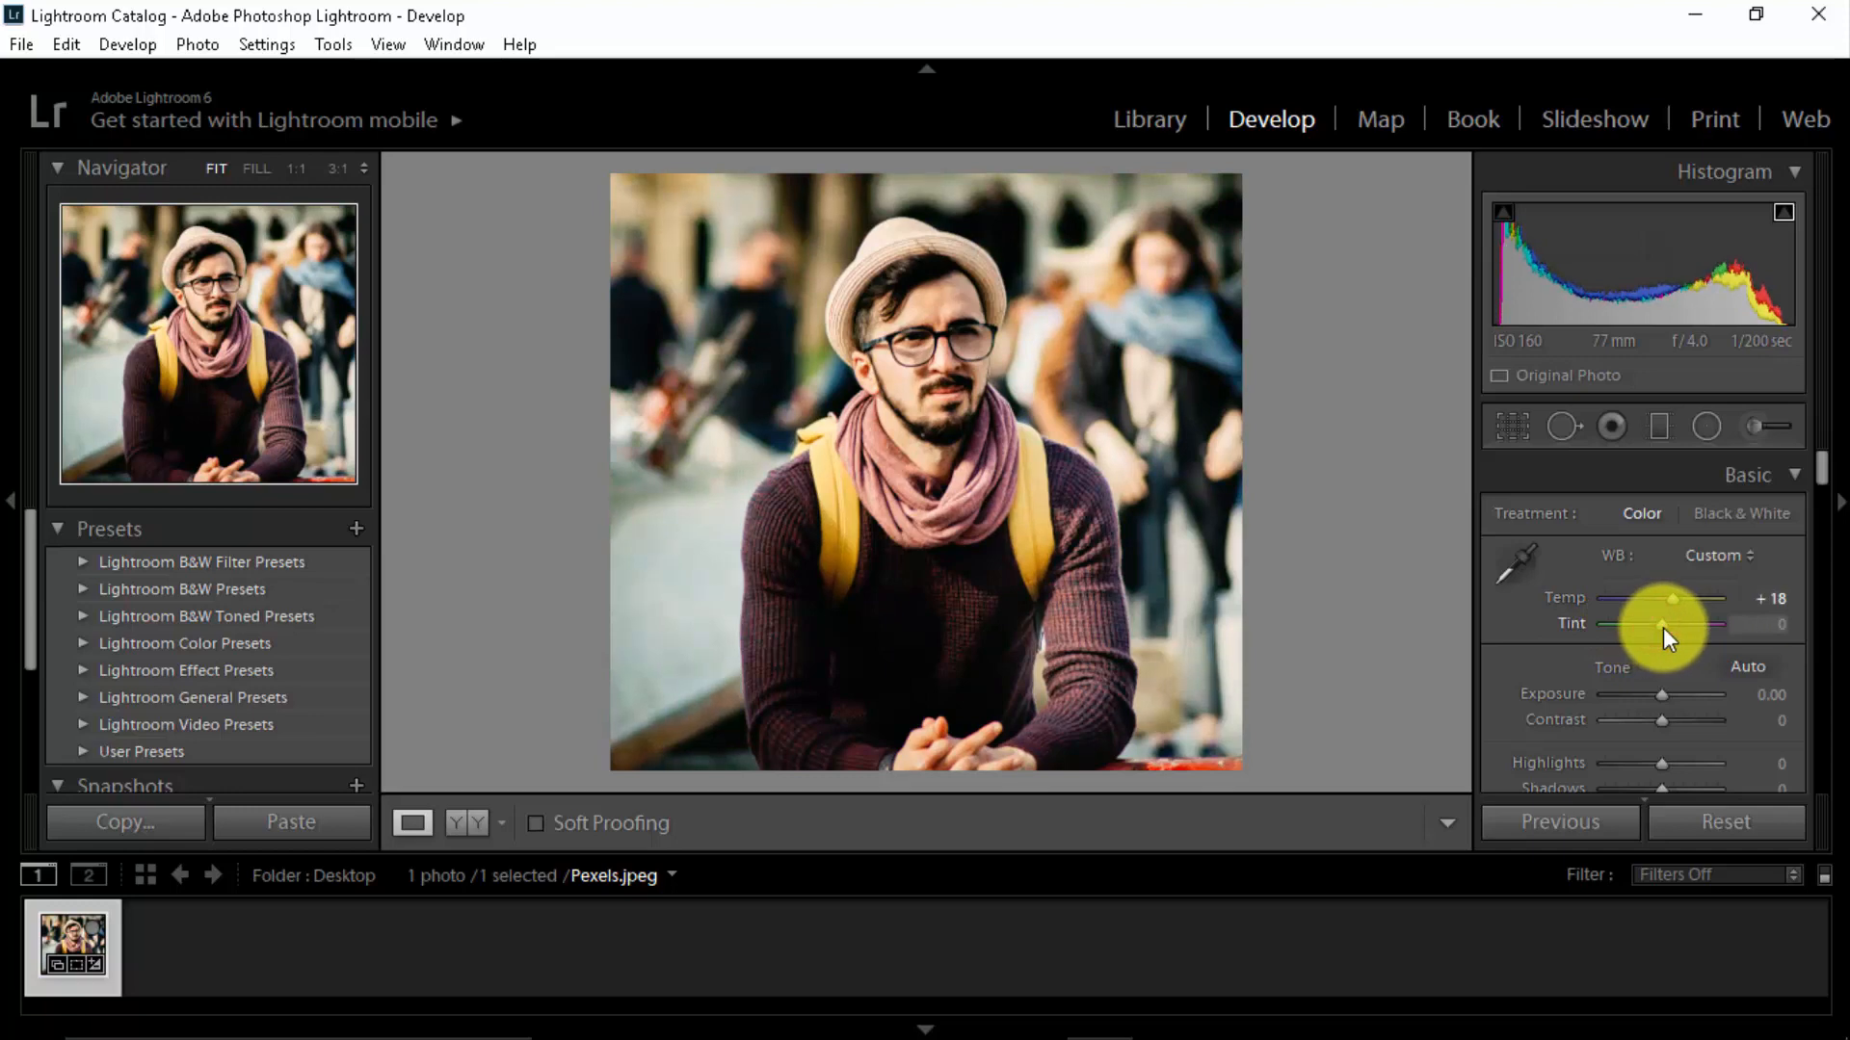
left_click_drag(1663, 628, 1659, 627)
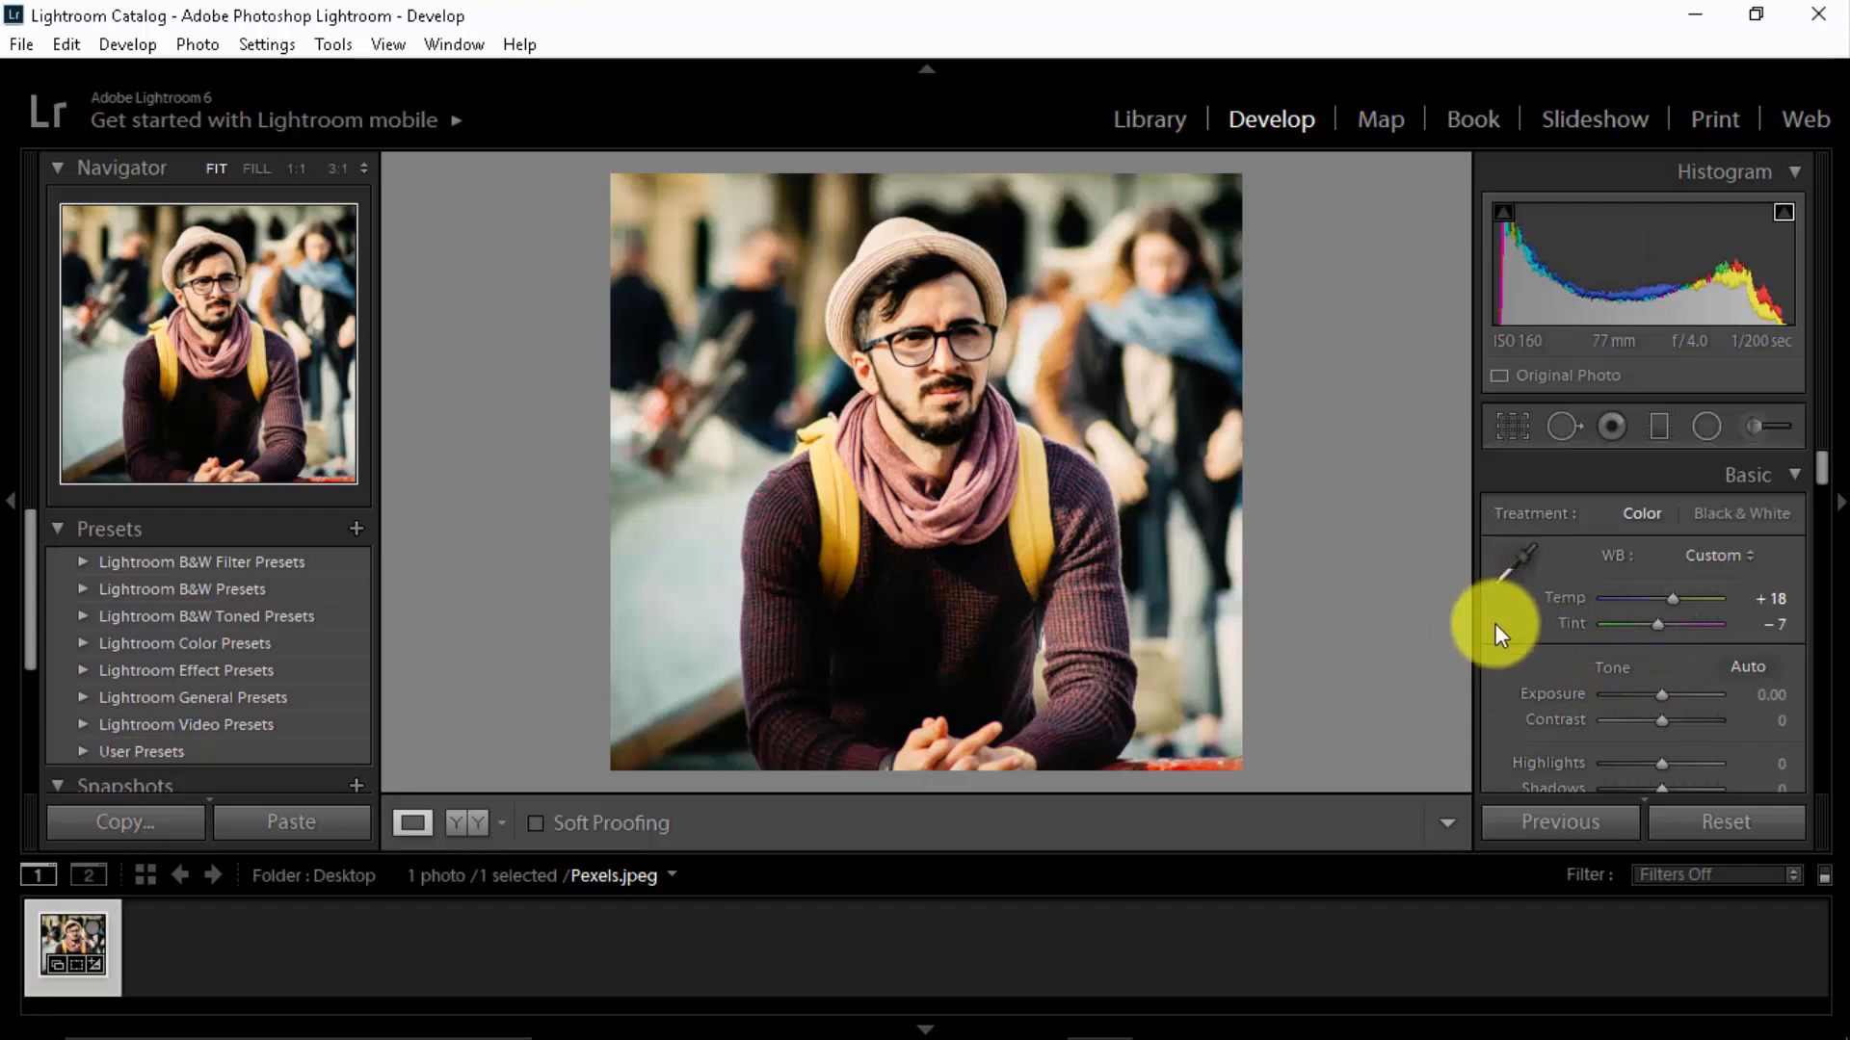
Lower the photo's Exposure to -0.36 and set Contrast to +8.
scroll(1495, 622, "down", 3)
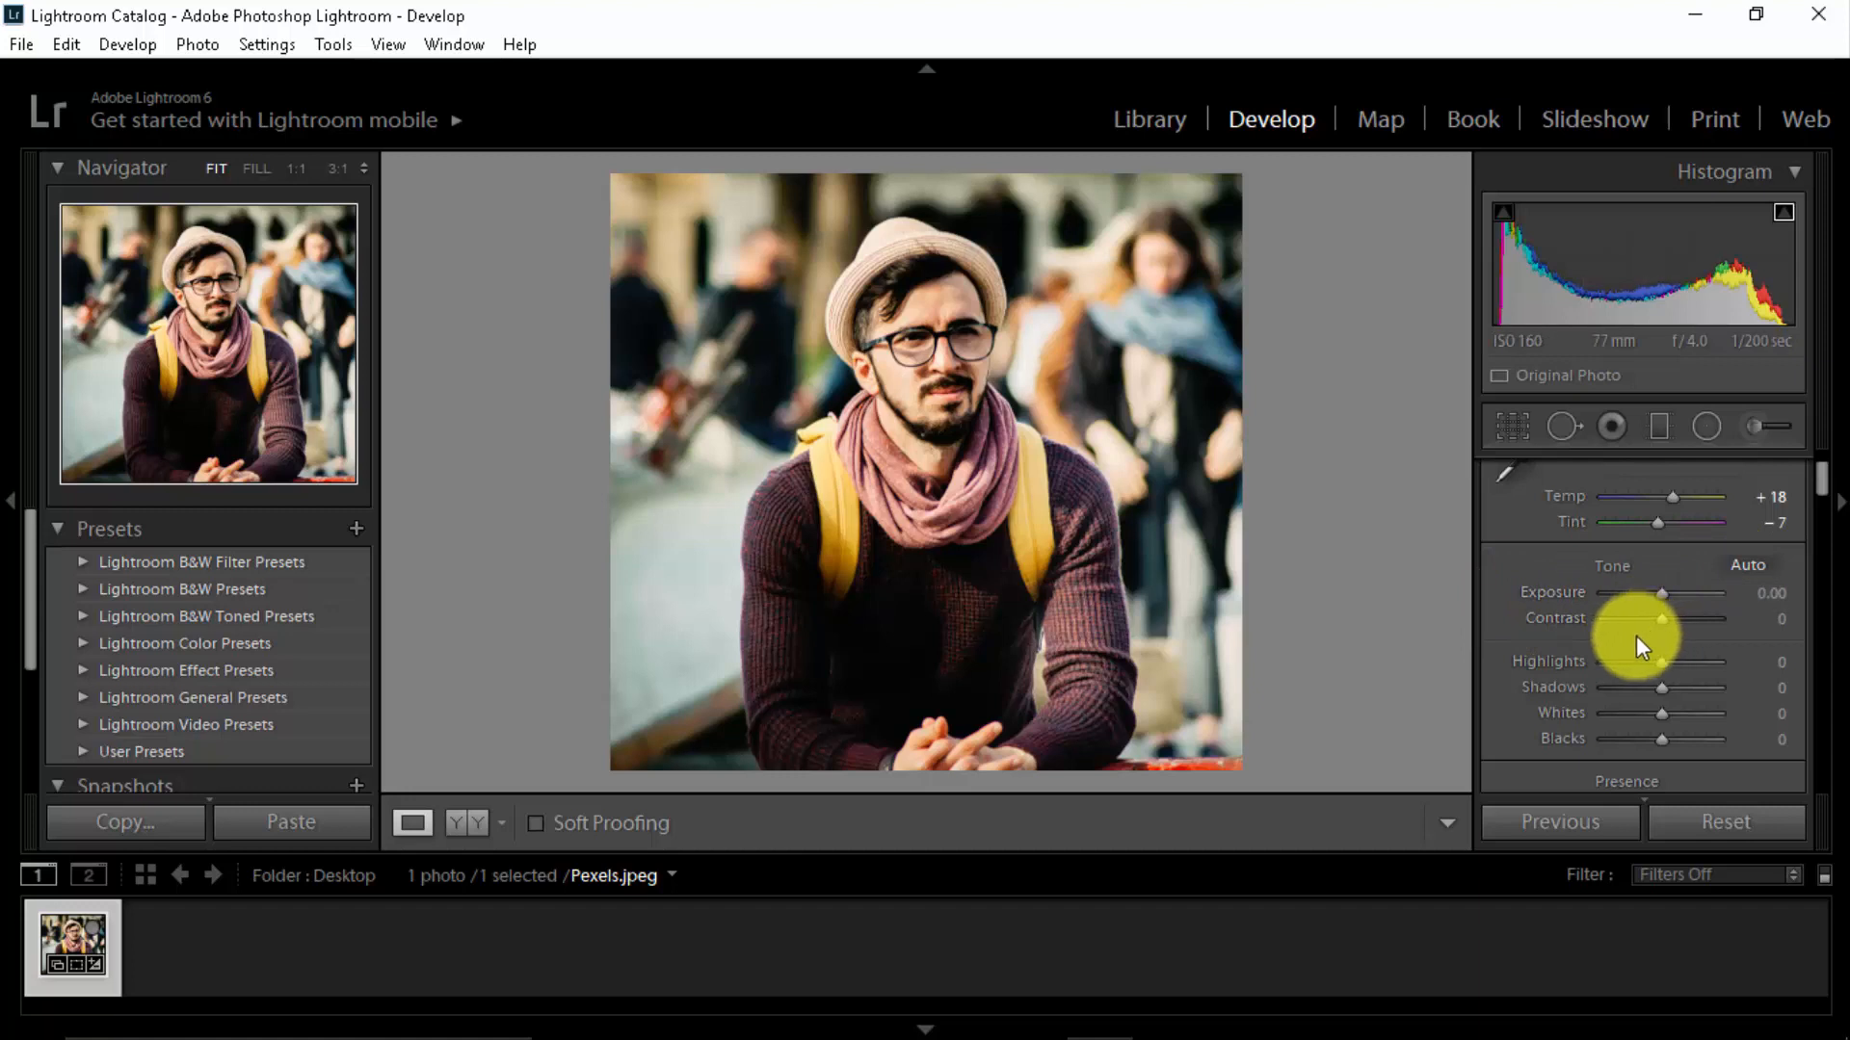
scroll(1497, 661, "down", 5)
scroll(1503, 659, "down", 5)
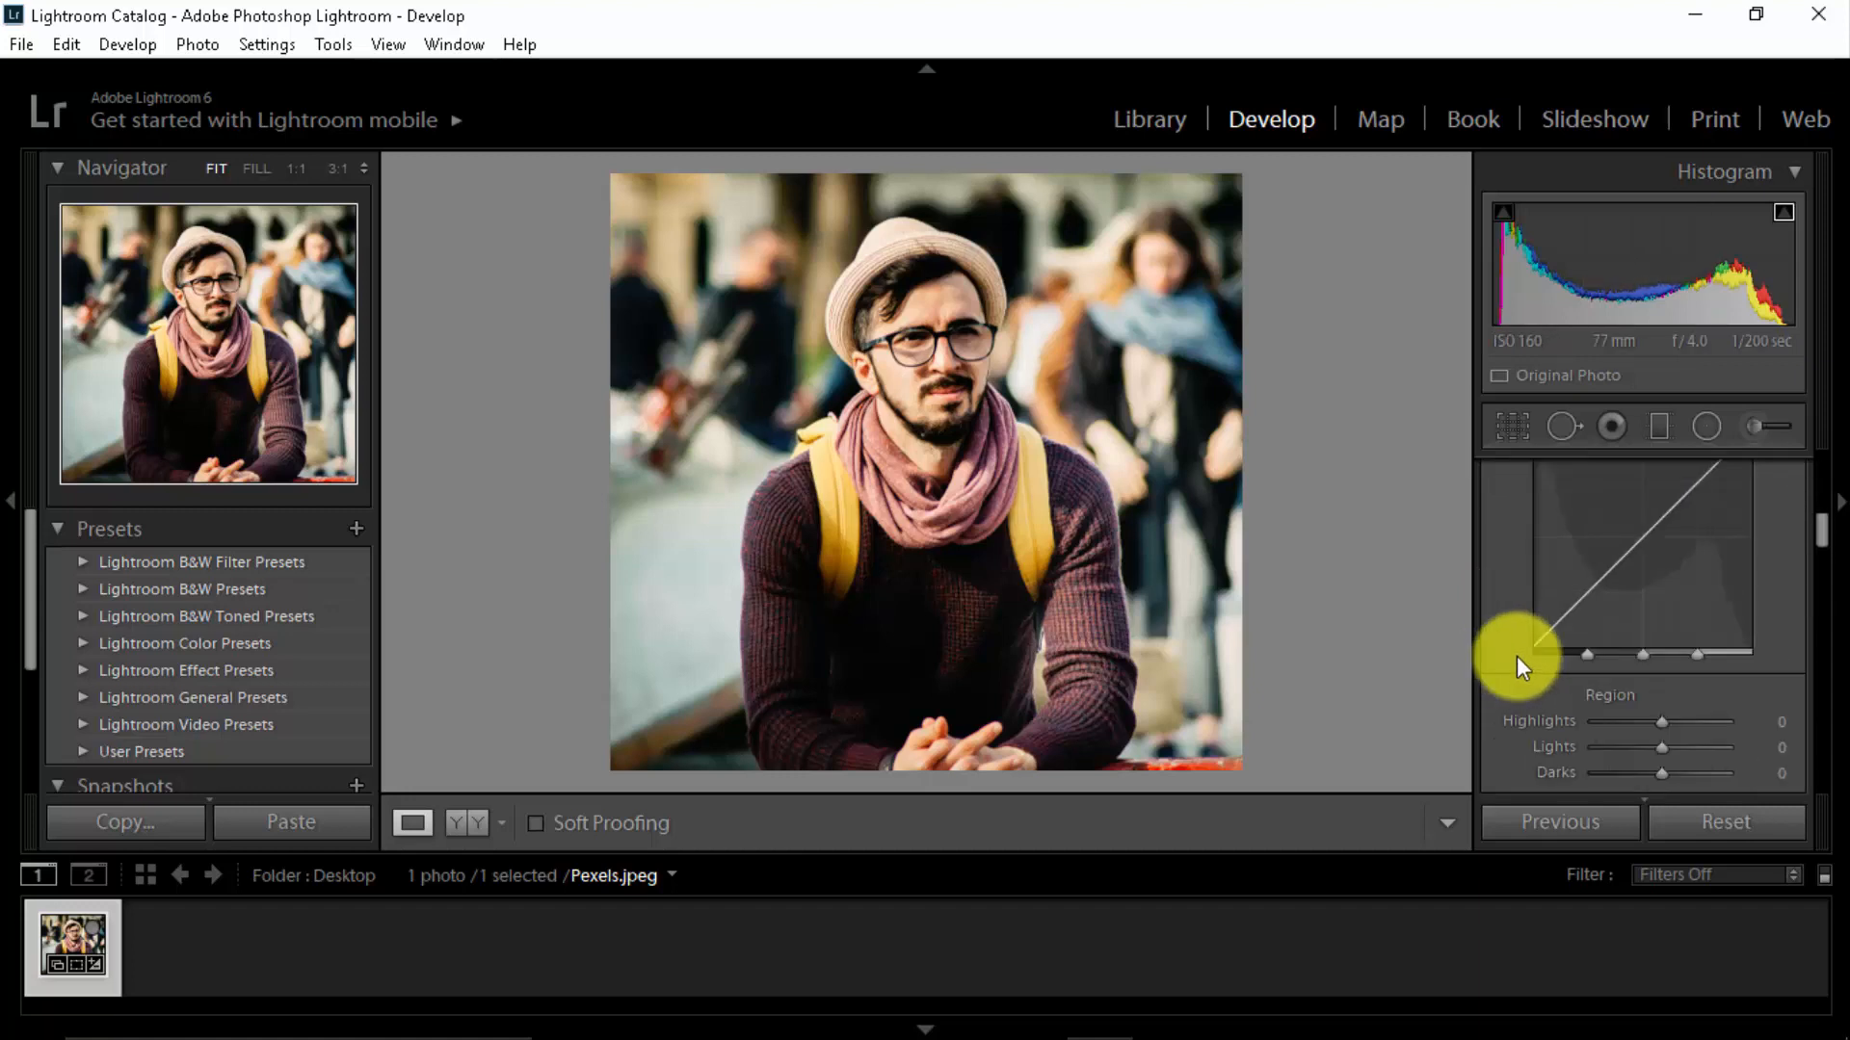
scroll(1522, 628, "up", 8)
scroll(1525, 638, "up", 7)
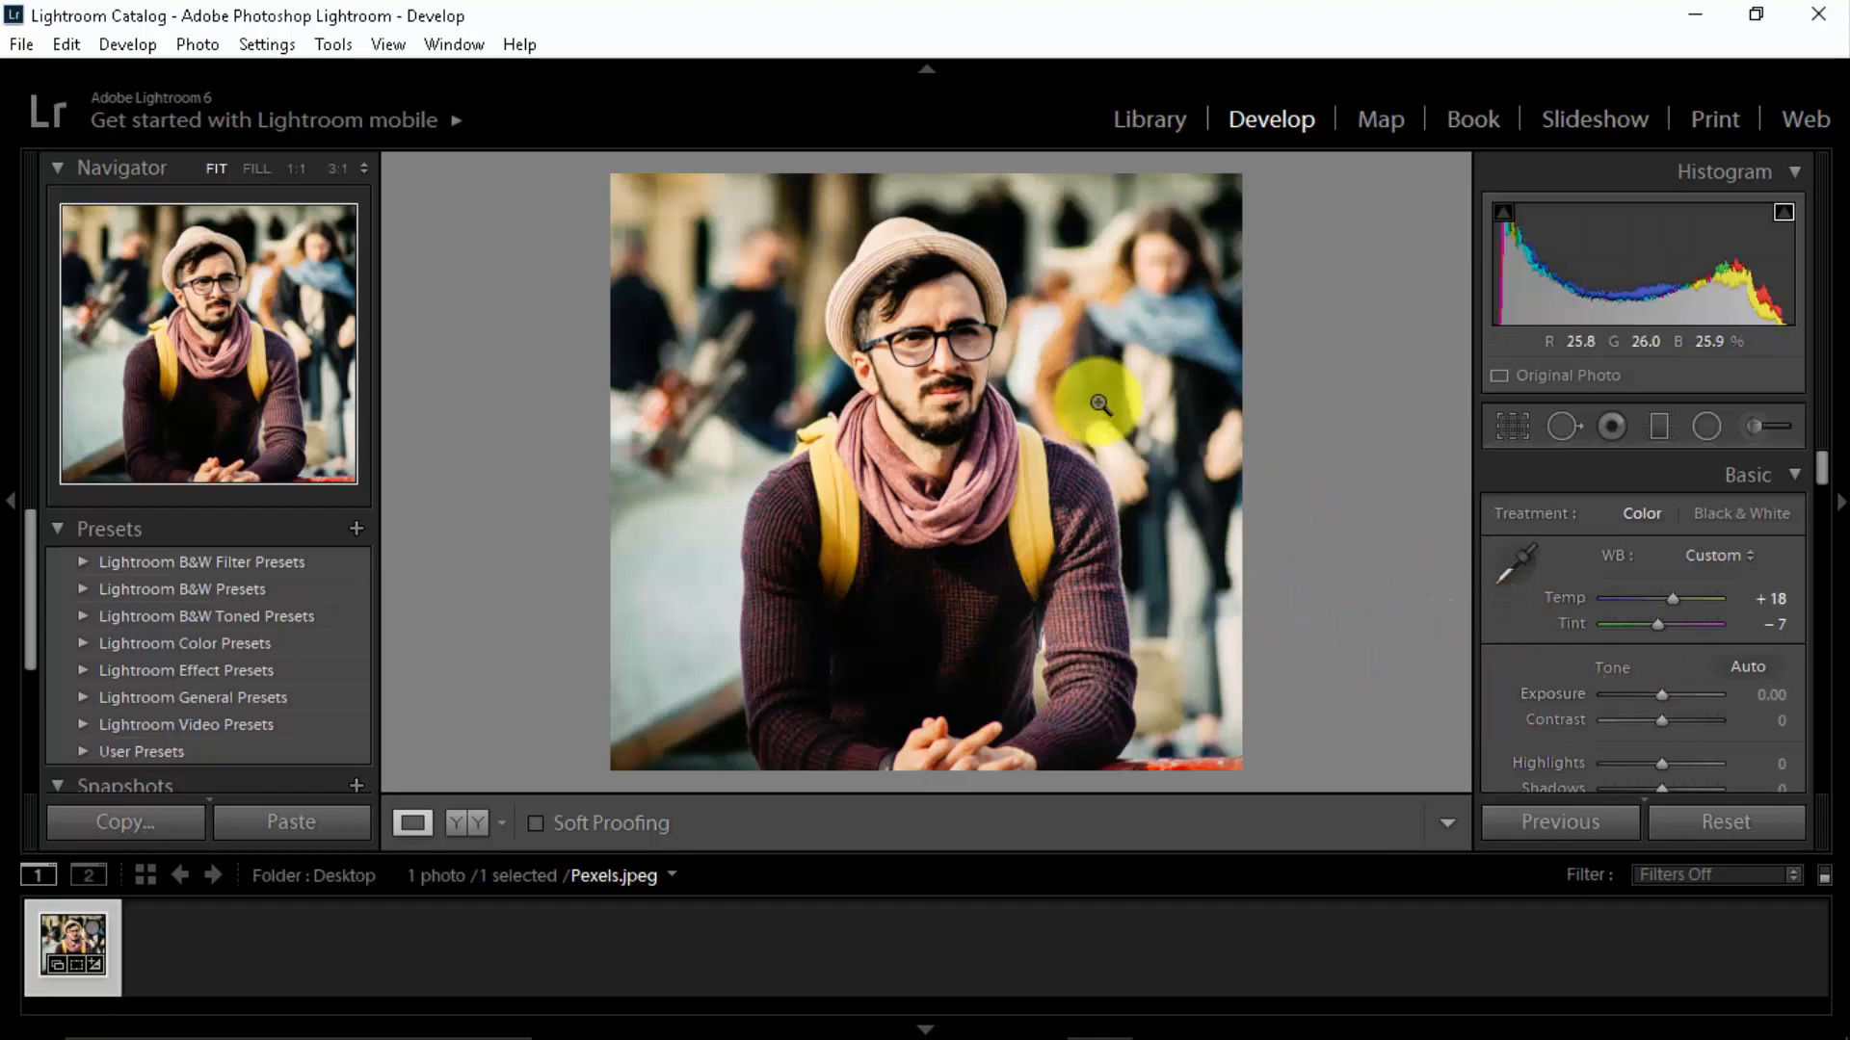
mouse_move(1659, 694)
left_mouse_down()
mouse_move(1634, 693)
mouse_move(1692, 697)
mouse_move(1655, 703)
mouse_move(1662, 722)
left_mouse_up()
left_click(1777, 725)
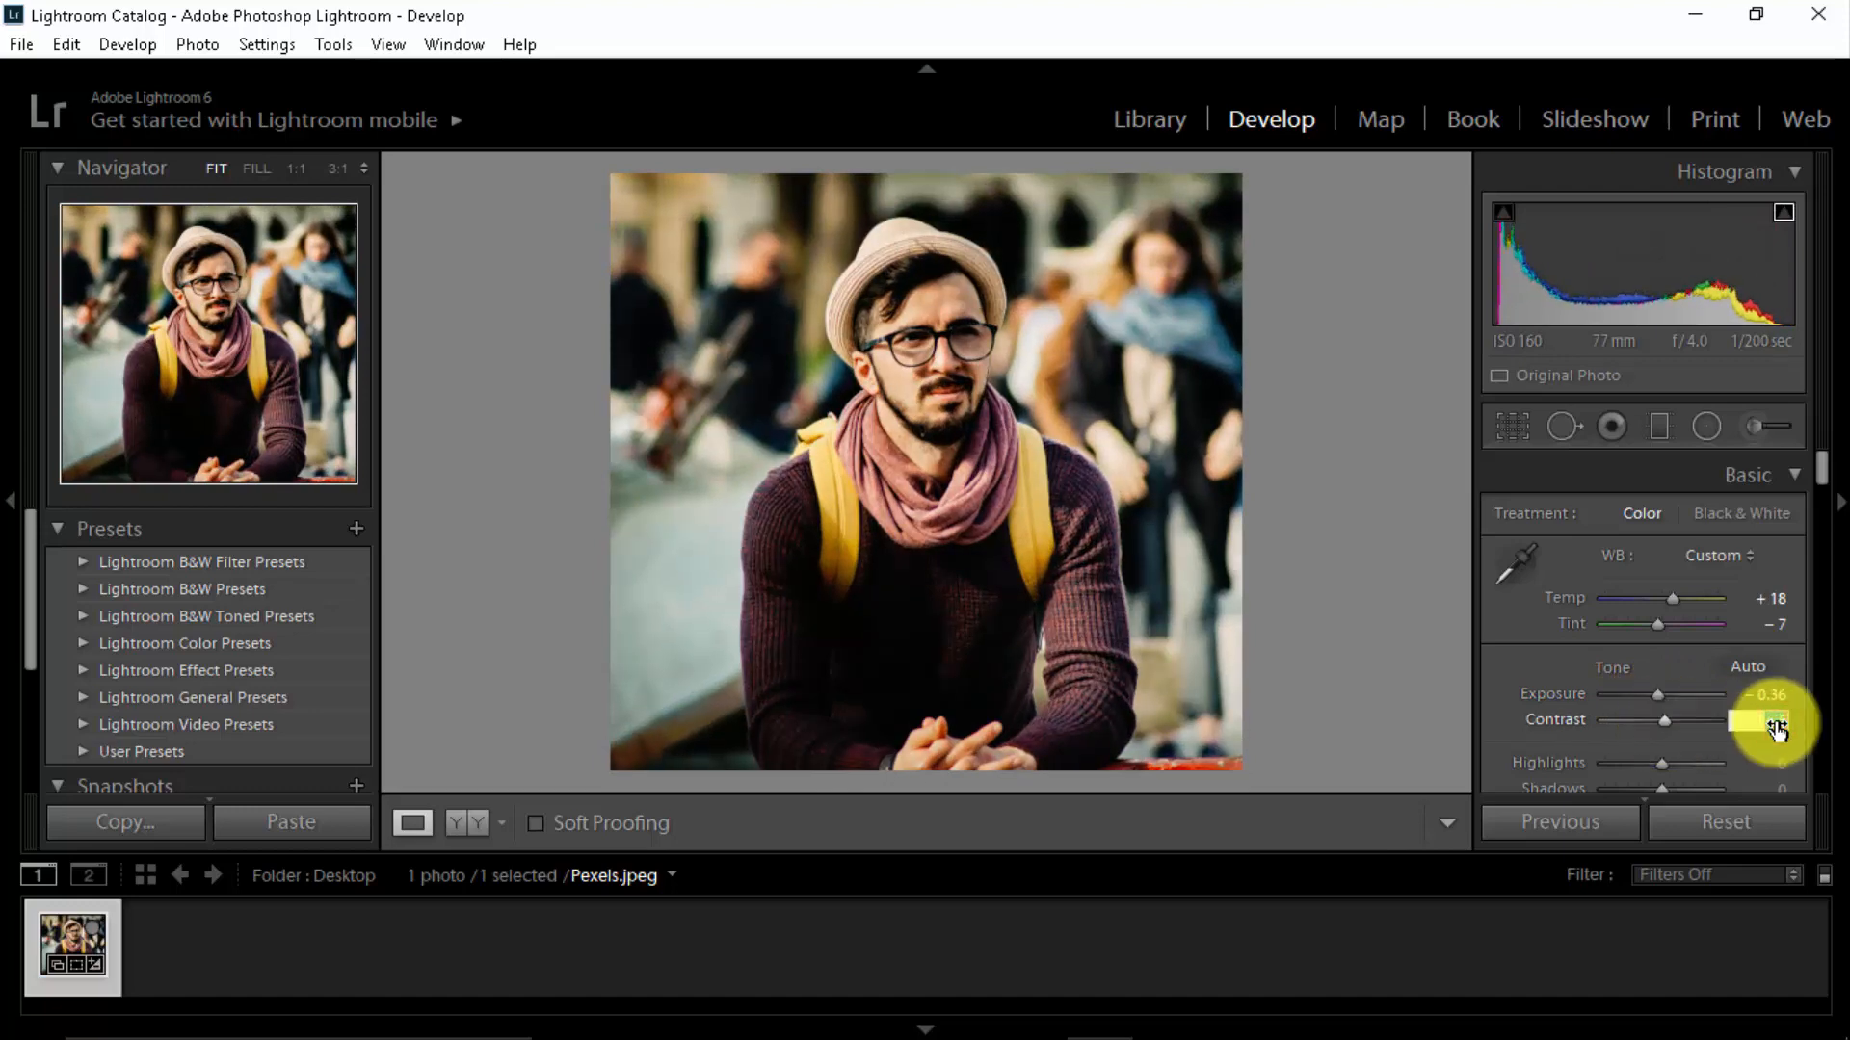
type("8")
key("Return")
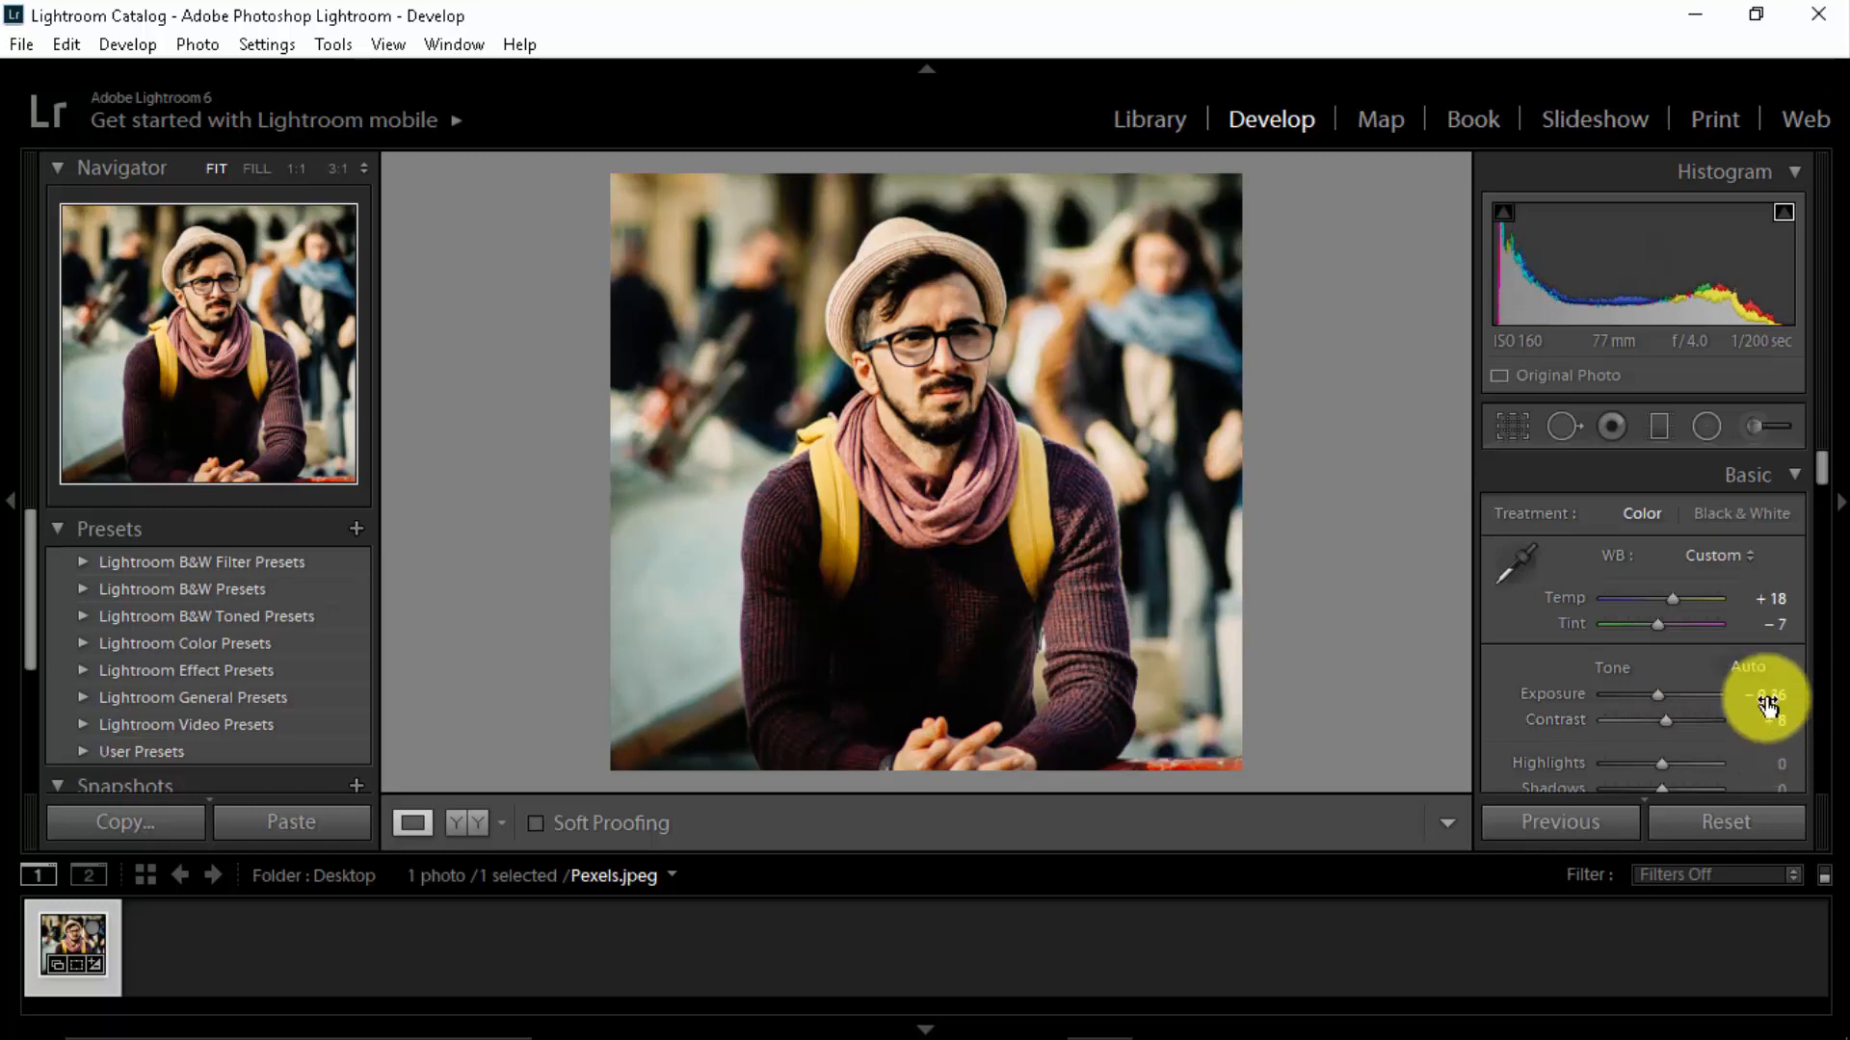
Try Exposure values such as +0.54 and 0, and finish with Exposure at +0.15.
left_click(1766, 695)
type("0.44")
key("Return")
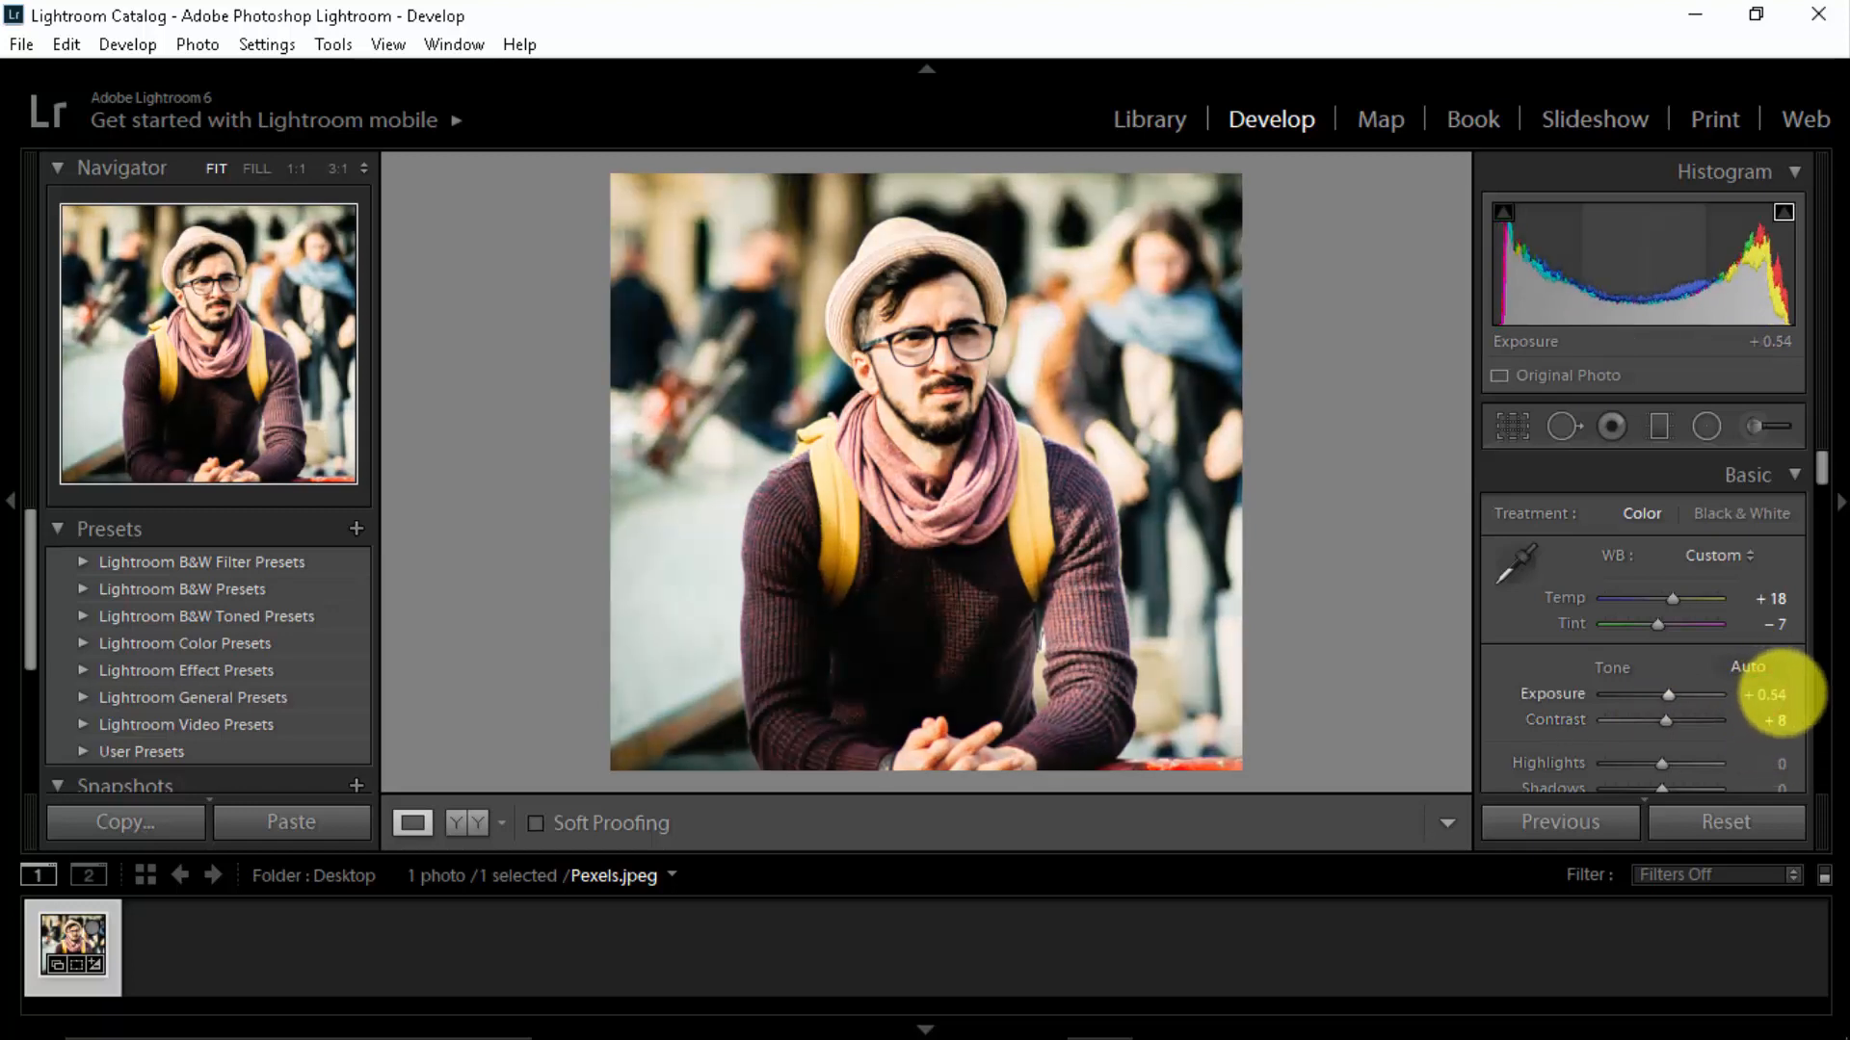
left_click_drag(1779, 695, 1757, 704)
left_click(1758, 703)
key("Down")
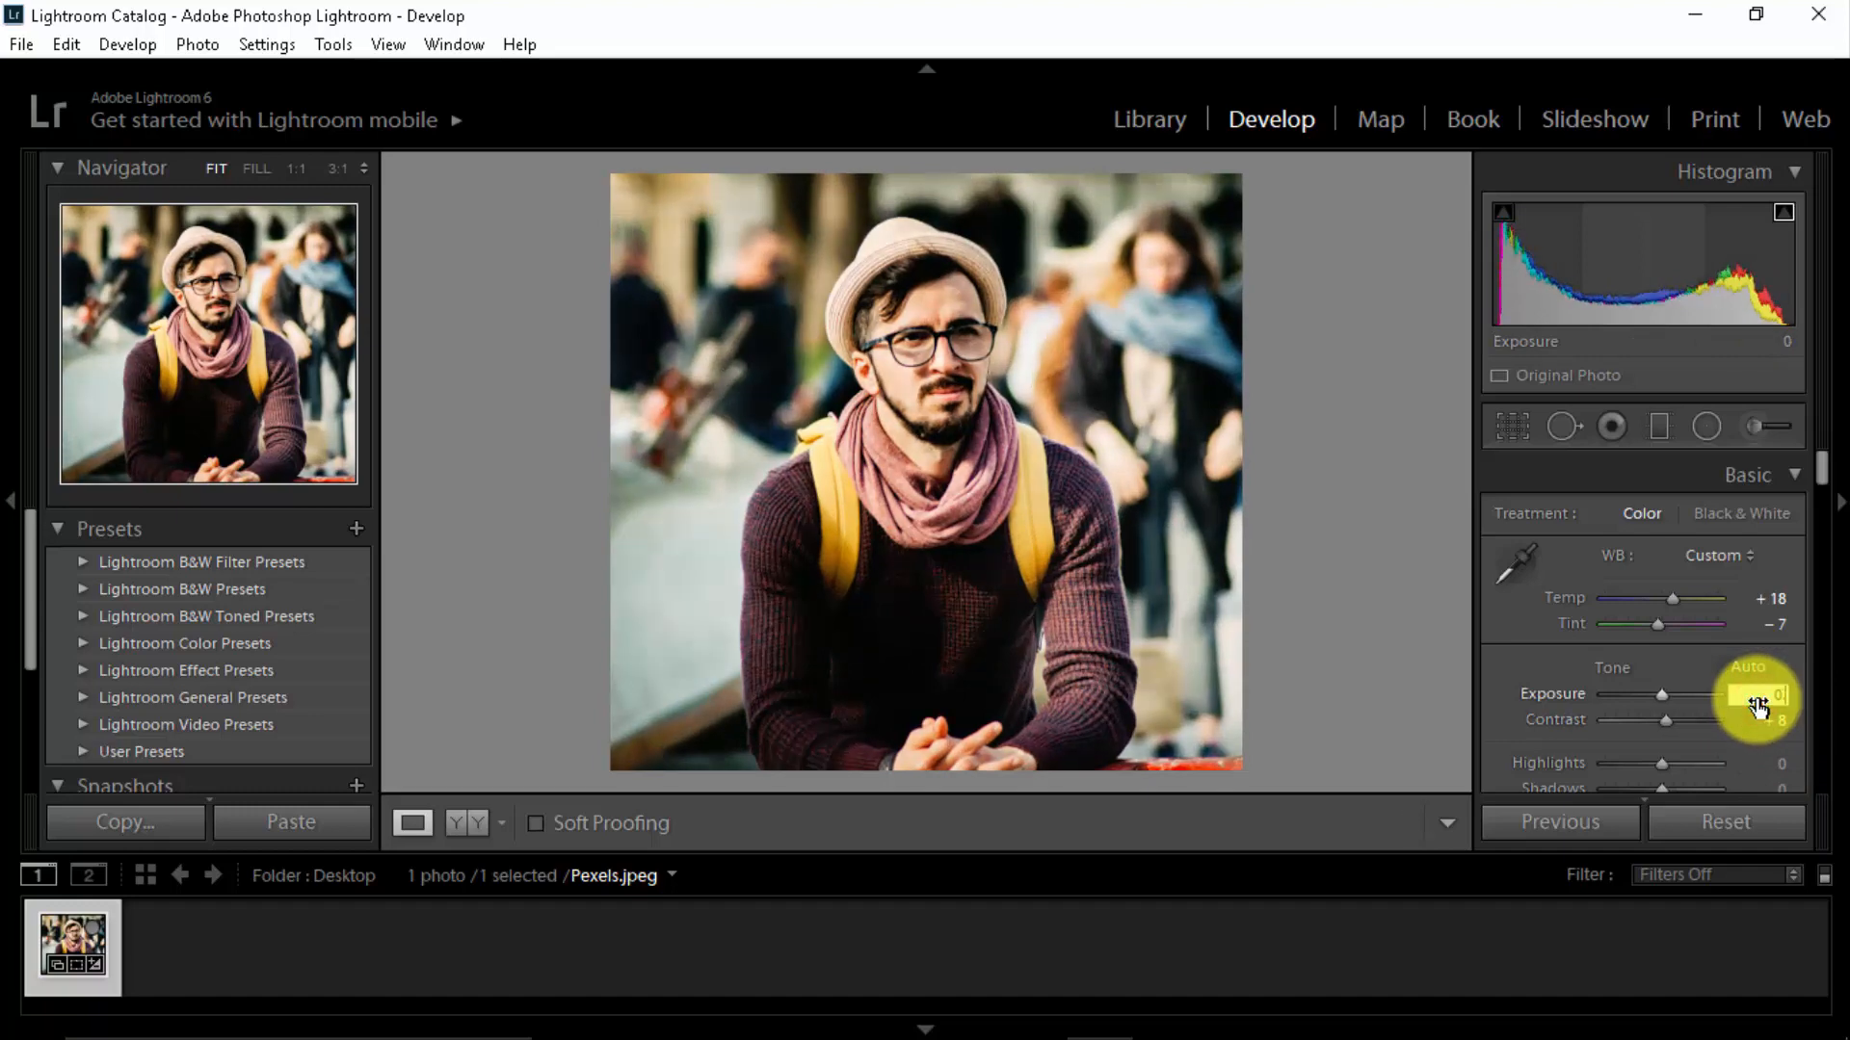
key("Up")
key("Up")
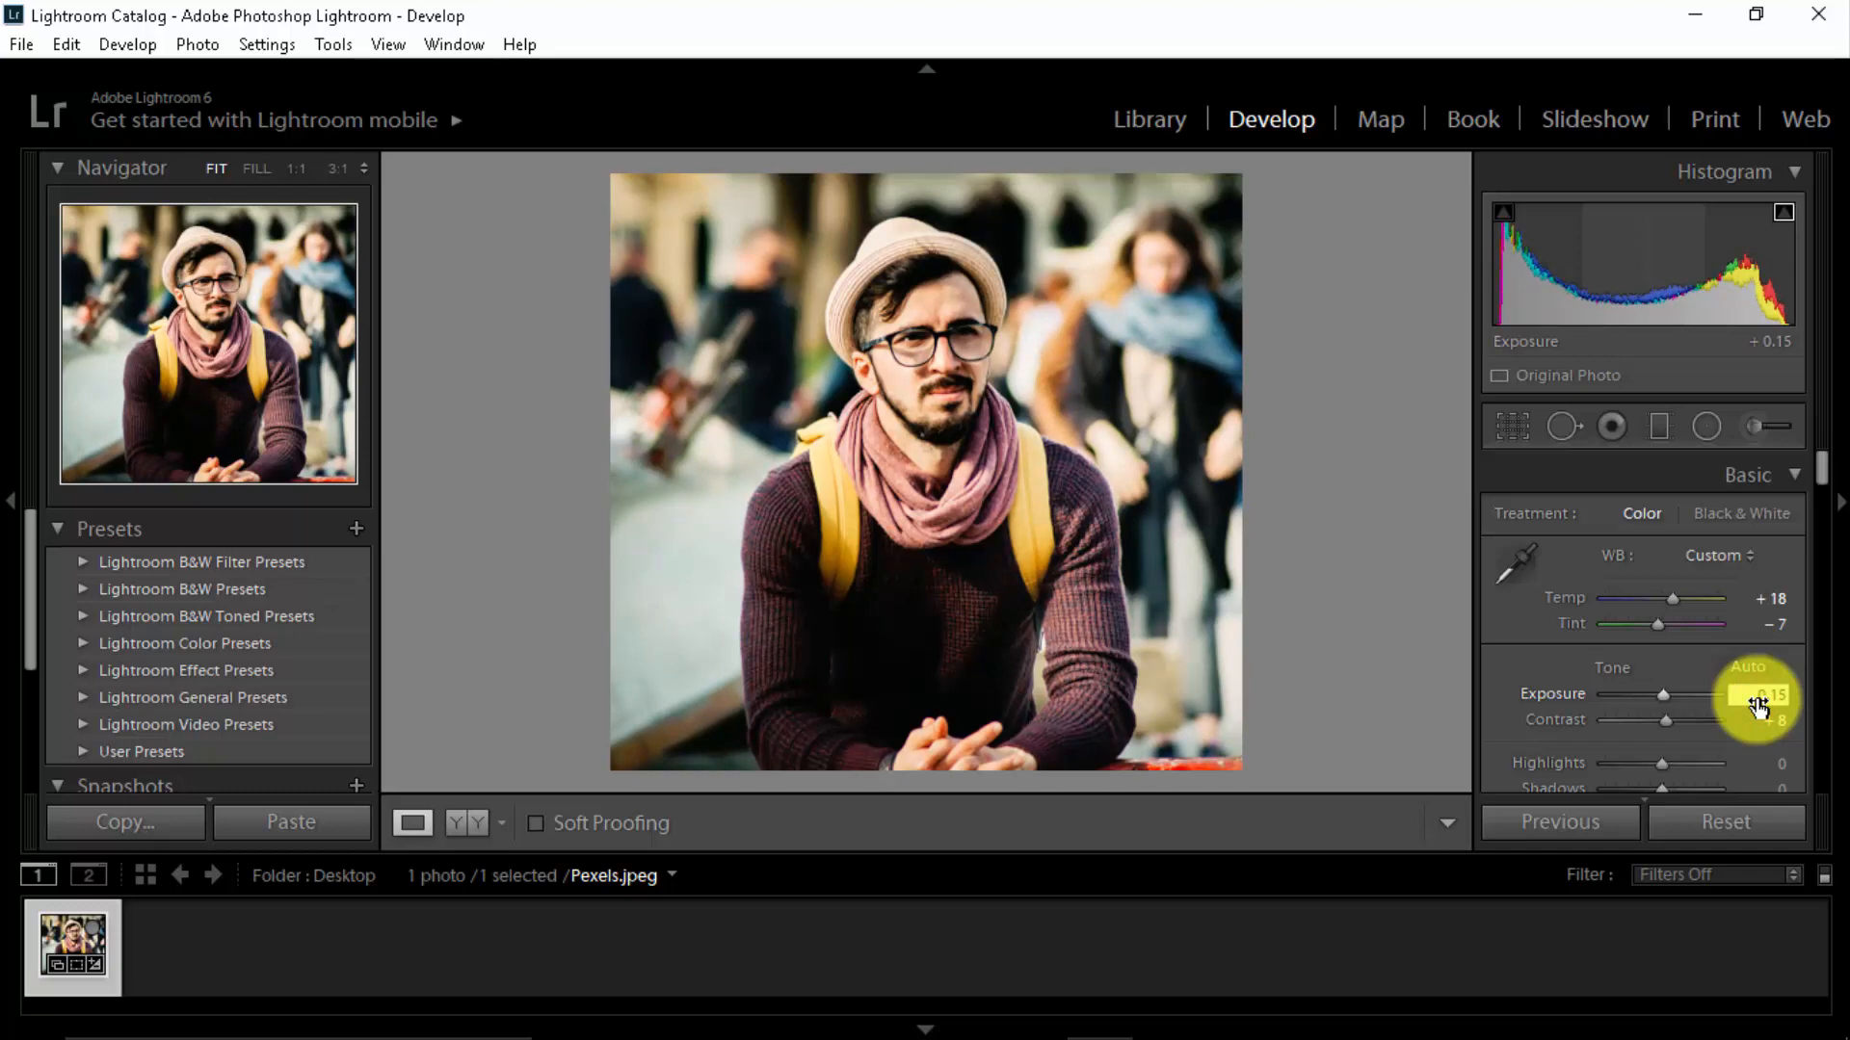
key("Return")
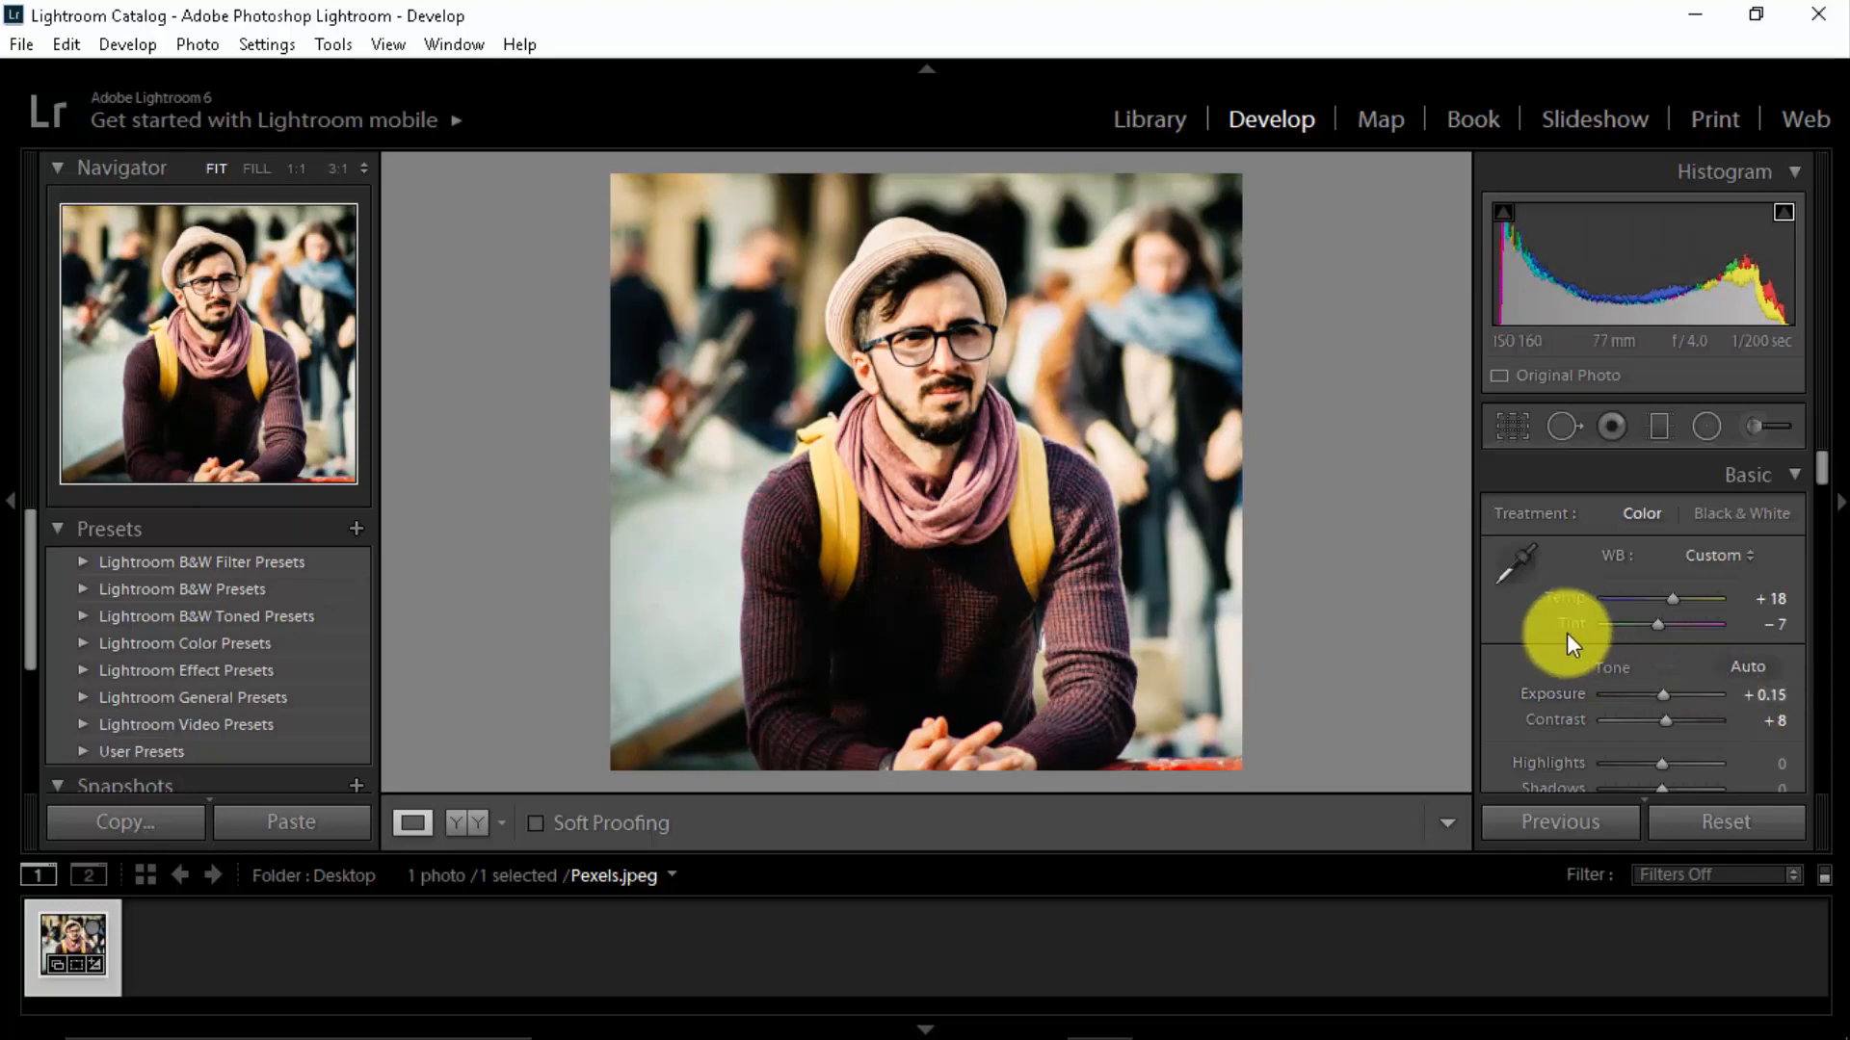
Reduce the white balance Temp to +15.
left_click(1759, 601)
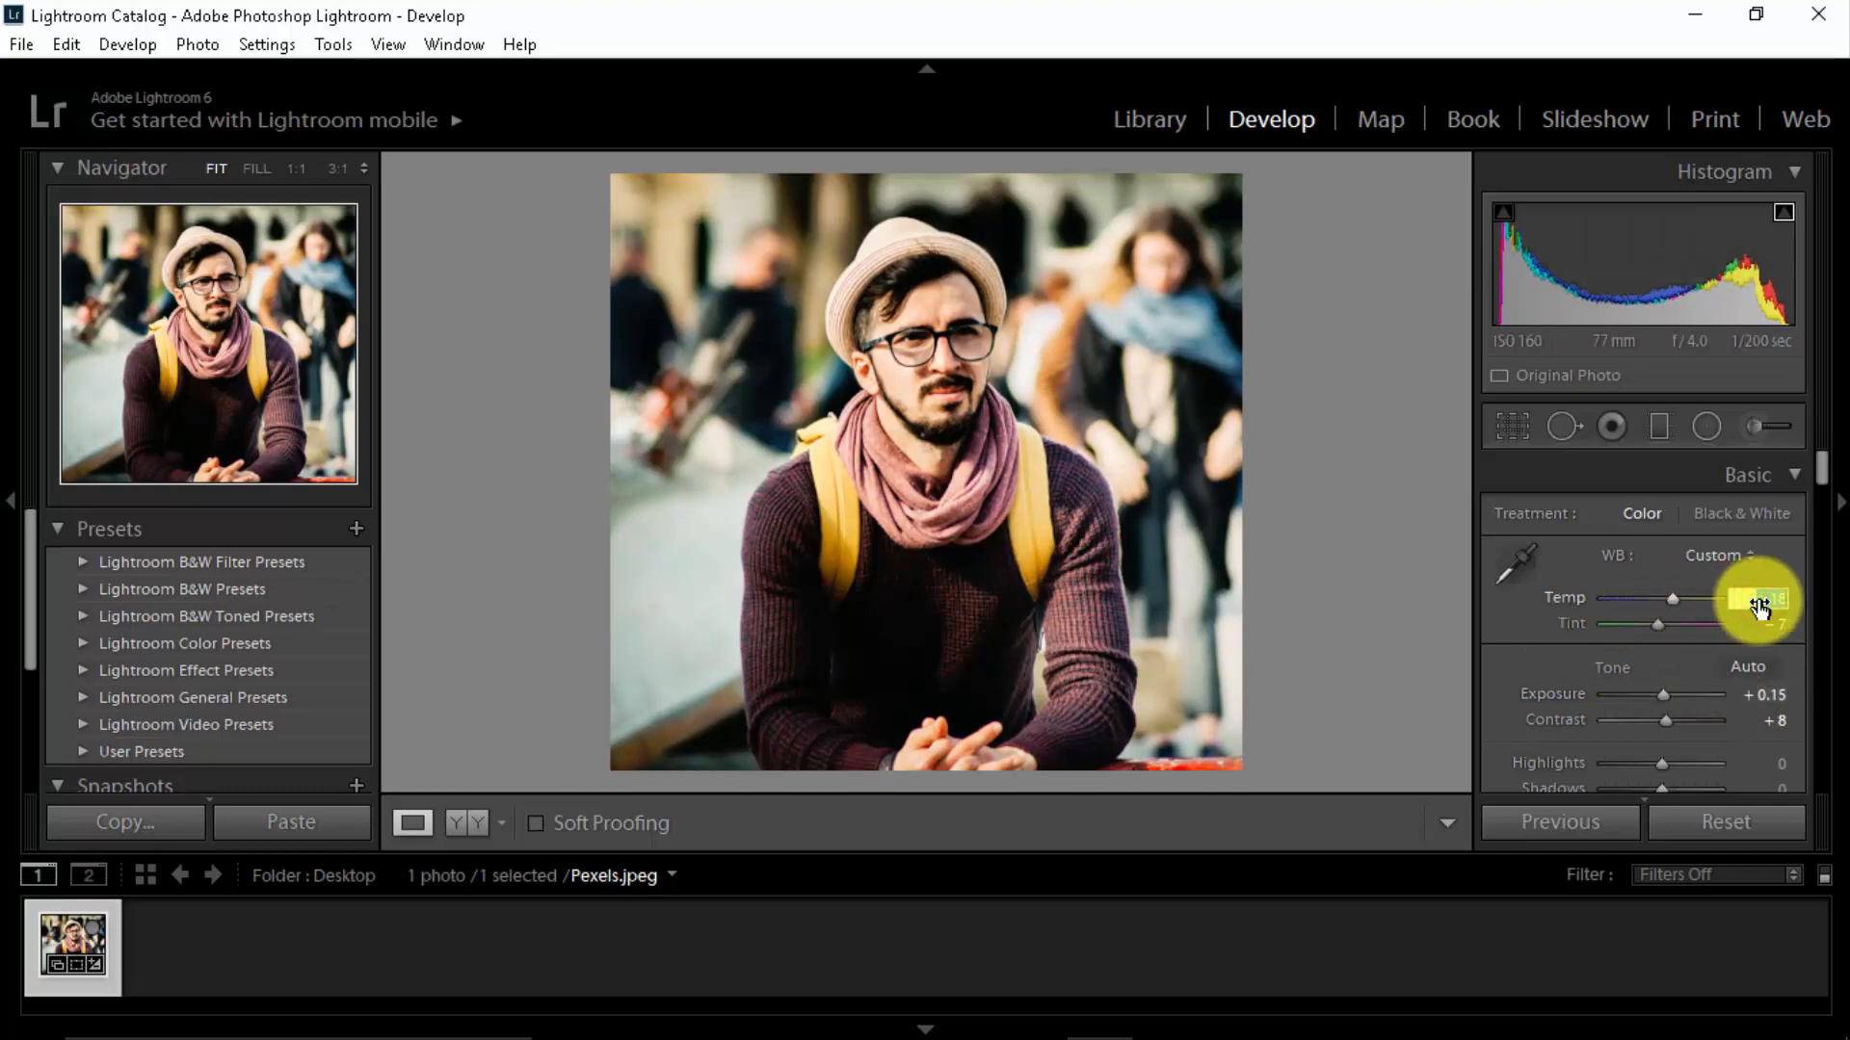
type("15")
key("Return")
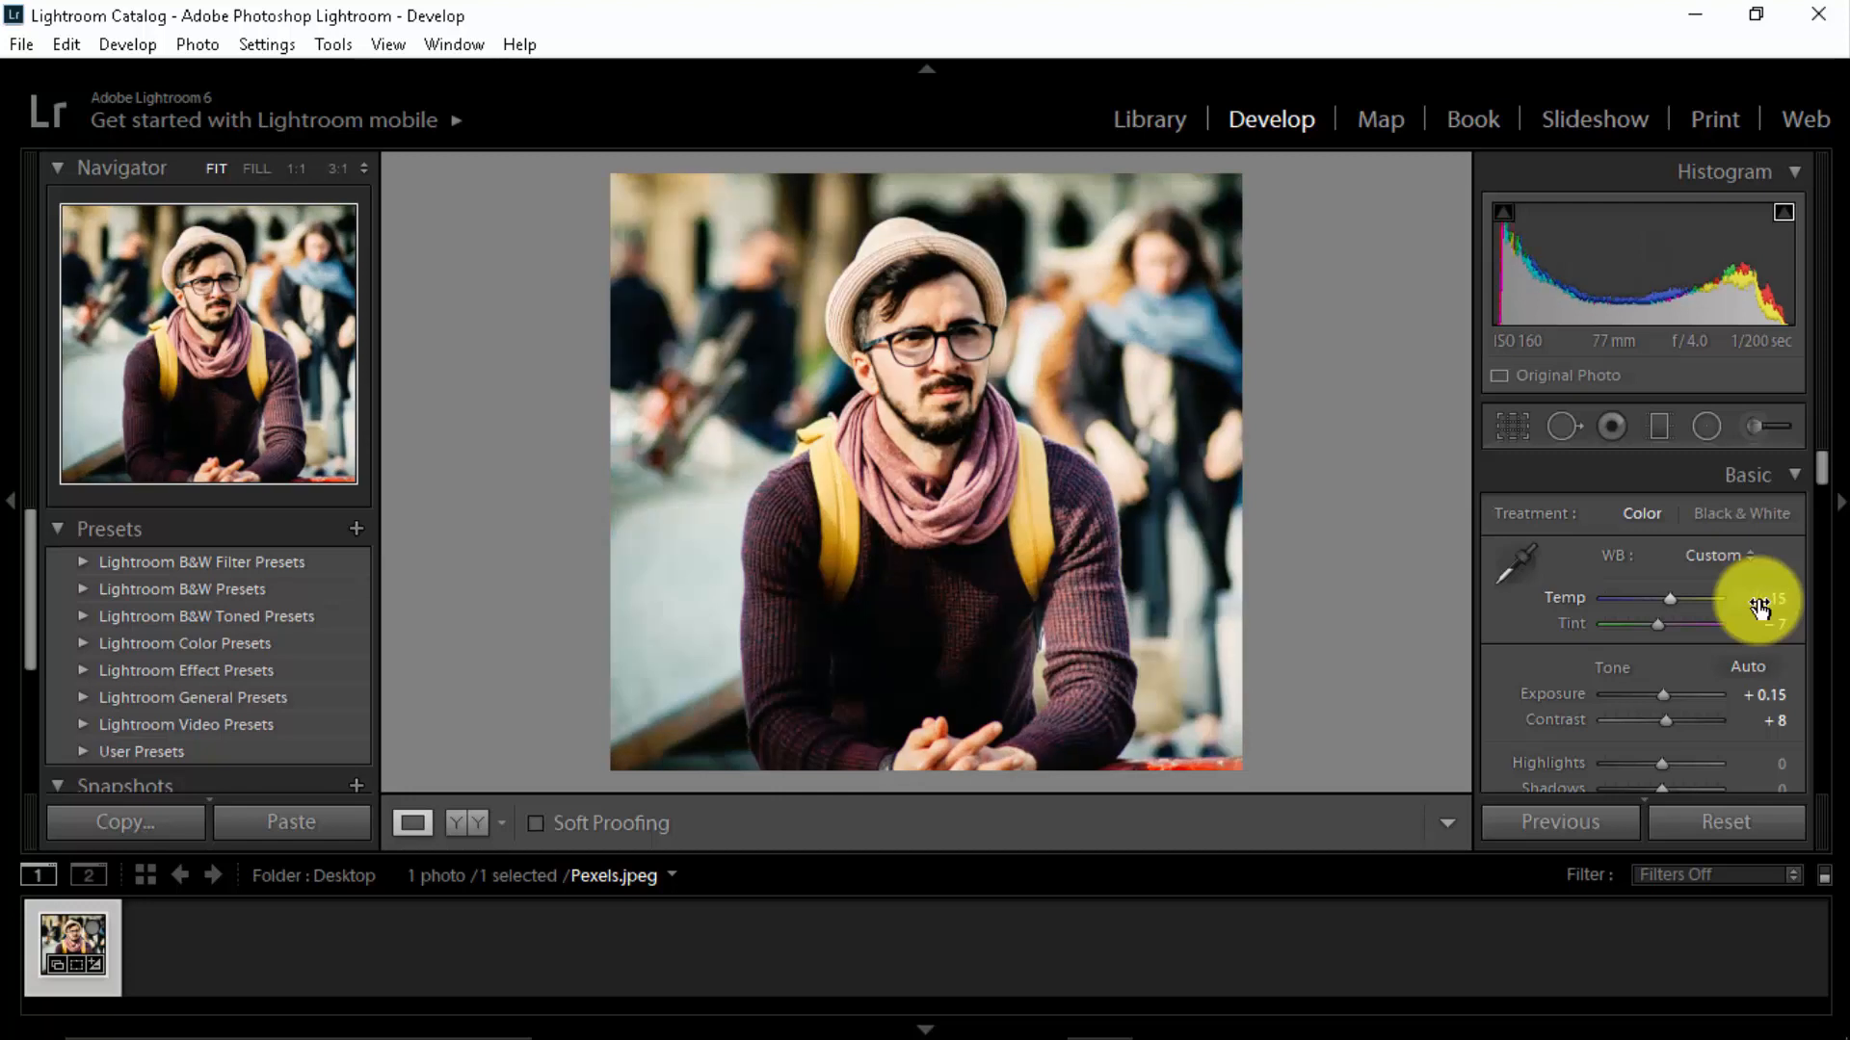
Try Highlights at -17 and finish at -2, with Shadows at +10, Whites at -10 and Blacks at +12.
scroll(1486, 663, "down", 2)
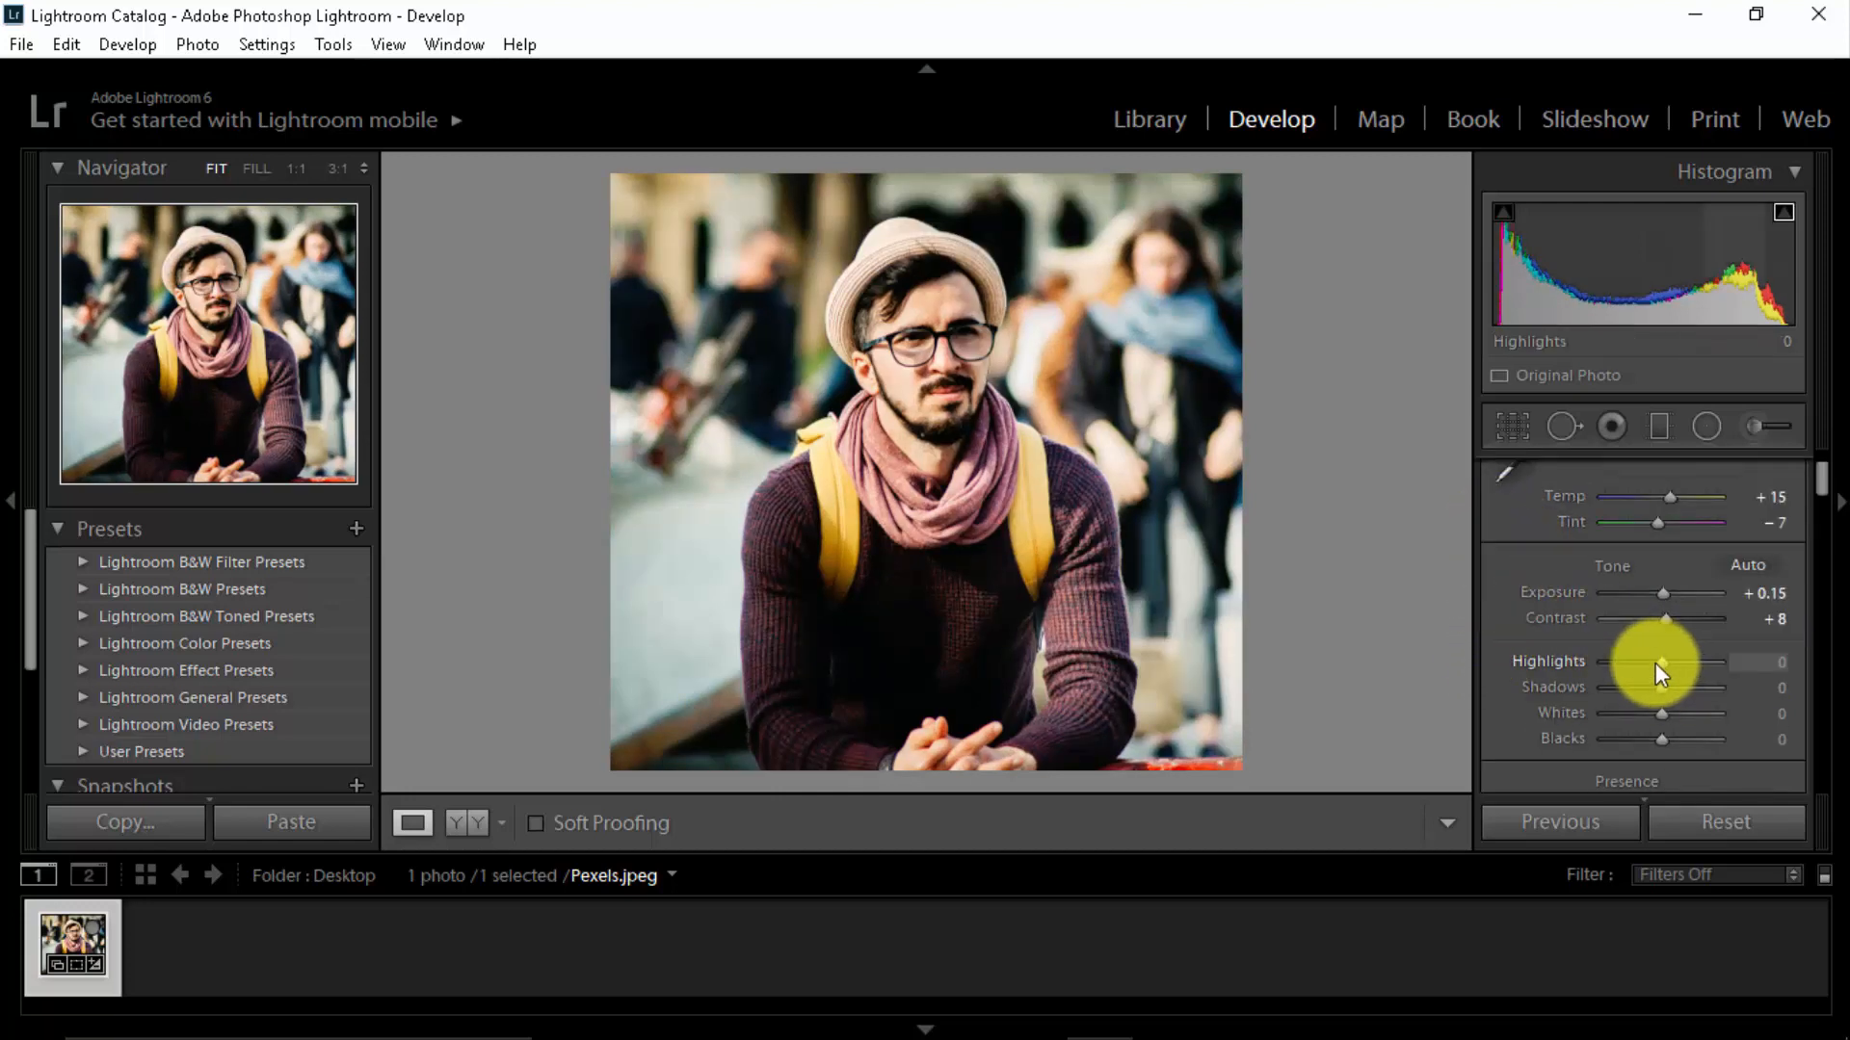
mouse_move(1664, 664)
left_mouse_down()
mouse_move(1751, 665)
mouse_move(1649, 670)
left_mouse_up()
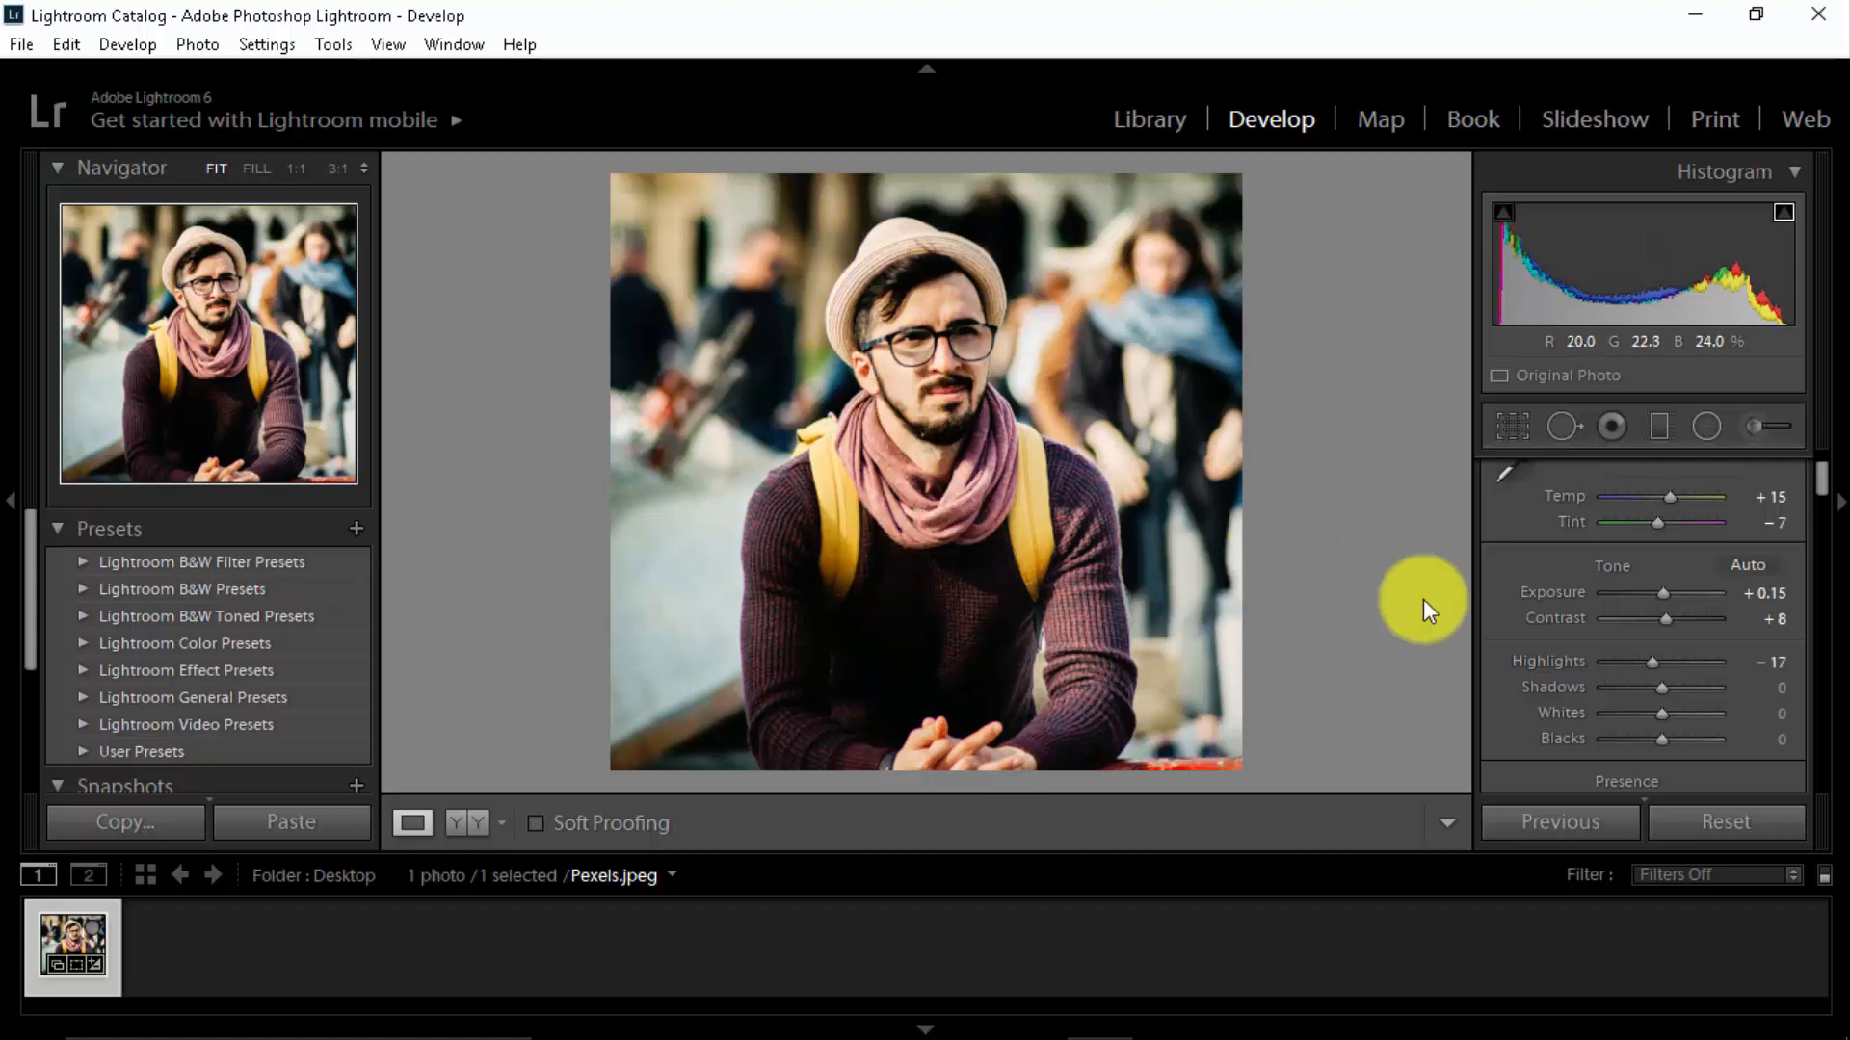
left_click_drag(1653, 667, 1661, 667)
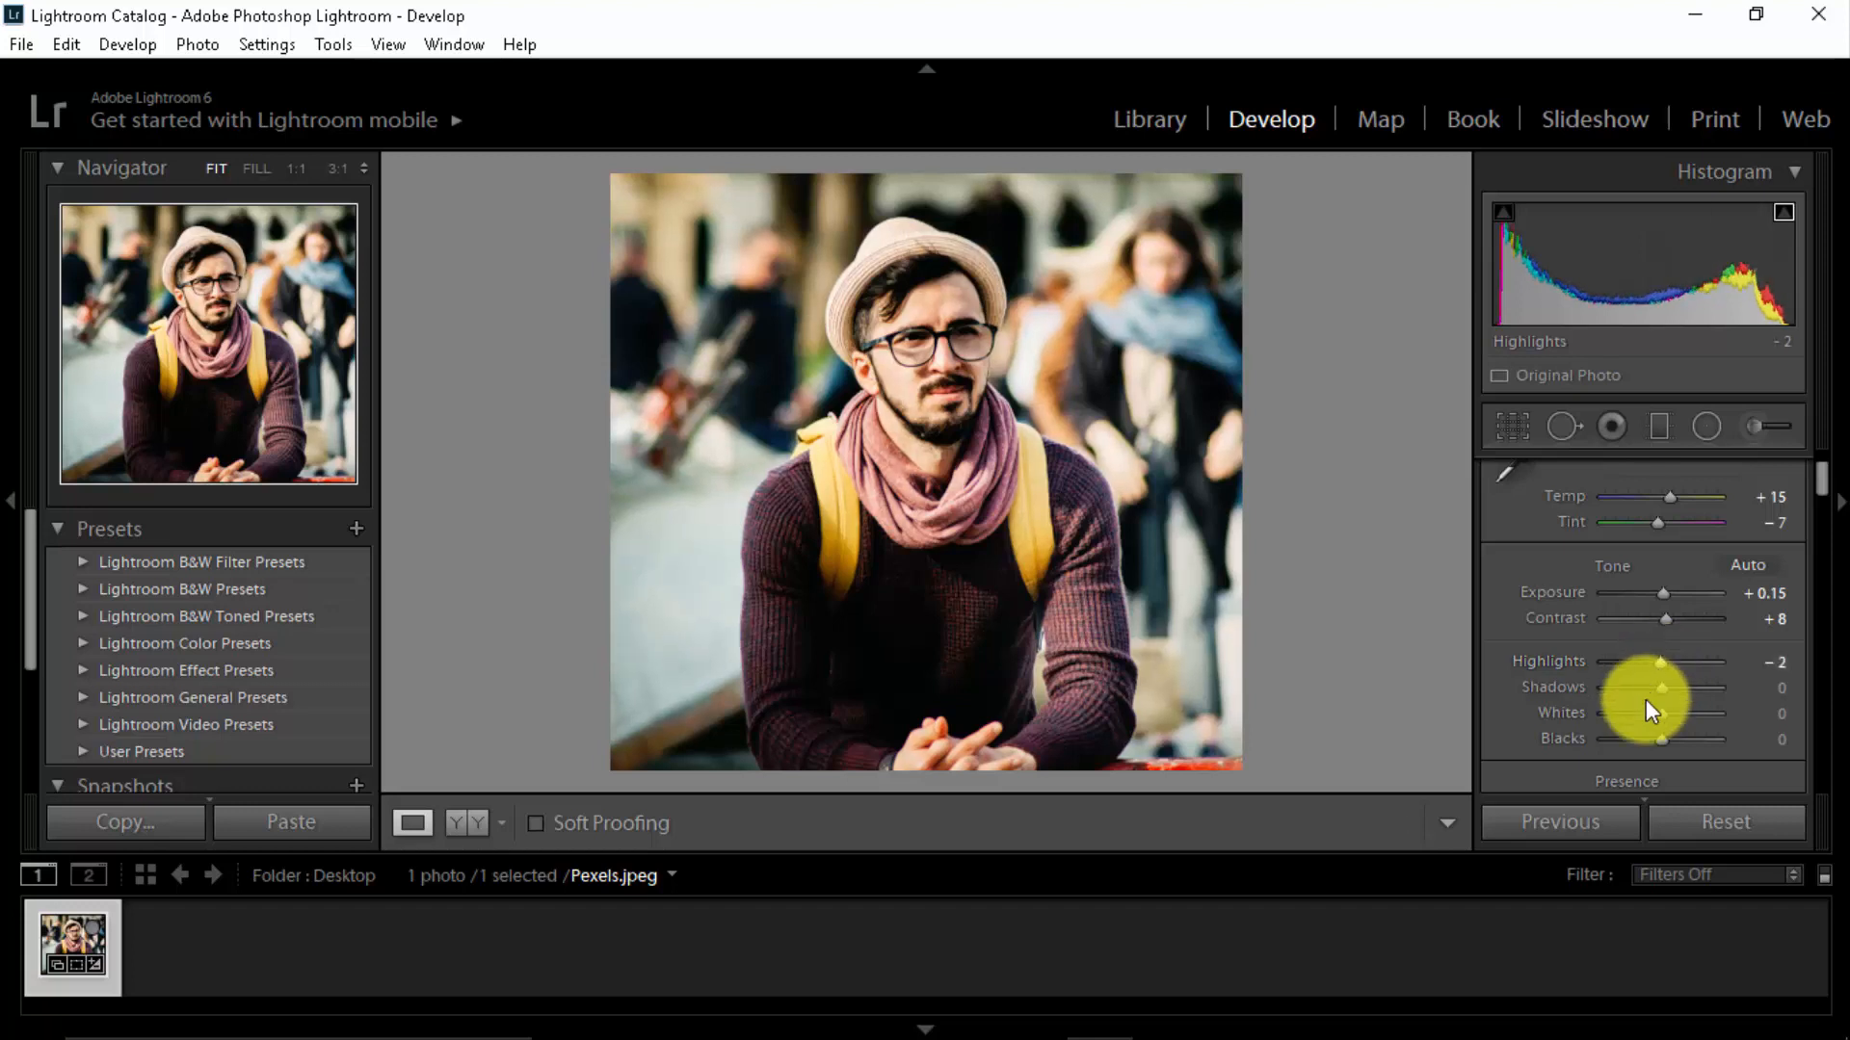
left_click_drag(1662, 690, 1662, 688)
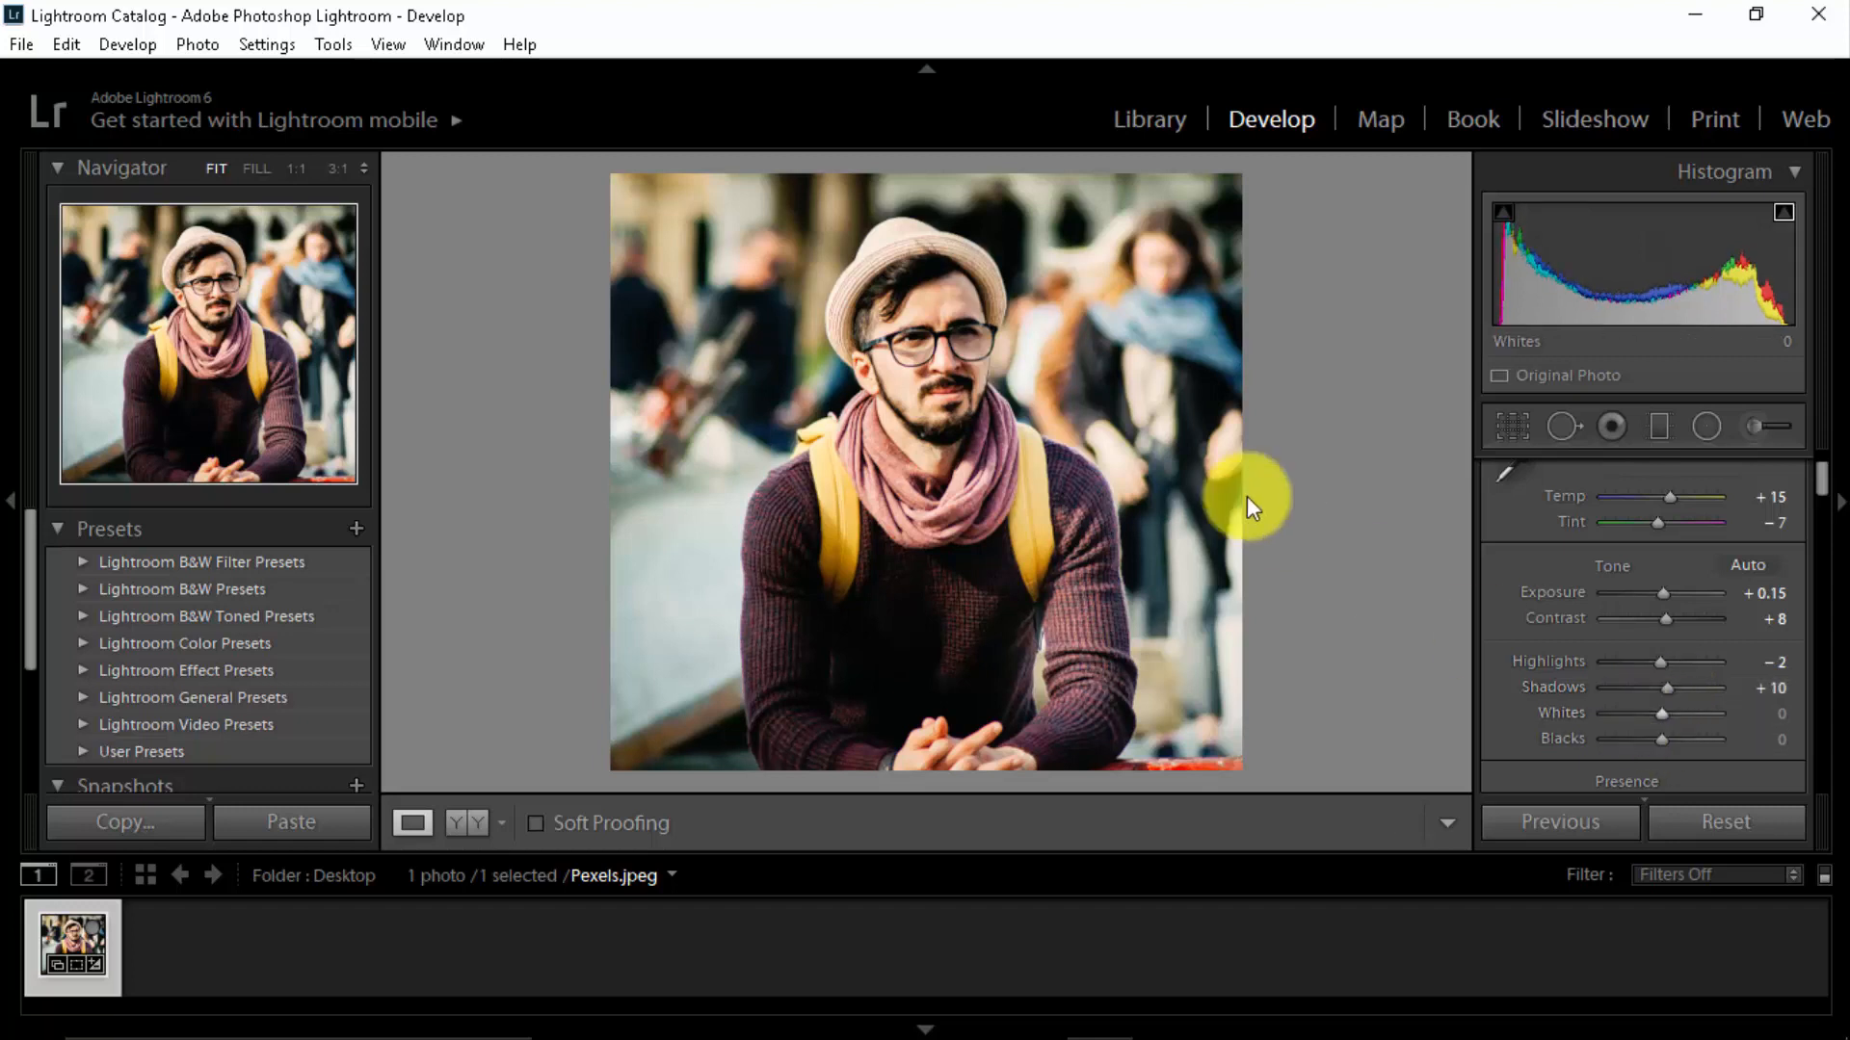
mouse_move(1663, 711)
left_mouse_down()
mouse_move(1754, 711)
mouse_move(1668, 737)
left_mouse_up()
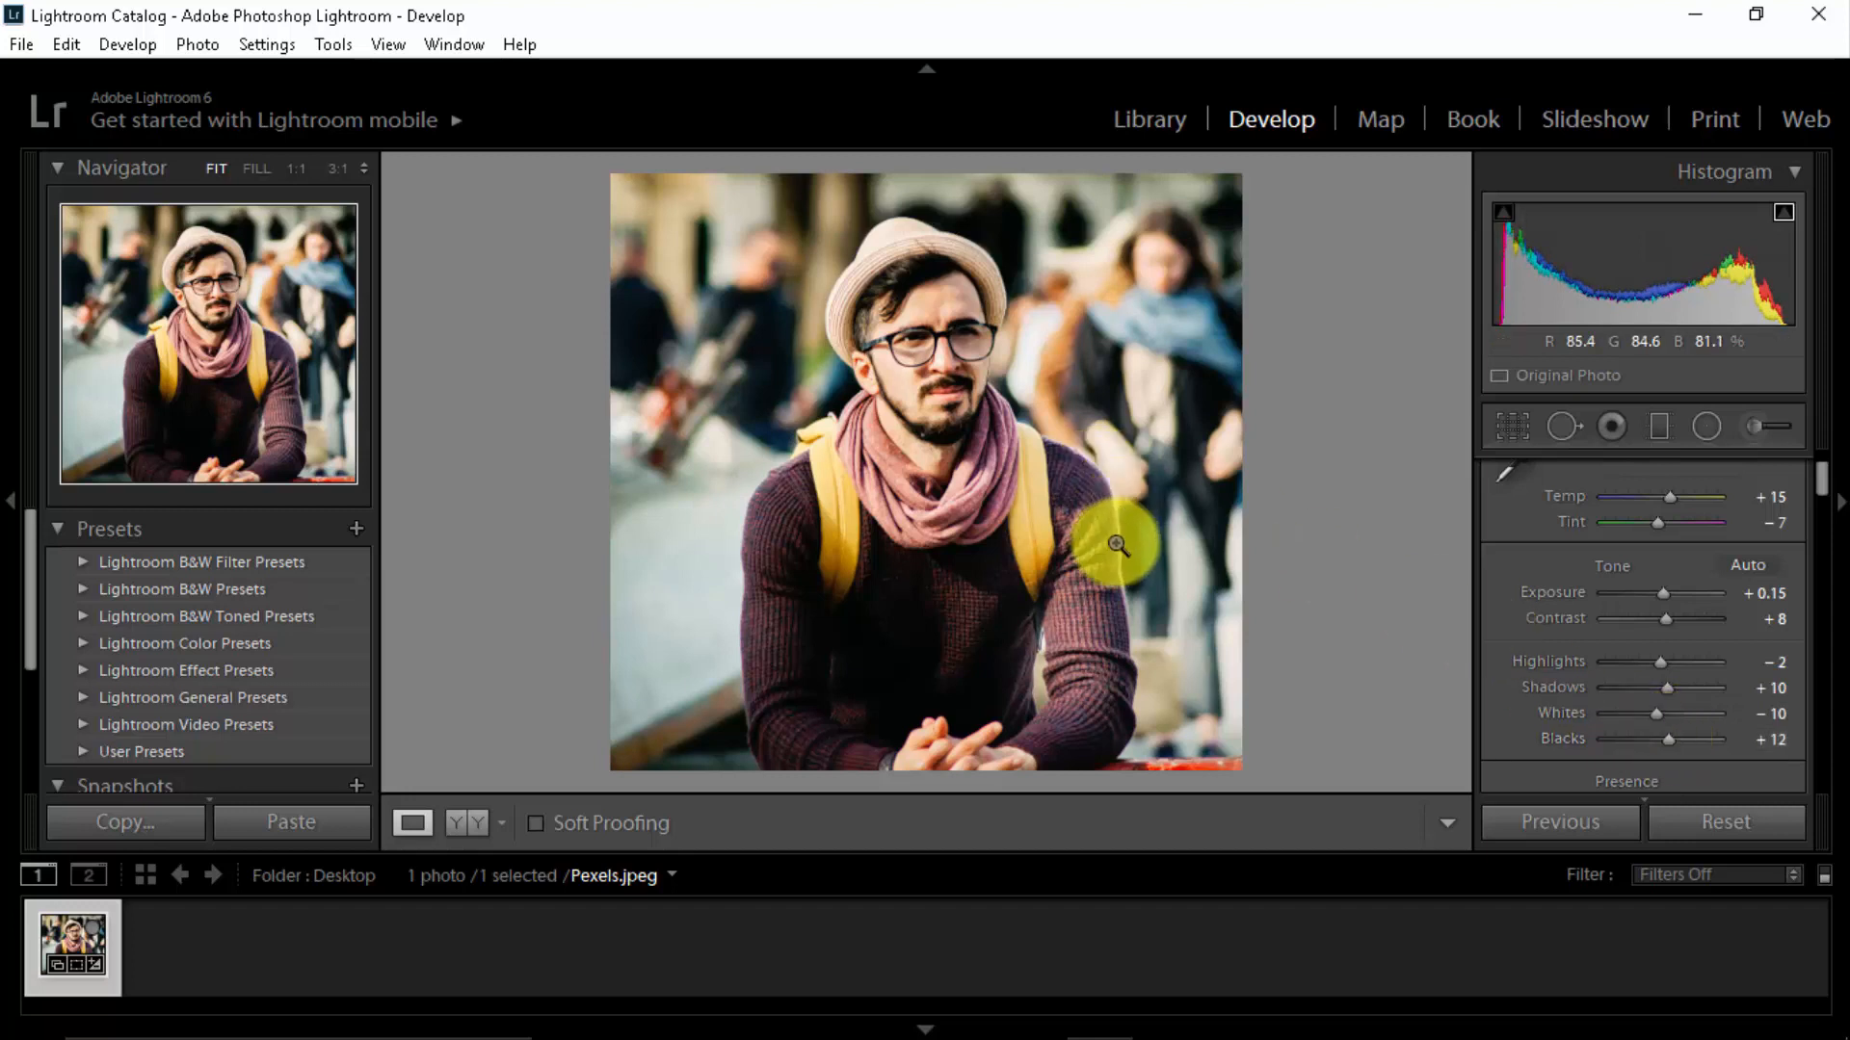
Compare the Clarity extremes of +100 and -100 on the portrait, and finish with Clarity at +18.
scroll(1591, 686, "down", 3)
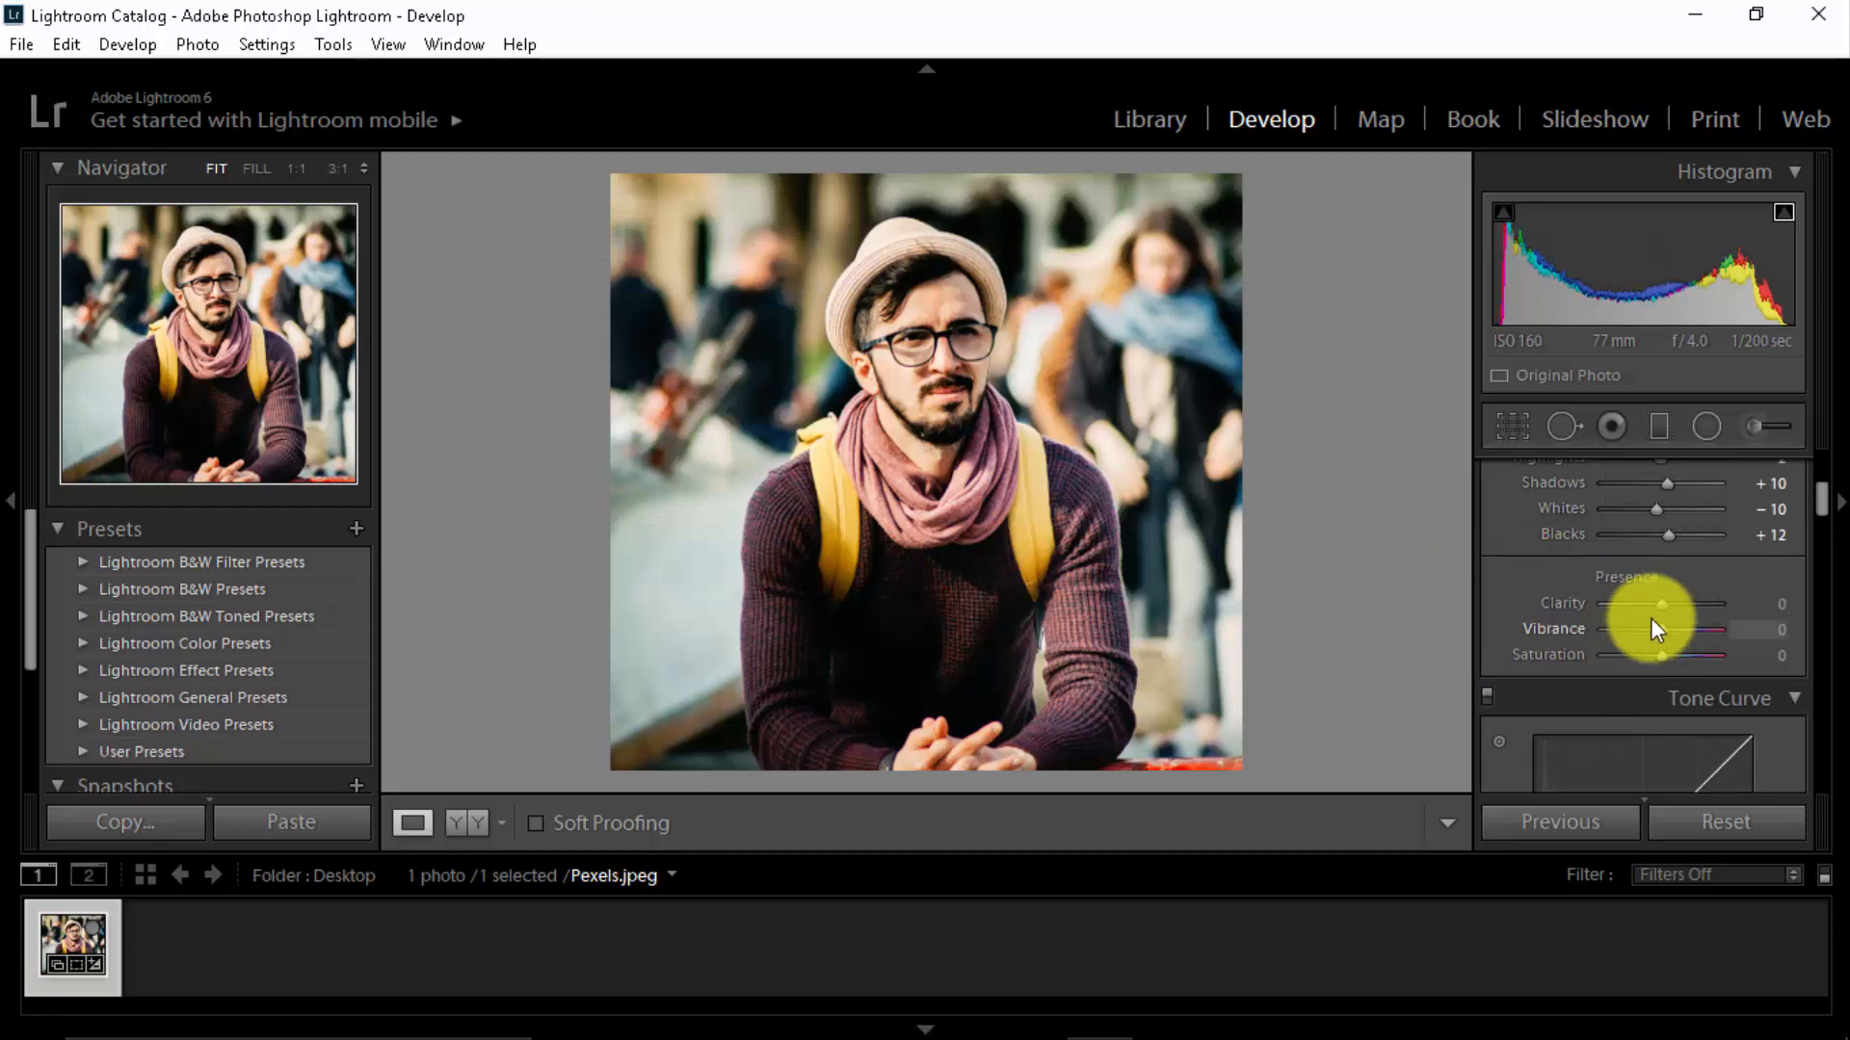
left_click_drag(1657, 605, 1751, 607)
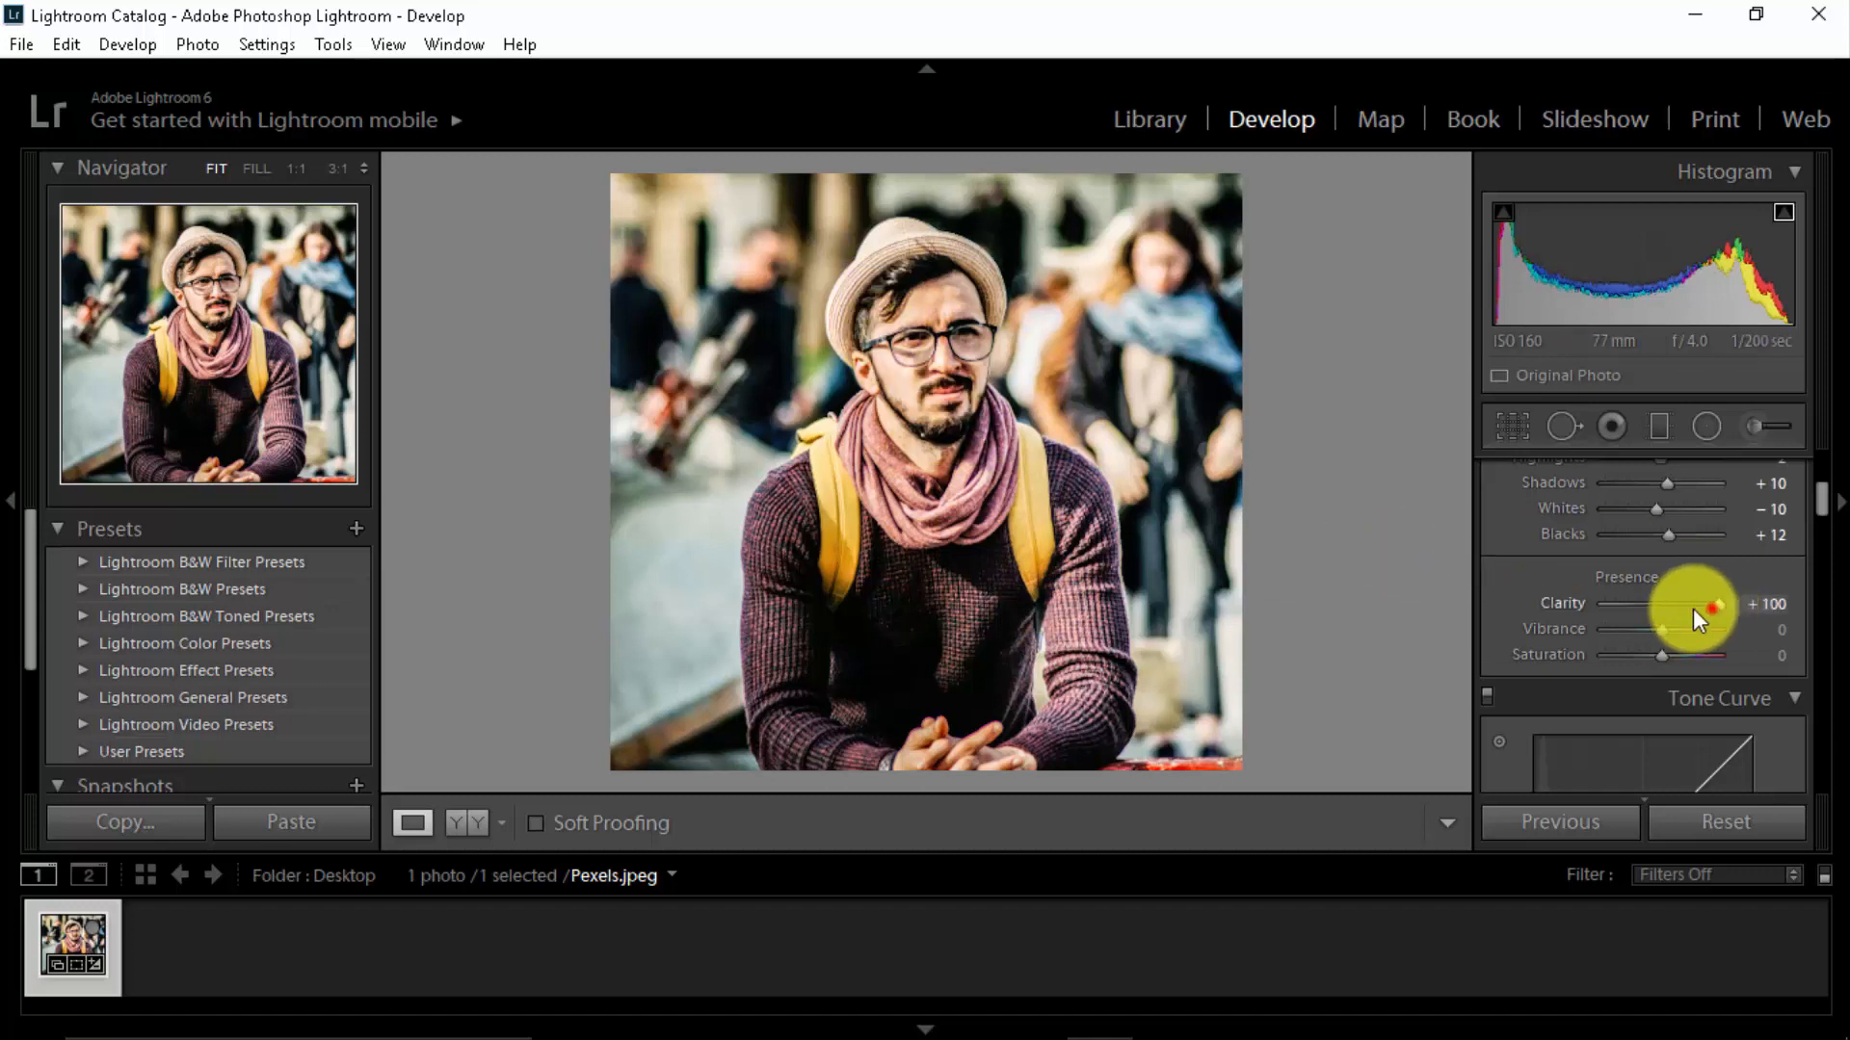
left_click_drag(1692, 608, 1558, 617)
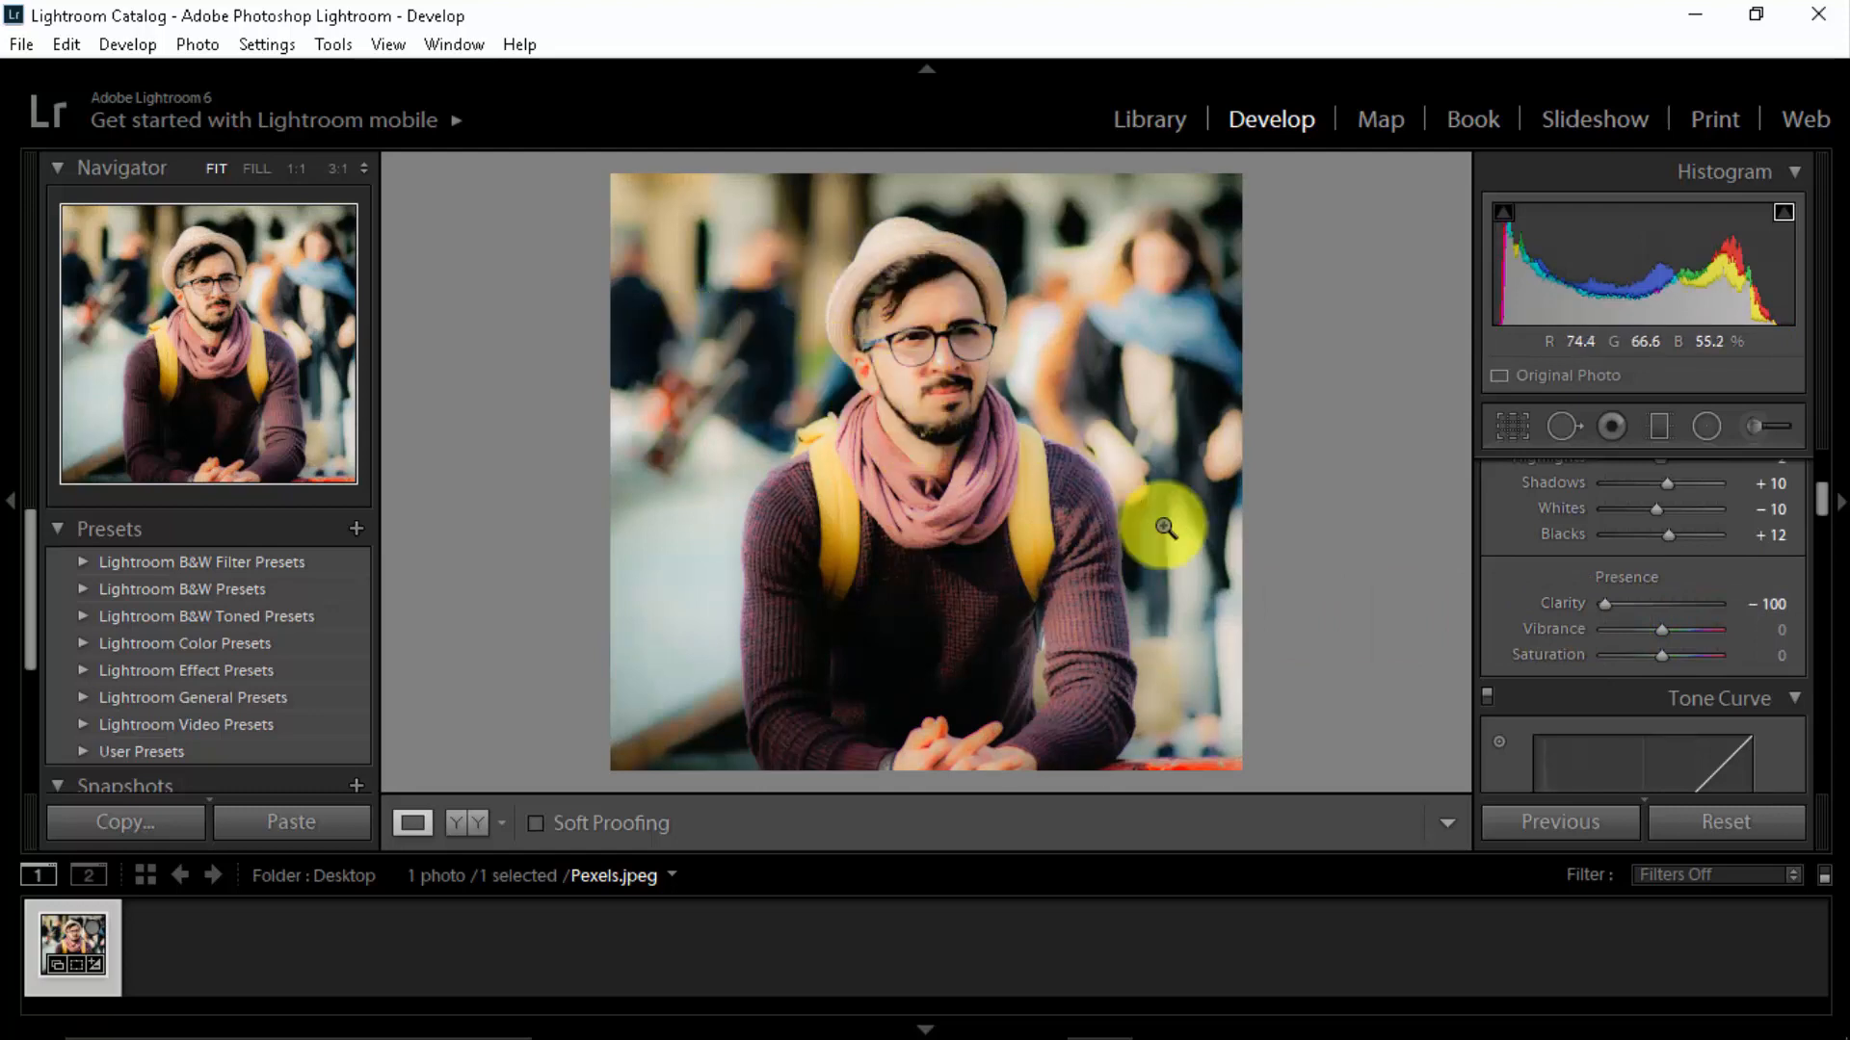
left_click_drag(1605, 604, 1675, 607)
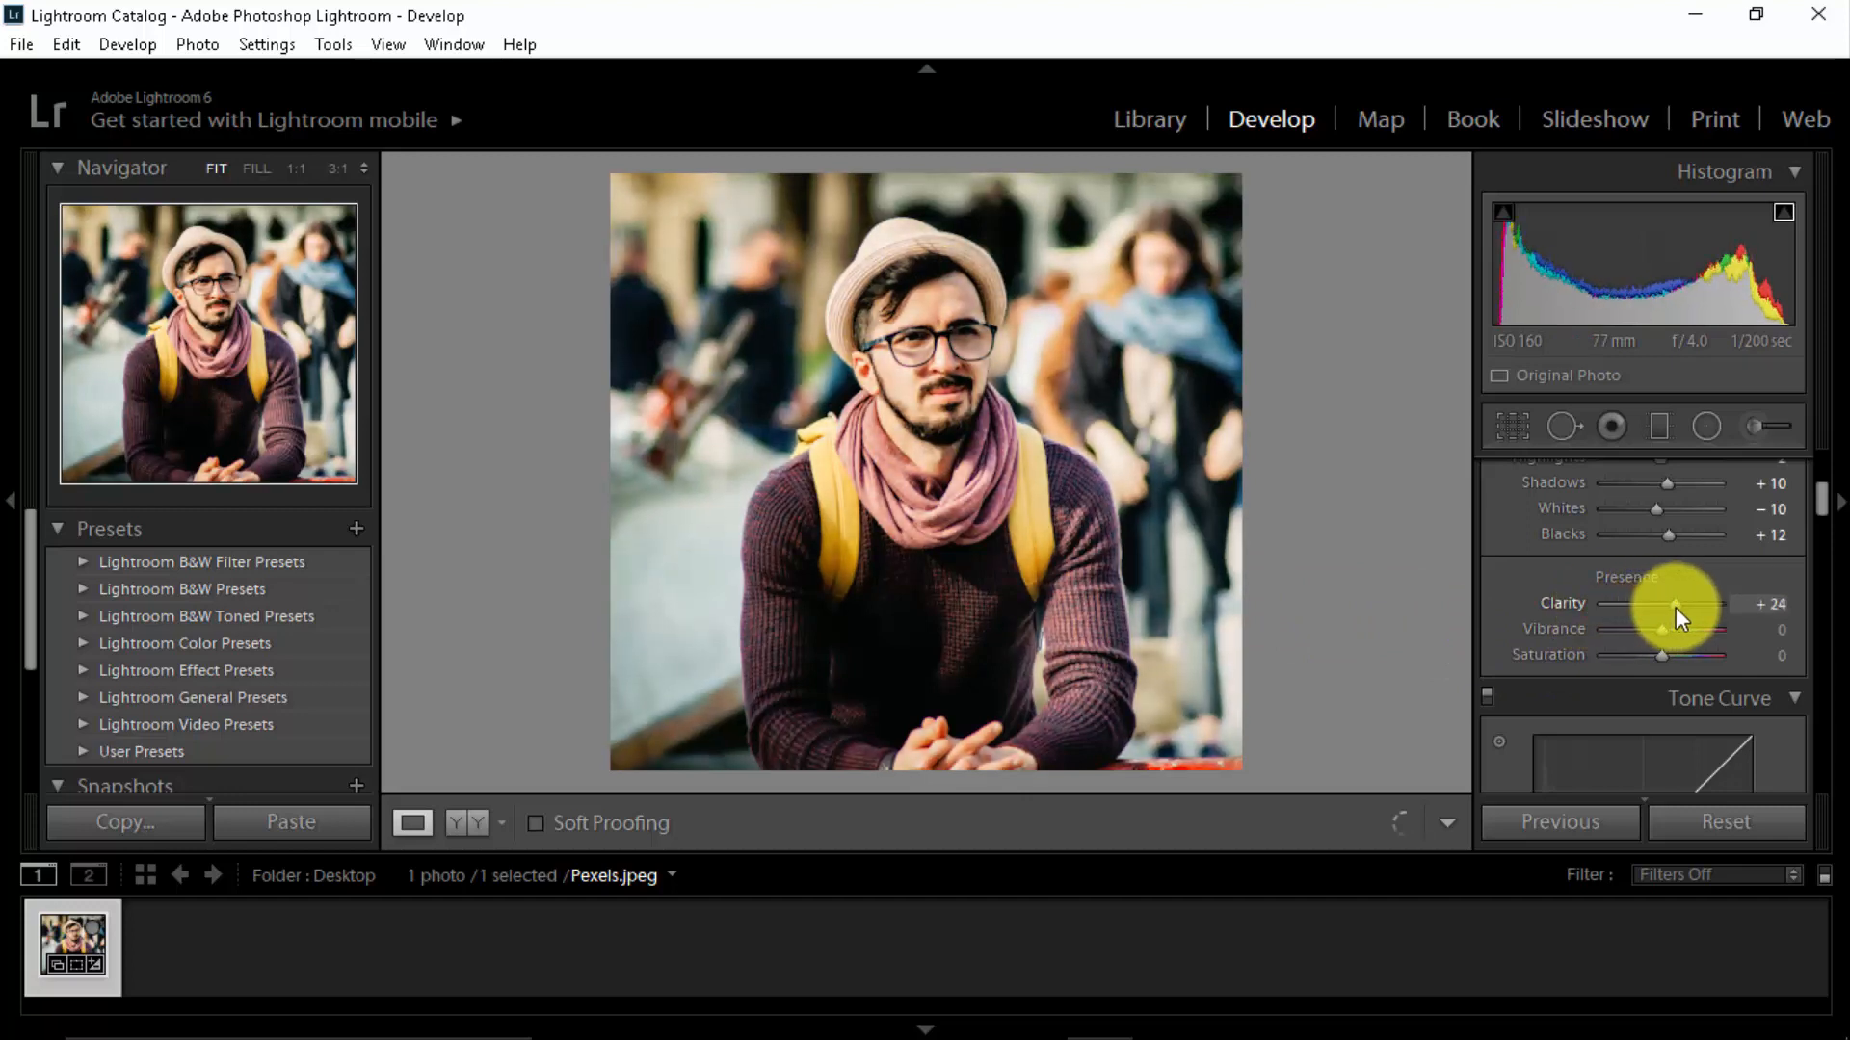
left_click(1744, 604)
type("20")
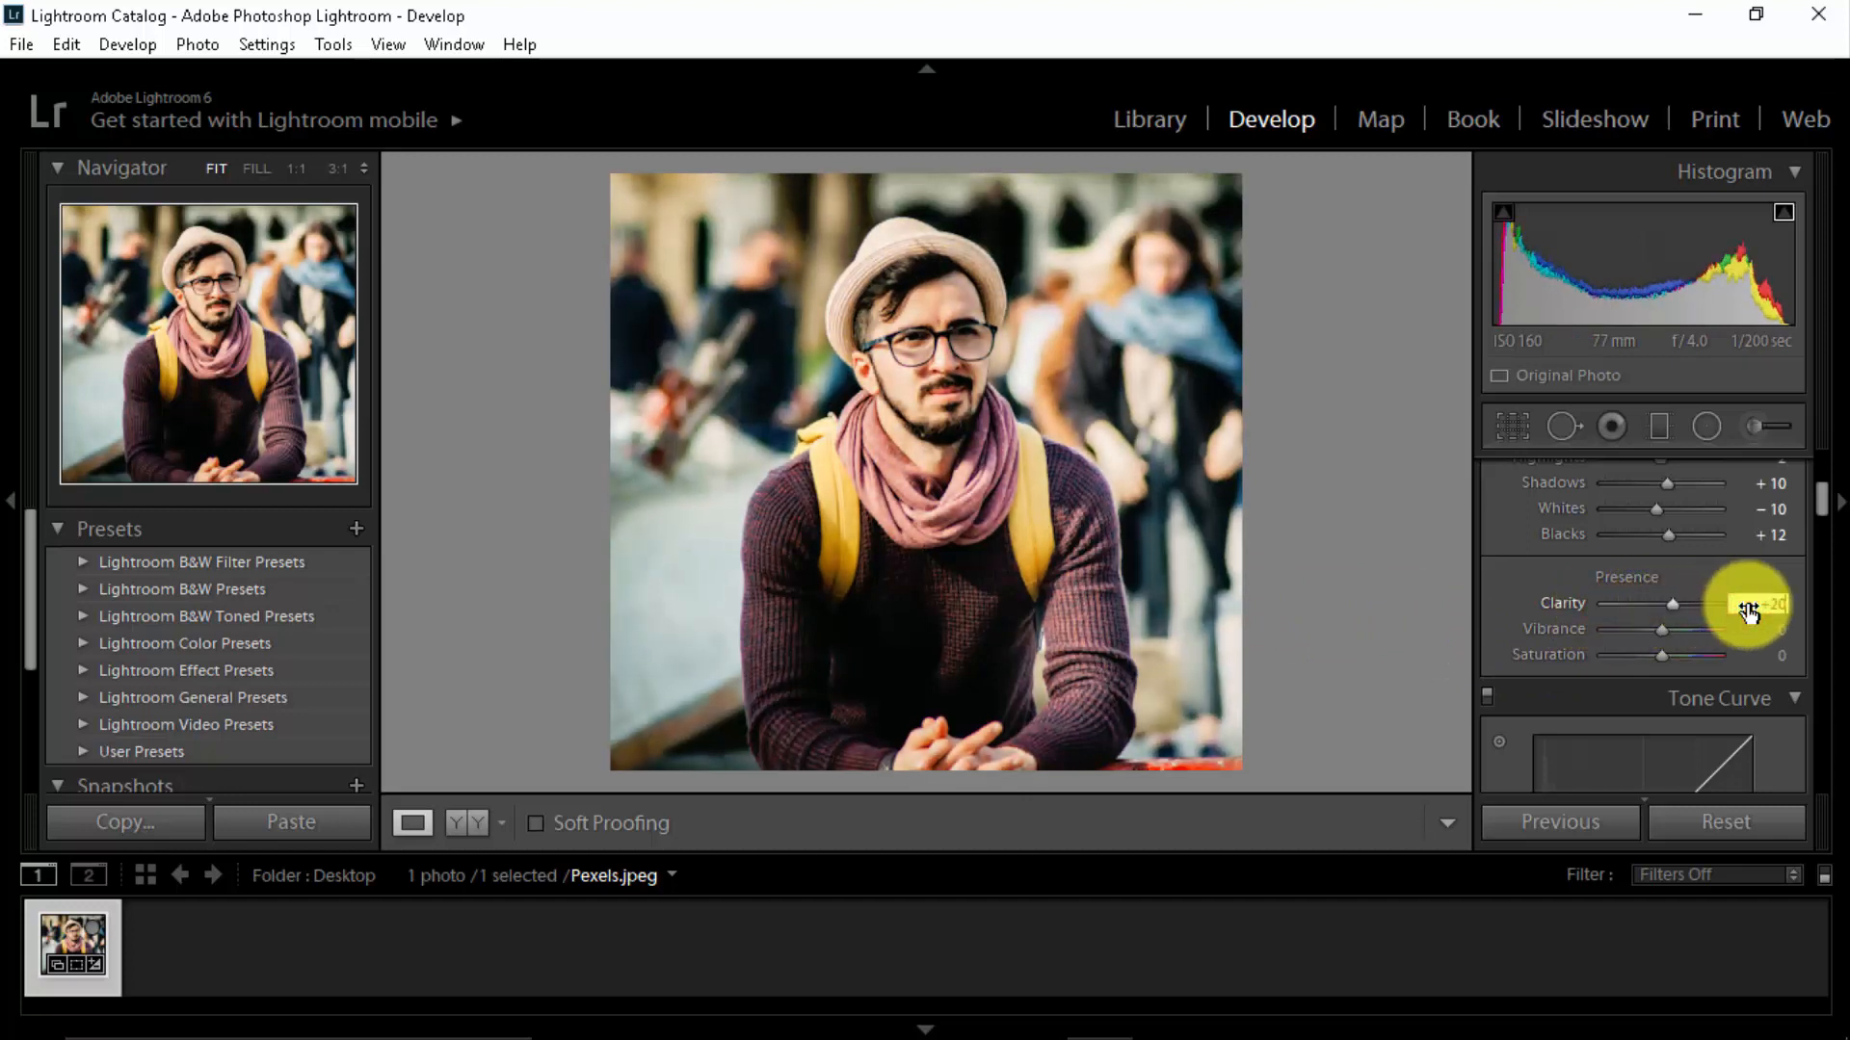
key("Return")
left_click_drag(1747, 609, 1746, 610)
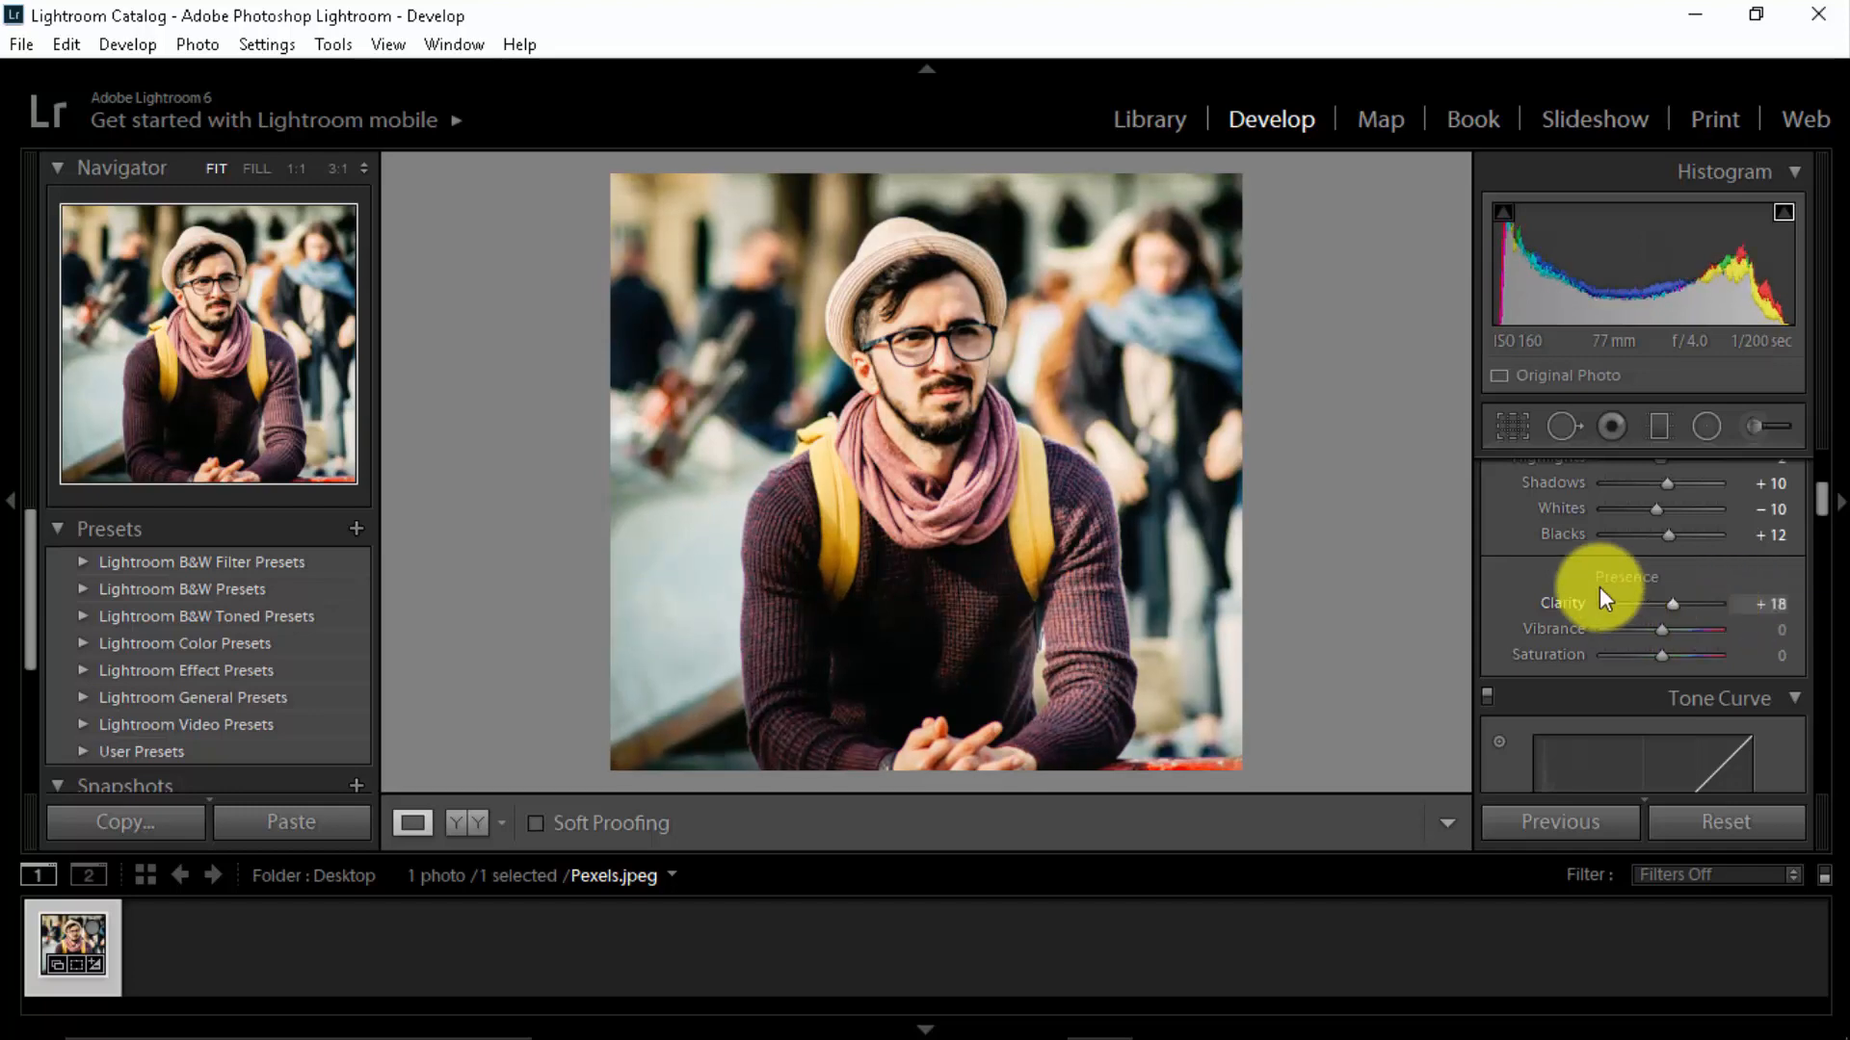
Raise Vibrance to +26, try Saturation at +100, and finish with Saturation at -5.
left_click(1667, 632)
left_click_drag(1687, 637, 1536, 665)
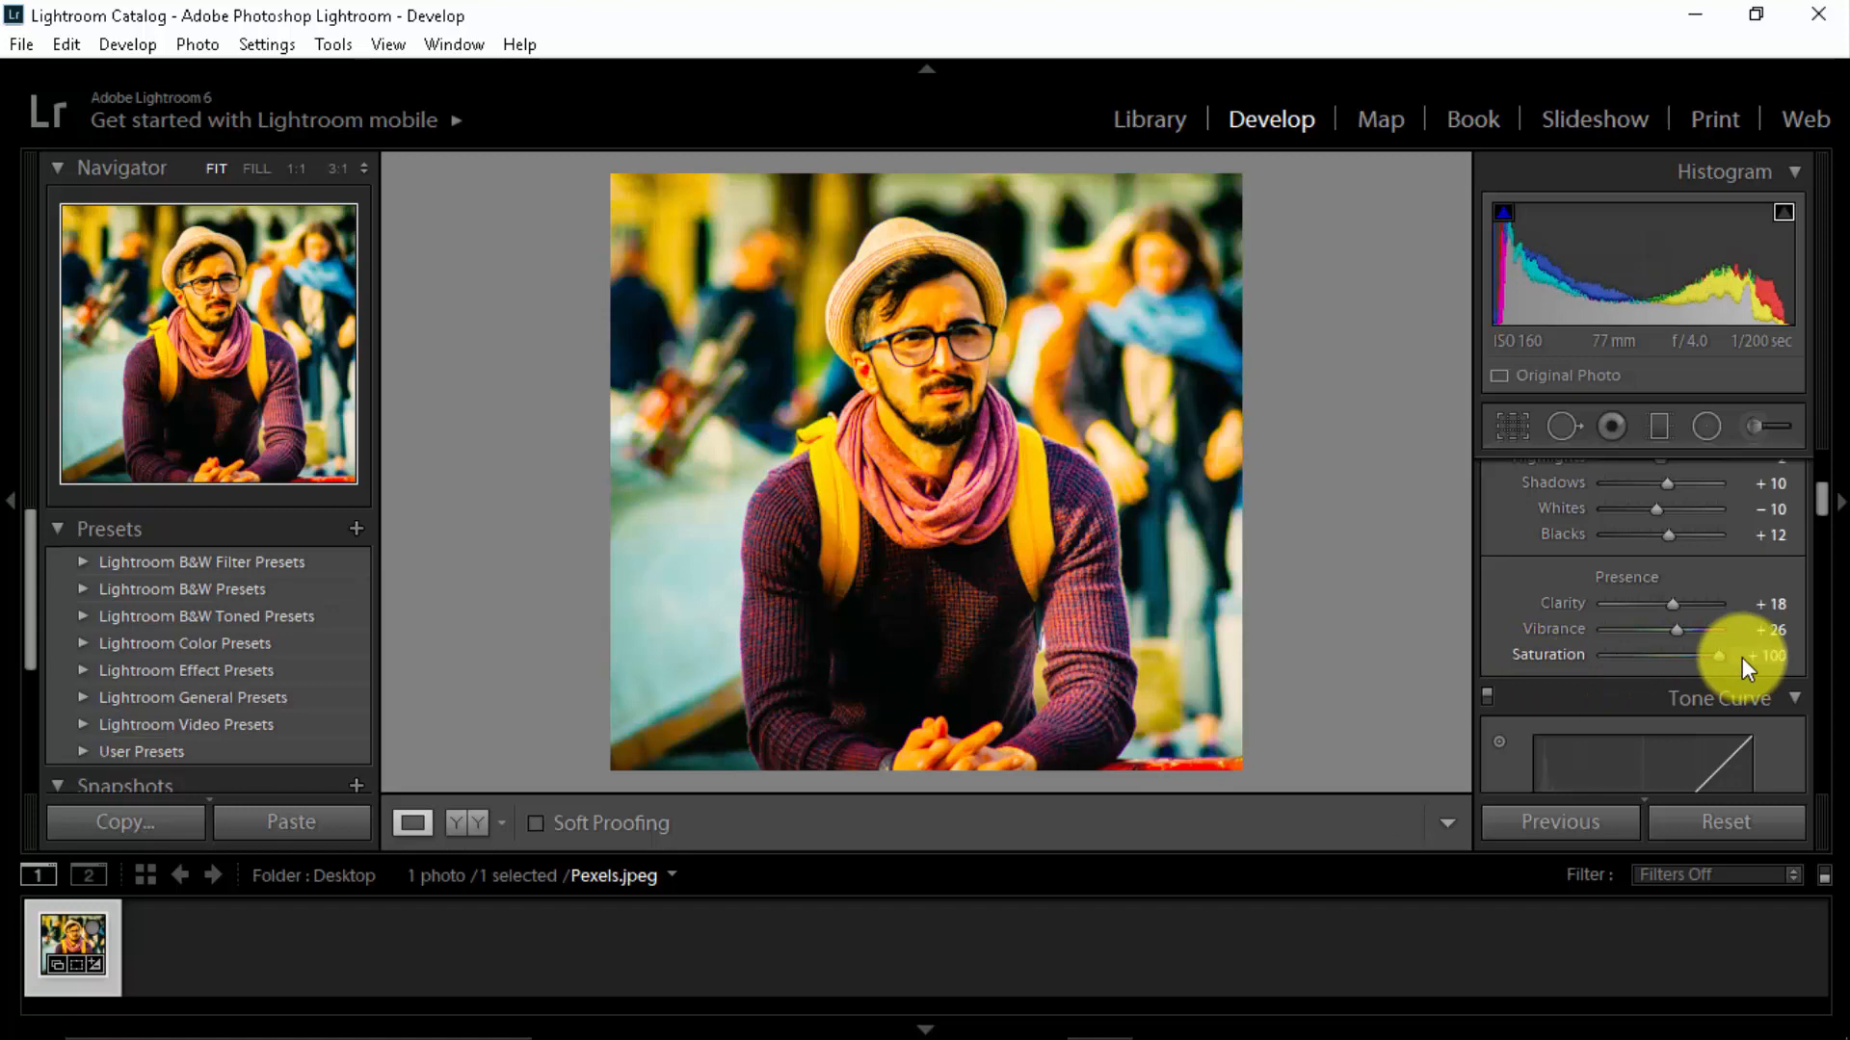
left_click_drag(1740, 657, 1653, 663)
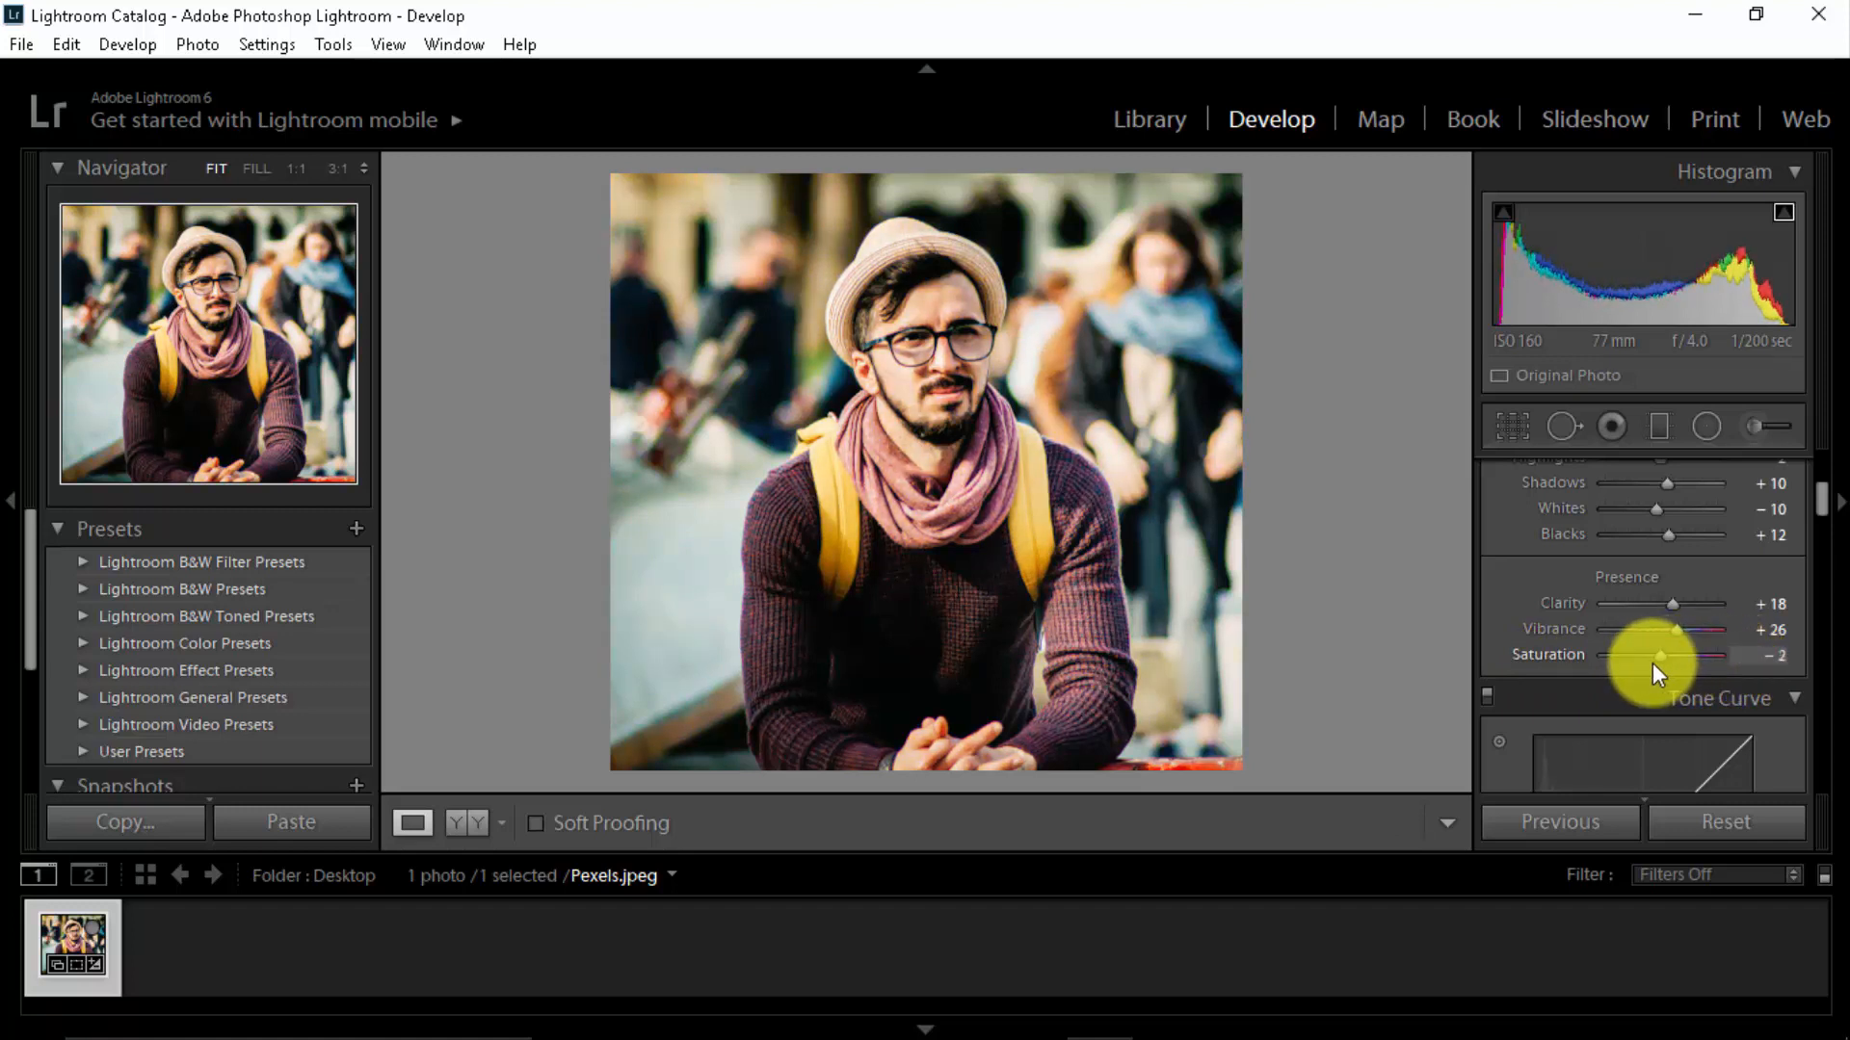
left_click(1783, 655)
type("-5")
key("Return")
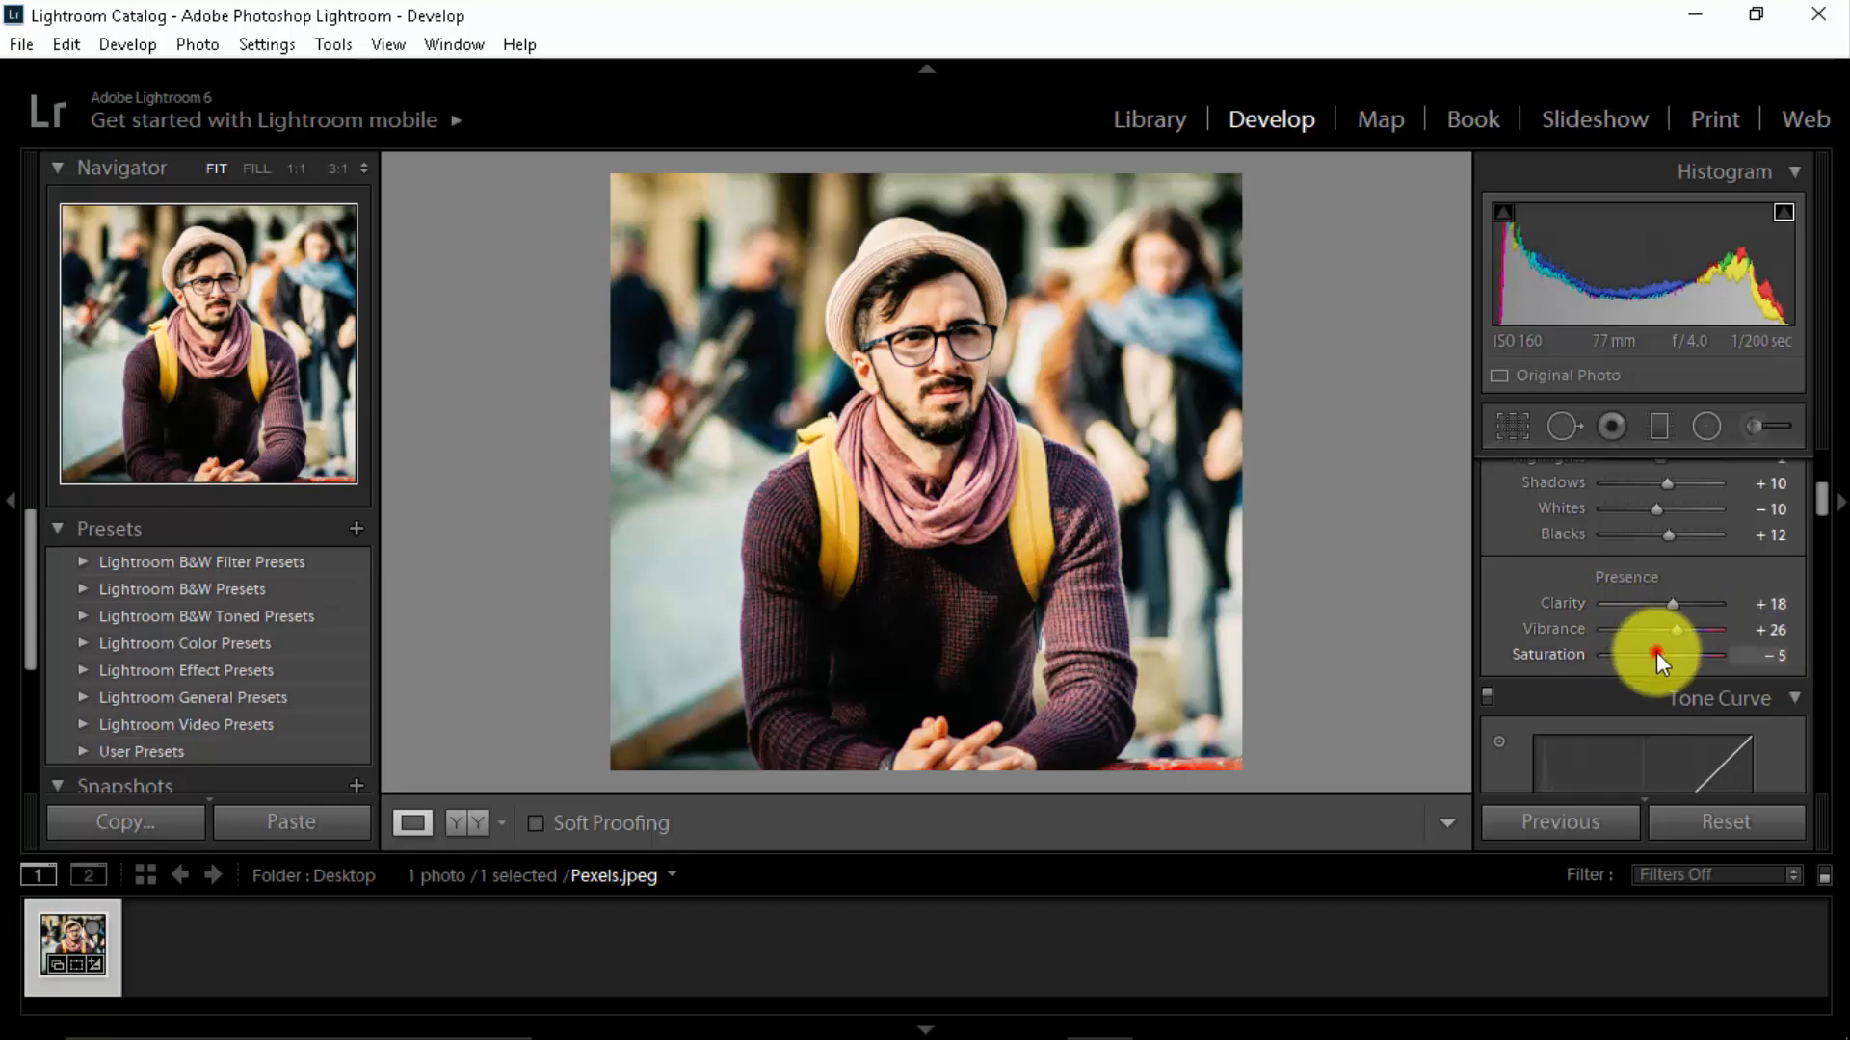
Try Saturation at +10 for comparison and restore it to -5.
left_click_drag(1656, 651, 1665, 657)
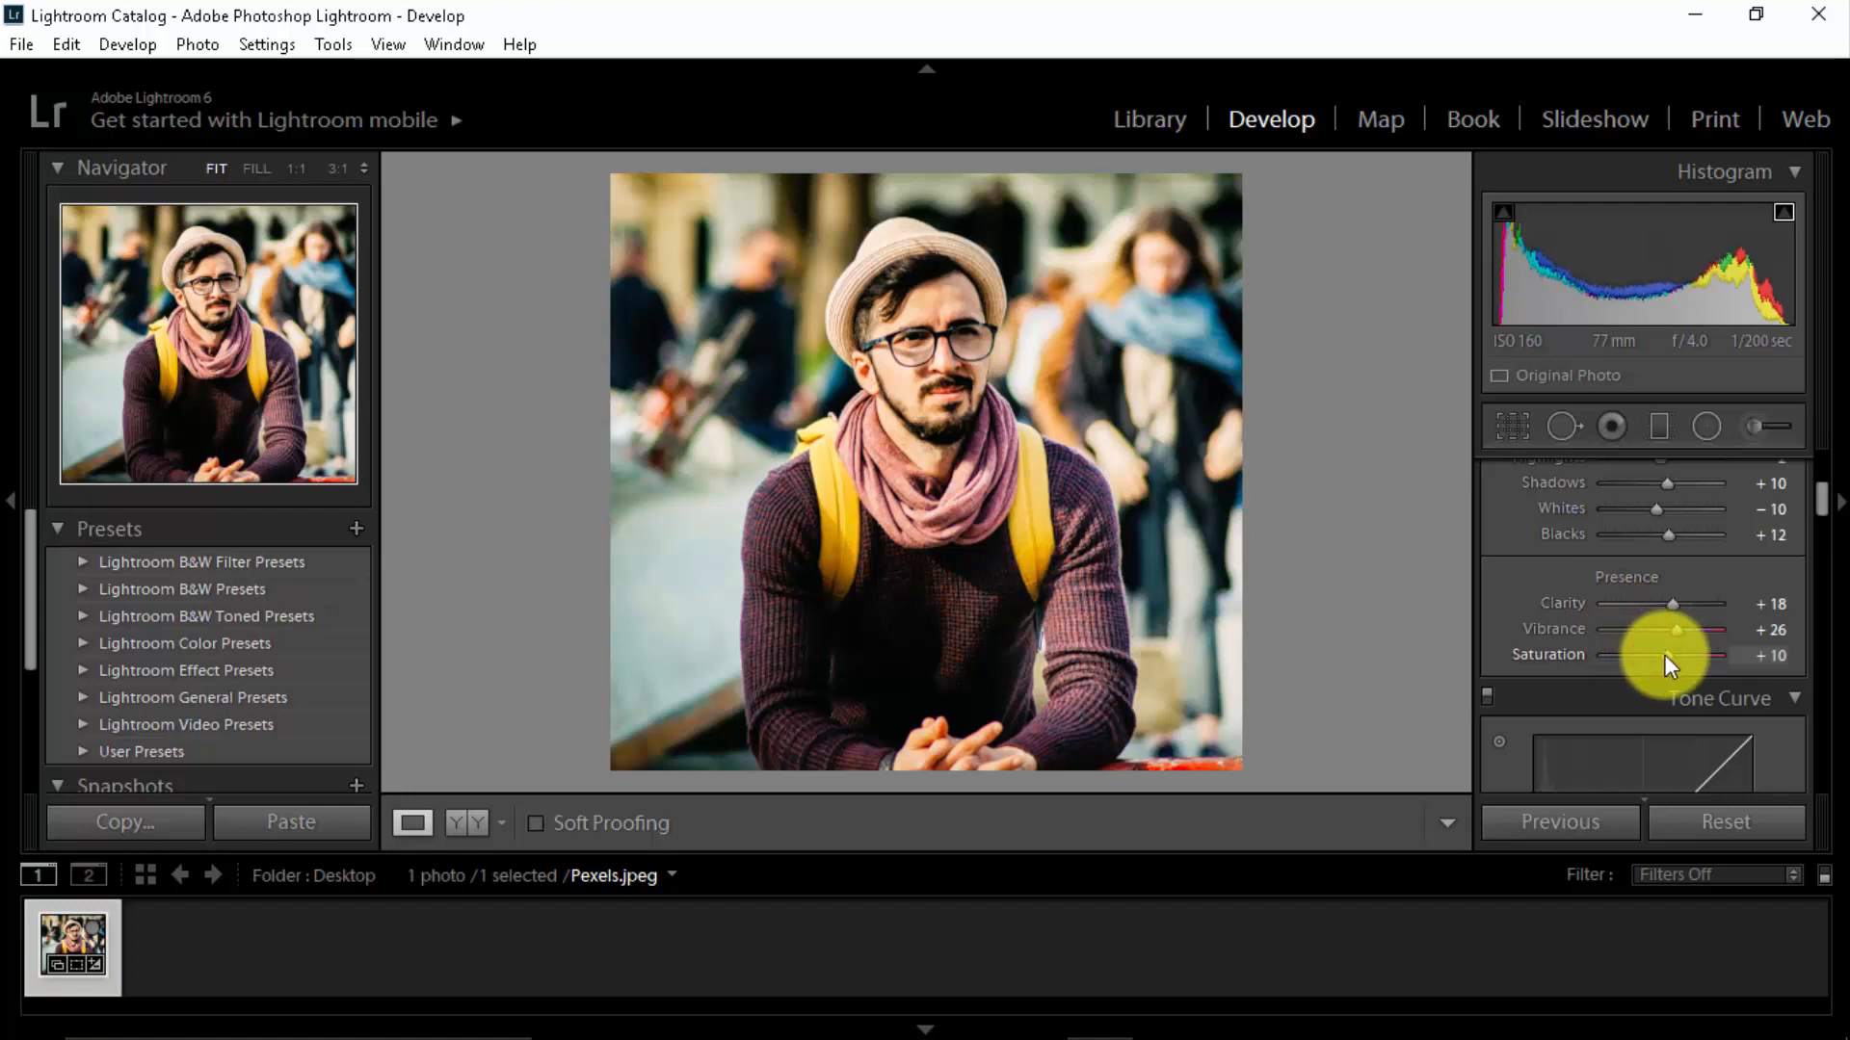
left_click(1753, 663)
type("-5")
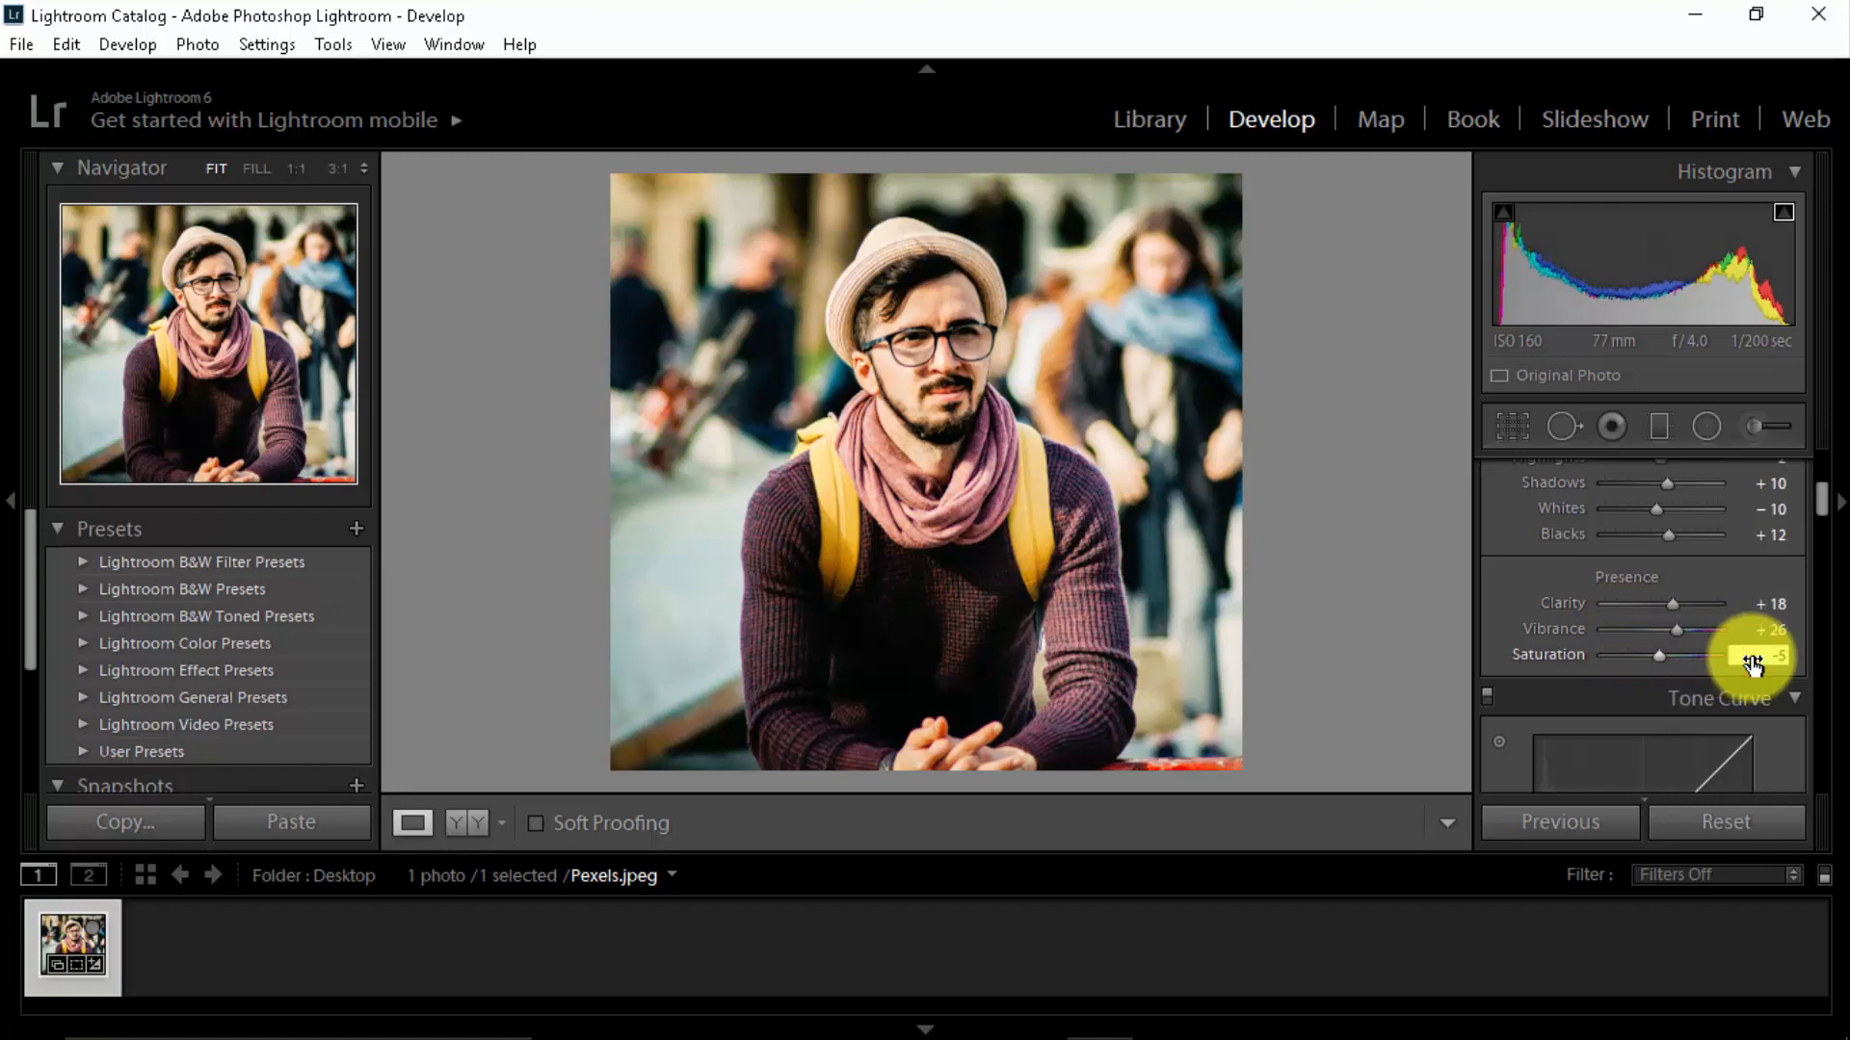
key("Return")
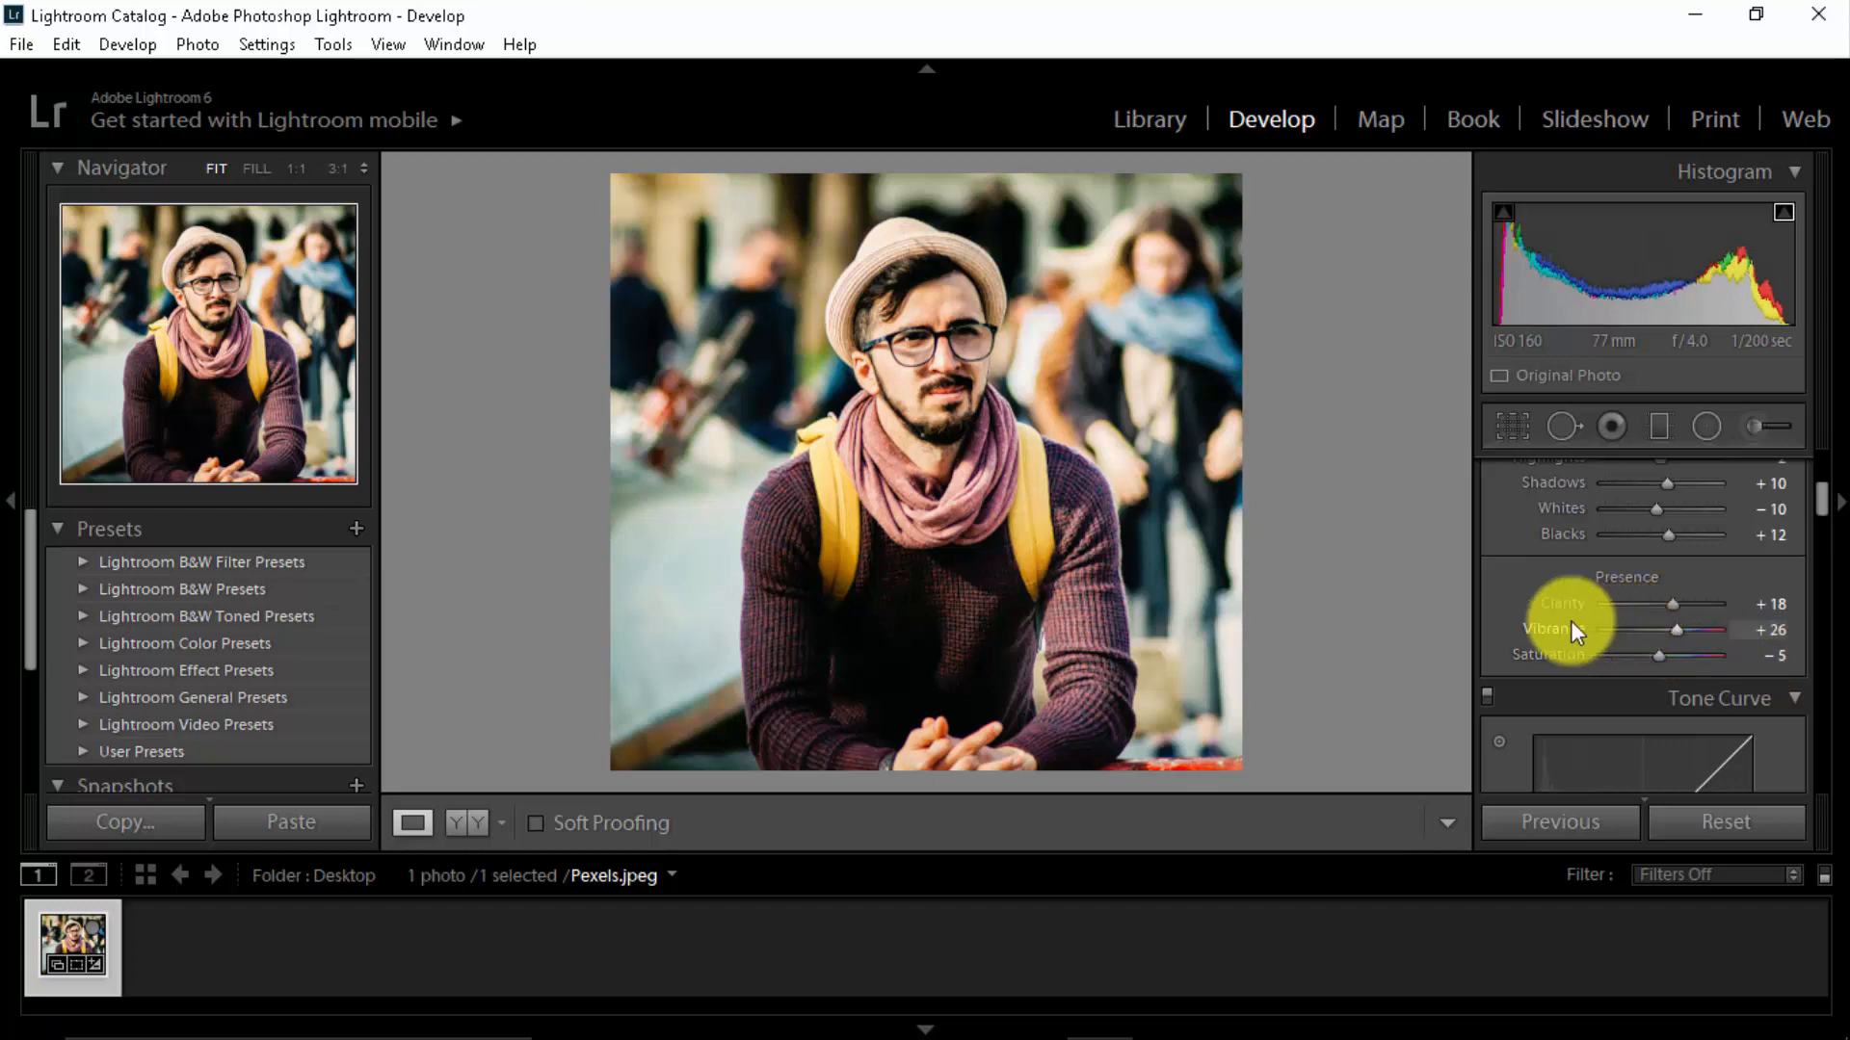
scroll(1506, 618, "down", 2)
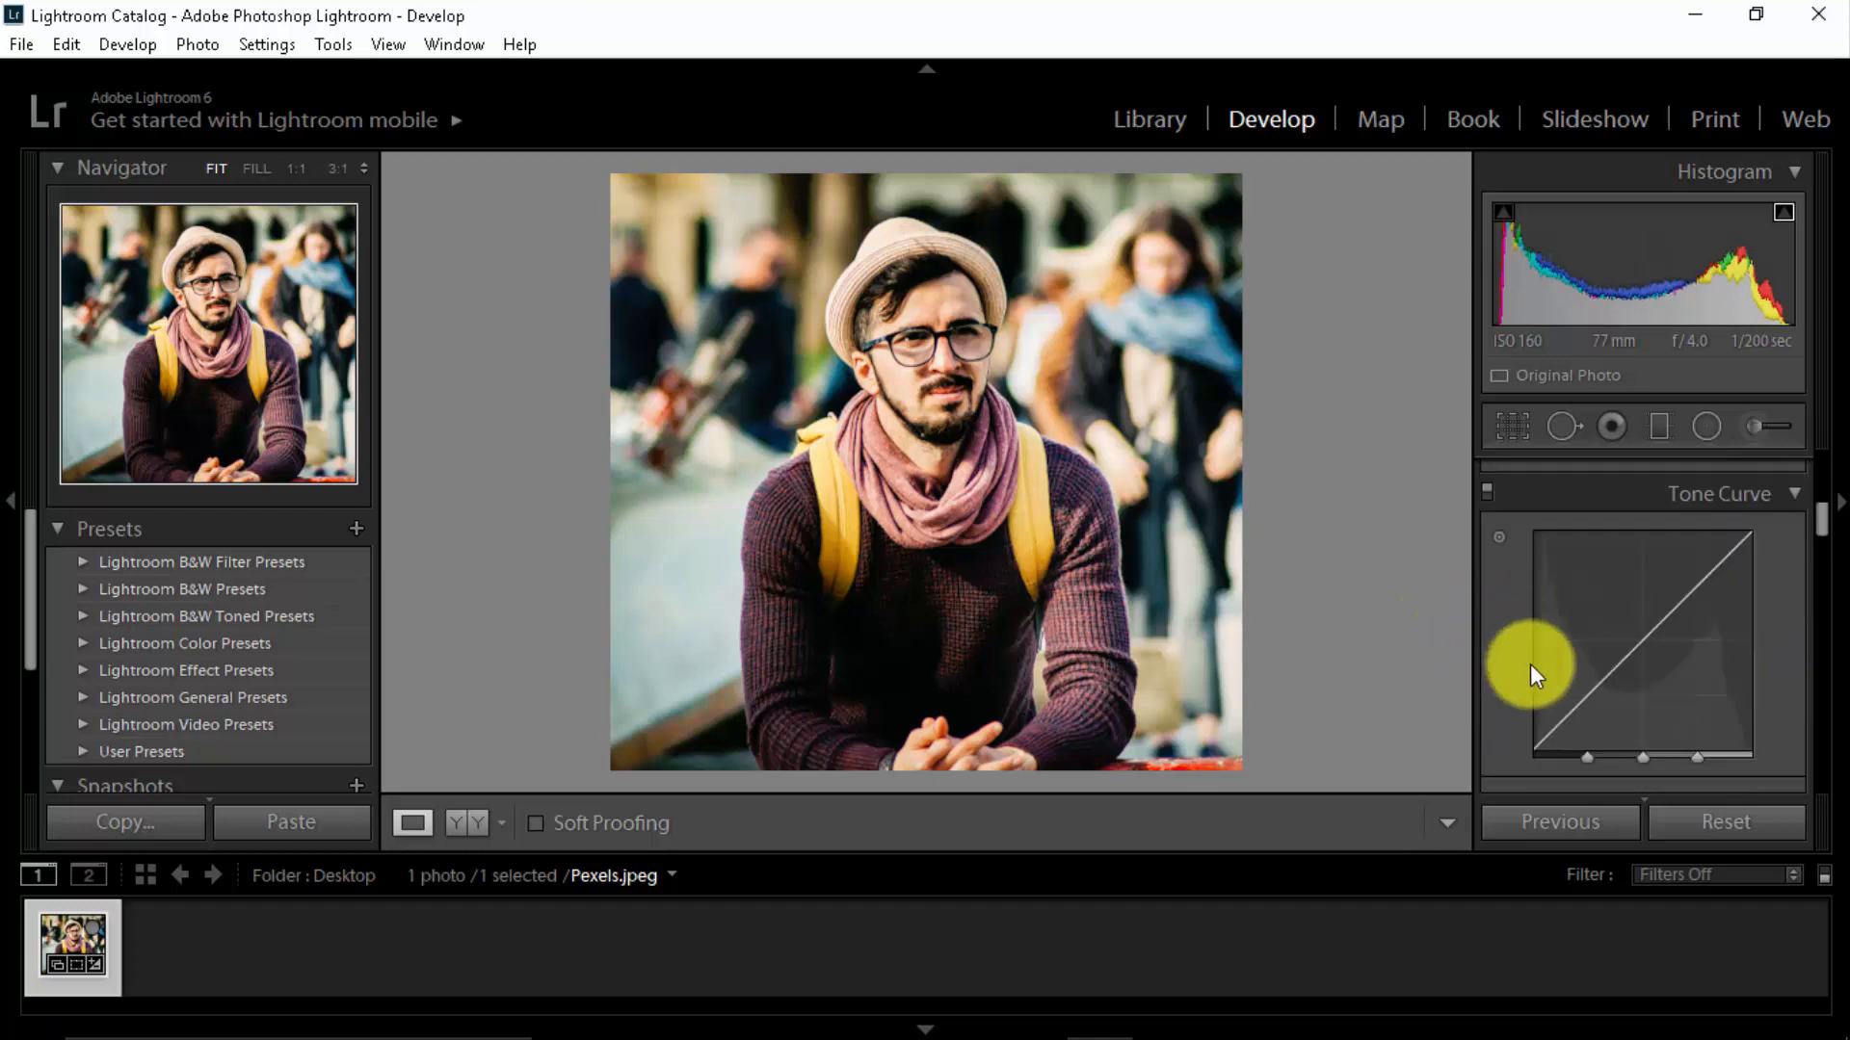
scroll(1487, 678, "up", 3)
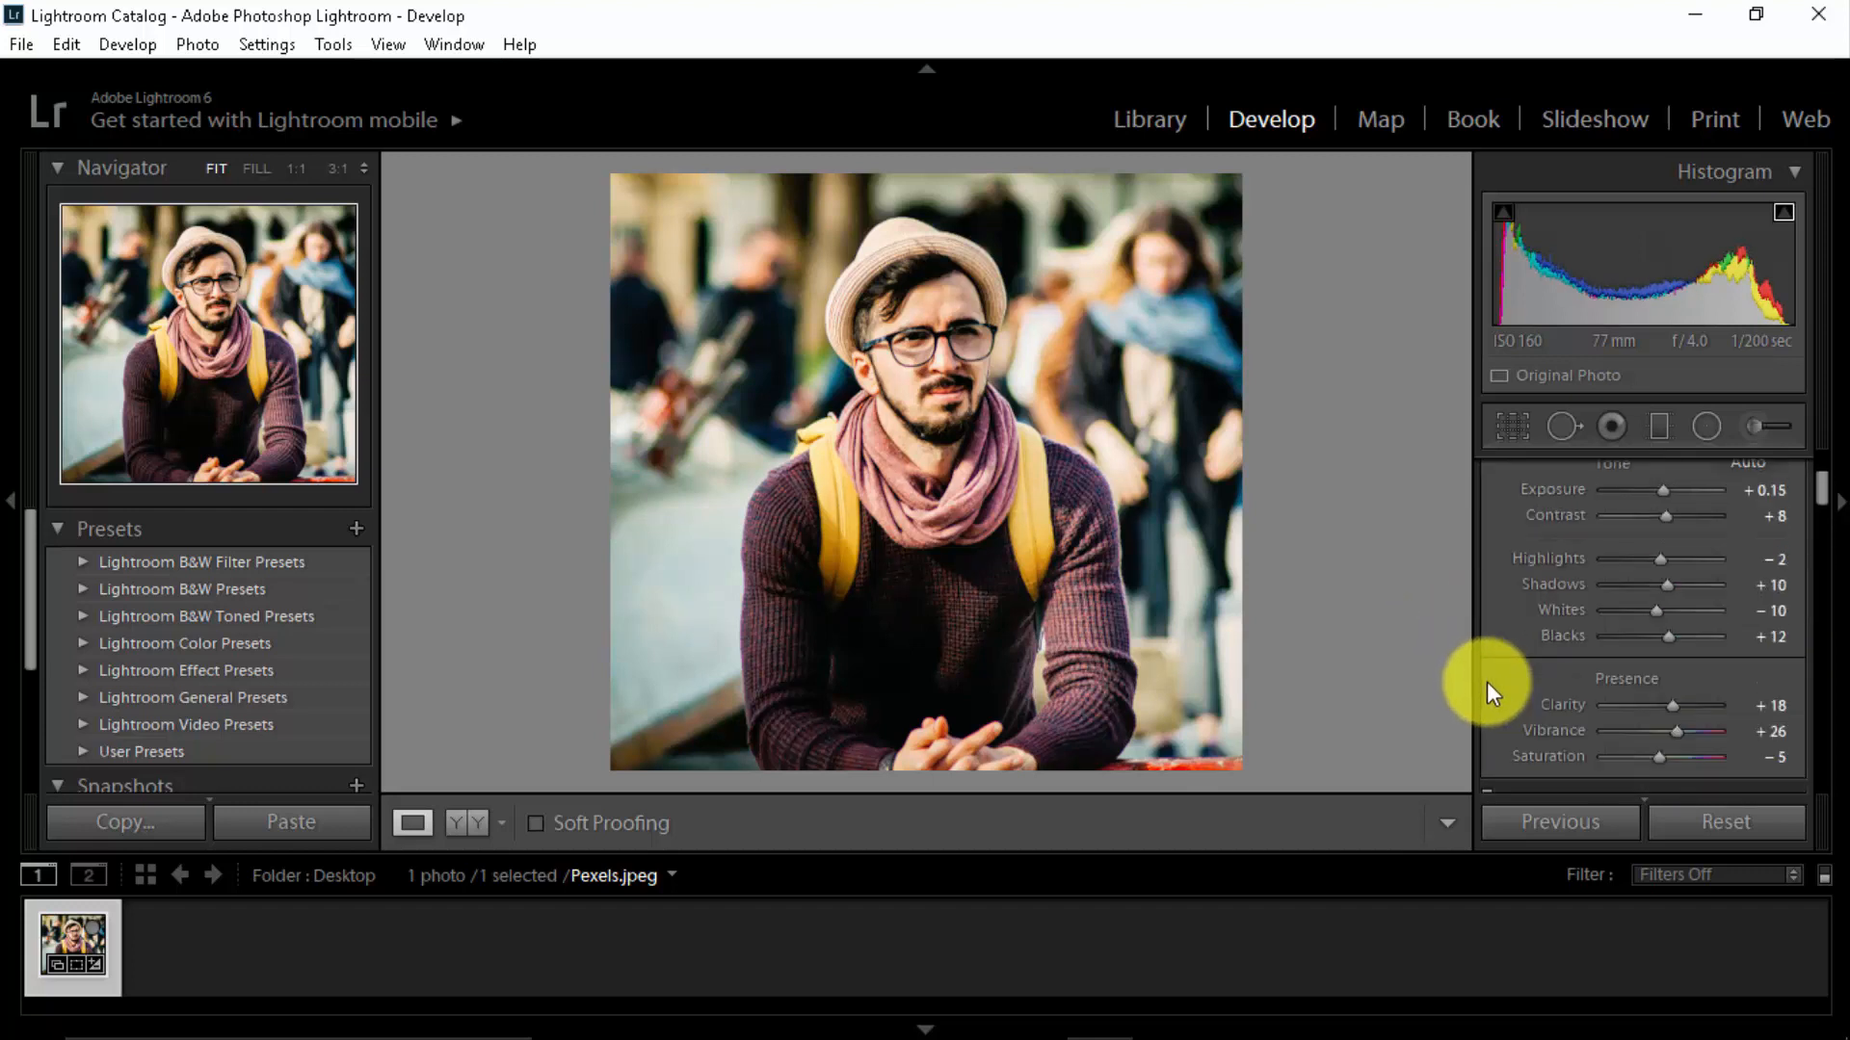
Shape the tone curve with Highlights -43, Lights -23, Darks +15 and Shadows -14, and shift its region split points.
scroll(1491, 665, "up", 1)
scroll(1500, 686, "down", 4)
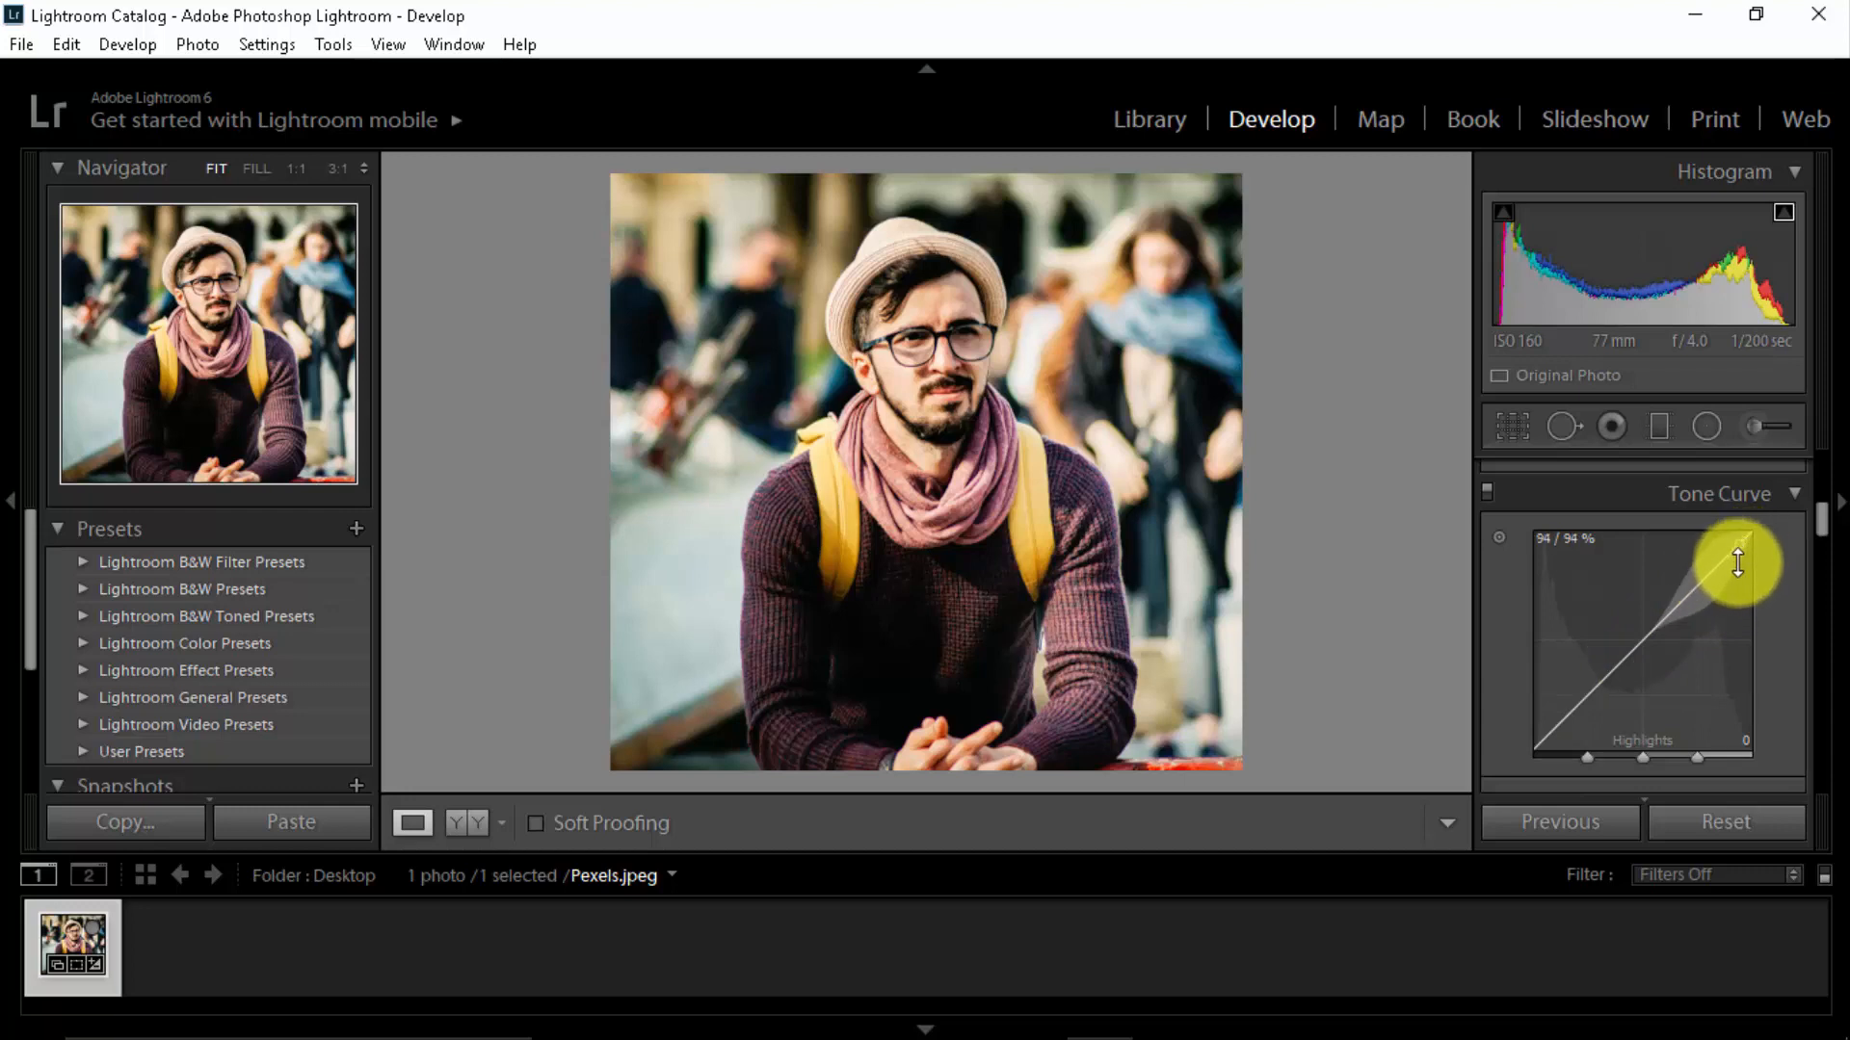
left_click_drag(1734, 566, 1641, 644)
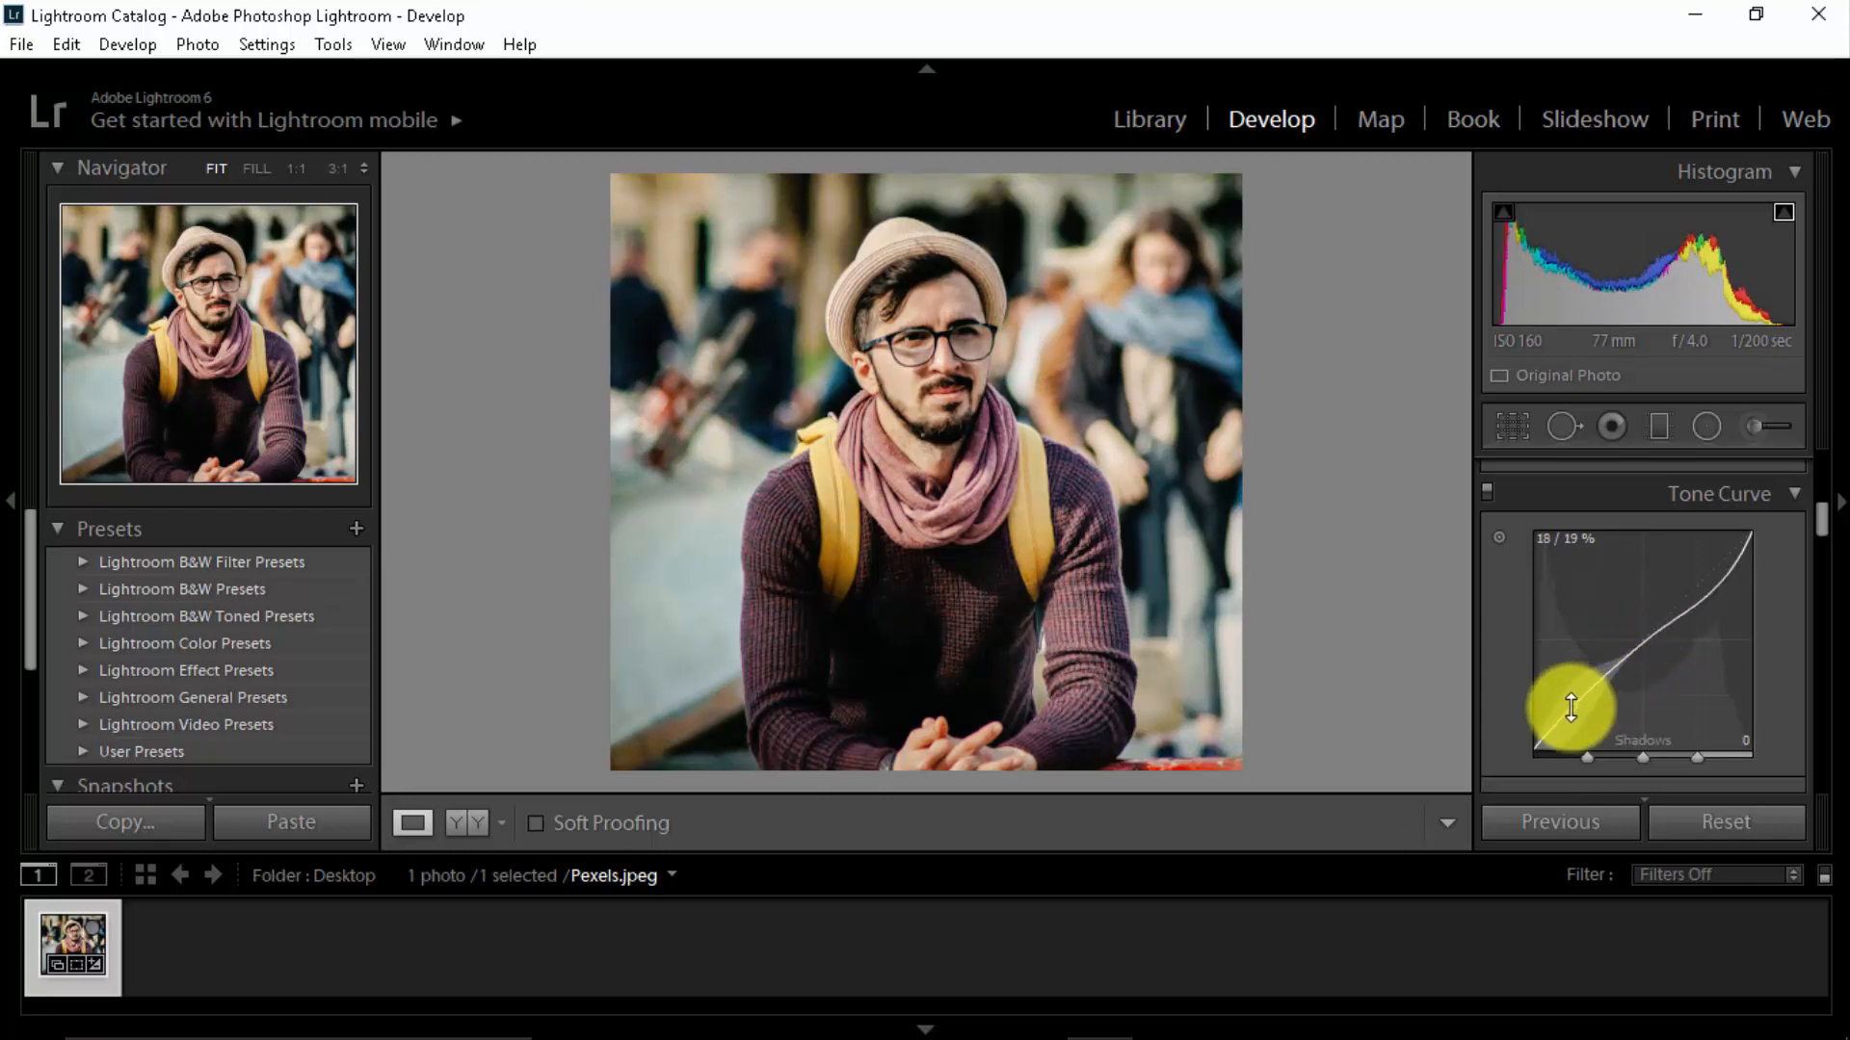
left_click_drag(1571, 708, 1578, 727)
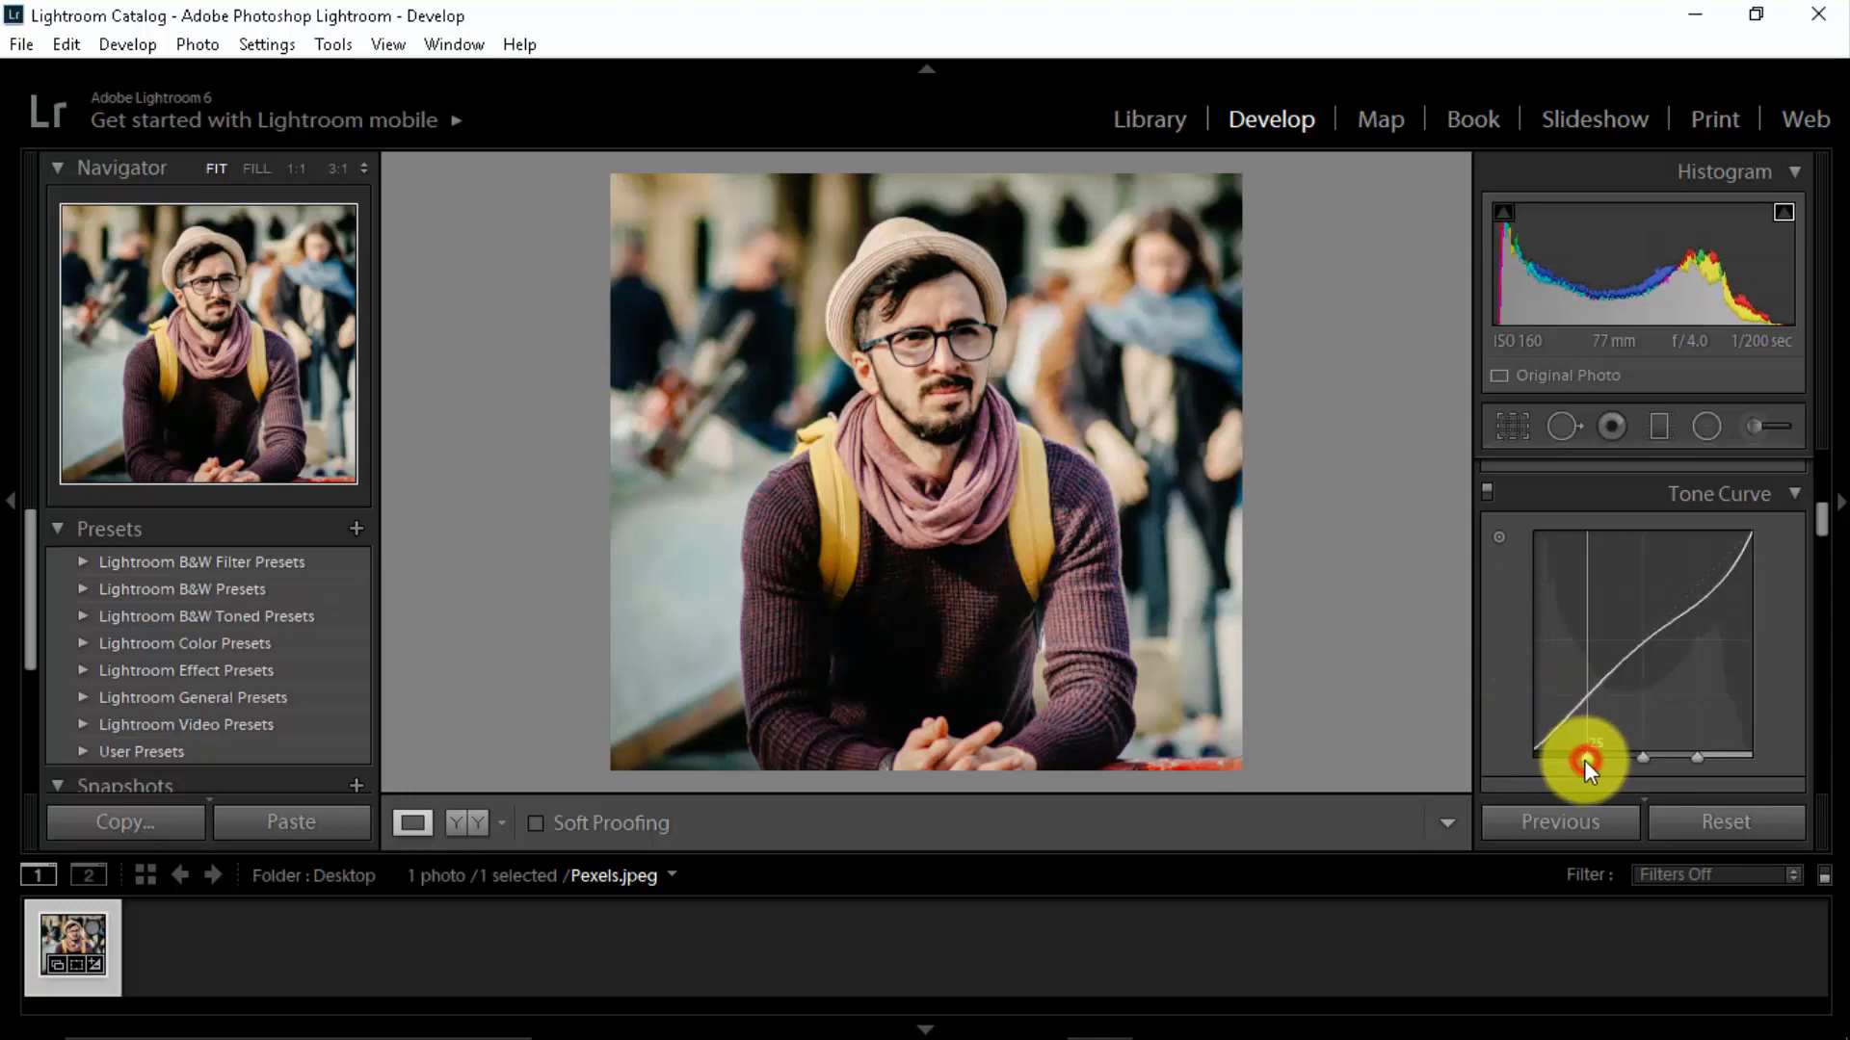
left_click_drag(1584, 761, 1701, 755)
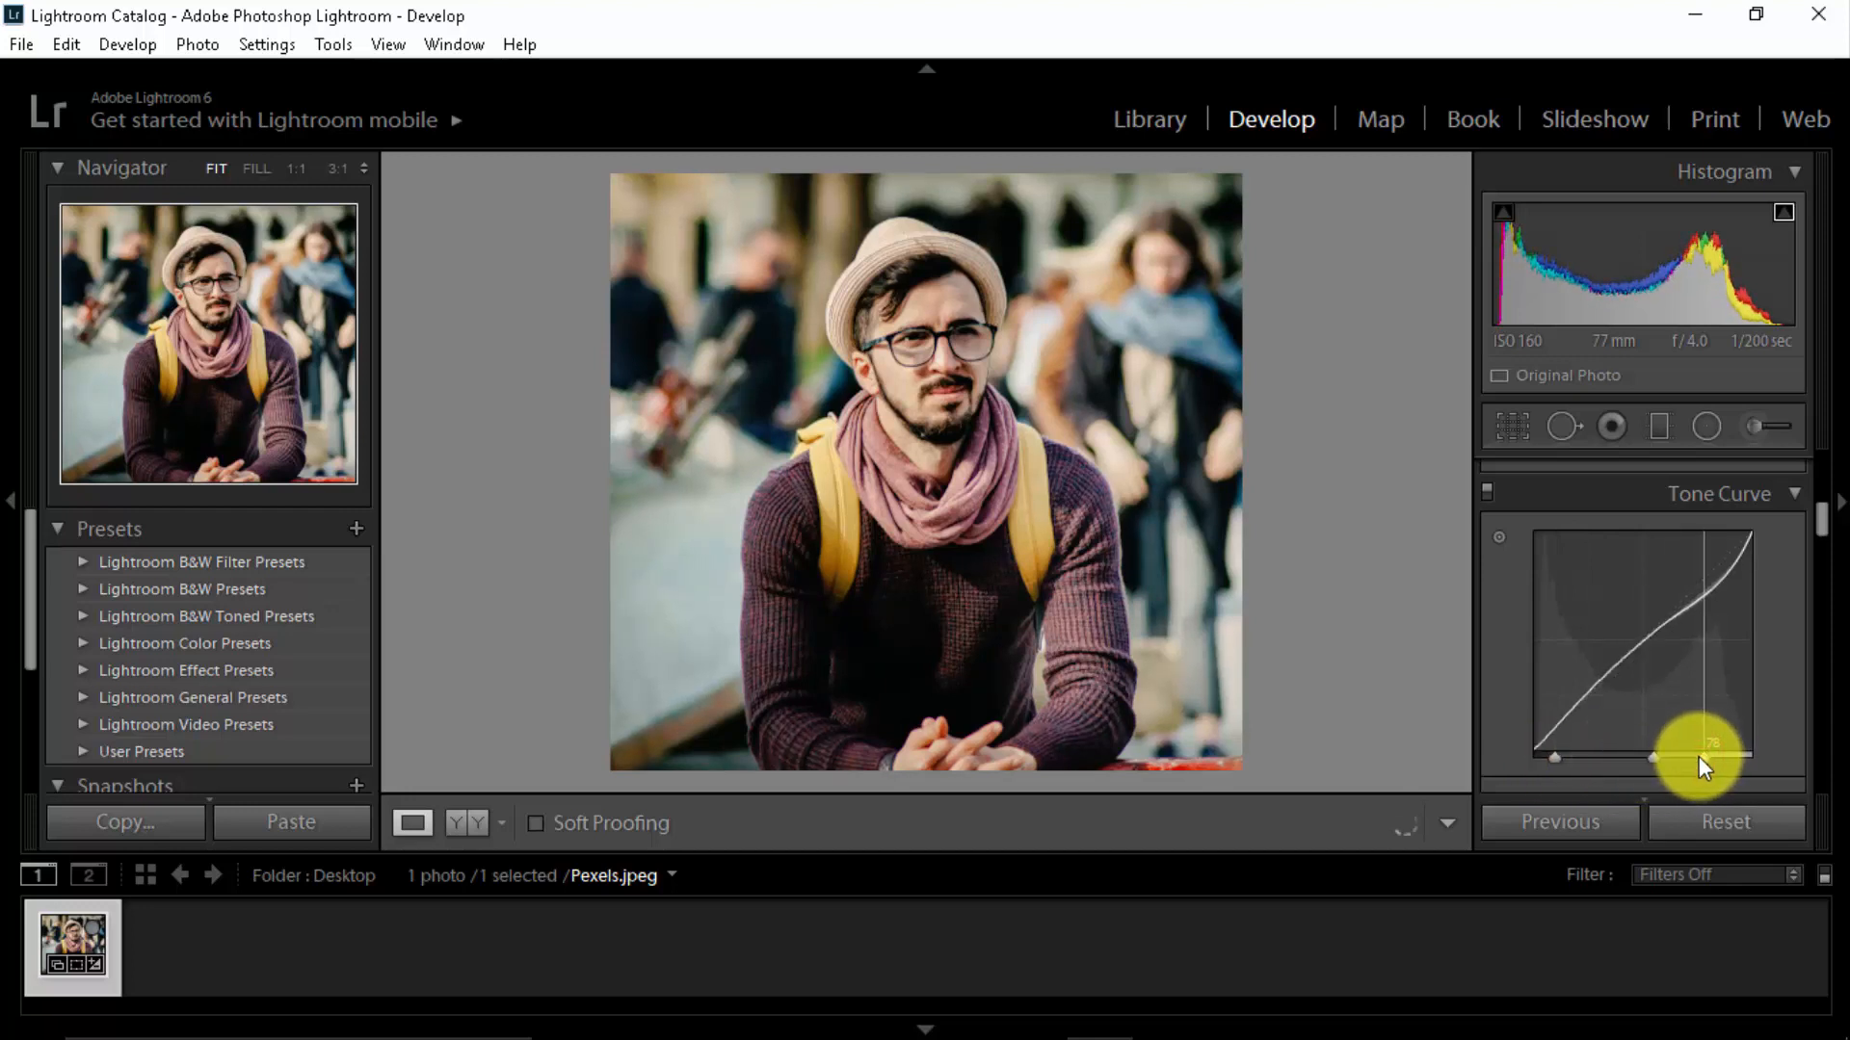
scroll(1487, 620, "down", 3)
scroll(1487, 620, "down", 2)
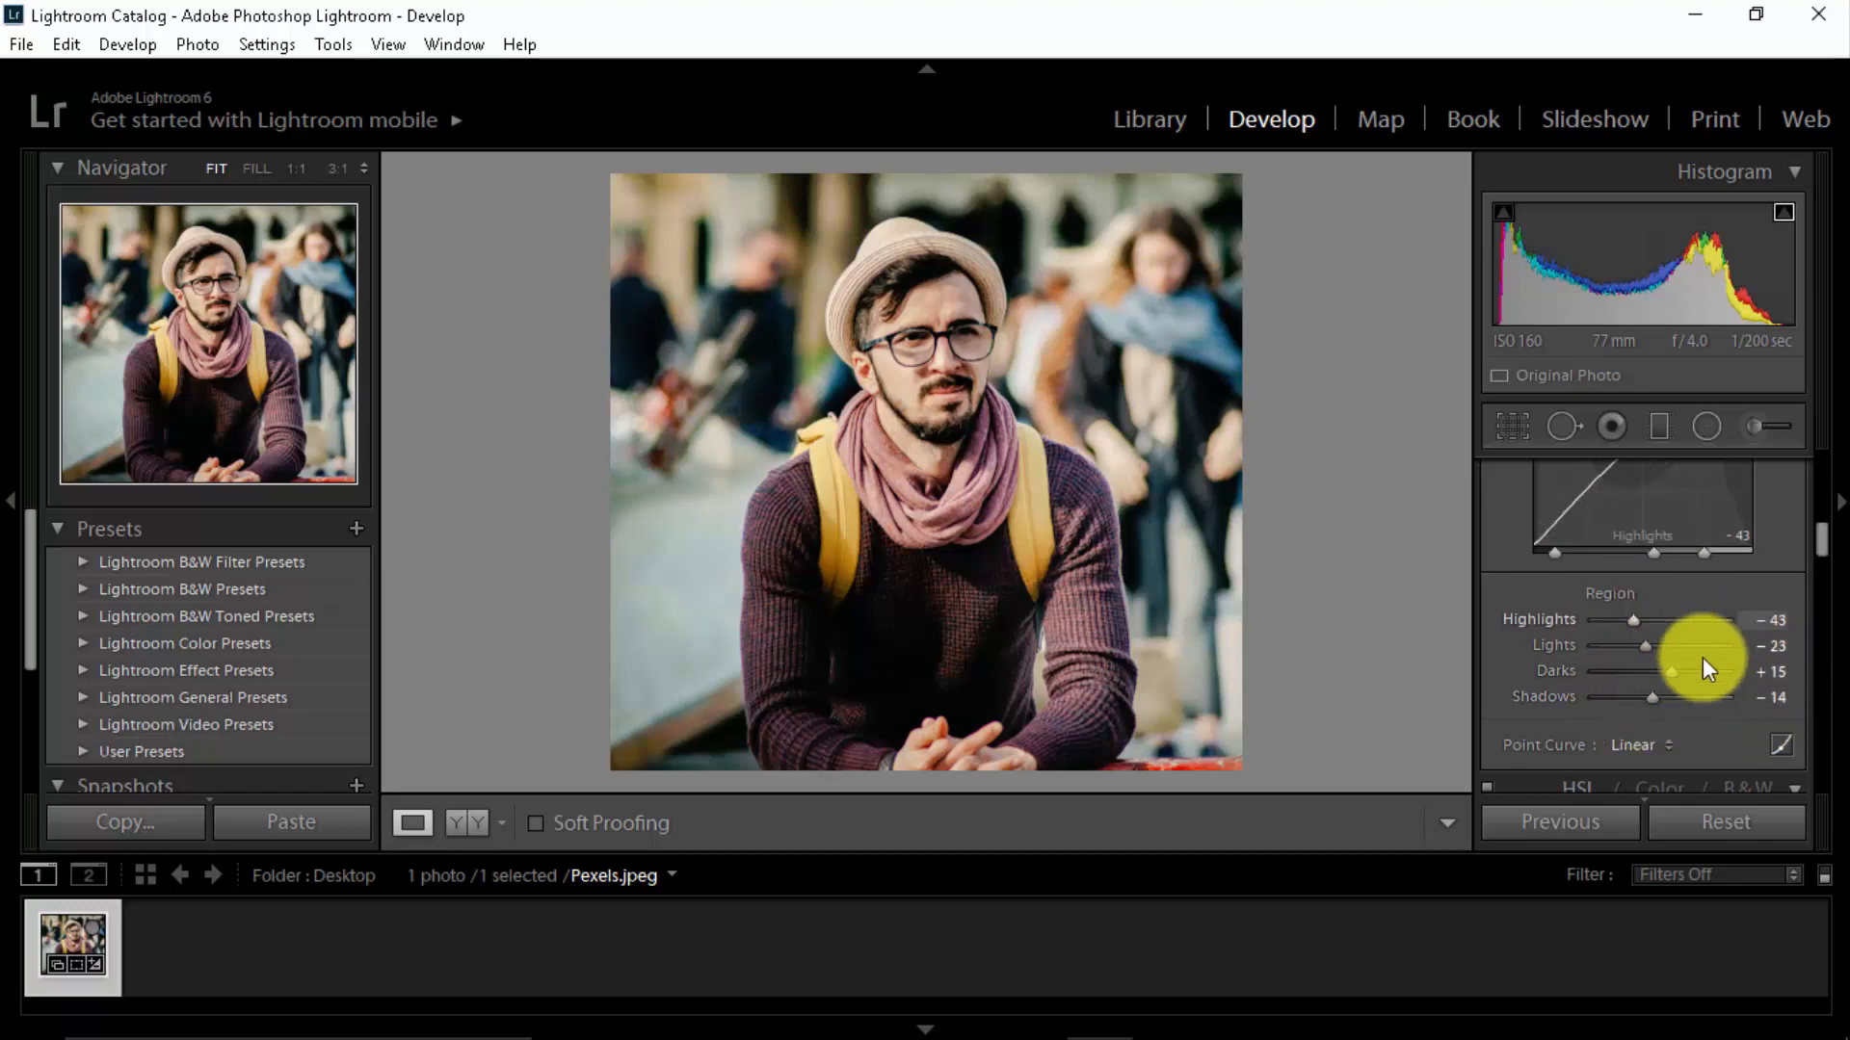
scroll(1631, 619, "up", 1)
Look over the HSL Hue sliders and the Saturation sliders for the individual colors.
scroll(1497, 600, "down", 3)
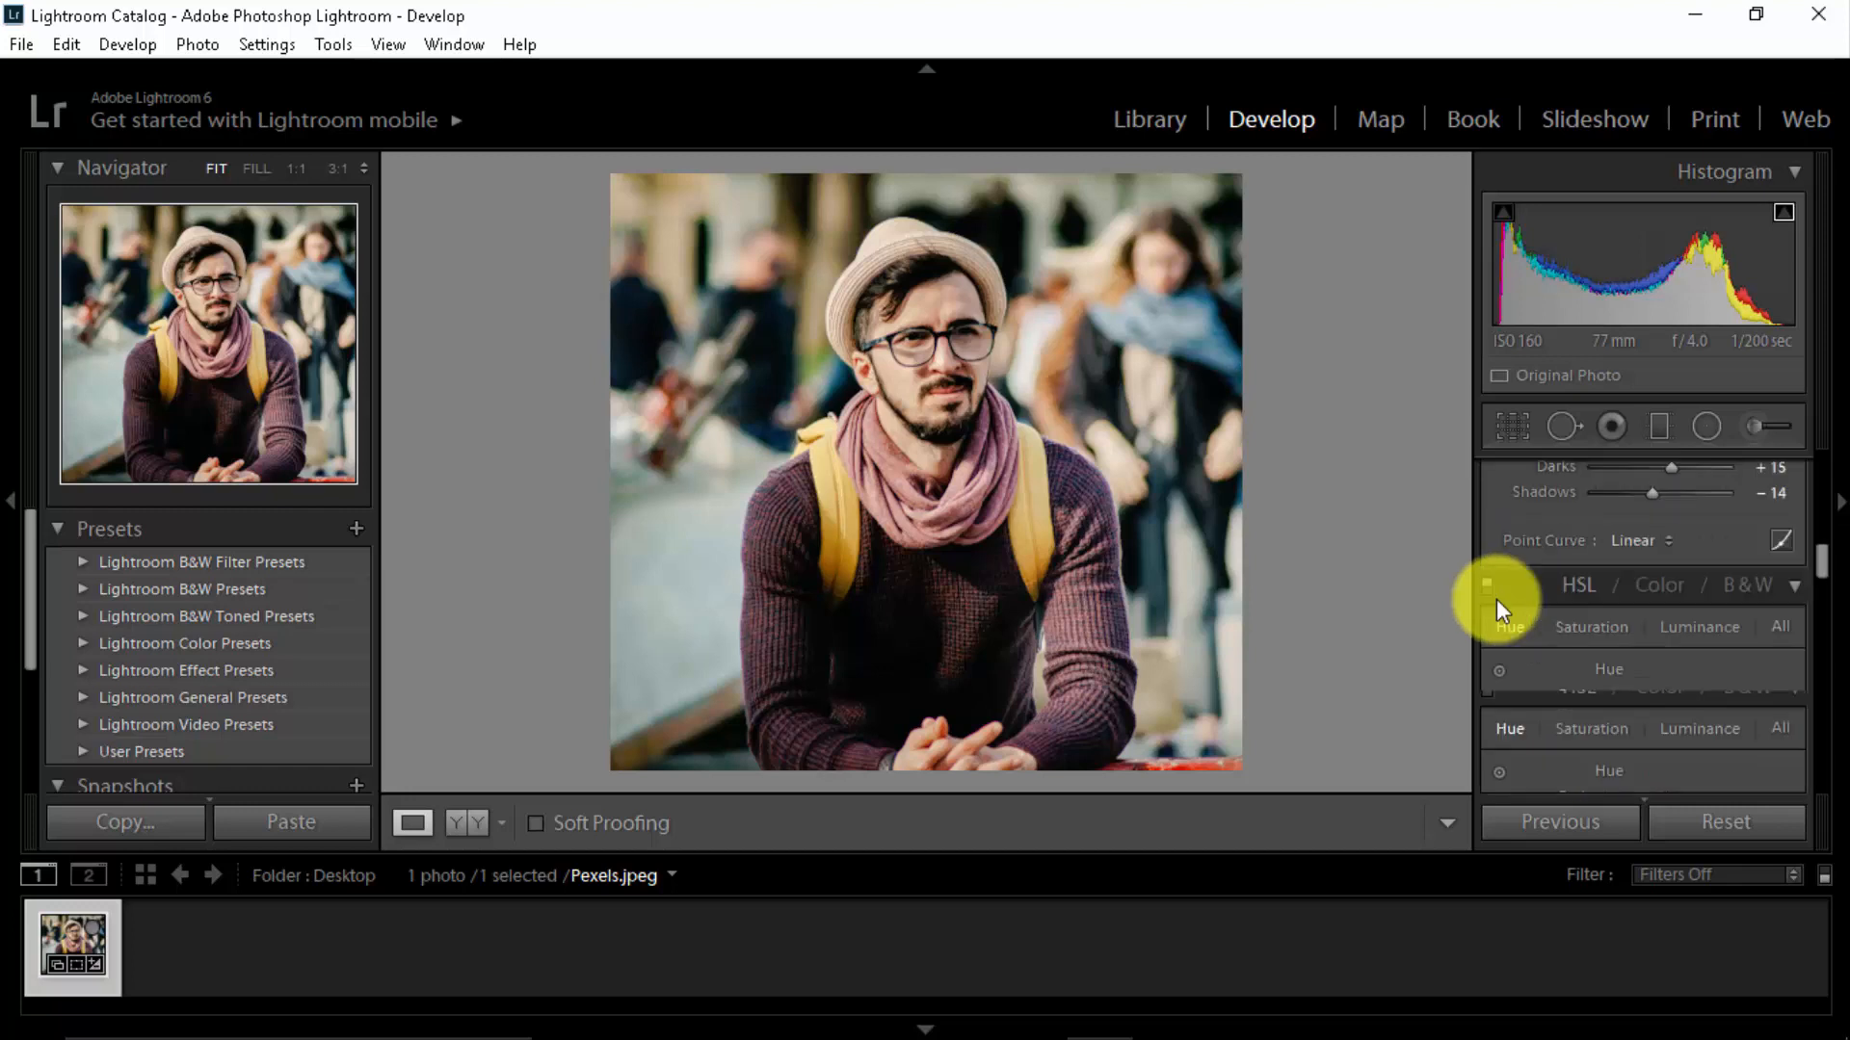
scroll(1495, 600, "down", 1)
scroll(1495, 600, "down", 1)
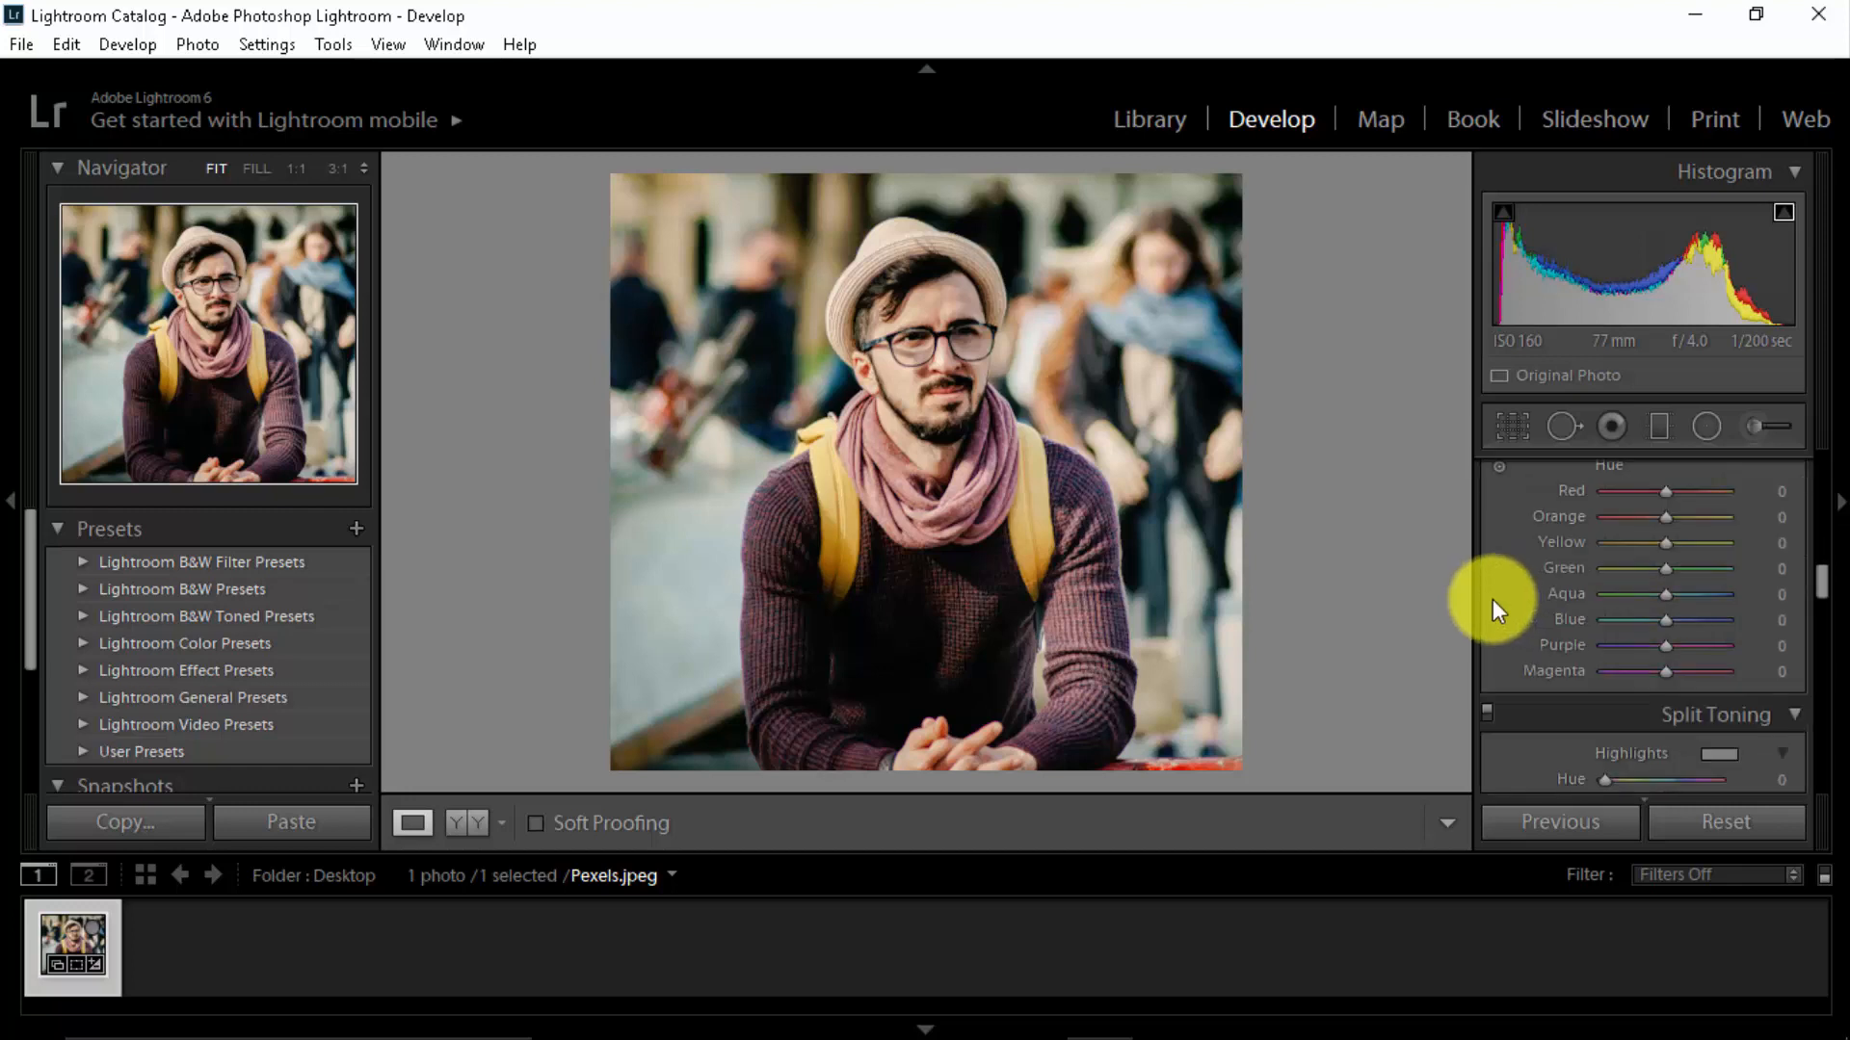
scroll(1493, 600, "up", 1)
left_click_drag(1824, 578, 1819, 575)
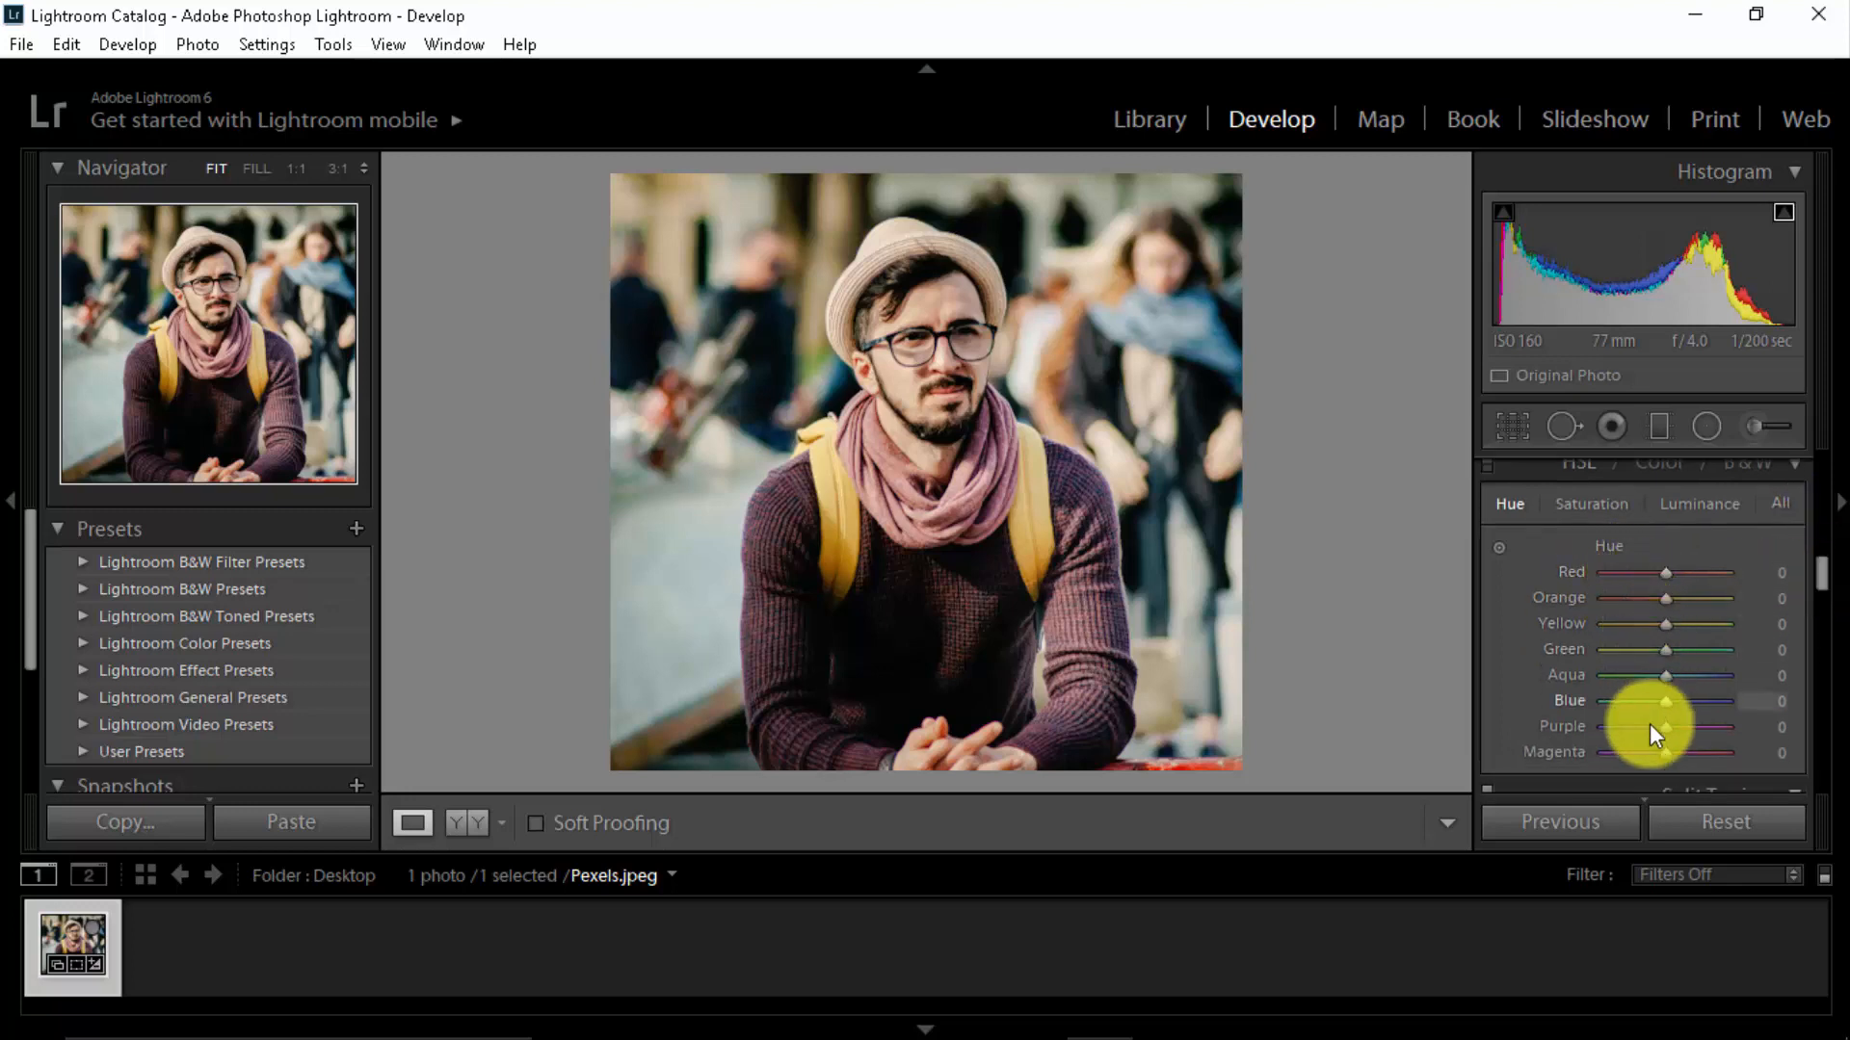
left_click(1593, 507)
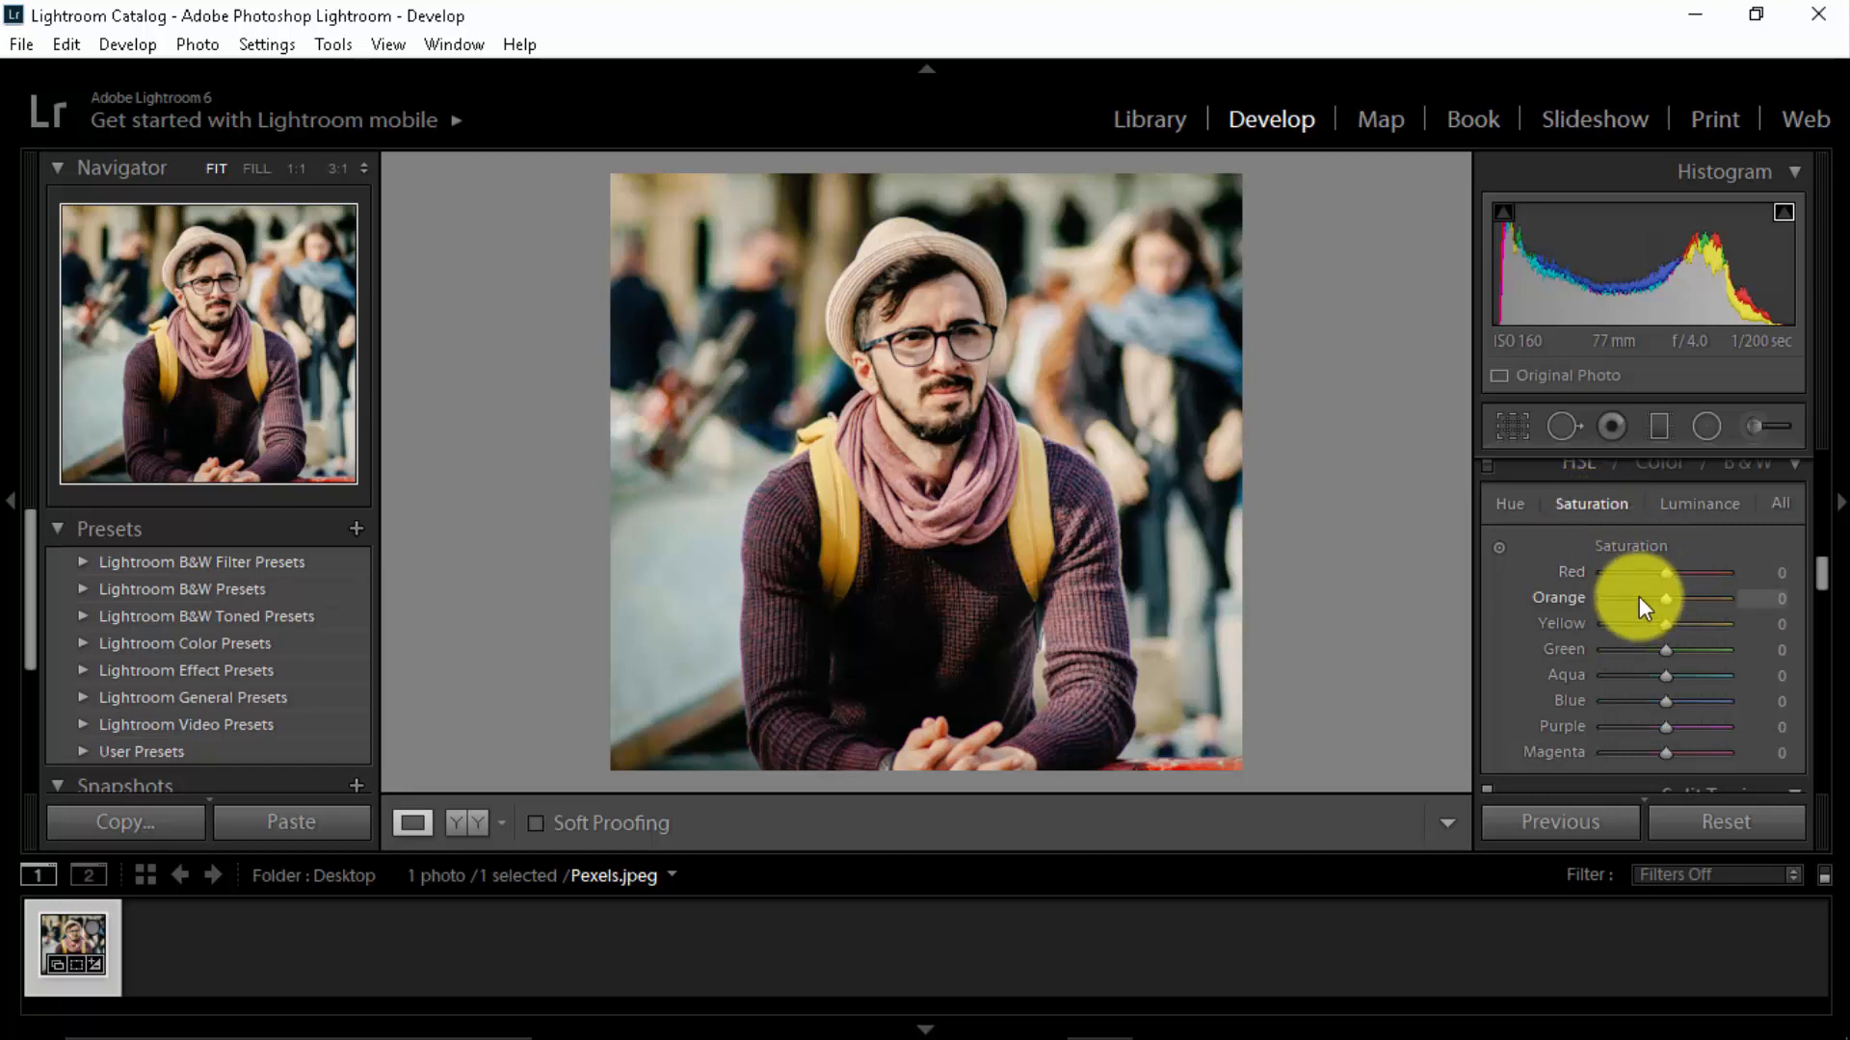
Try the Red luminance at -4 and reset it to 0.
left_click(1682, 509)
mouse_move(1666, 573)
left_mouse_down()
mouse_move(1754, 574)
mouse_move(1663, 589)
left_mouse_up()
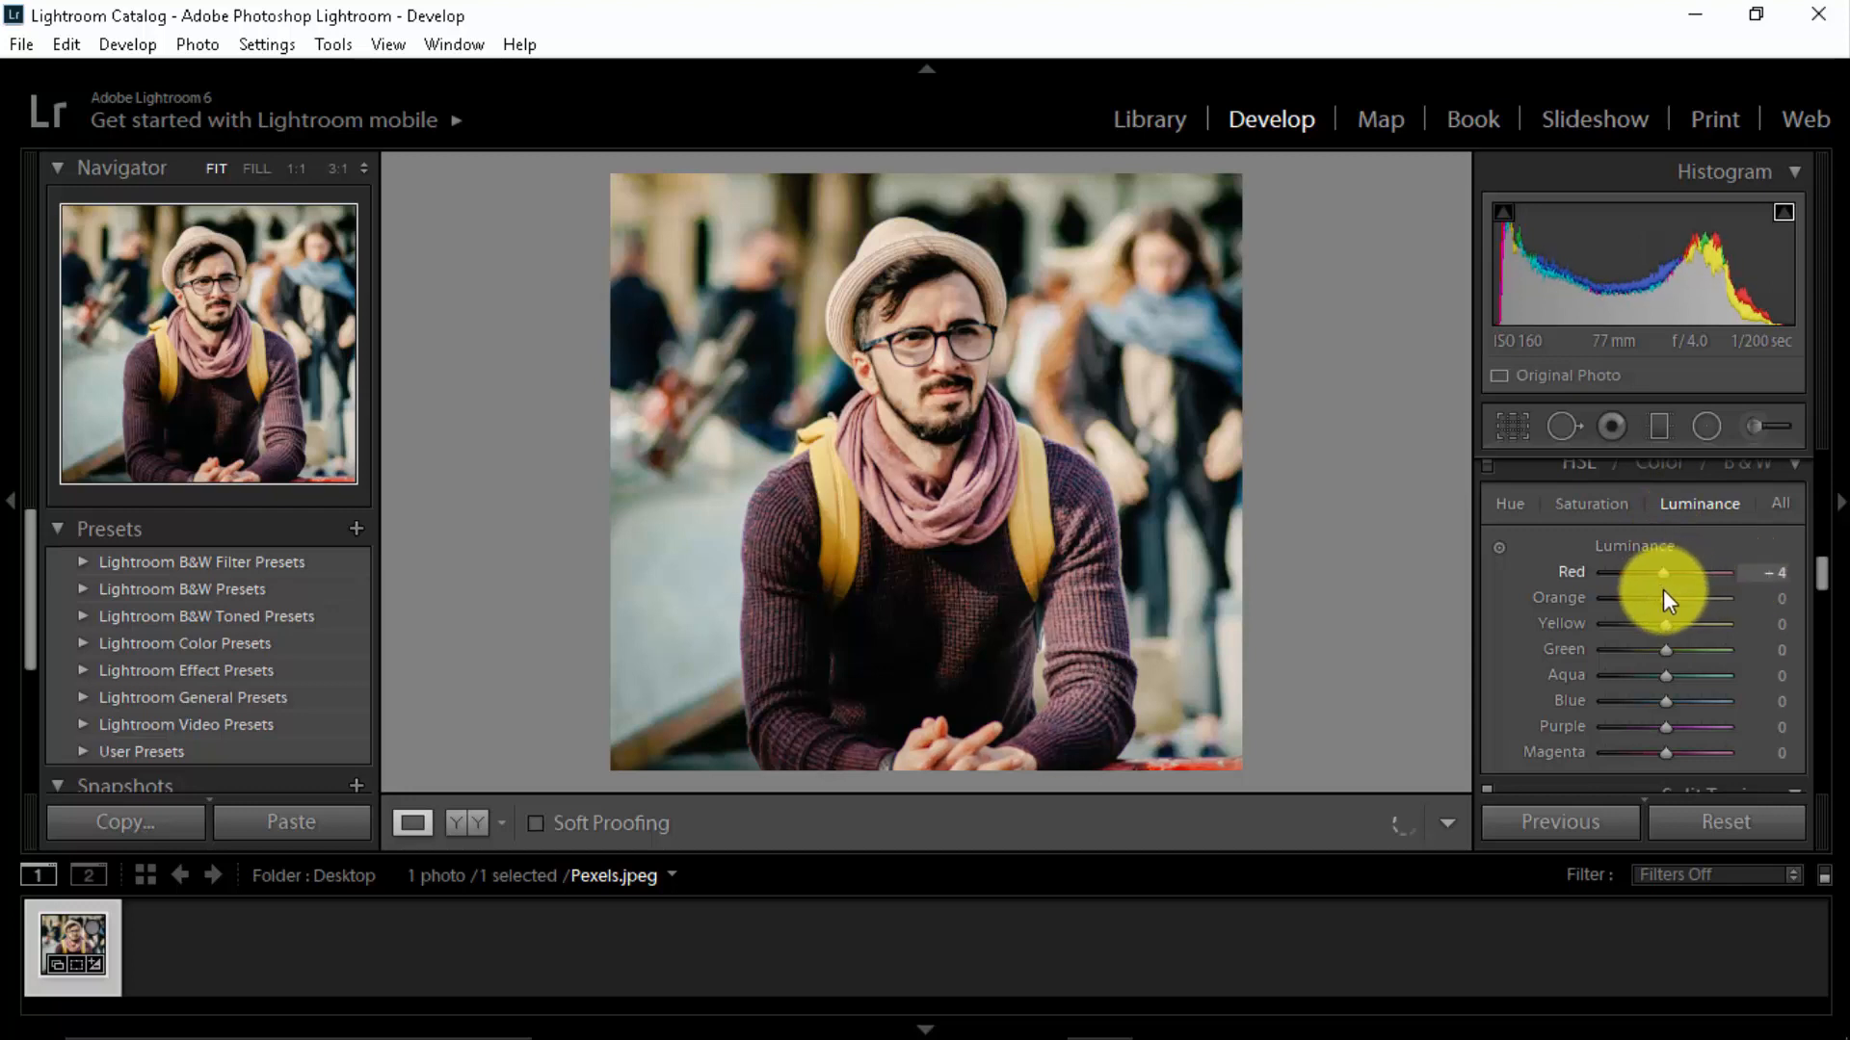
left_click(1756, 573)
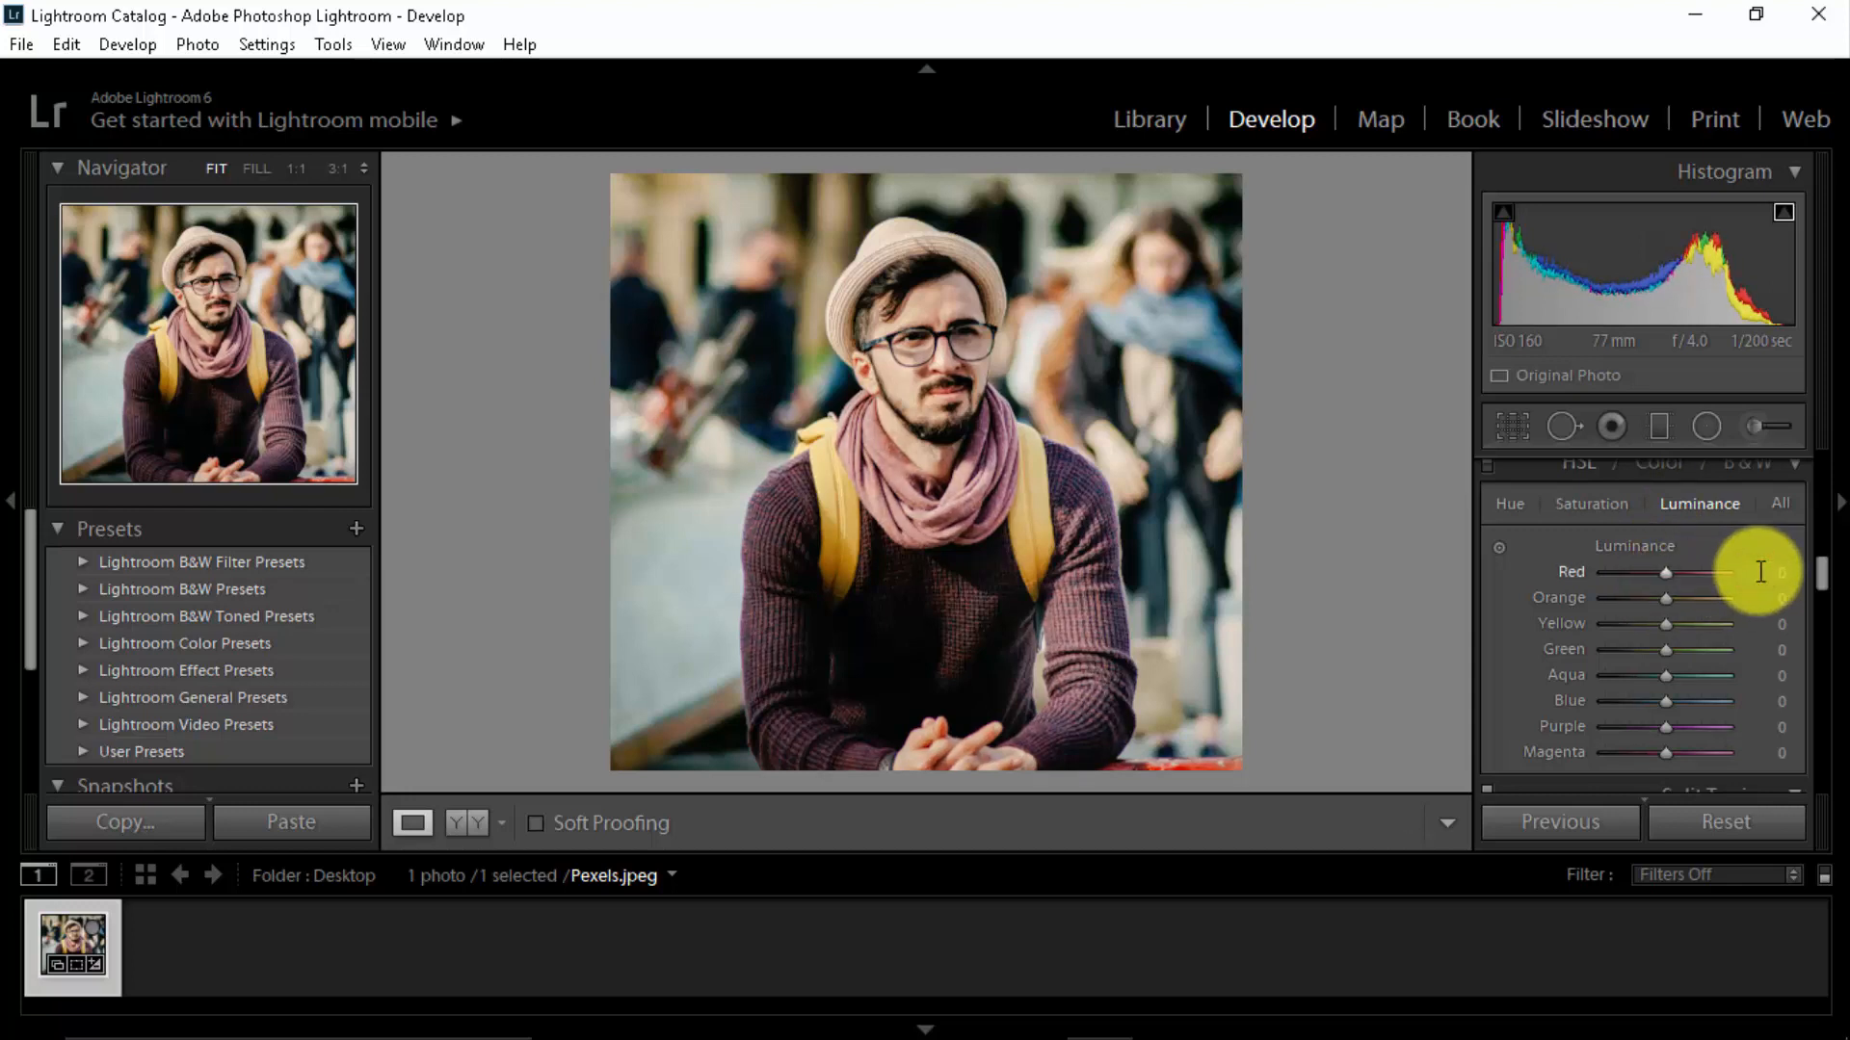
Review the Hue, Saturation and Luminance sliders all together, and return to the Hue adjustments alone.
left_click(1778, 501)
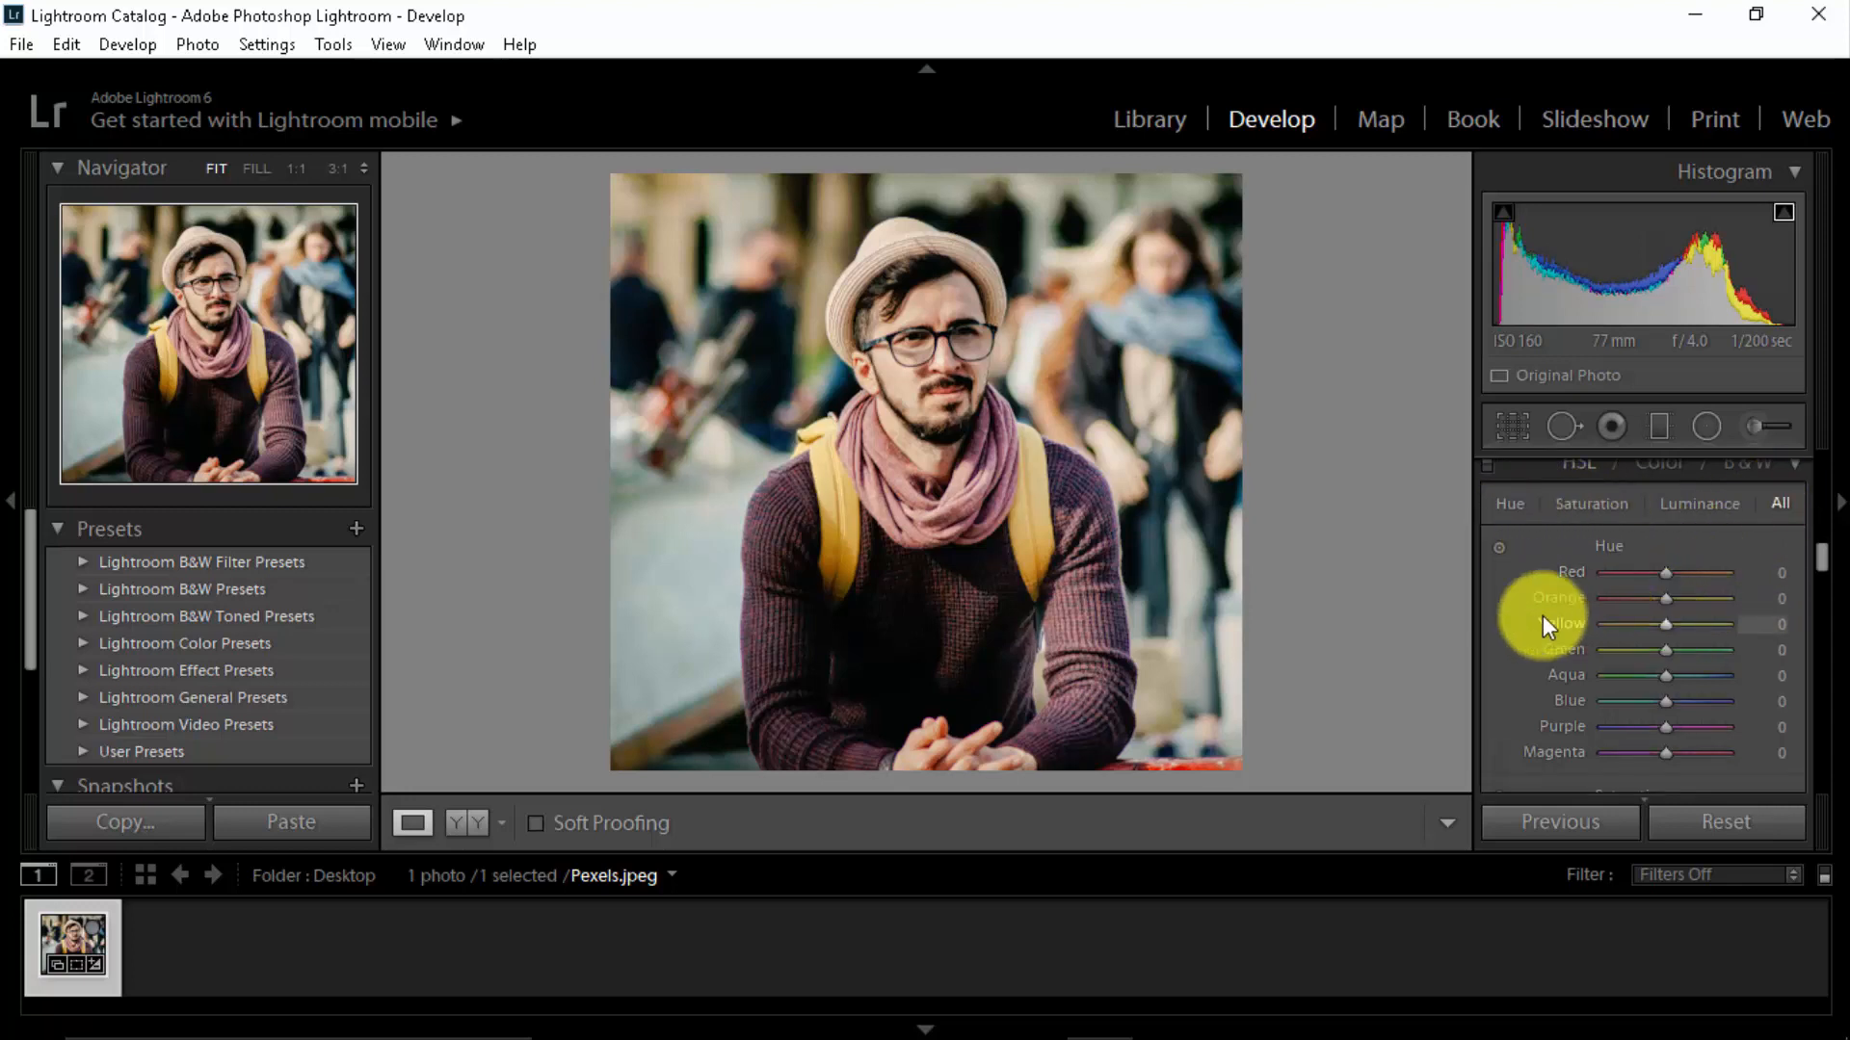
scroll(1532, 615, "down", 5)
scroll(1532, 615, "up", 5)
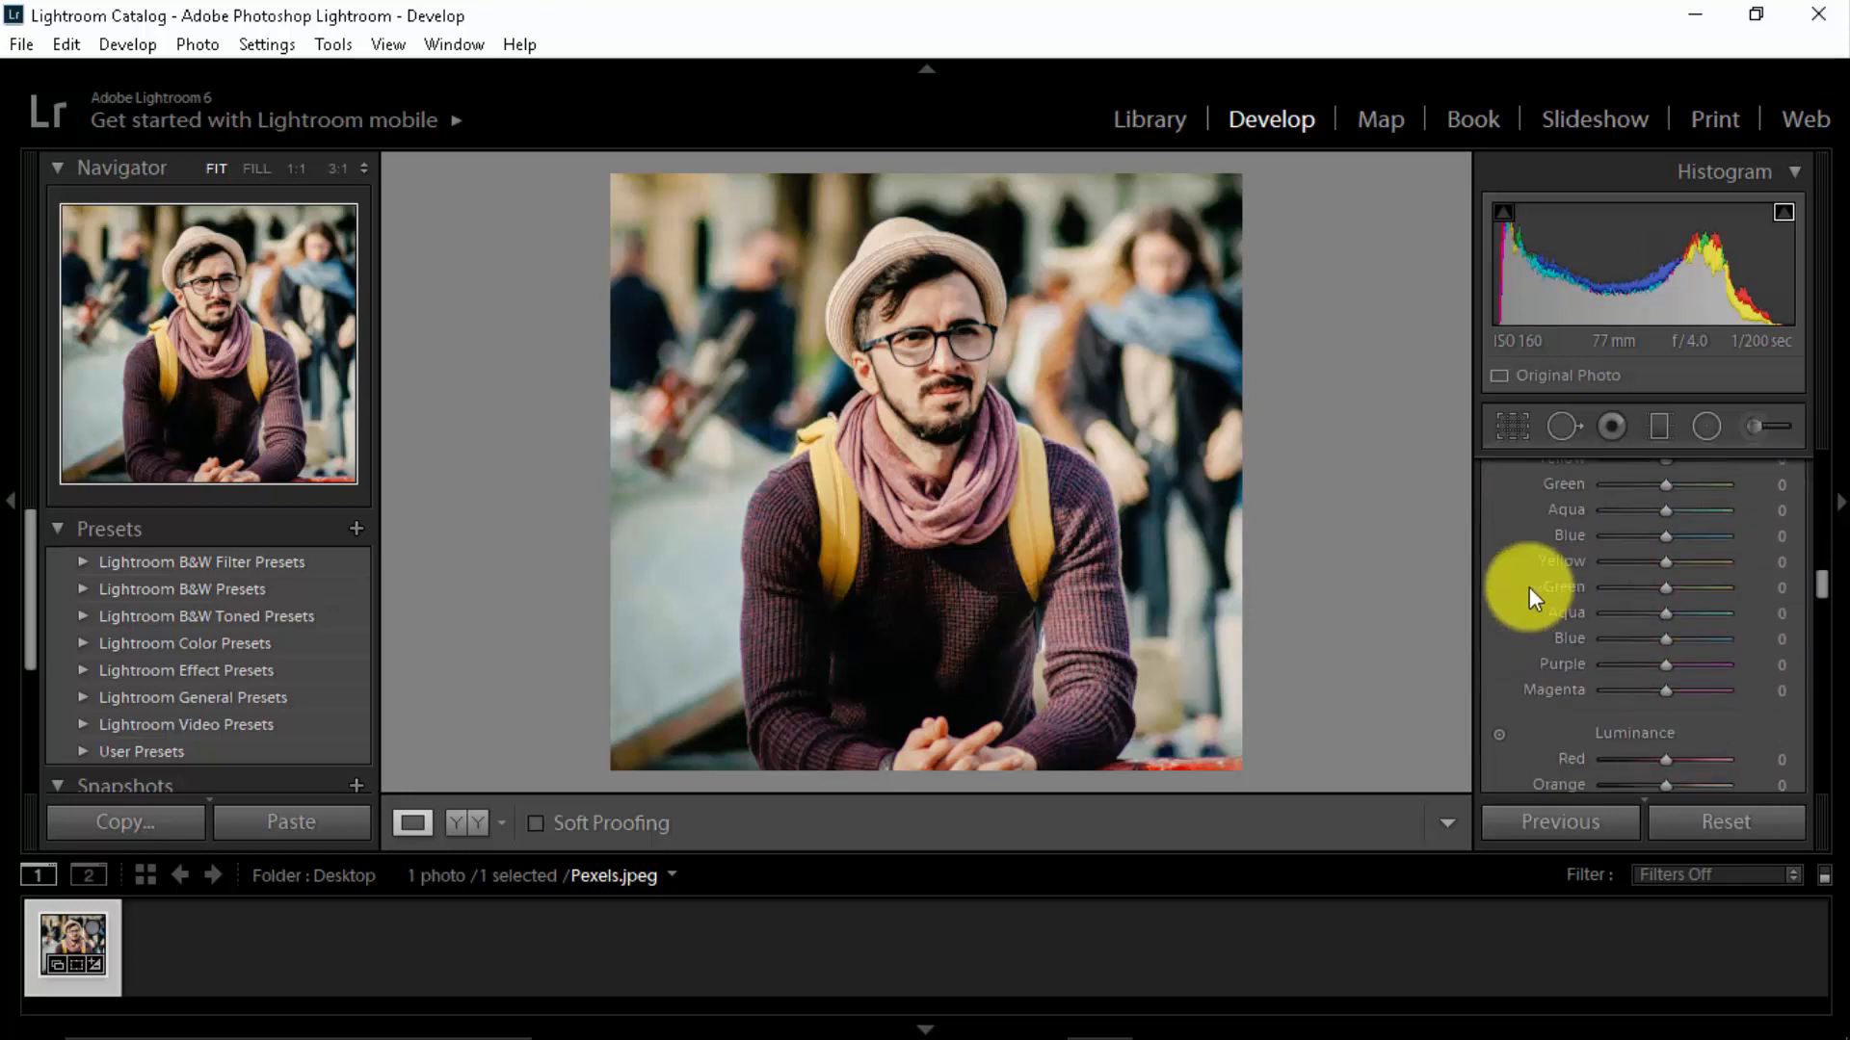
scroll(1511, 622, "down", 4)
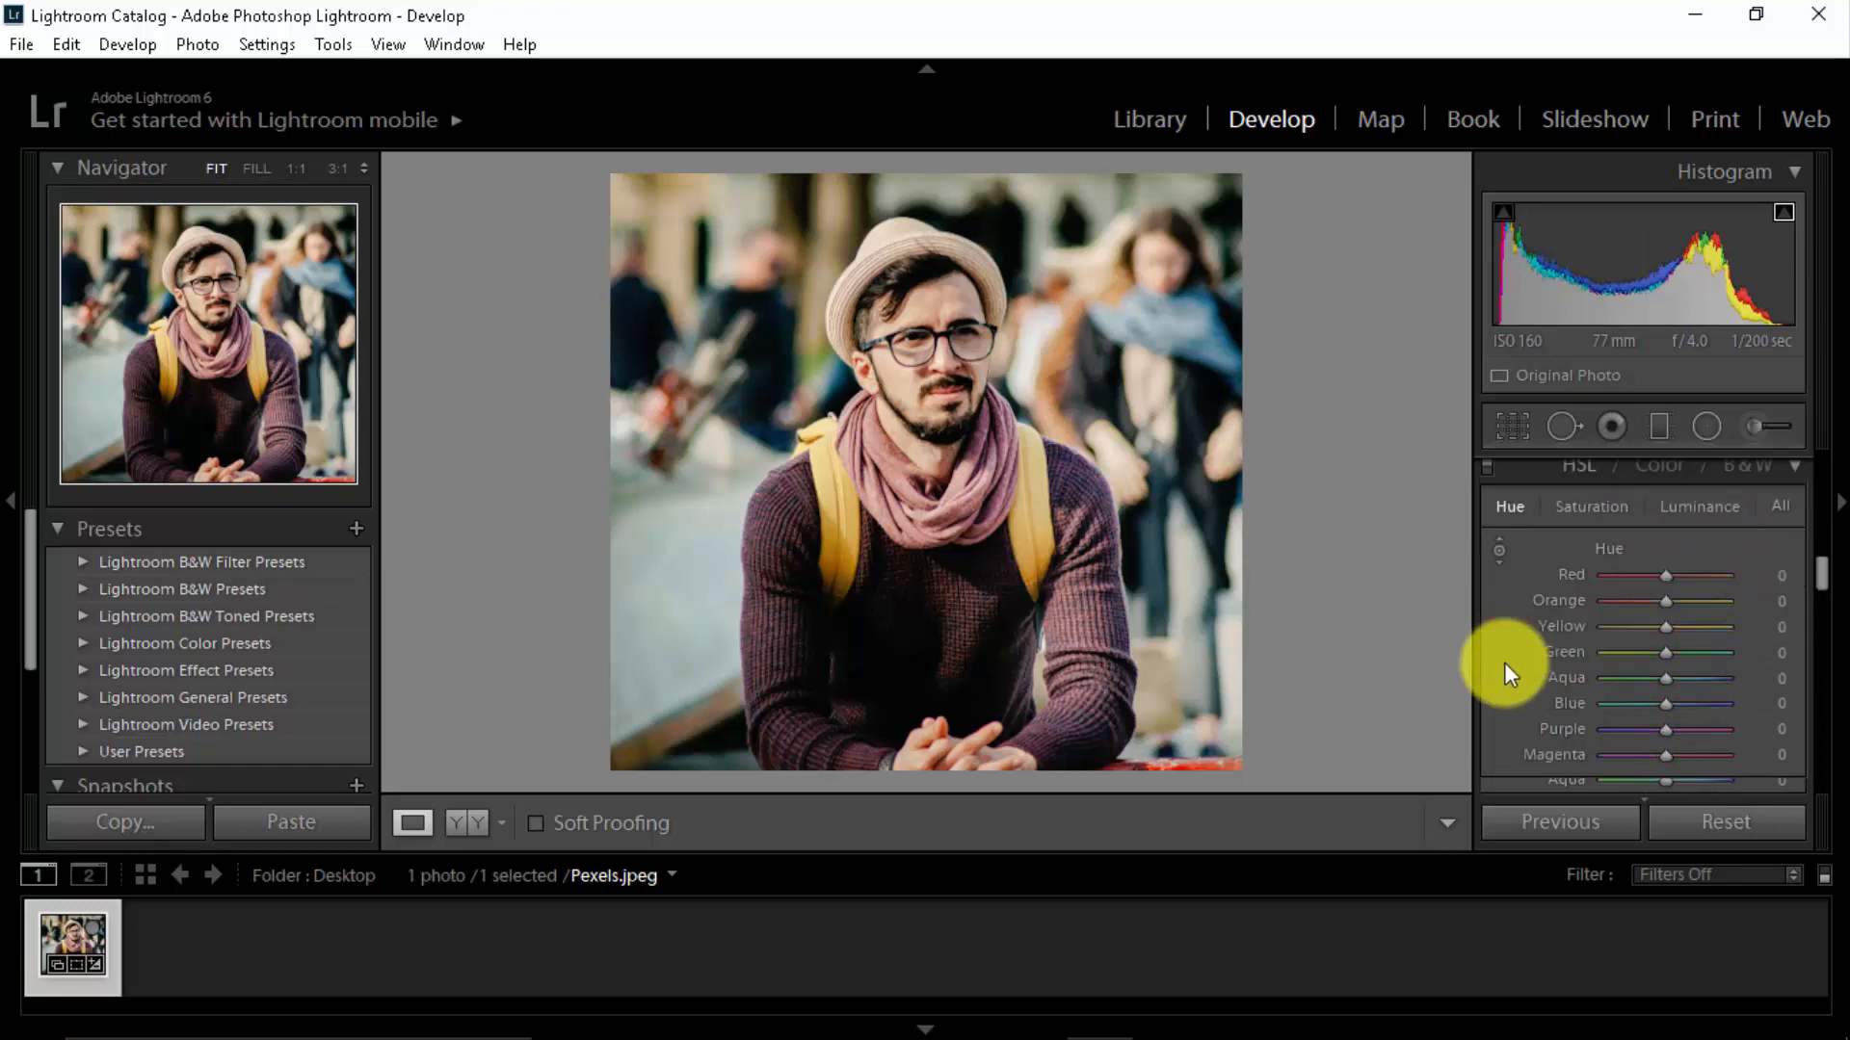
scroll(1511, 628, "up", 2)
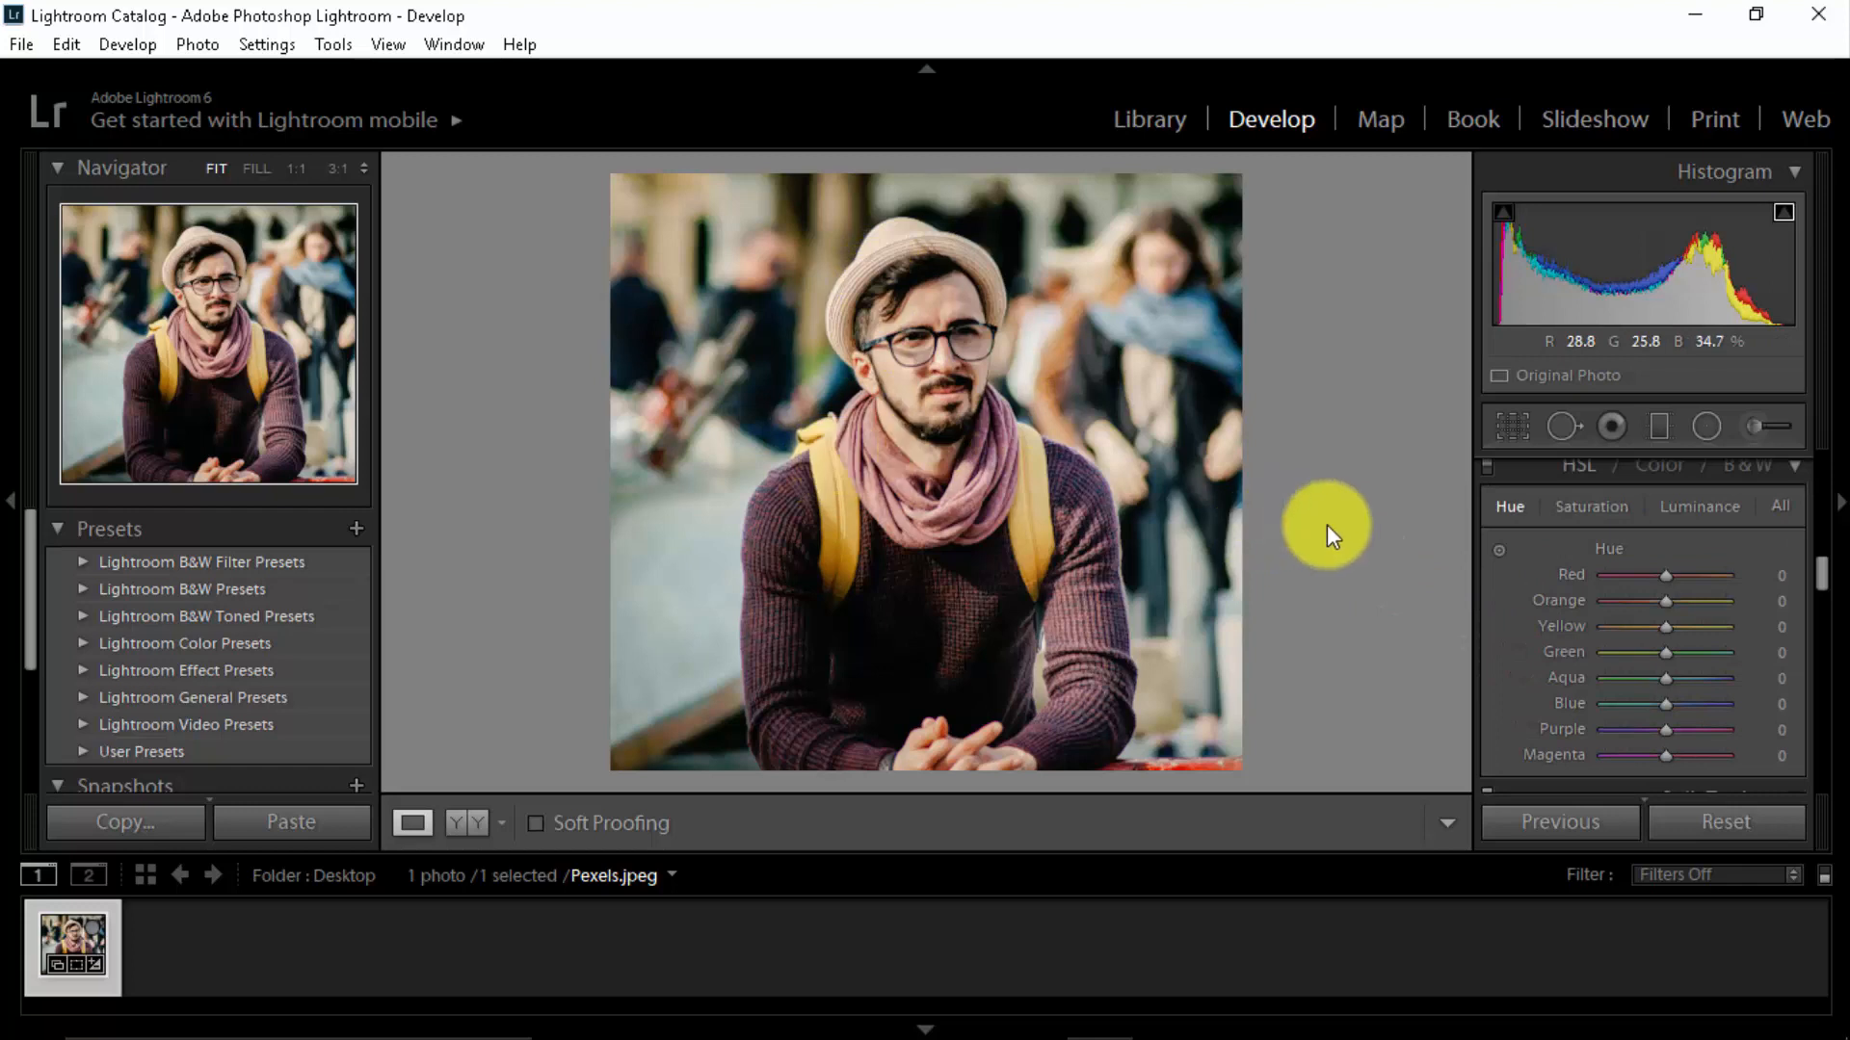
Try the Yellow hue at +100 on the portrait and reset it to 0.
left_click_drag(1667, 626, 1761, 627)
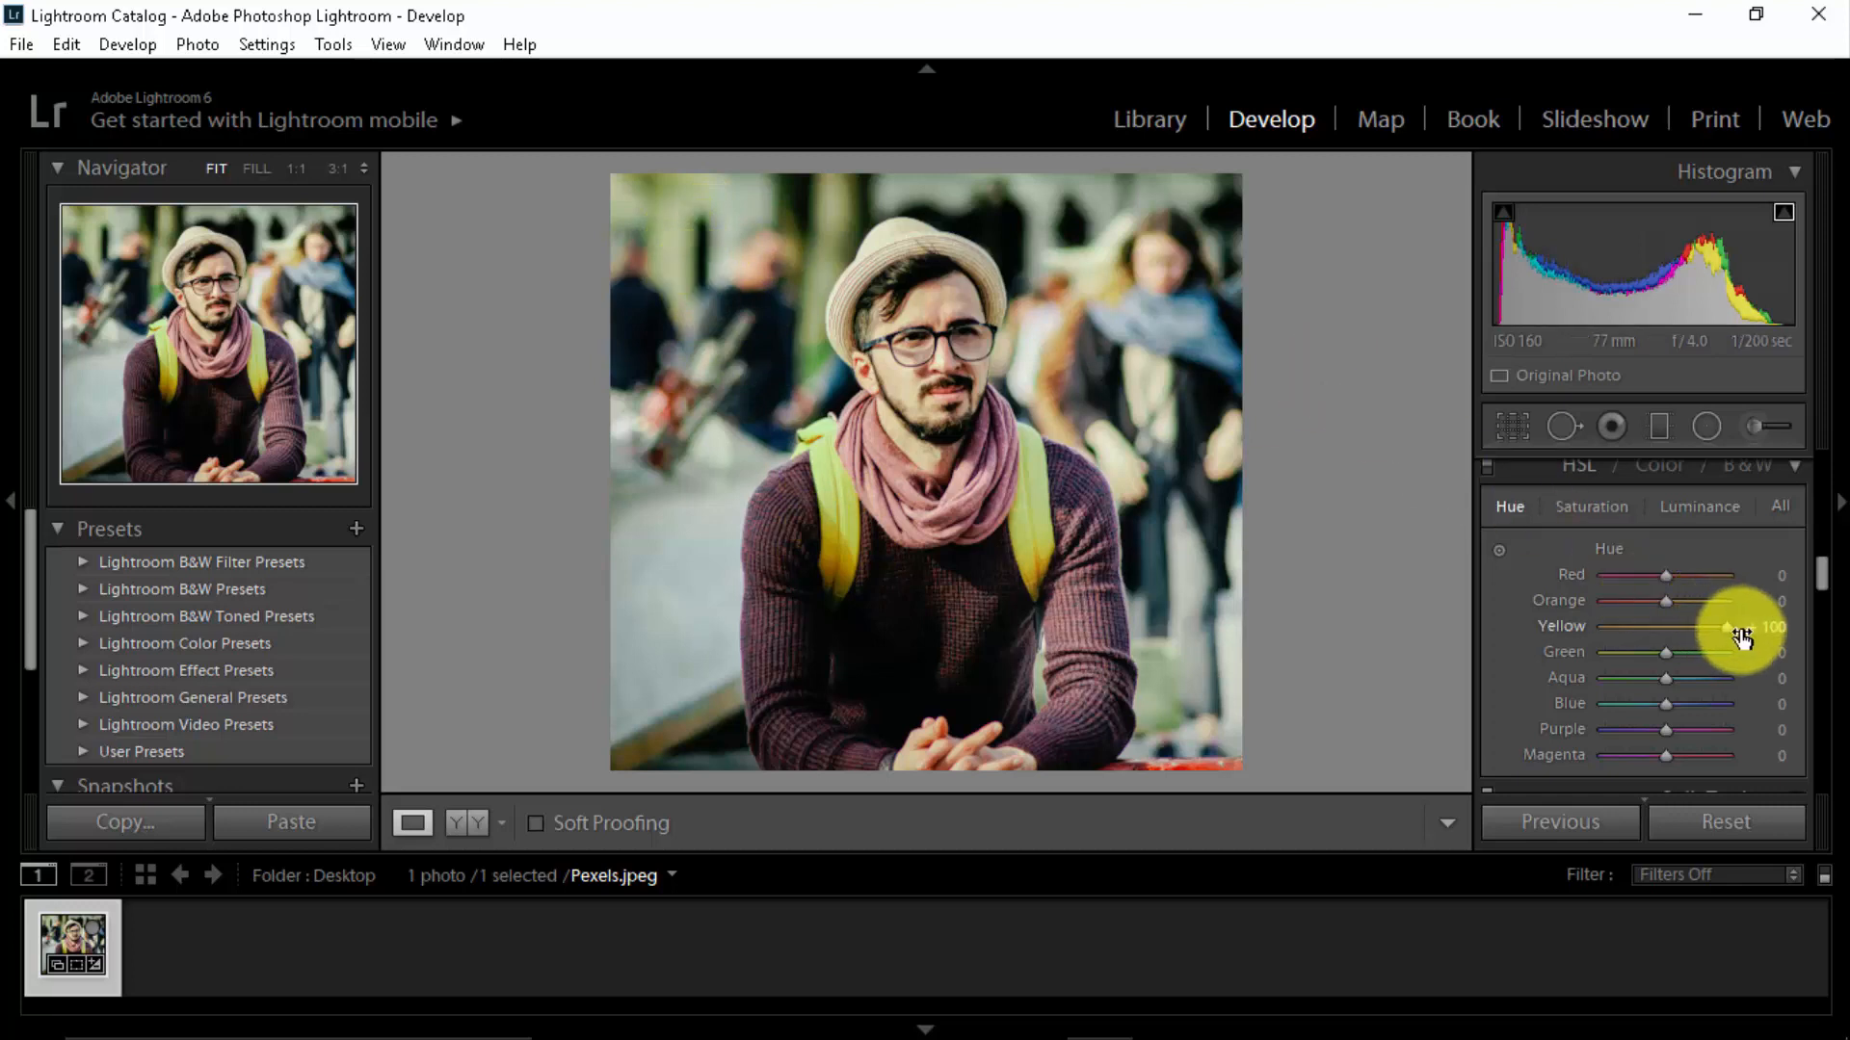
left_click_drag(1731, 630, 1669, 636)
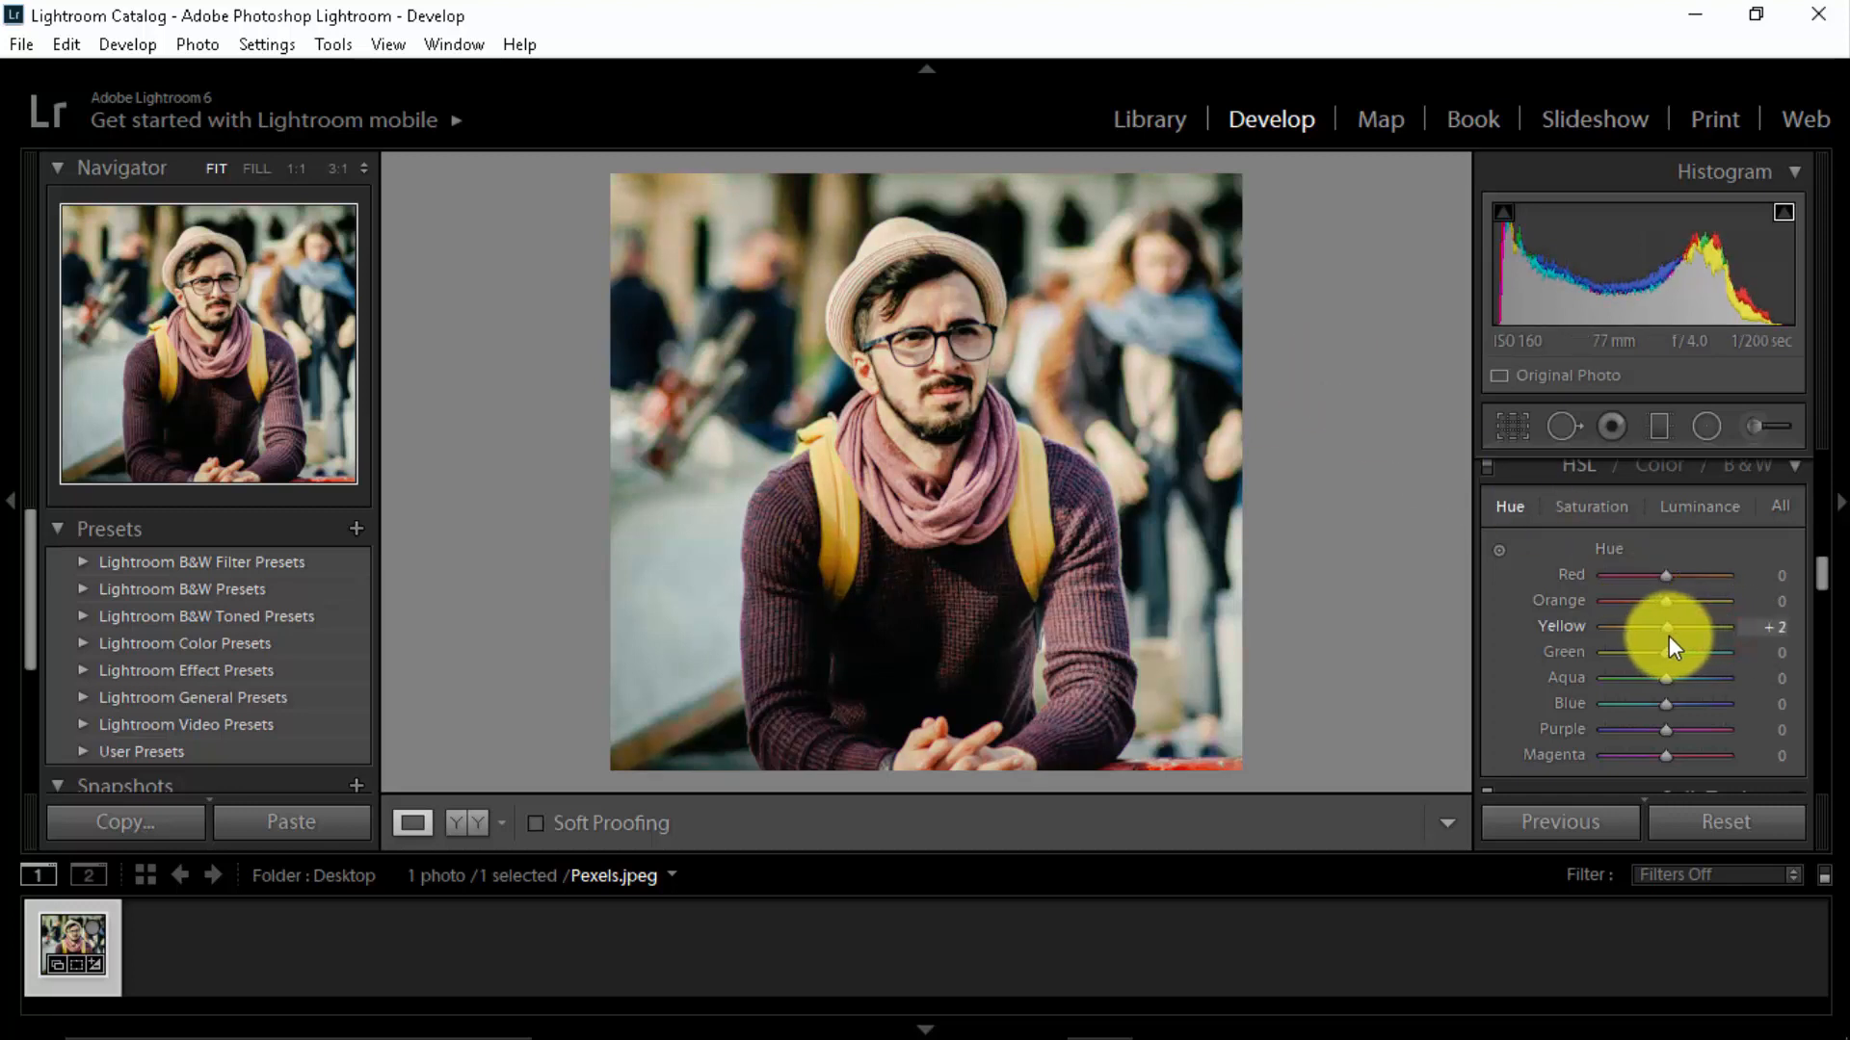
left_click(1778, 636)
key("Return")
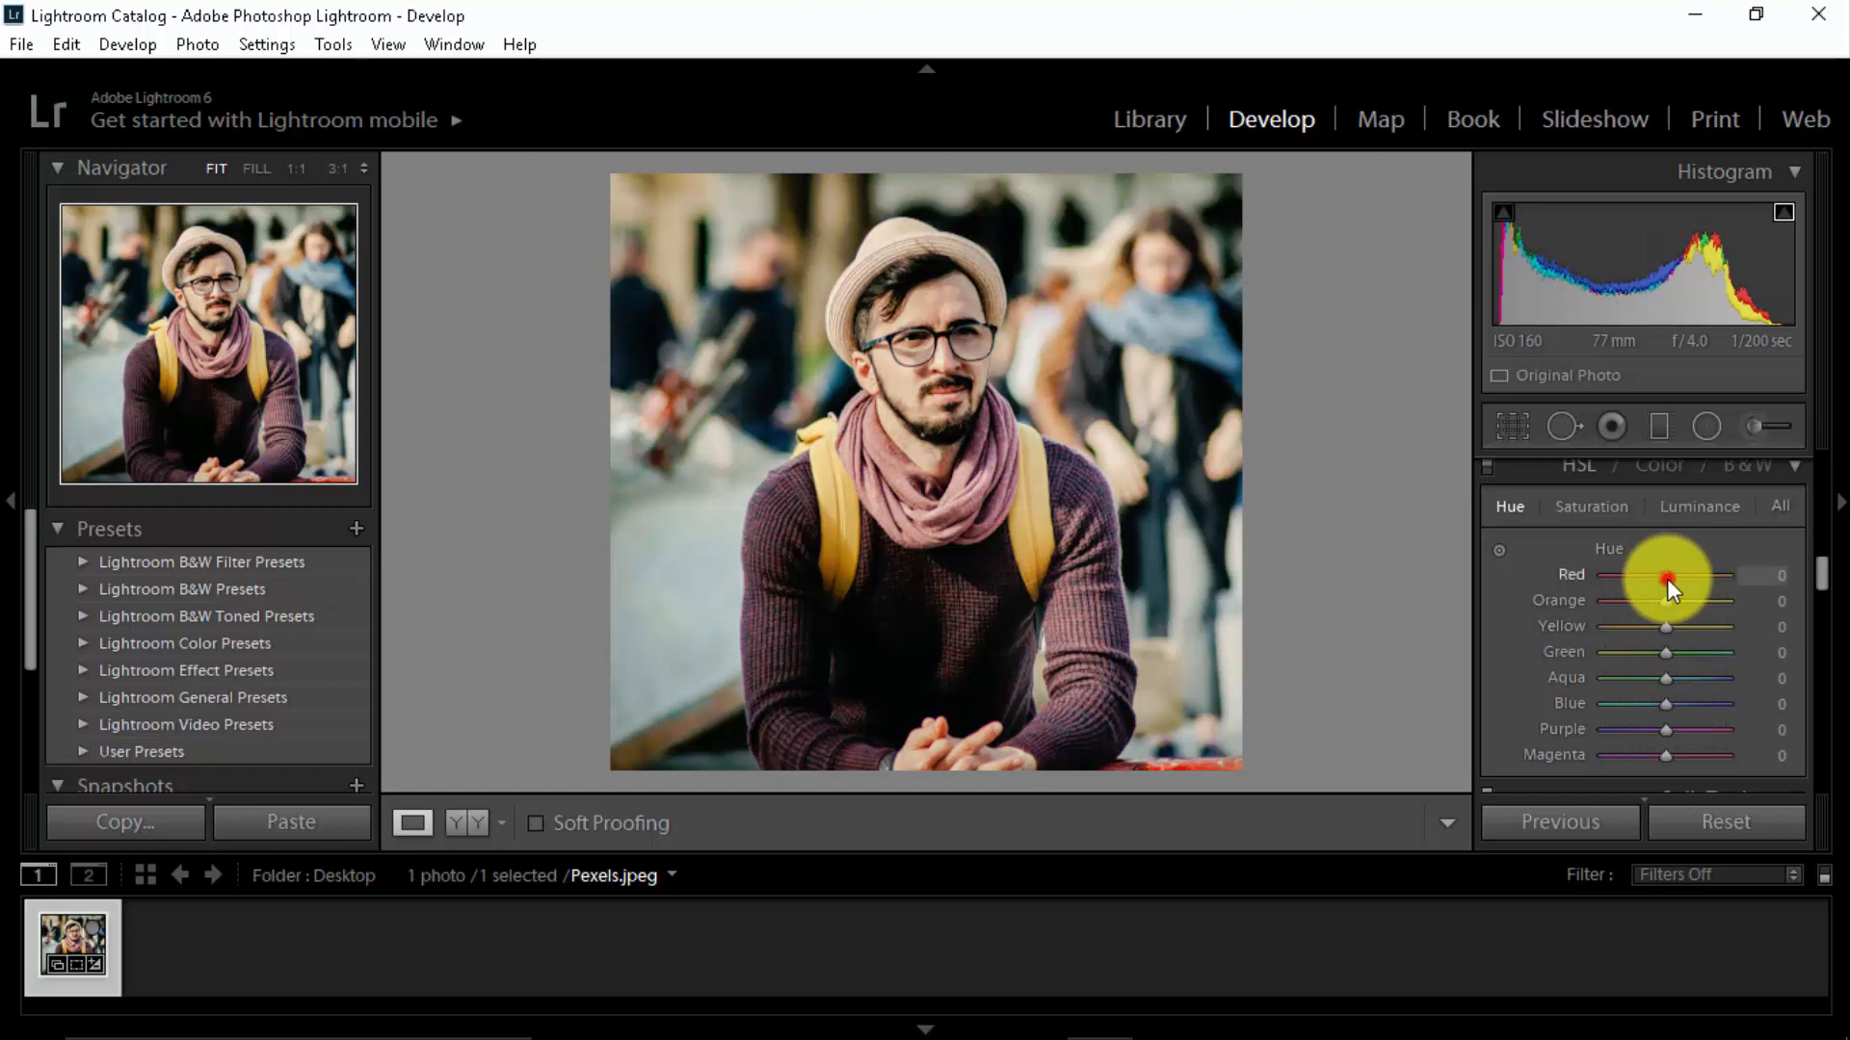
Set the hue of Red to +7, Orange to +9, Yellow to -20 and Green to +8.
left_click_drag(1667, 578, 1672, 580)
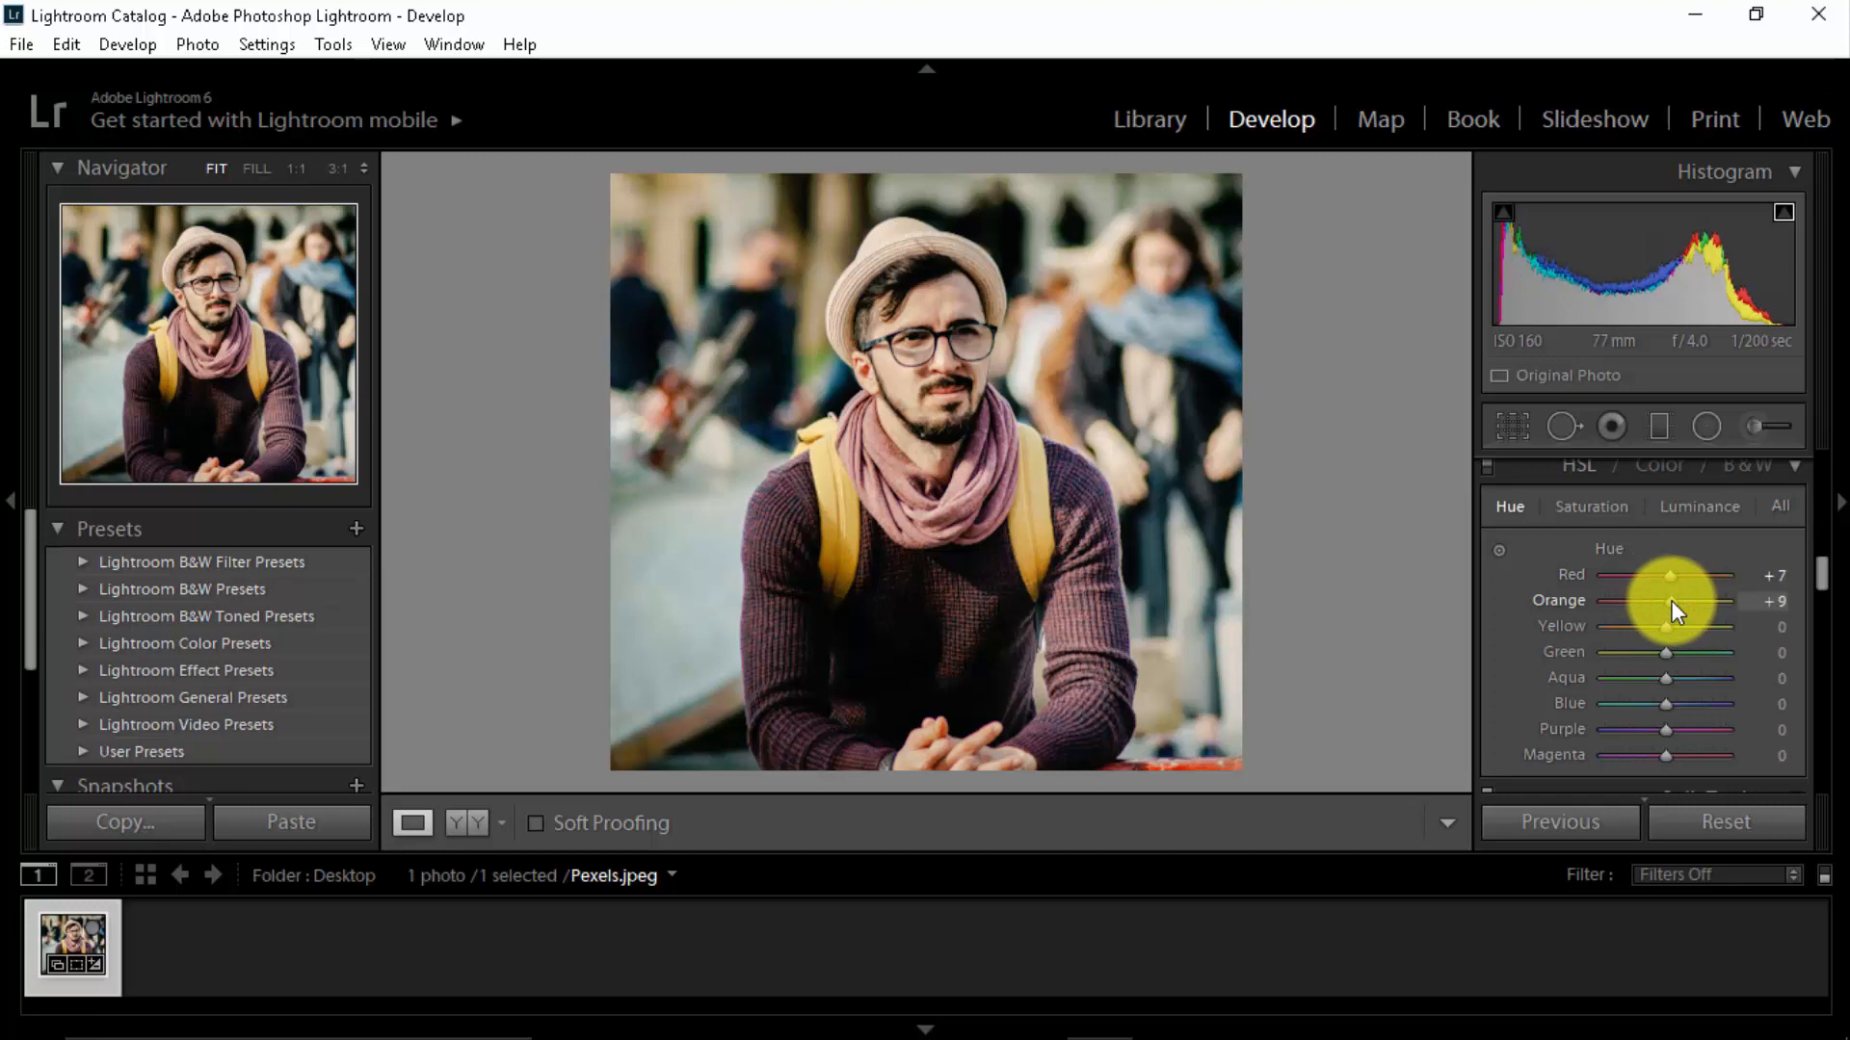
left_click_drag(1666, 628, 1653, 628)
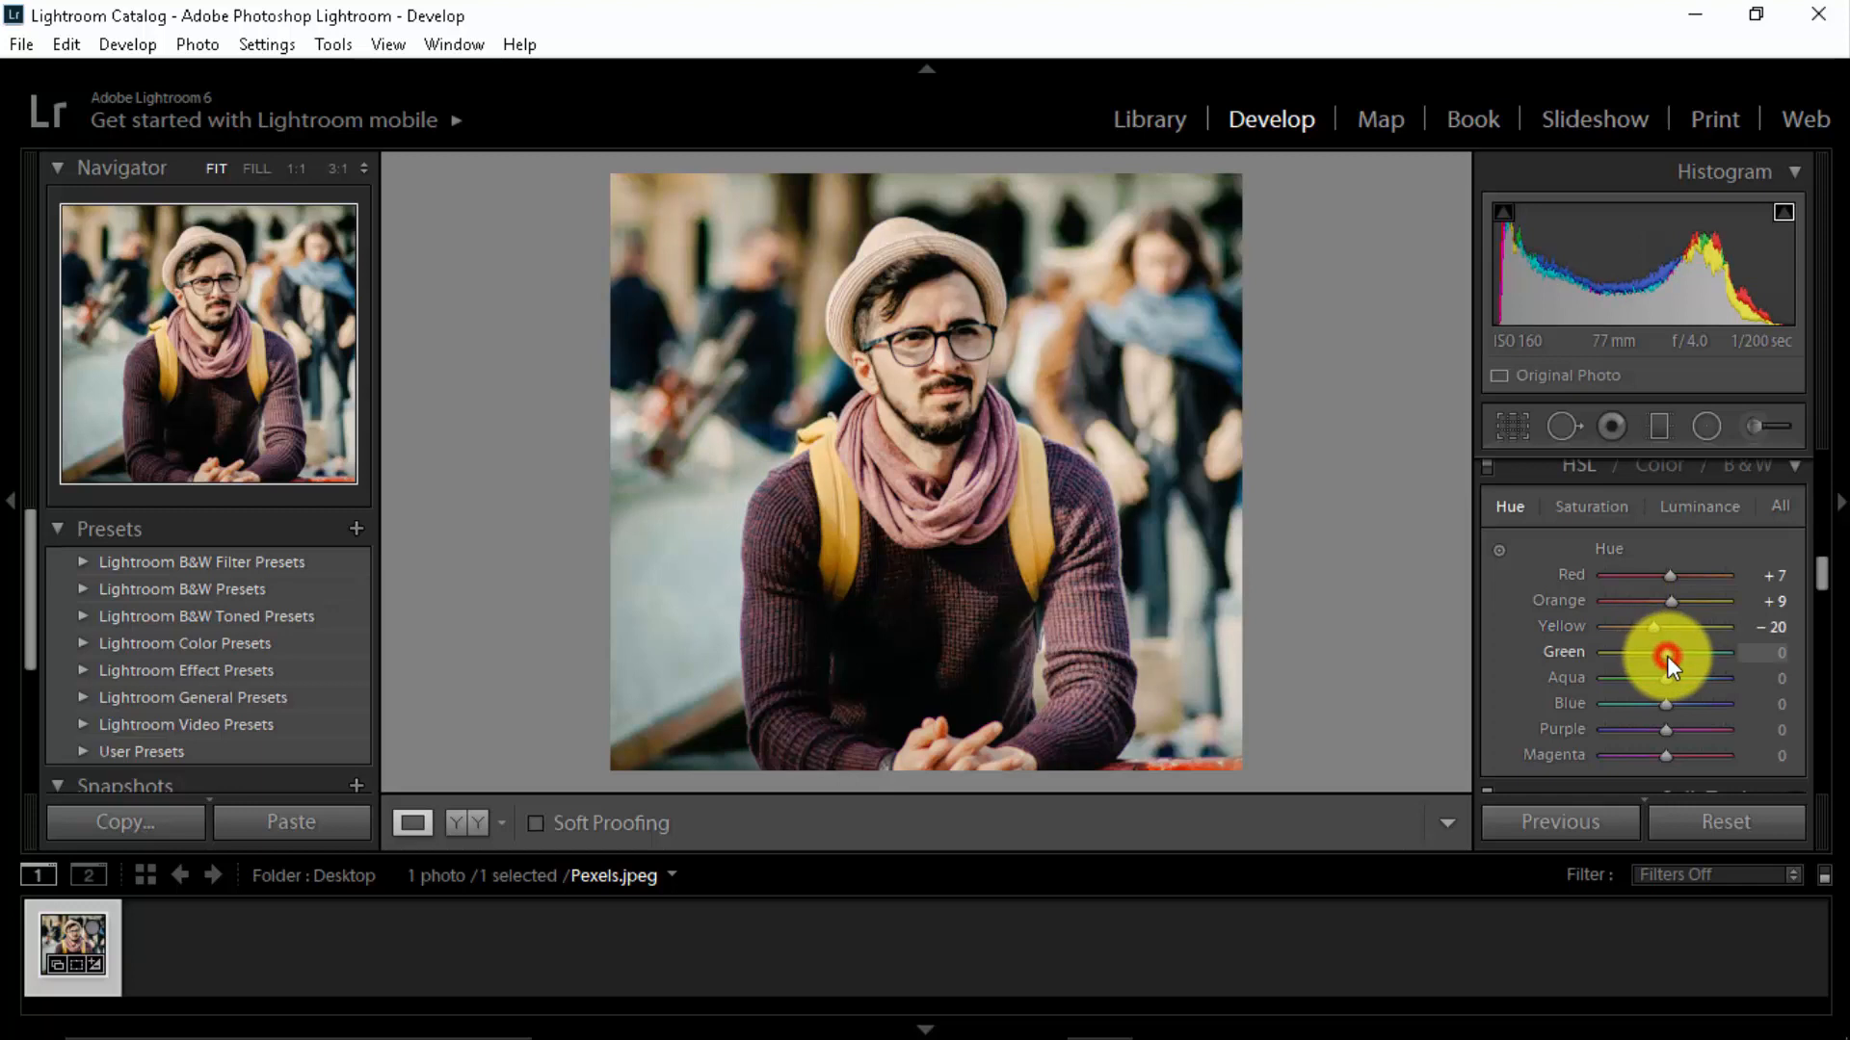
left_click(1785, 654)
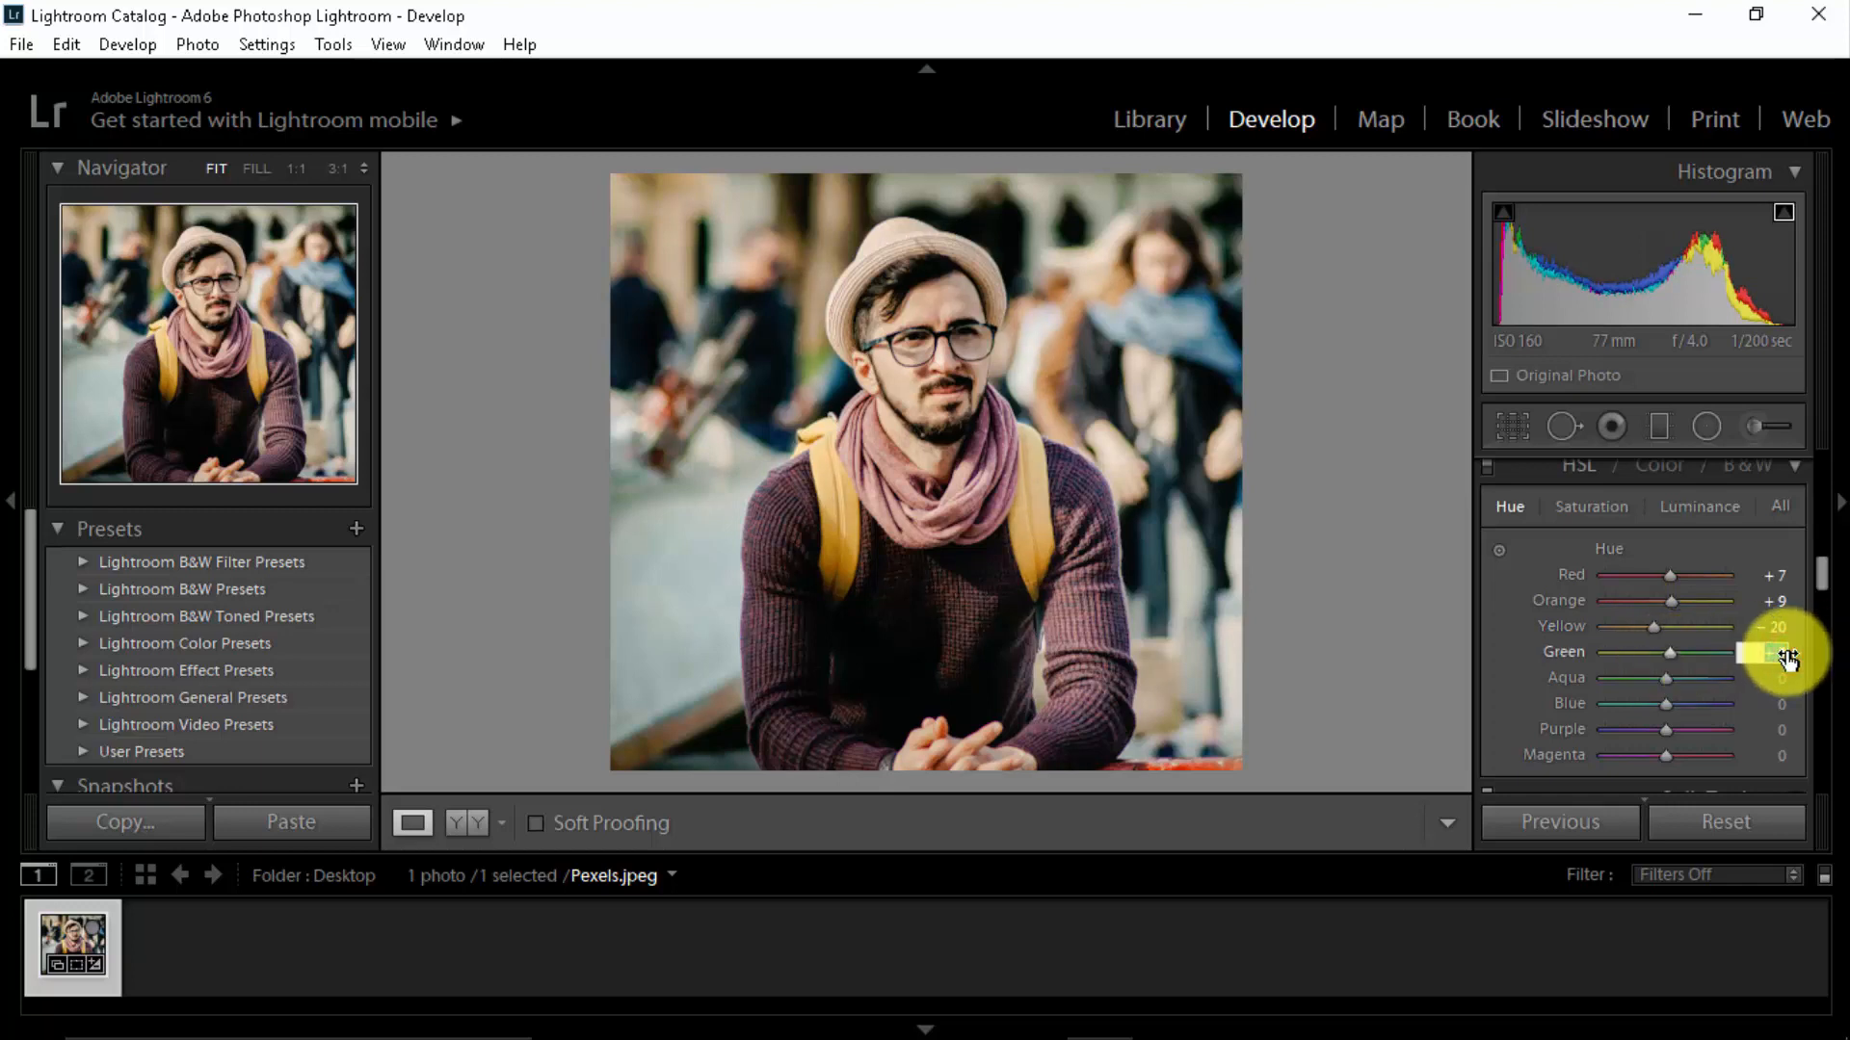
type("8")
key("Return")
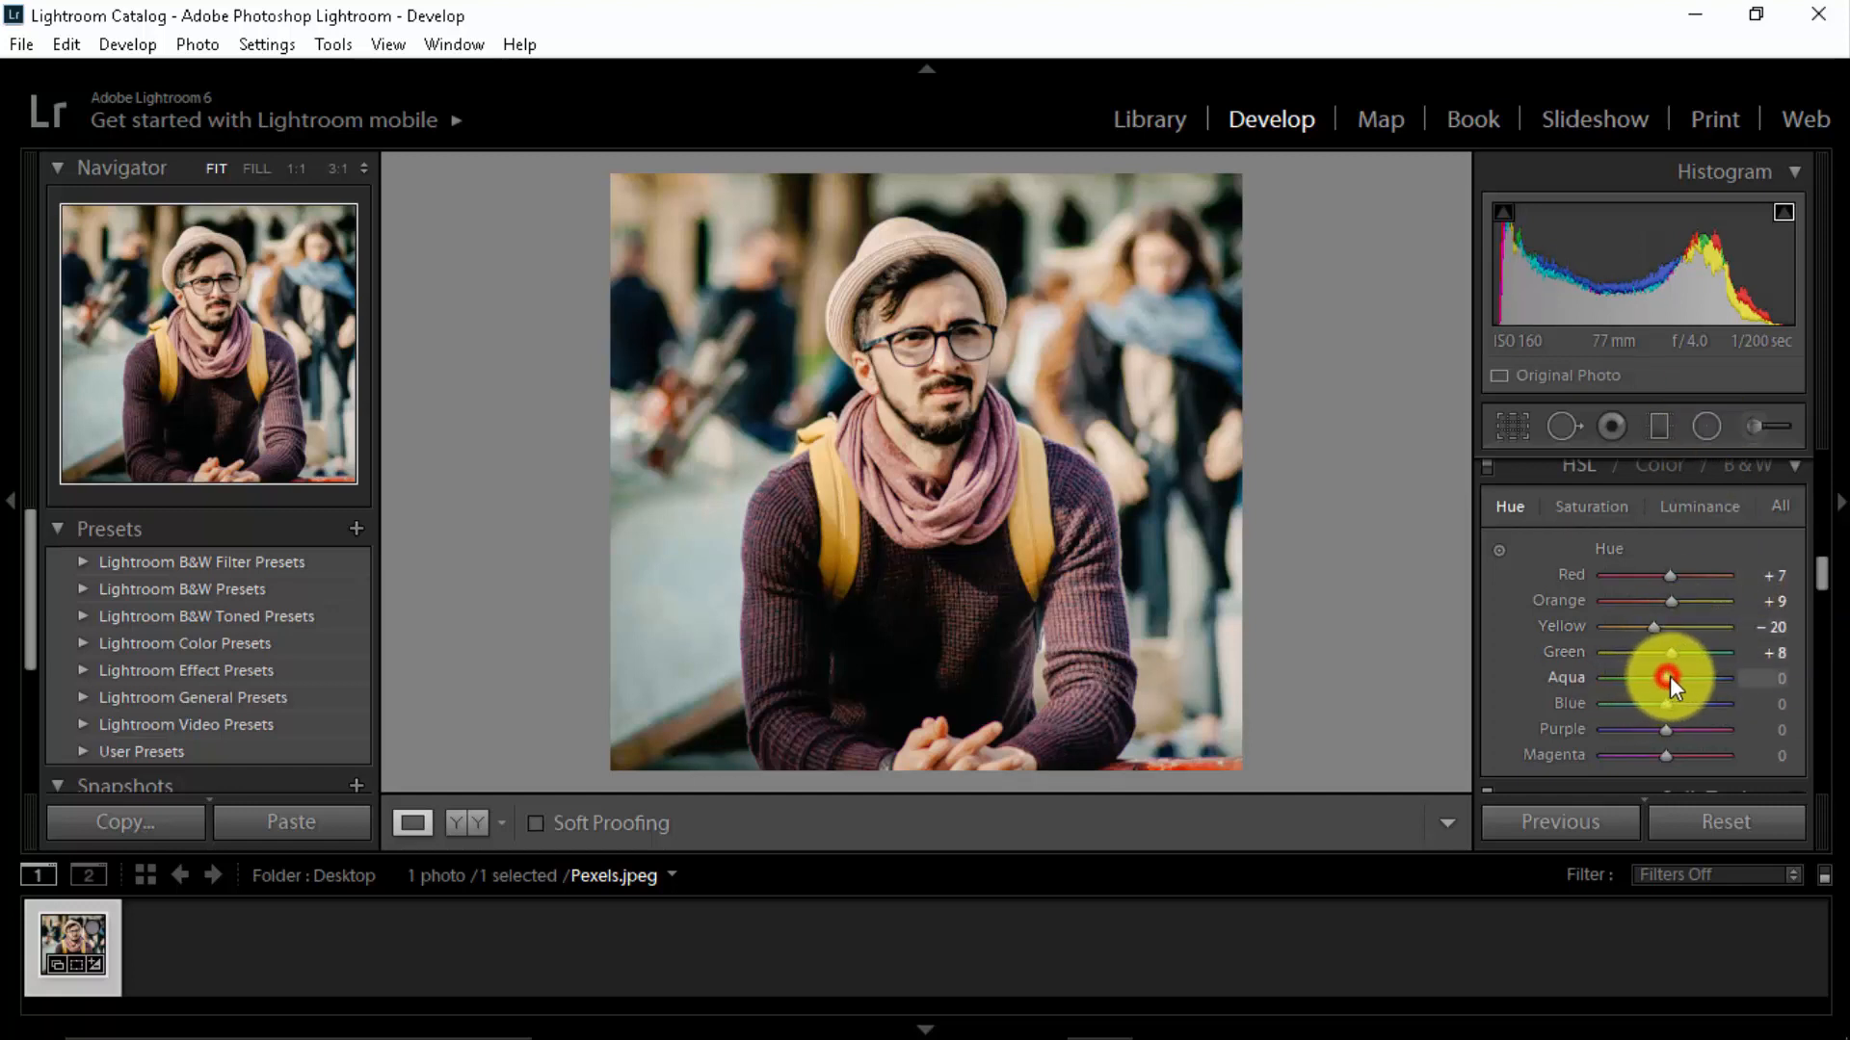
Set the Aqua hue to +20 and the Blue hue to -22, trying Purple at +9 and resetting it to 0.
left_click_drag(1669, 676, 1679, 677)
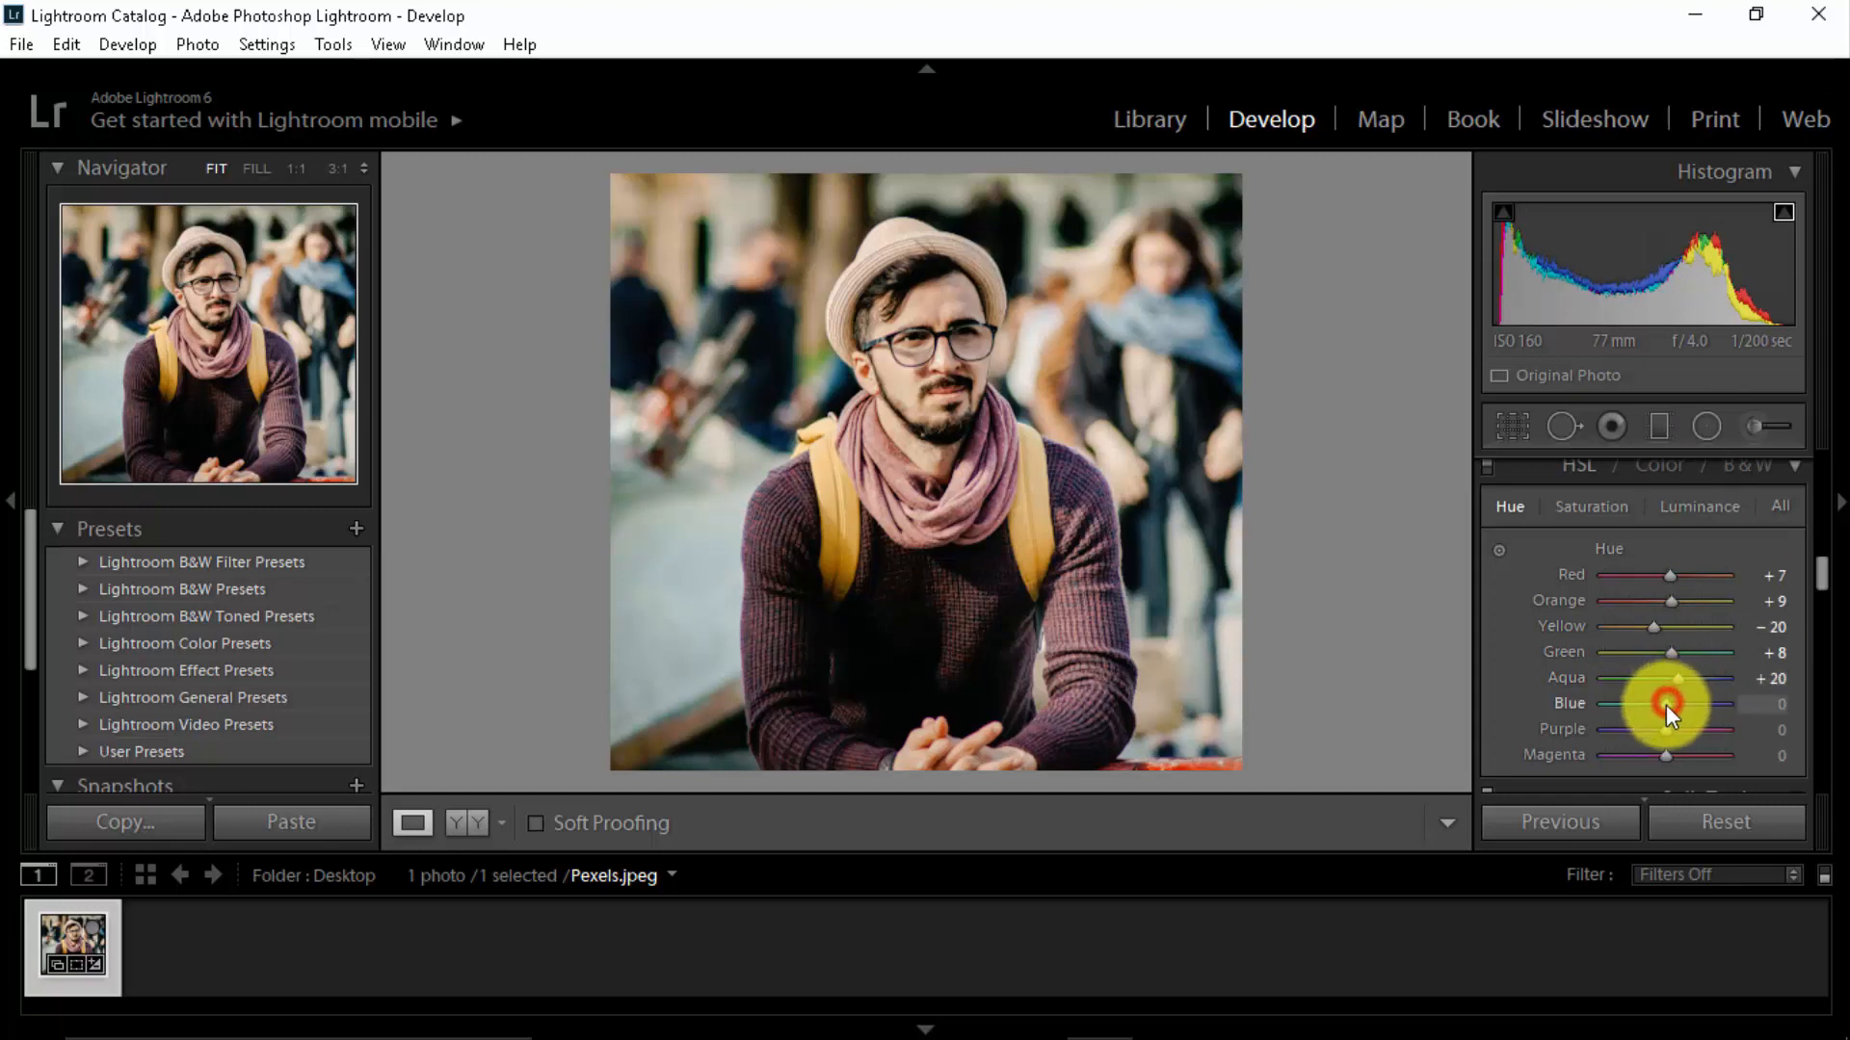
mouse_move(1667, 703)
left_mouse_down()
mouse_move(1674, 730)
mouse_move(1645, 736)
mouse_move(1710, 733)
mouse_move(1670, 734)
left_mouse_up()
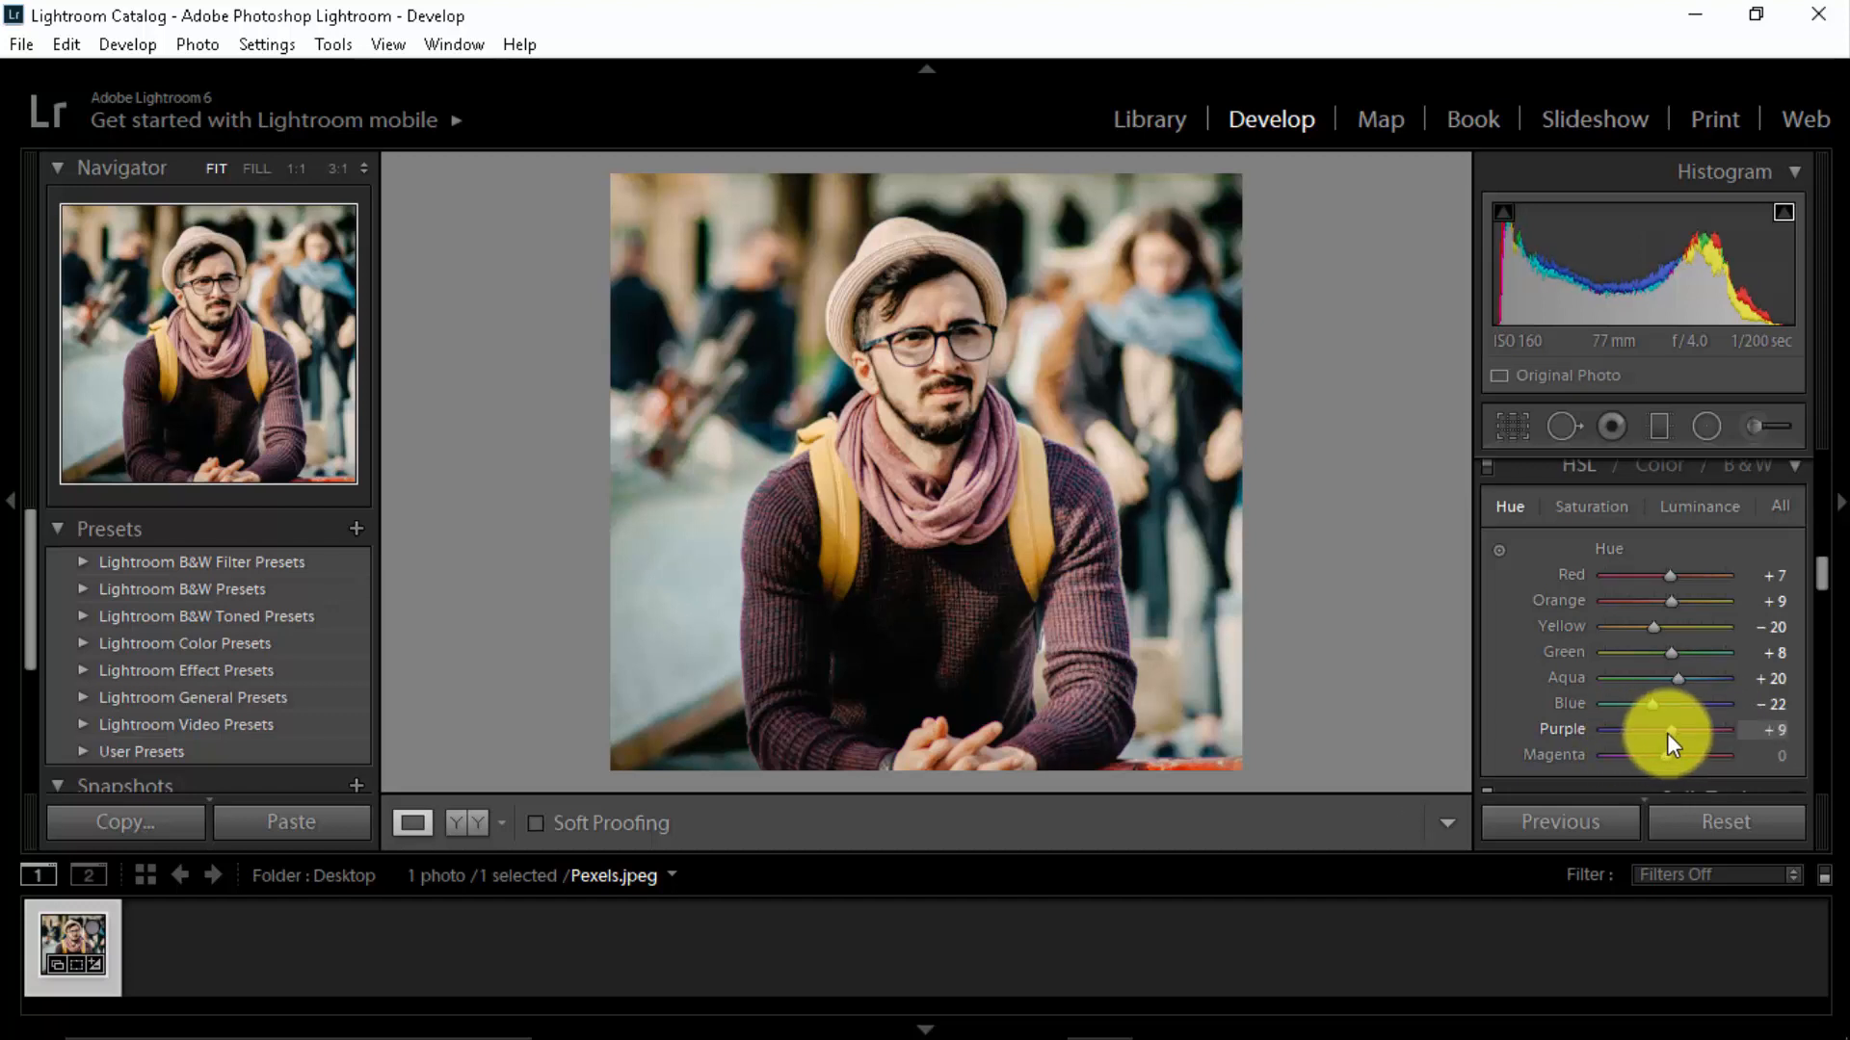
double_click(1667, 732)
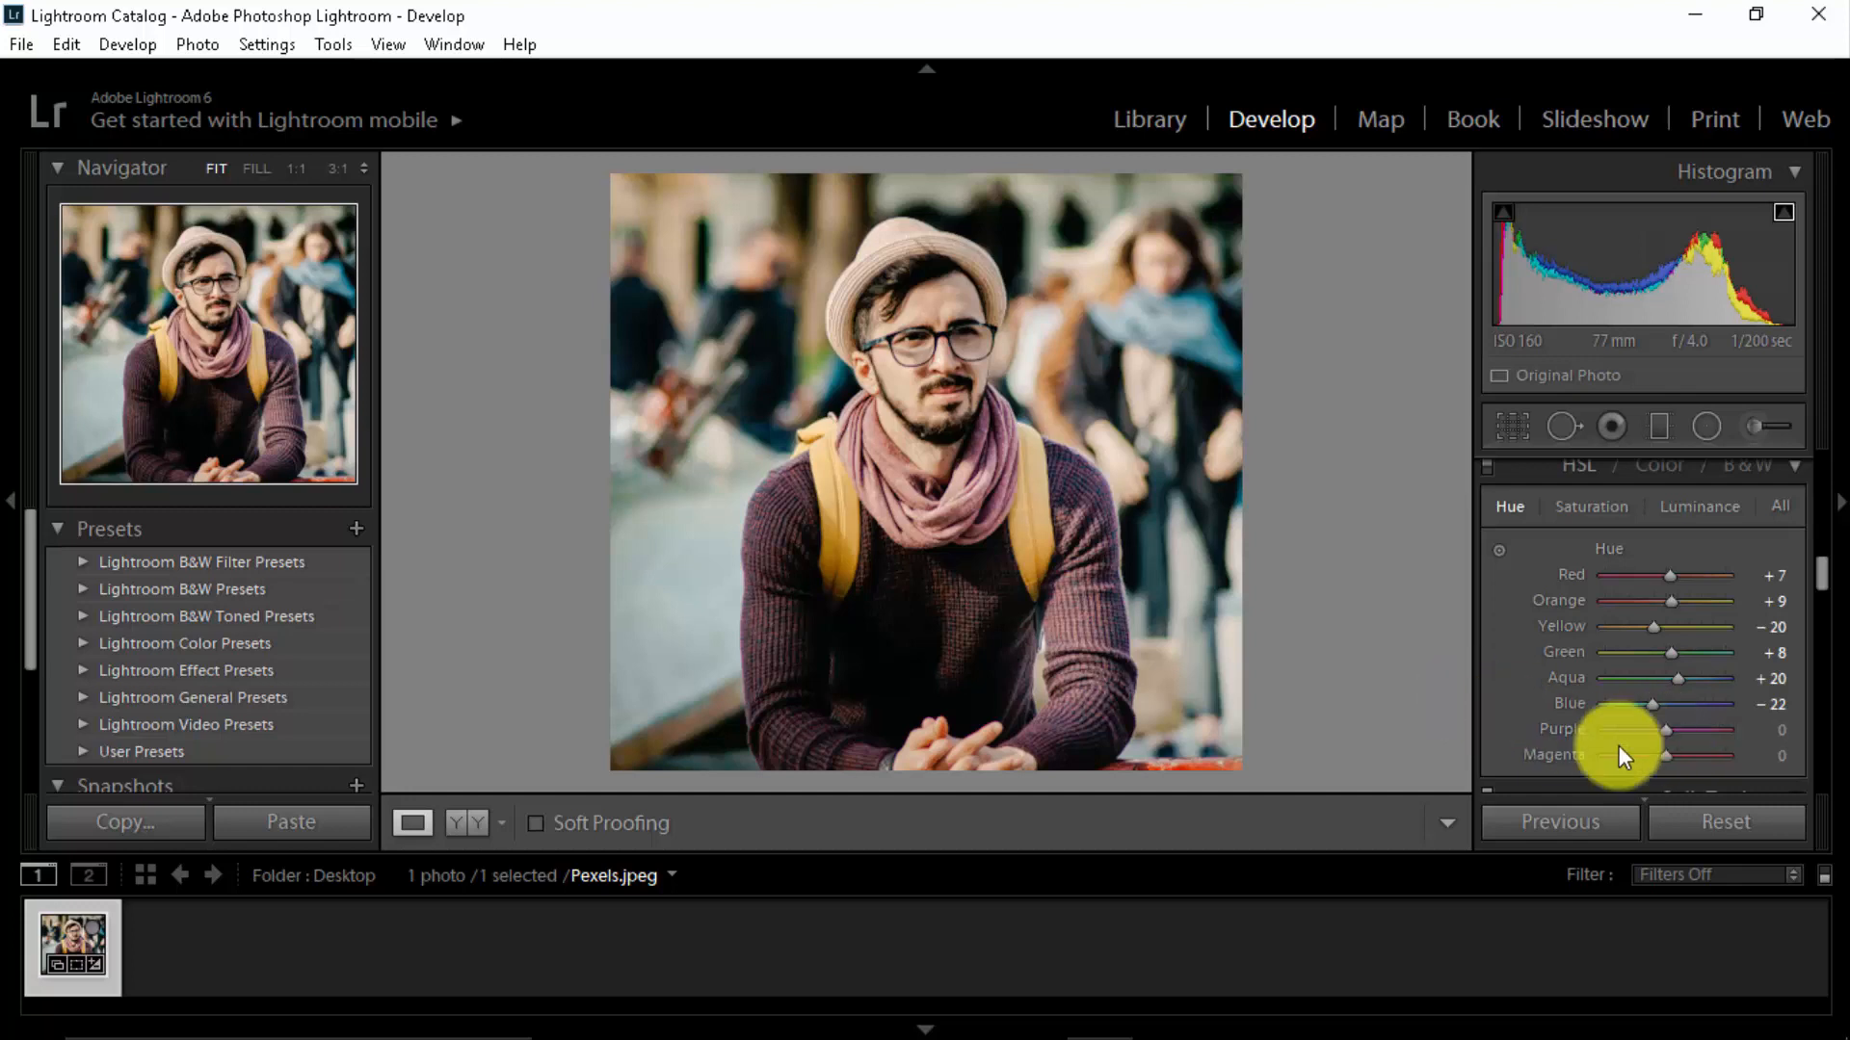
Try the Magenta hue at +18 and +4, check the effect on the scarf up close, and reset it to 0.
left_click_drag(1667, 755, 1718, 762)
left_click_drag(1572, 761, 1677, 753)
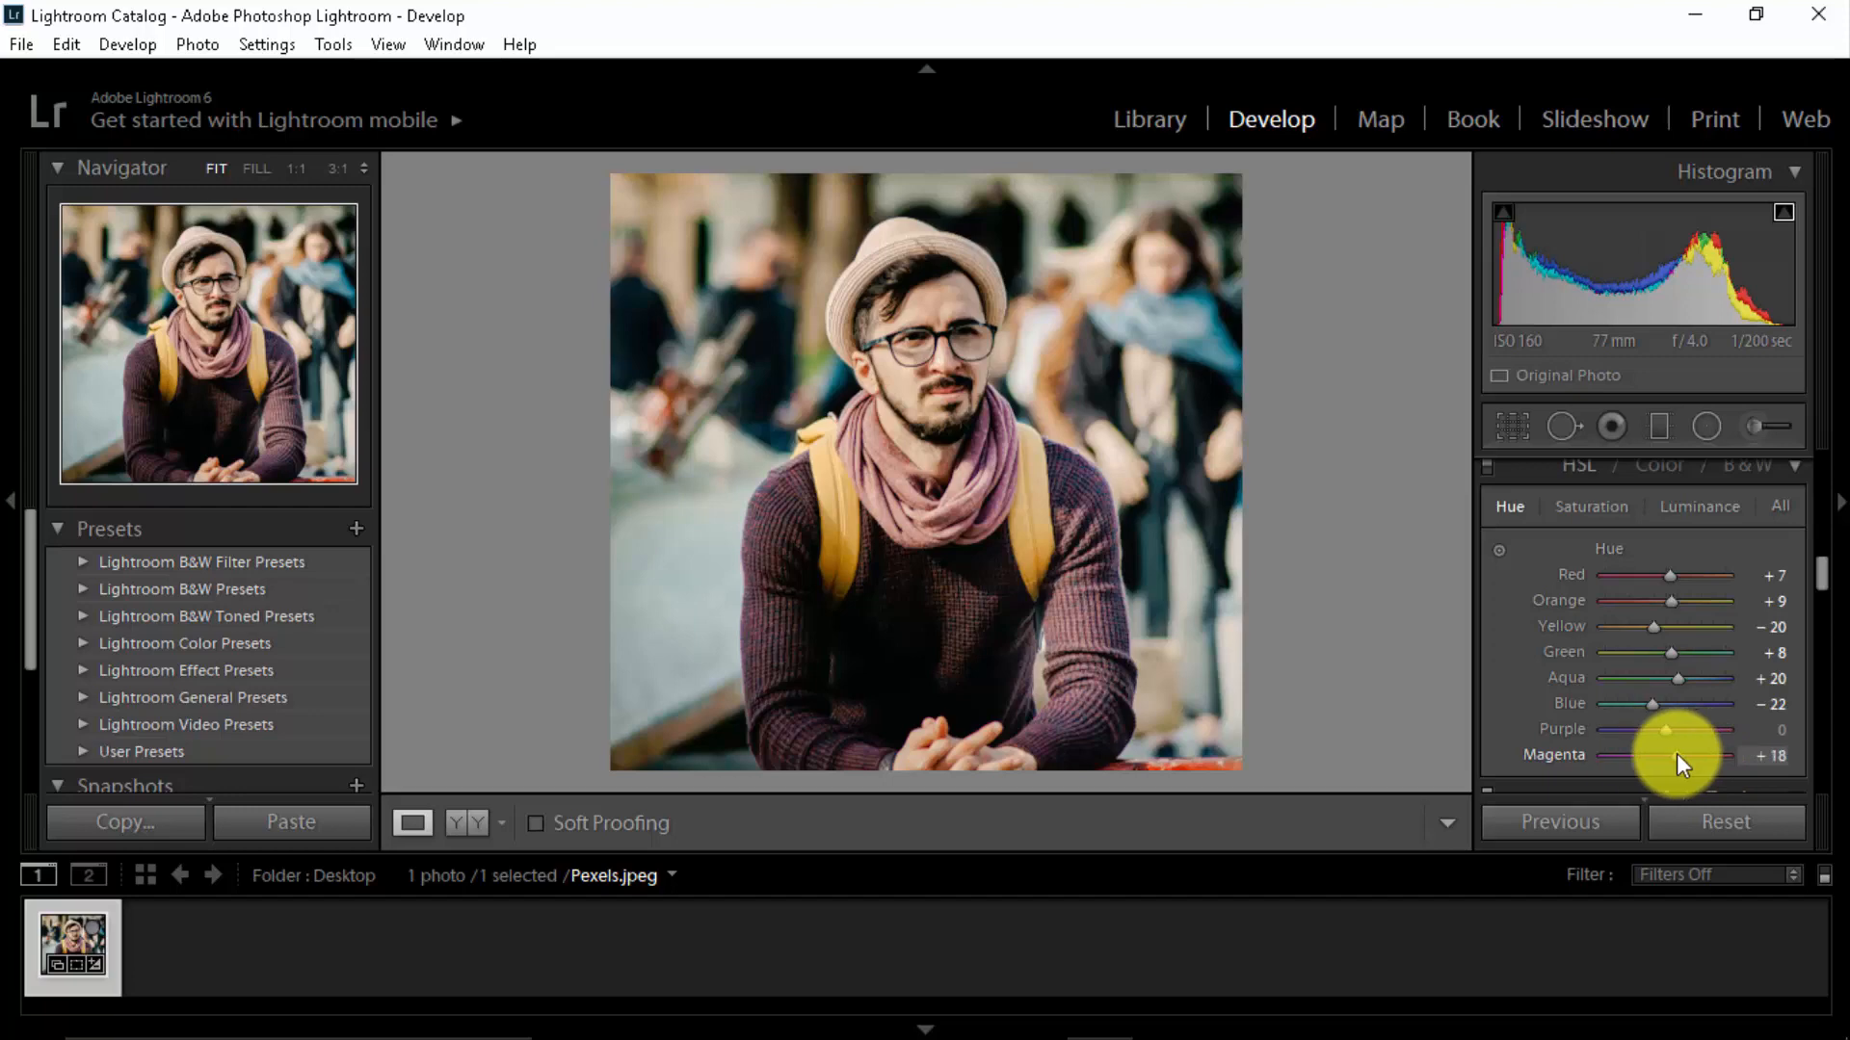
left_click(988, 443)
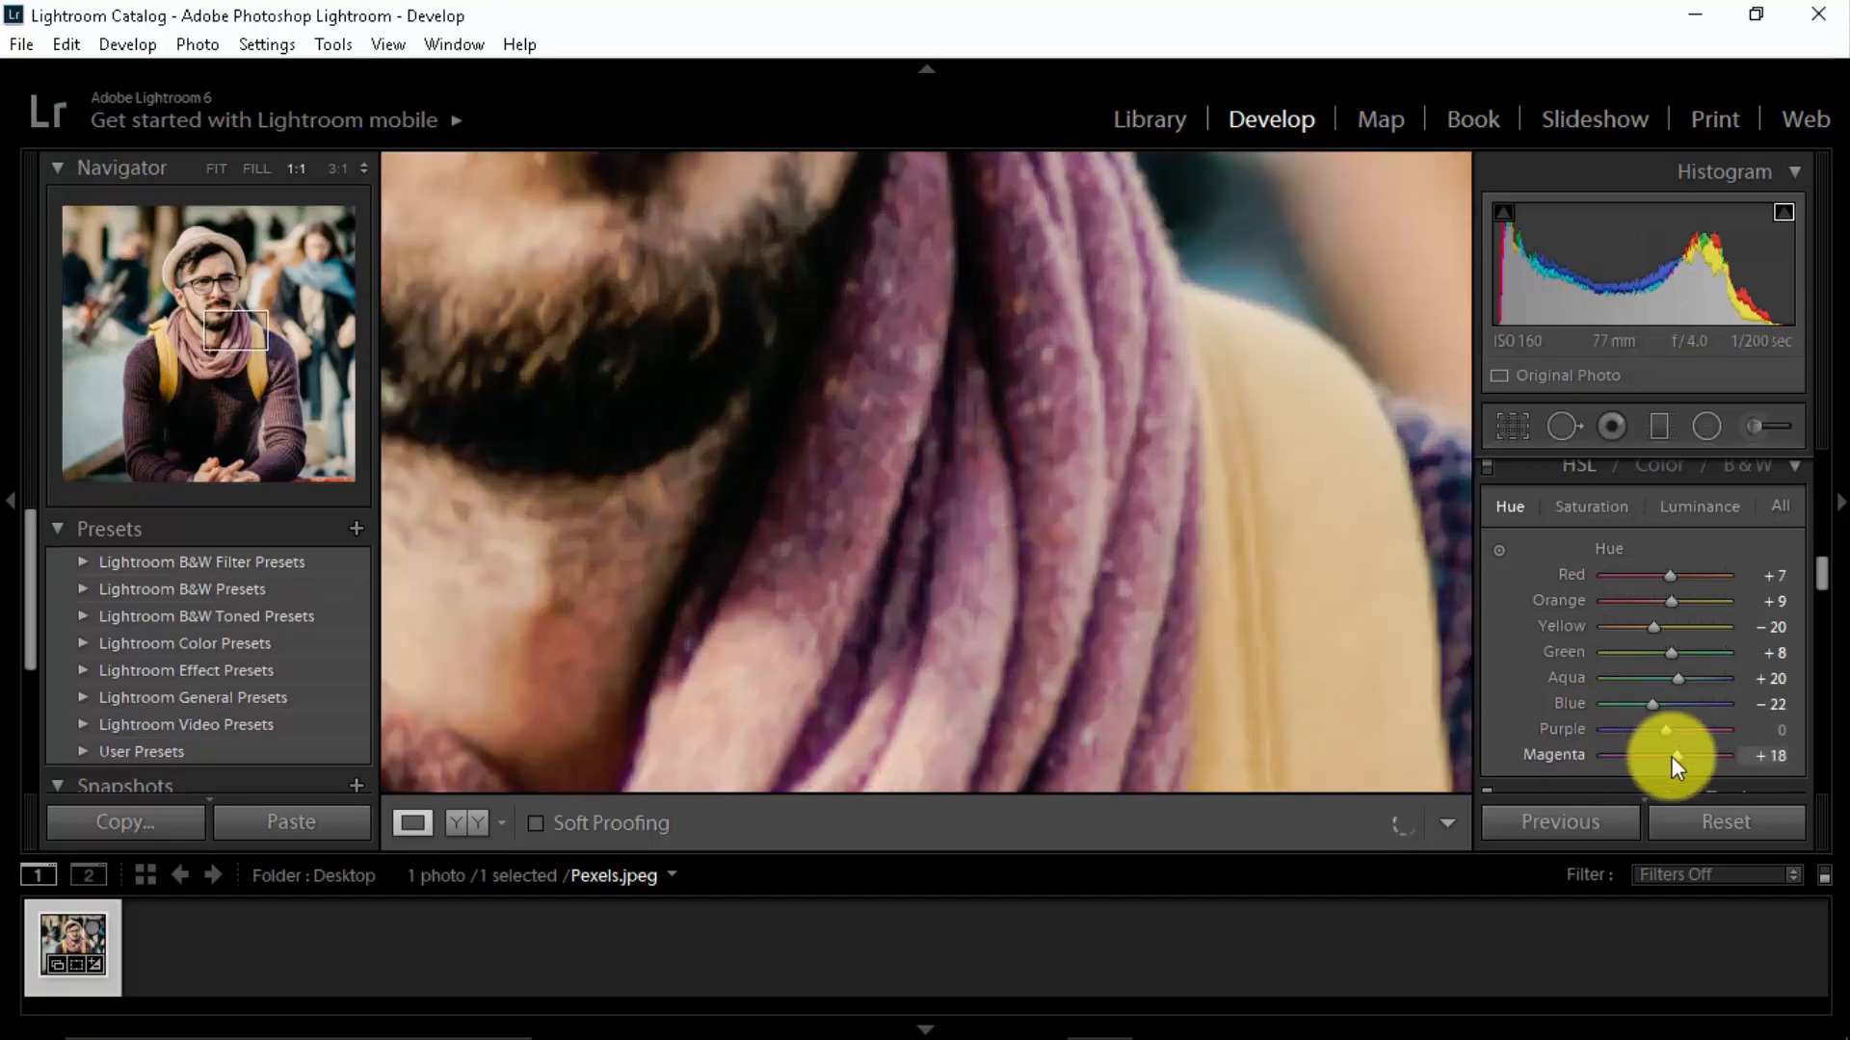
left_click_drag(1723, 760, 1664, 762)
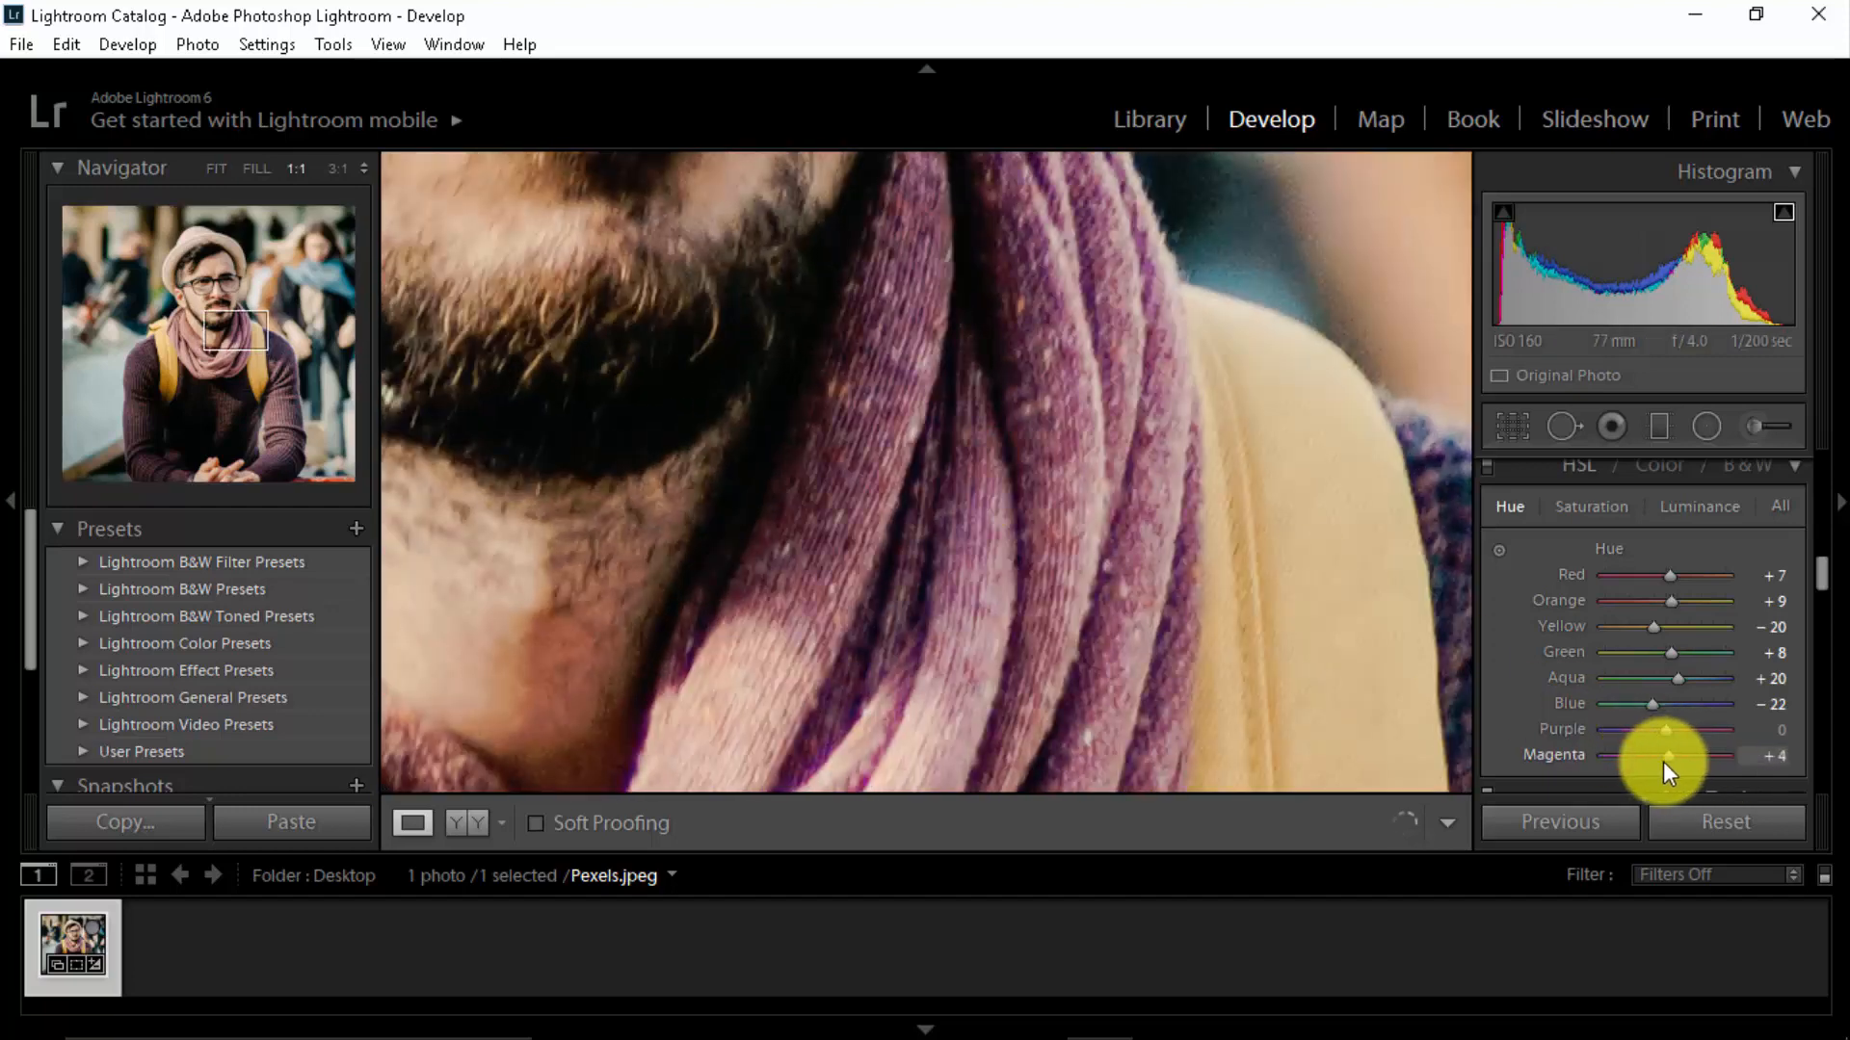
left_click(1765, 757)
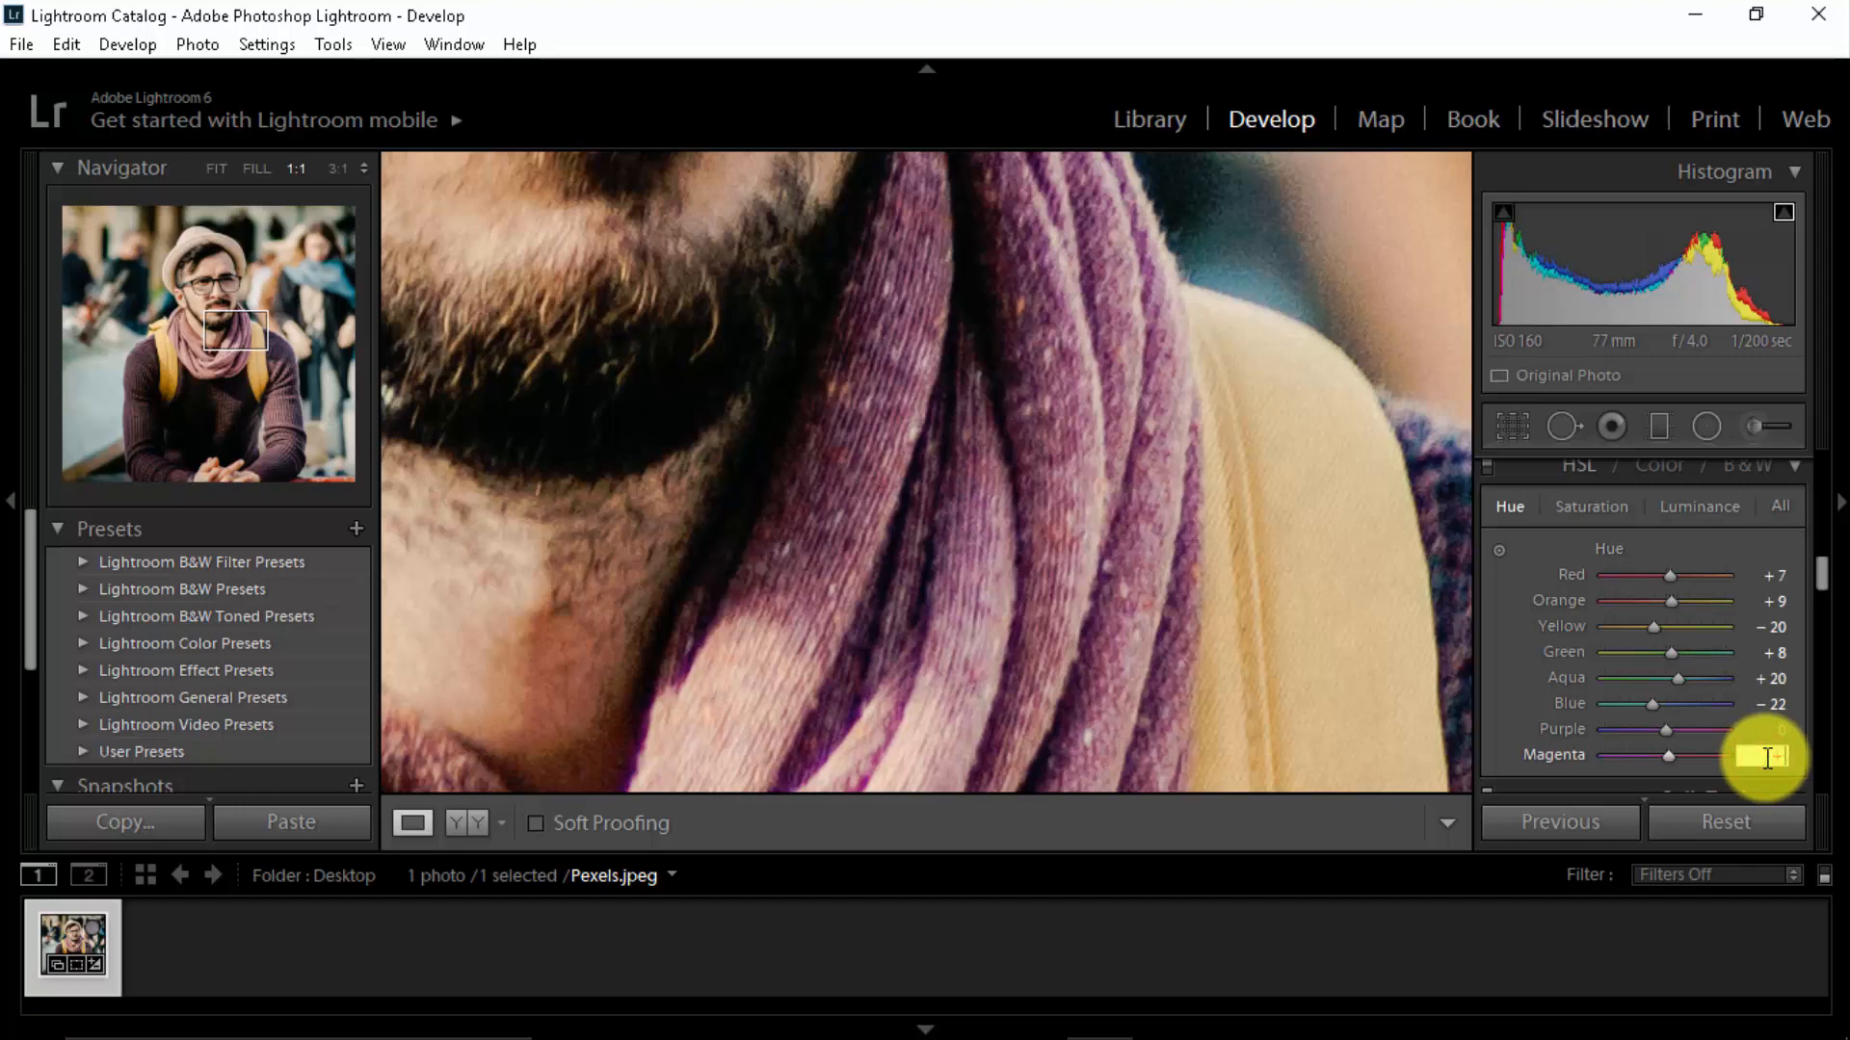
type("0")
key("Return")
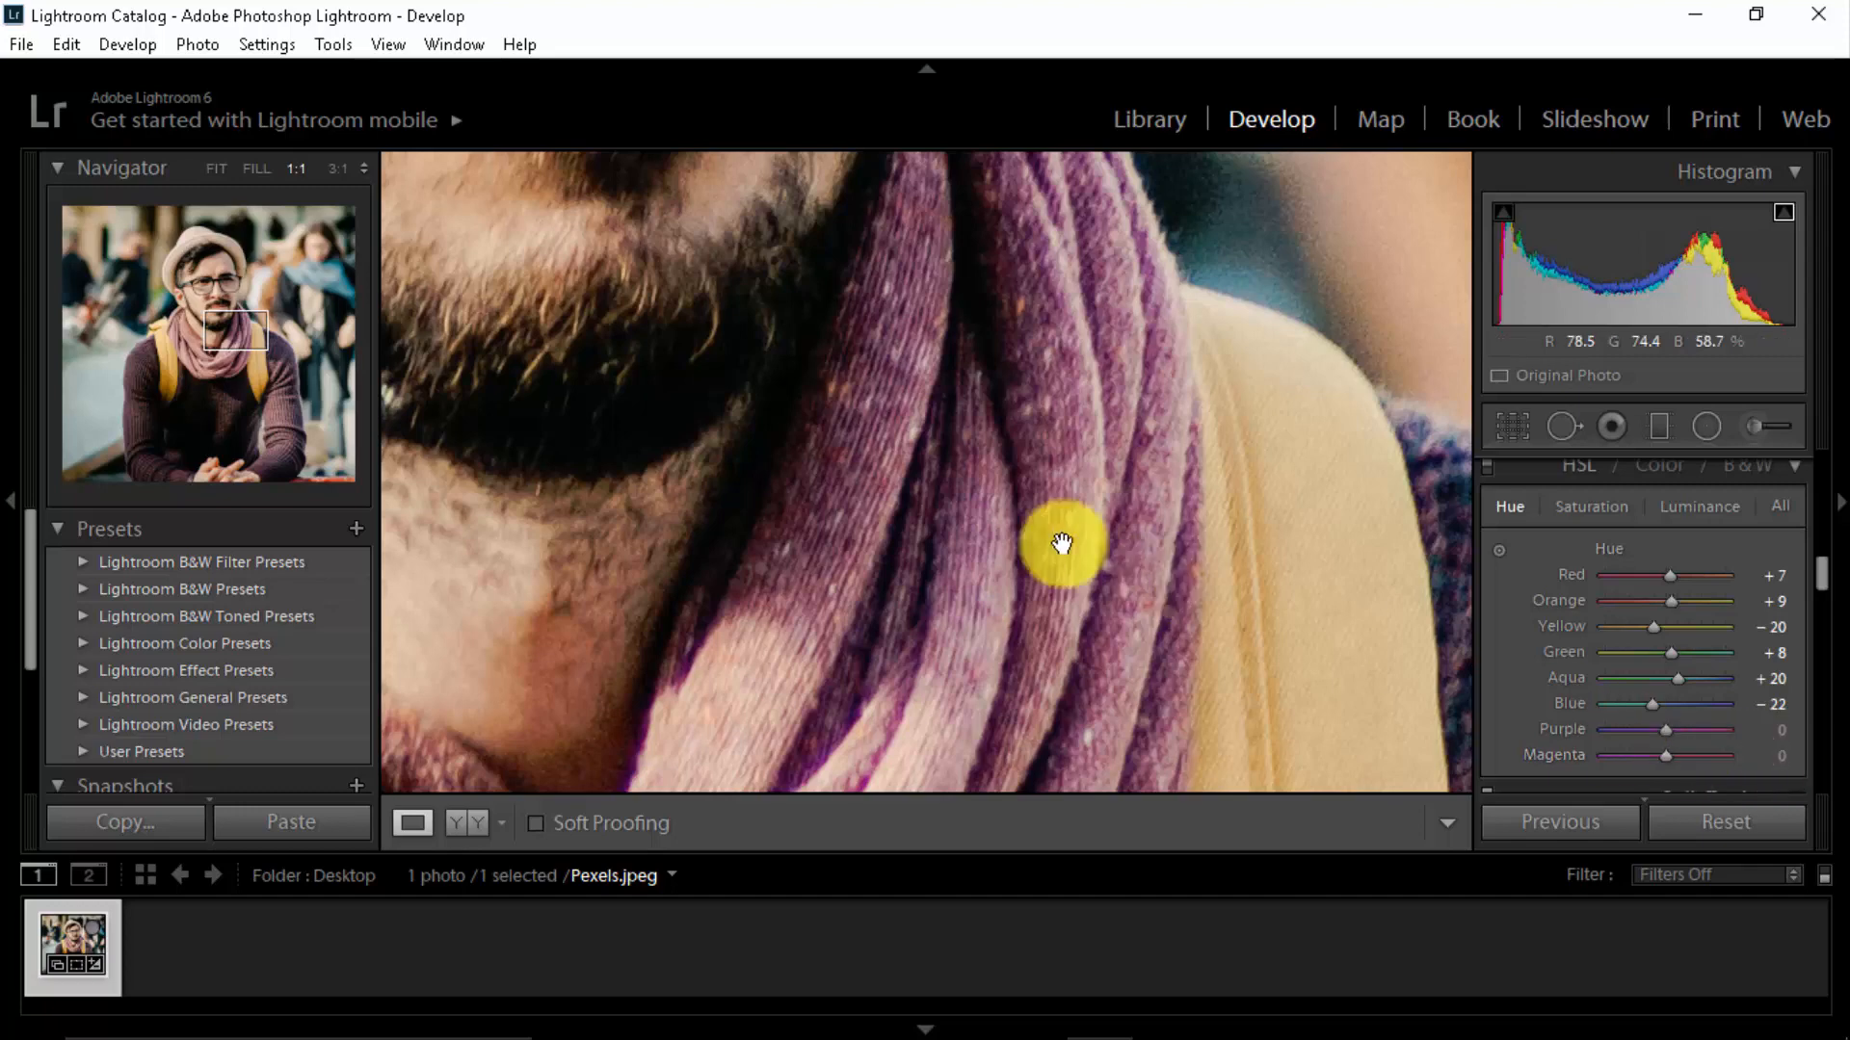
left_click(925, 535)
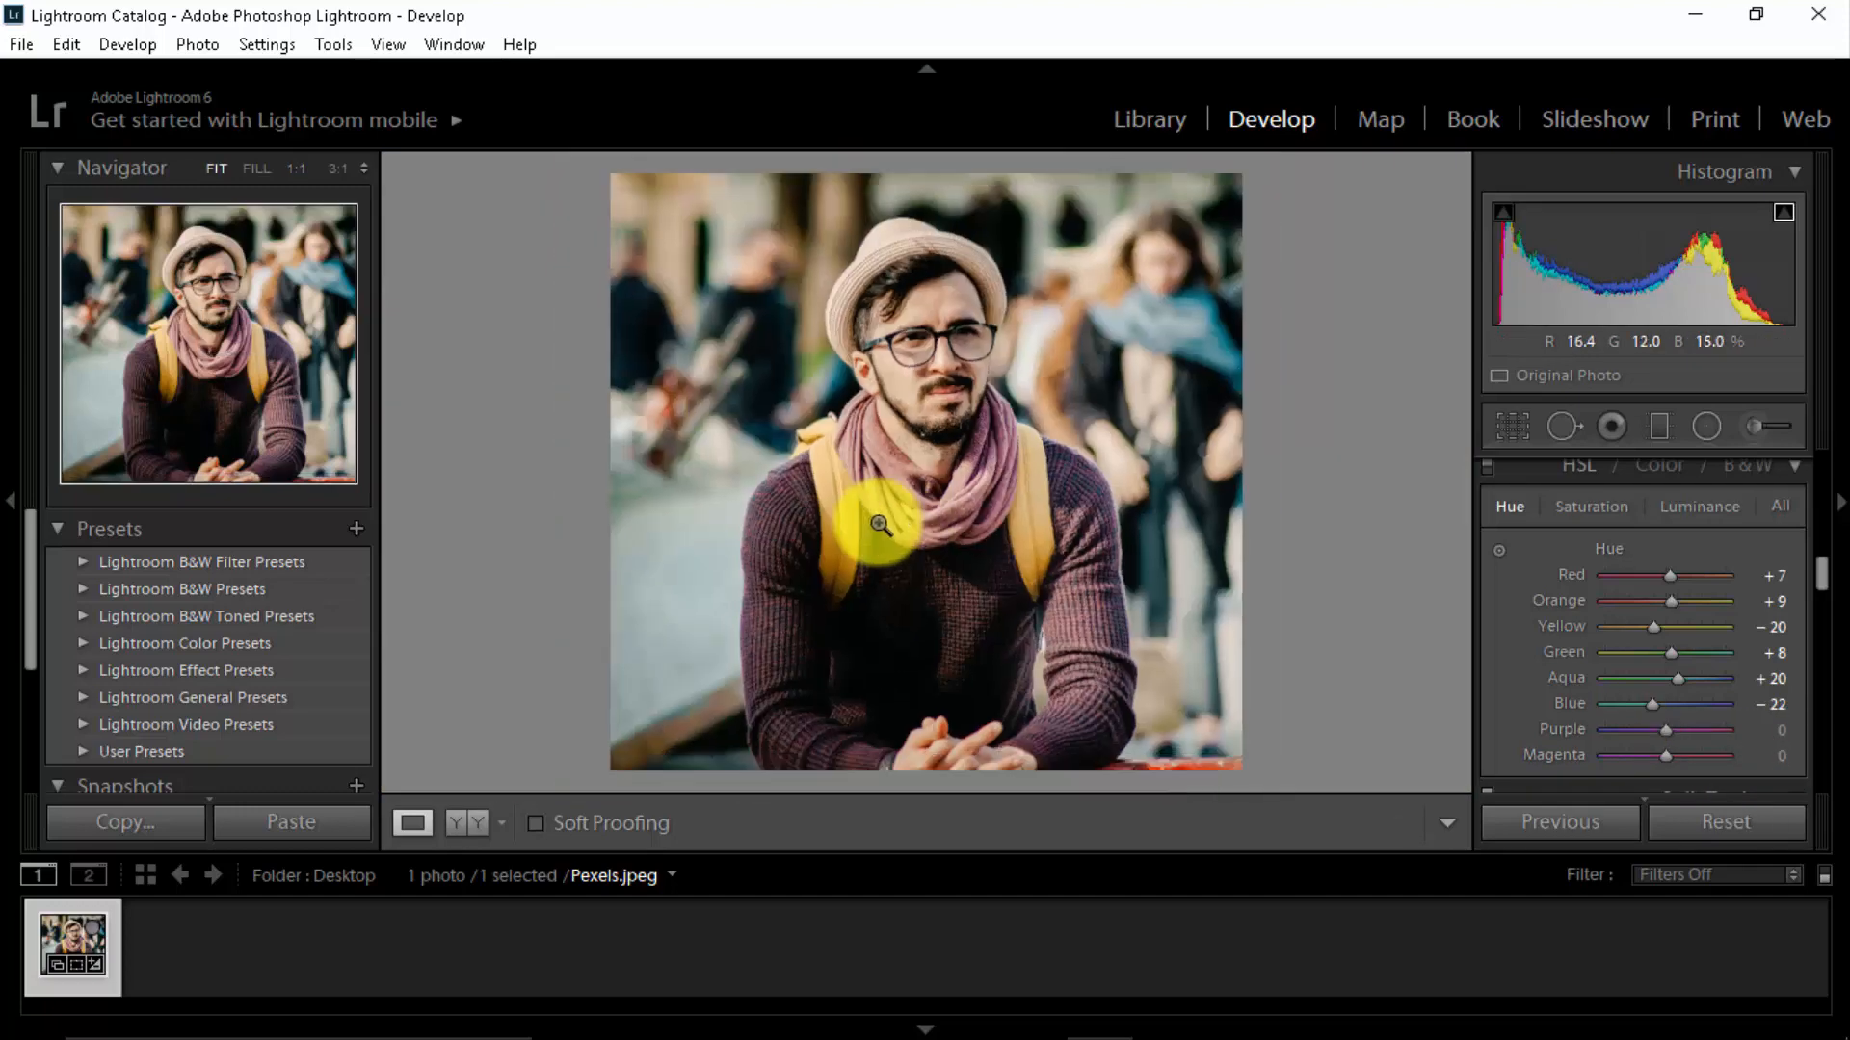
Set the HSL saturation of Red to +16 and Green to +7.
scroll(1517, 638, "down", 2)
scroll(1517, 648, "up", 2)
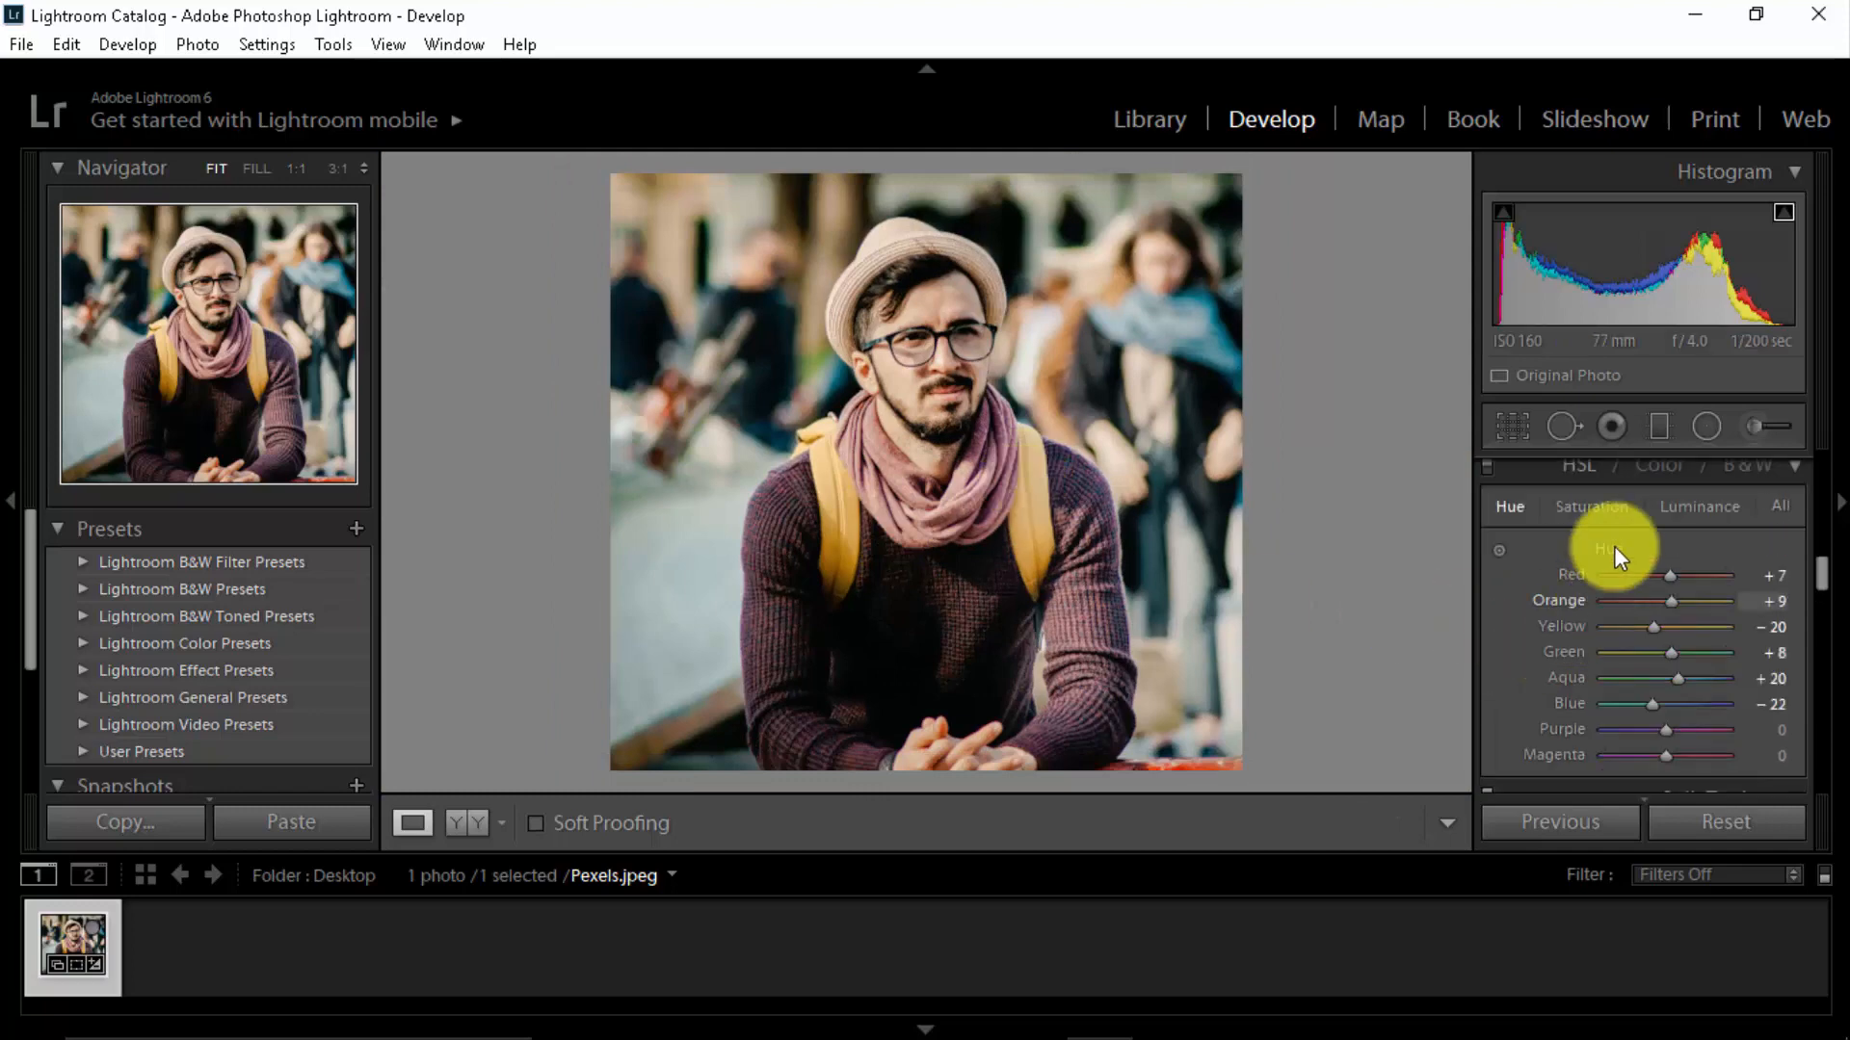
left_click(1593, 509)
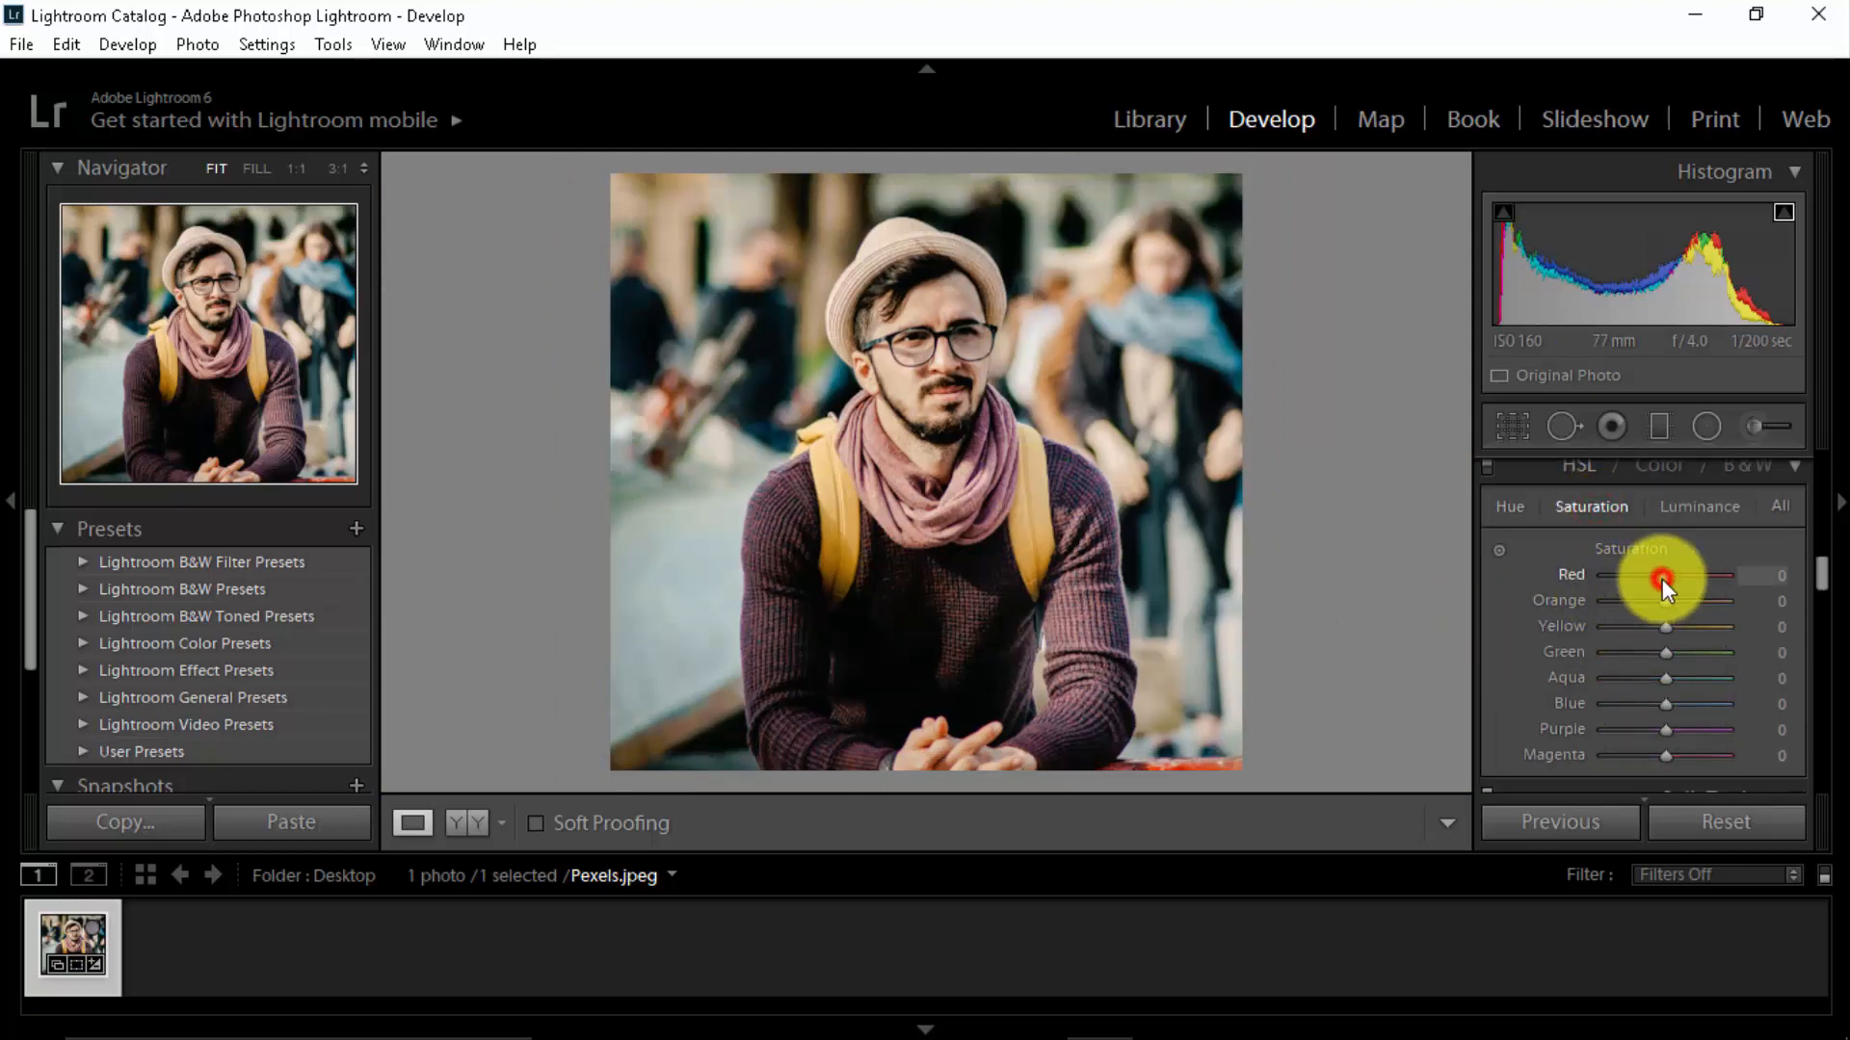
mouse_move(1665, 578)
left_mouse_down()
mouse_move(1699, 578)
mouse_move(1673, 581)
left_mouse_up()
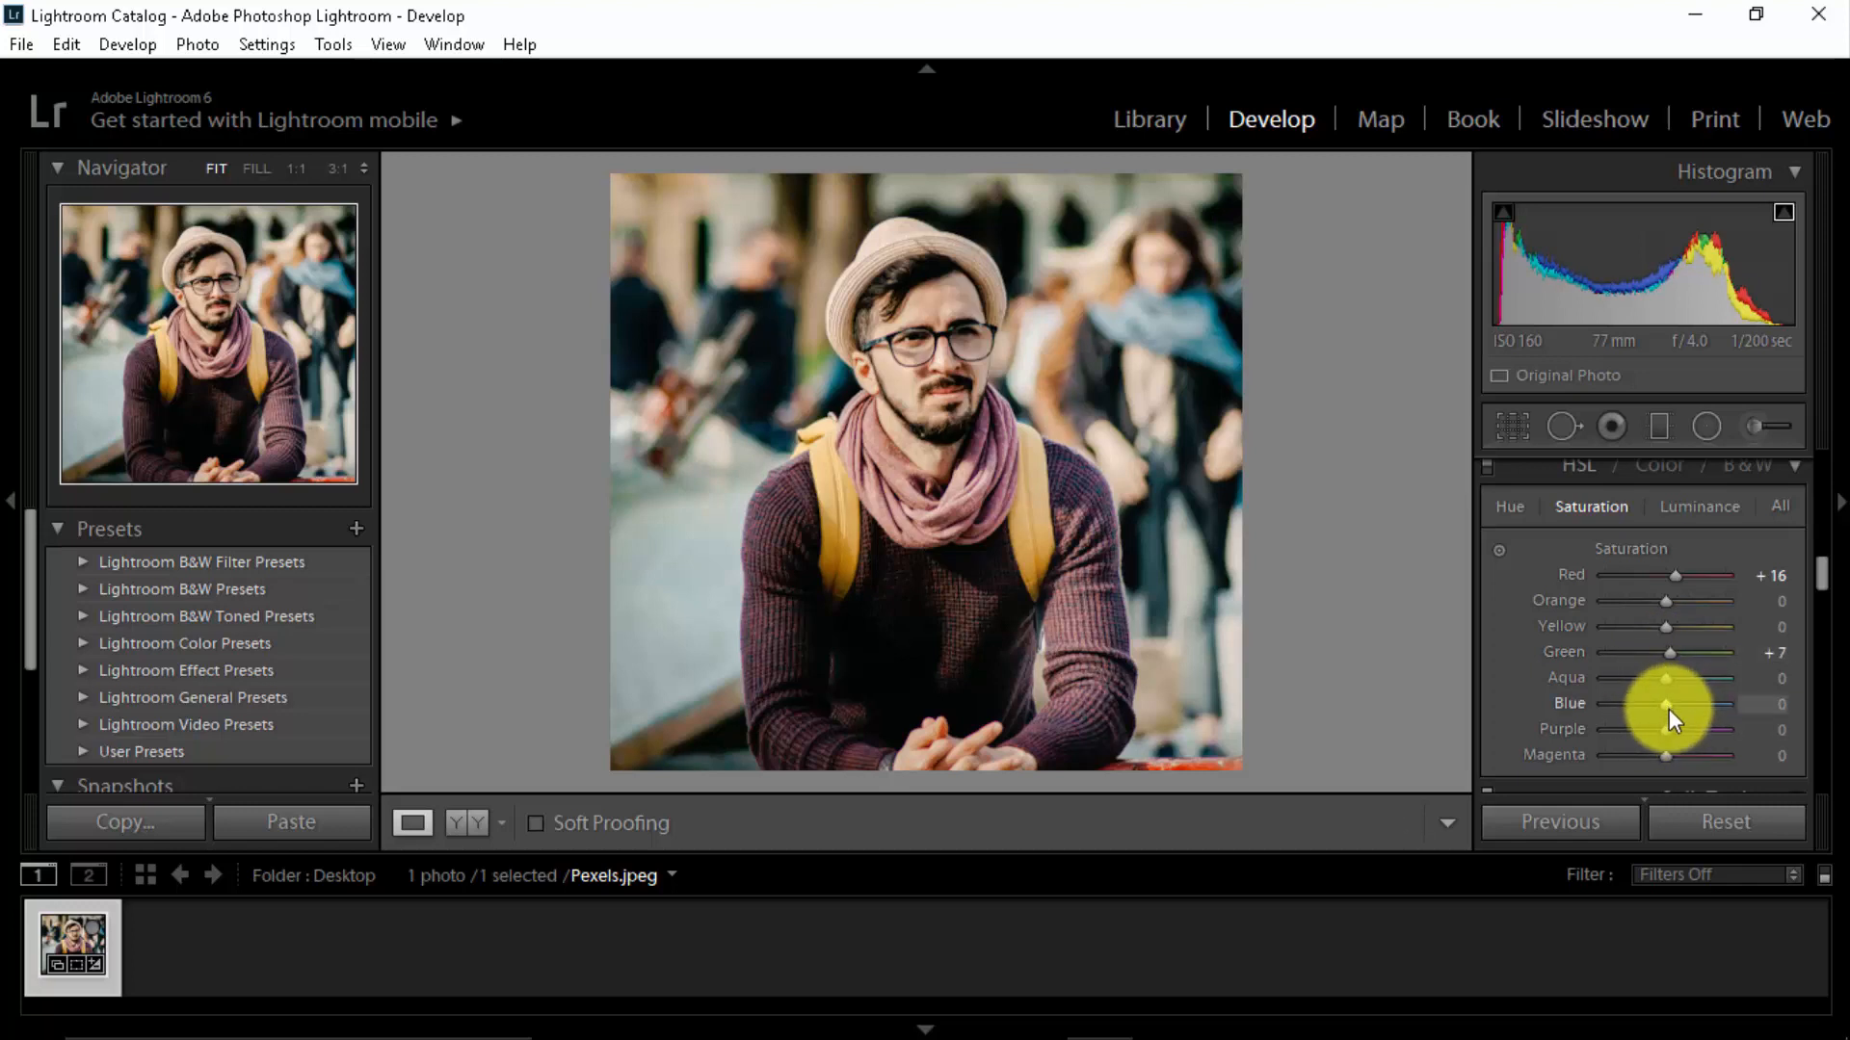
scroll(1551, 675, "down", 2)
scroll(1543, 646, "up", 4)
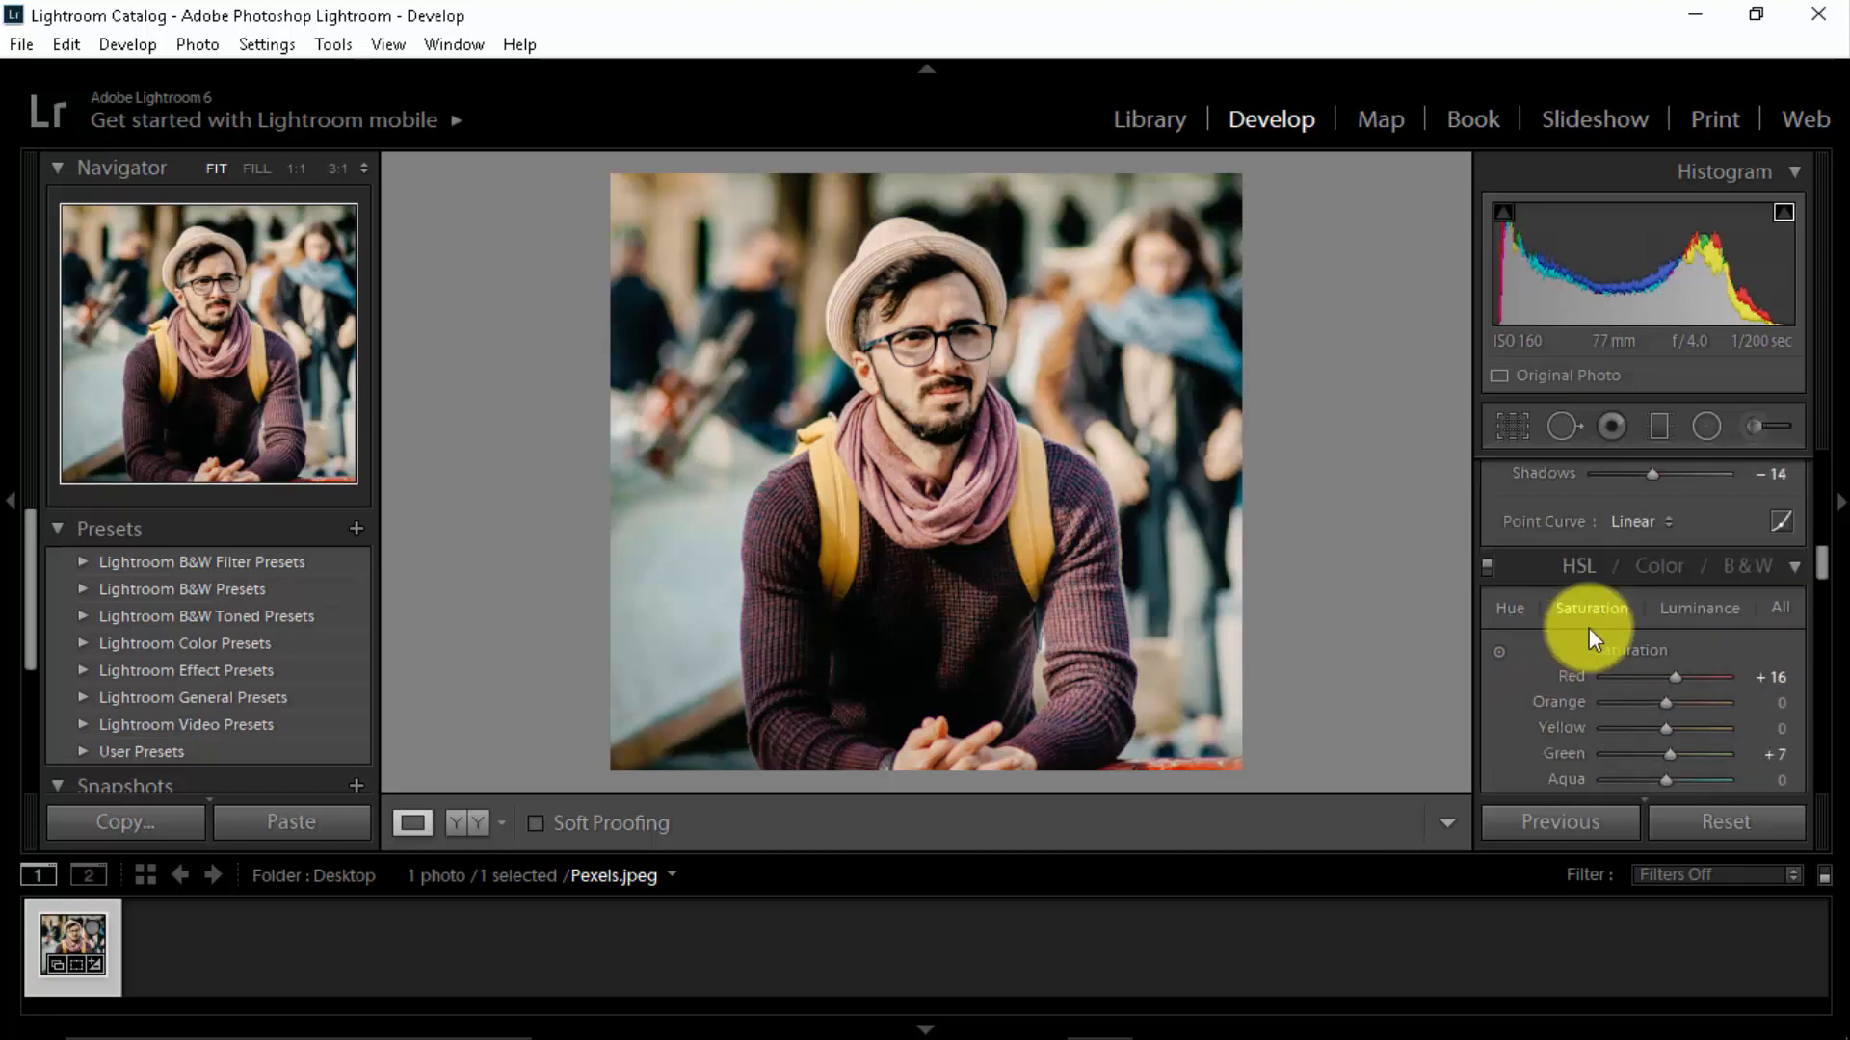
Set the HSL luminance of Green to -4 and Red to +9, and return to the Hue adjustments.
left_click(1686, 611)
scroll(1537, 692, "down", 2)
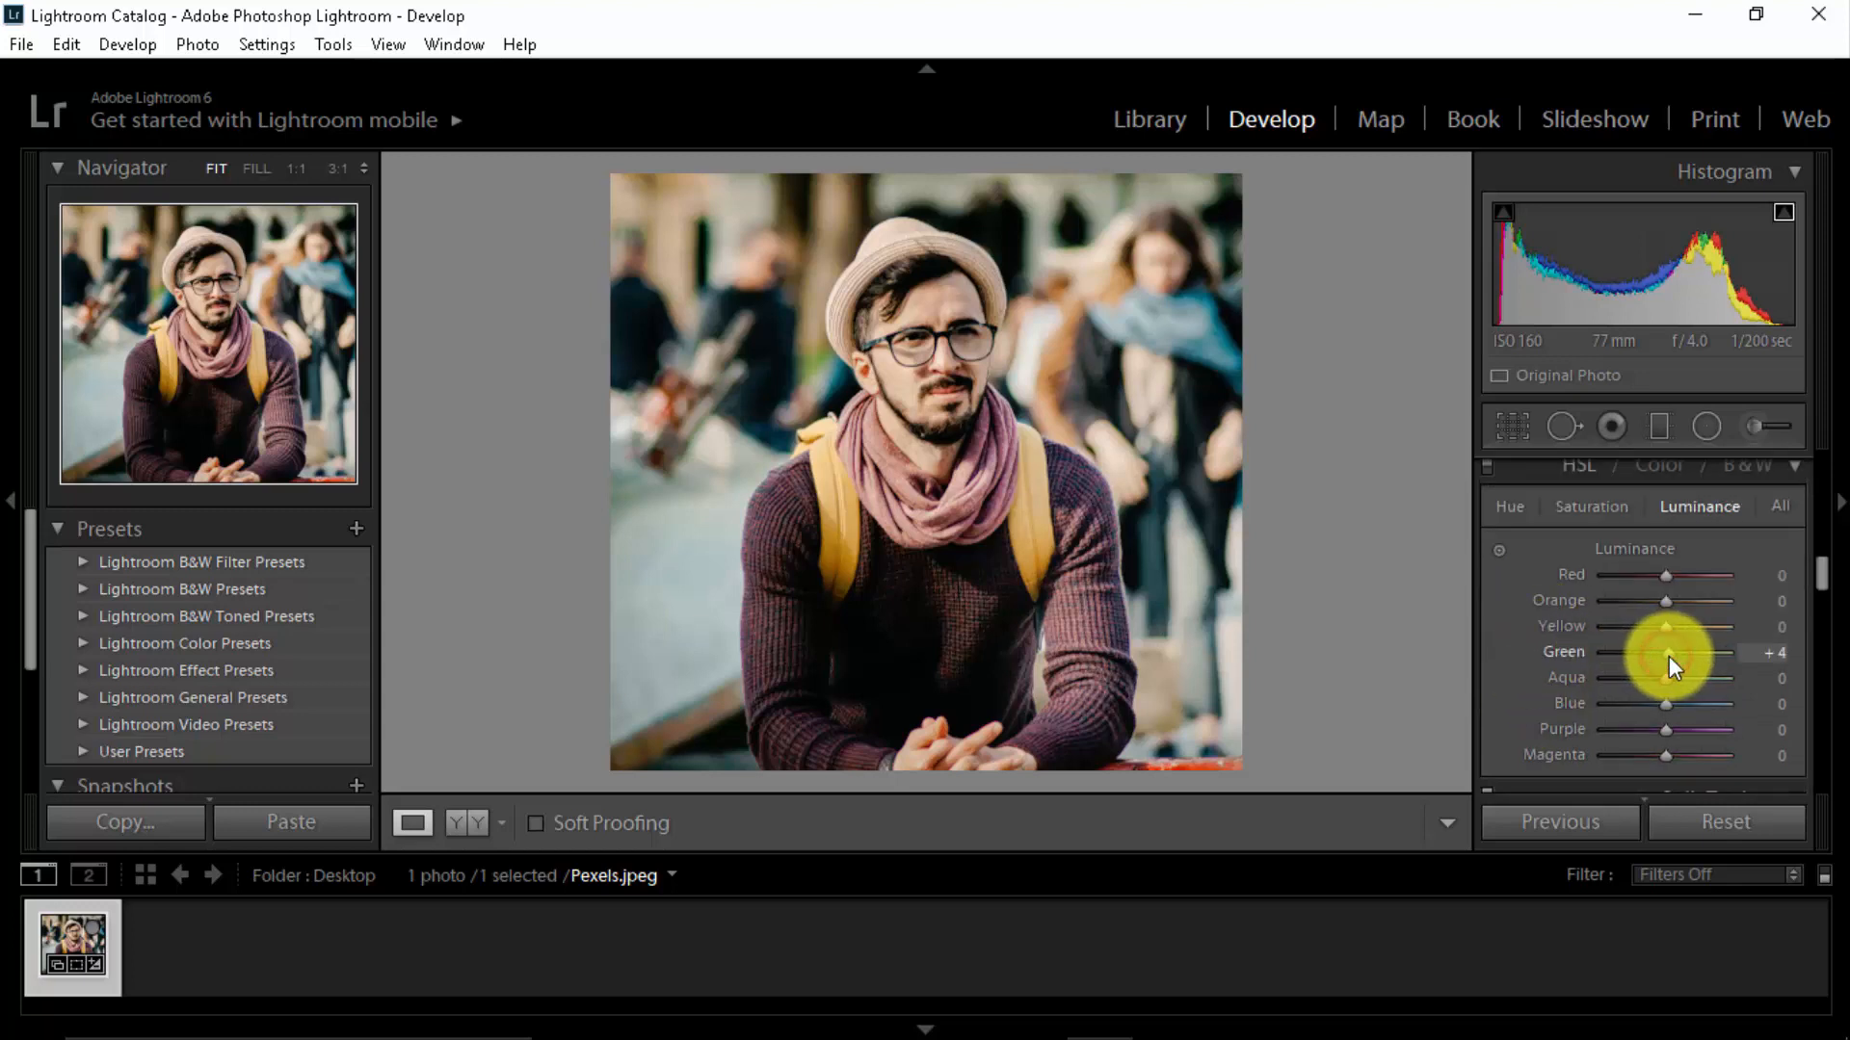
left_click_drag(1669, 656, 1663, 661)
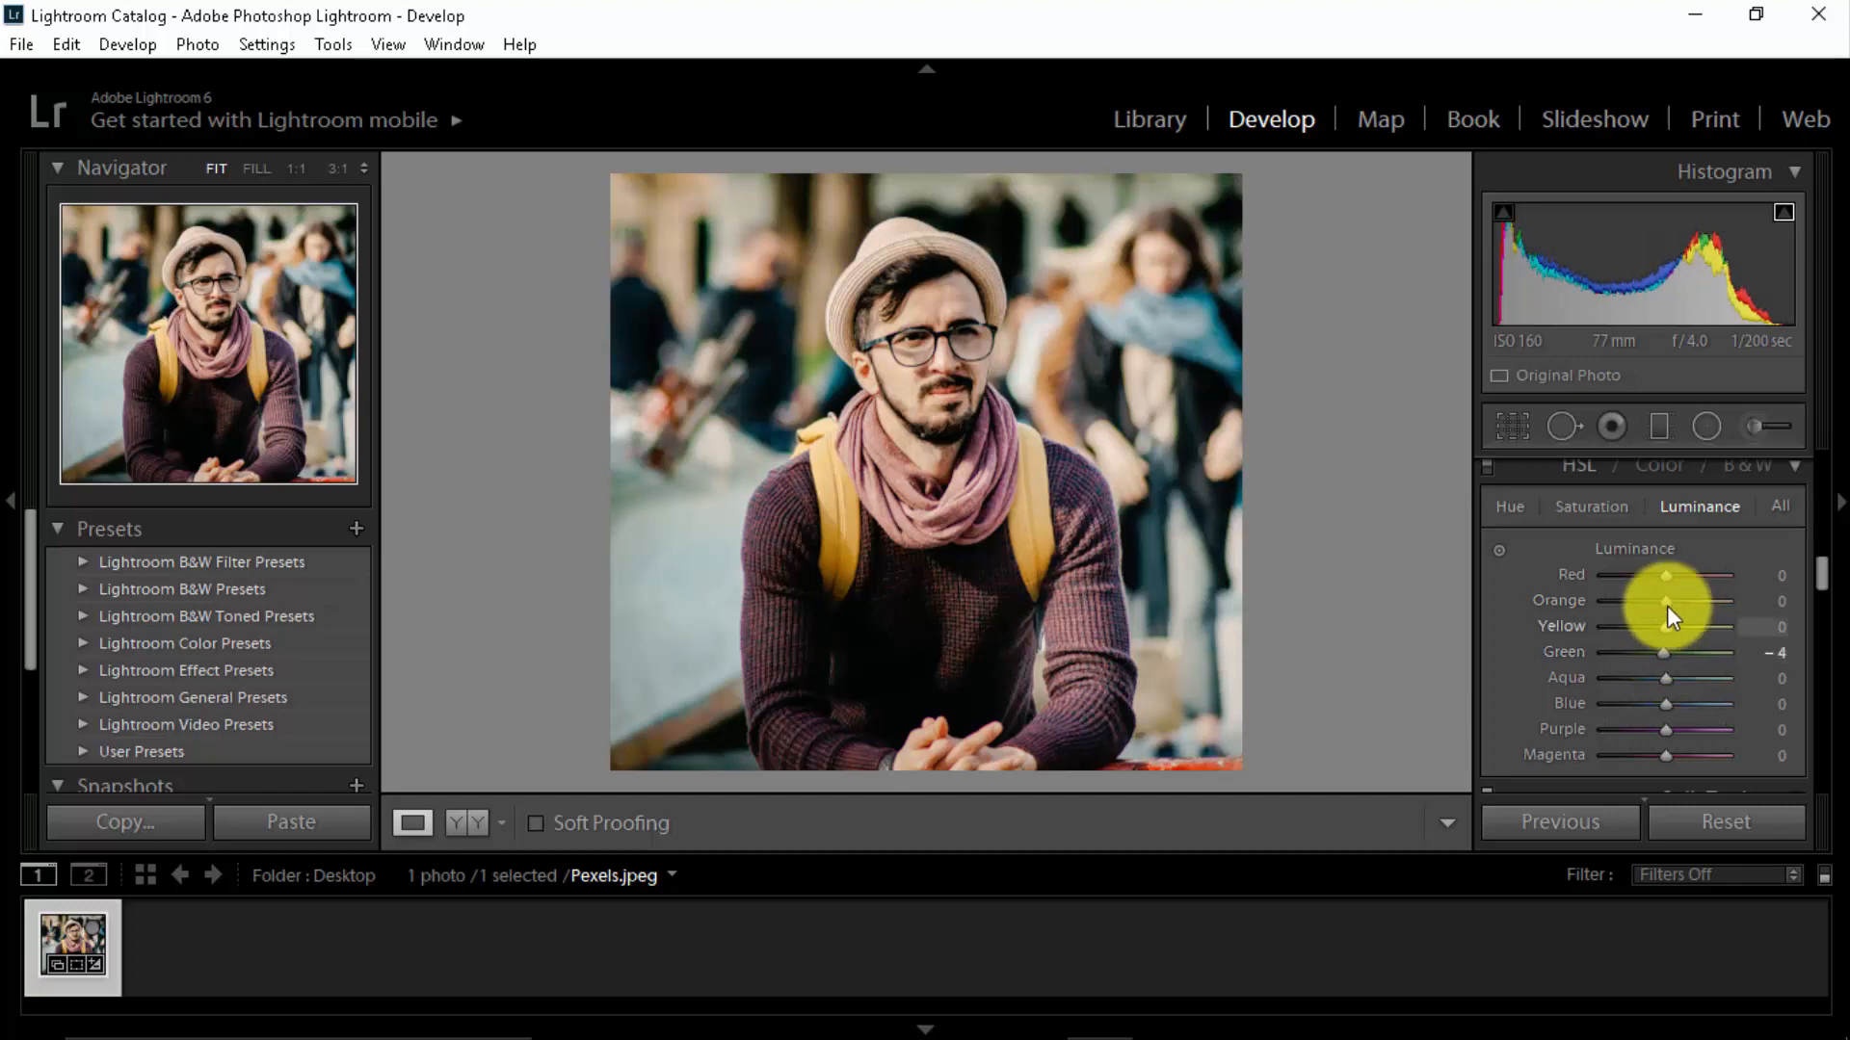
left_click_drag(1669, 580, 1672, 580)
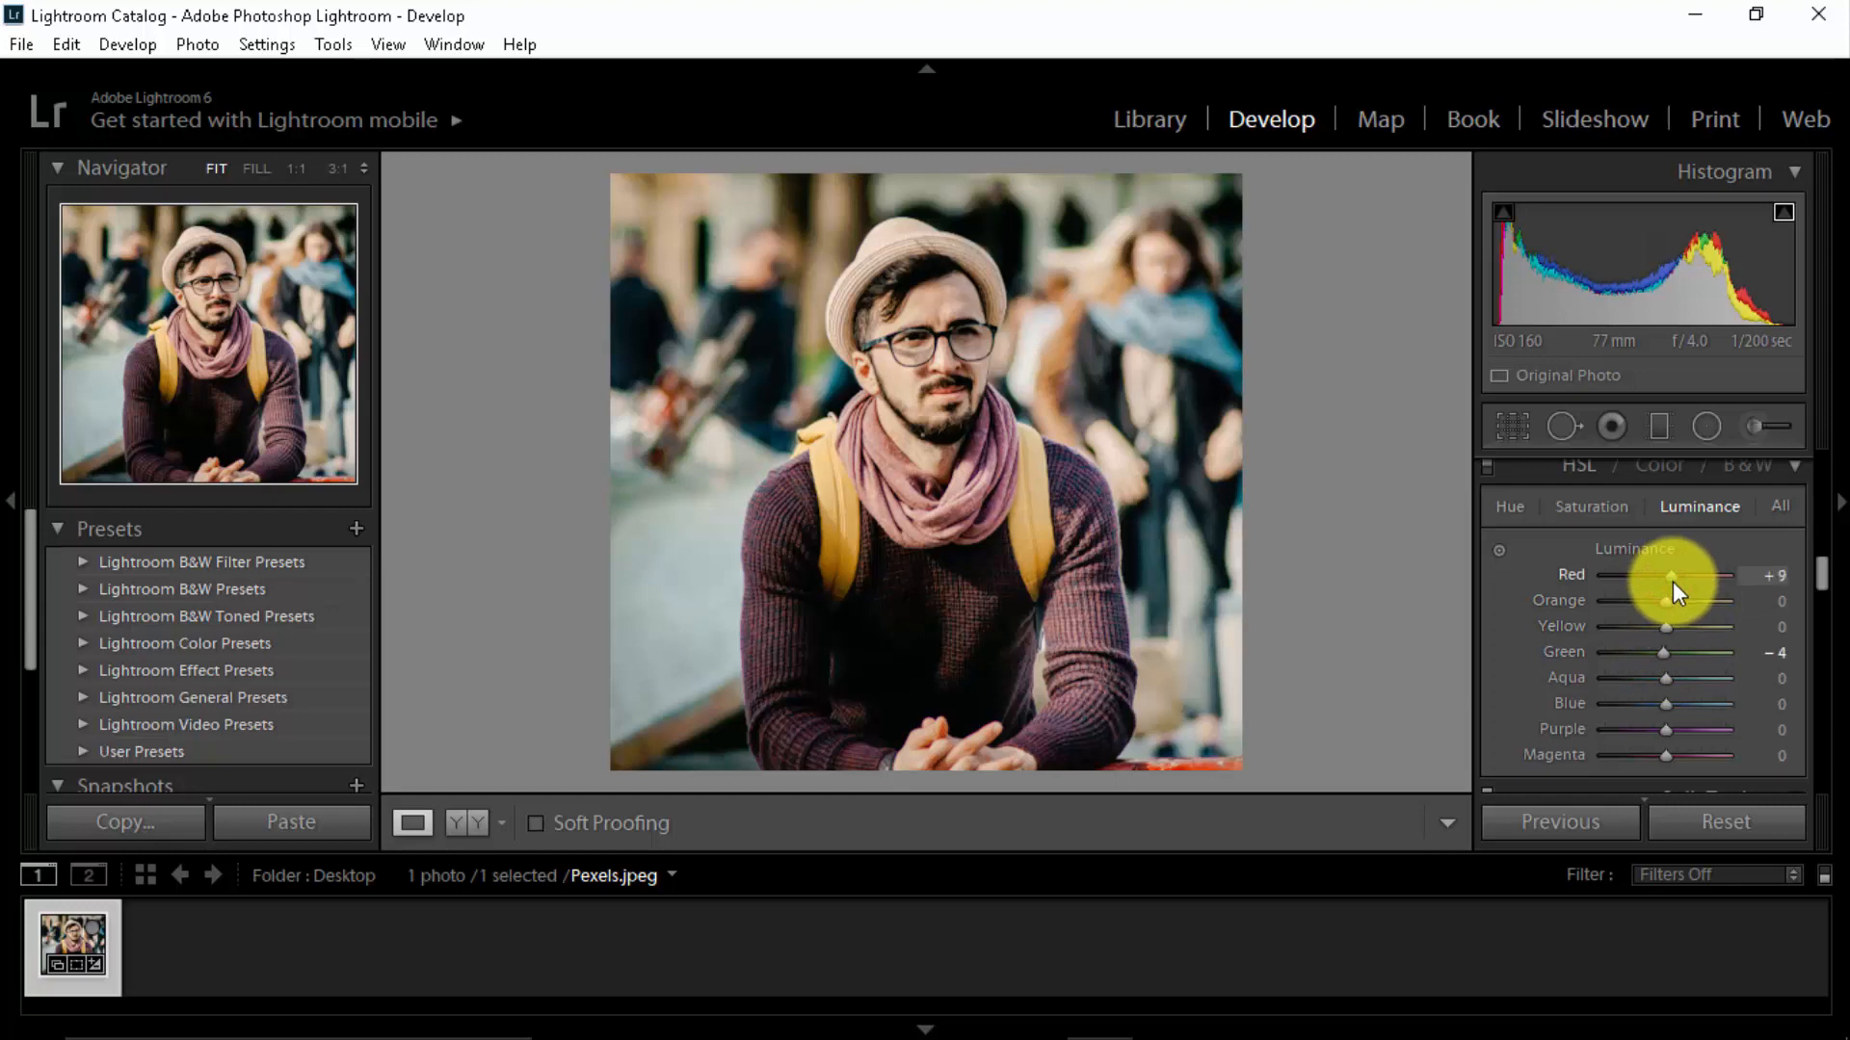
scroll(1493, 583, "up", 3)
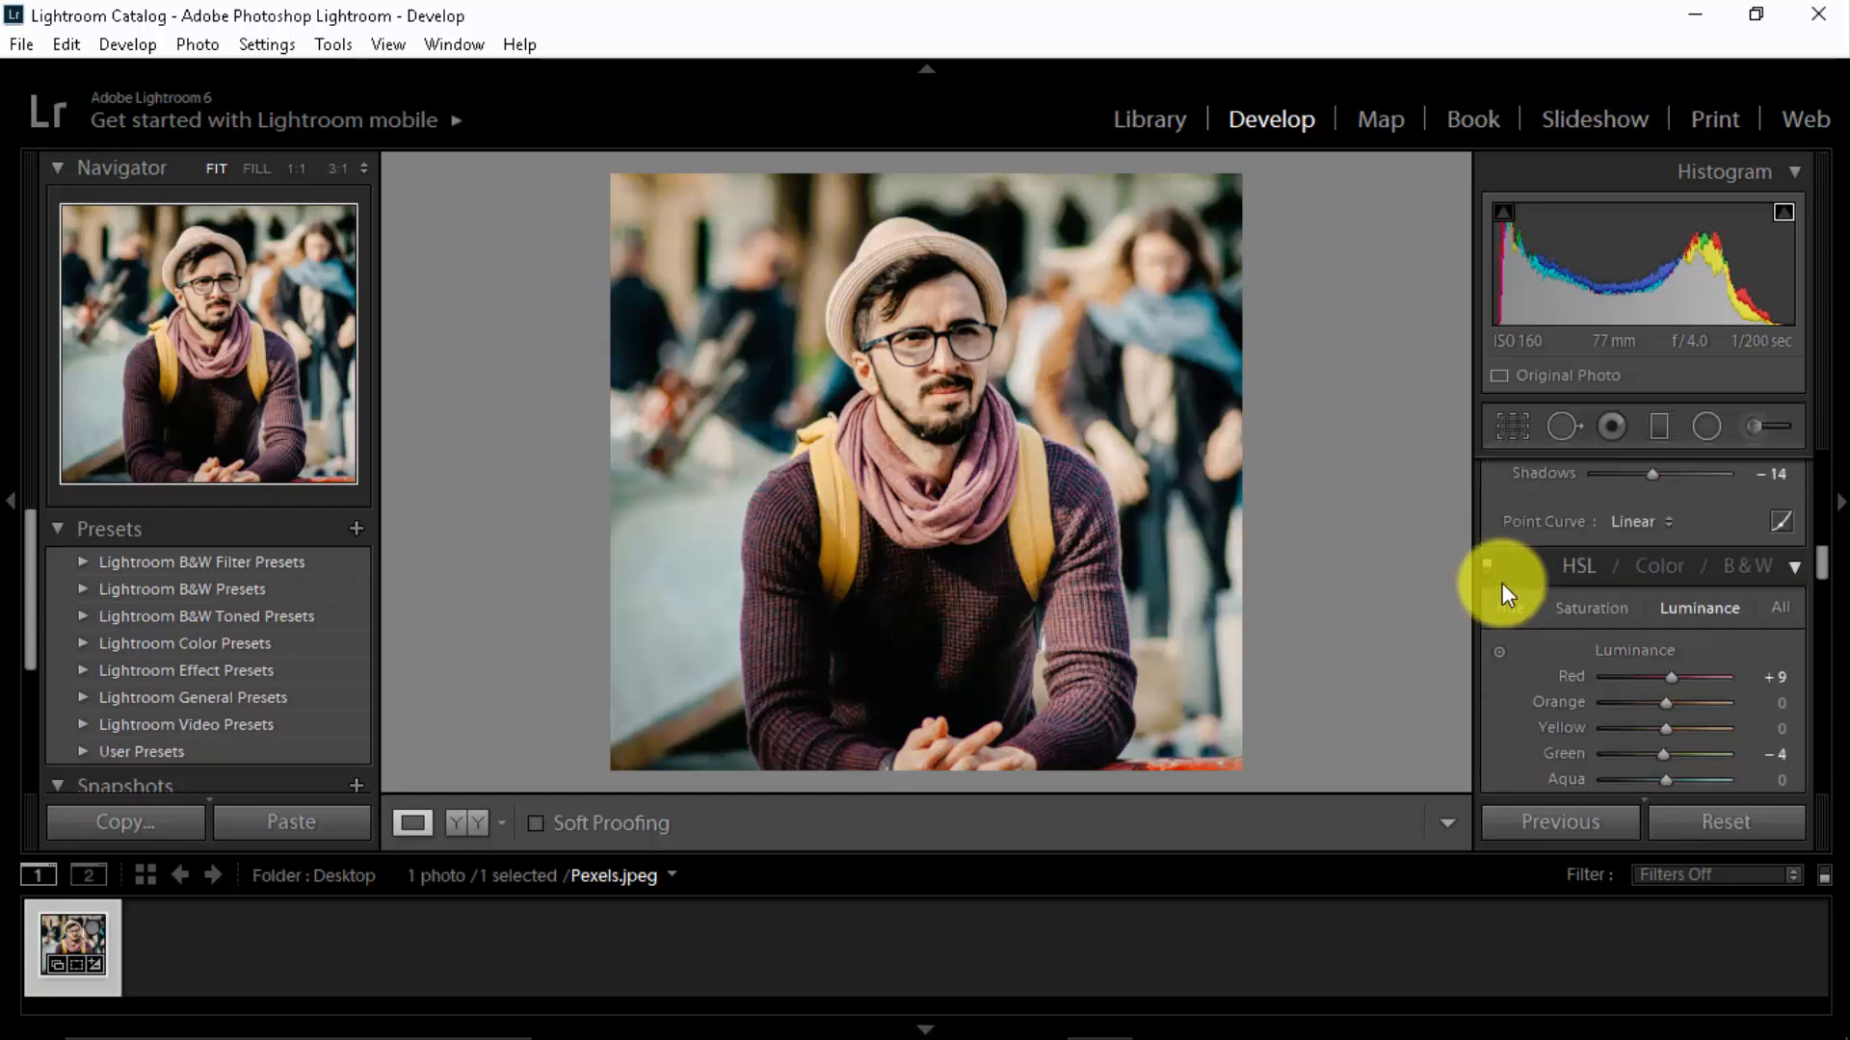
left_click(1526, 613)
Set the Split Toning highlights saturation to 6 after trying 4, 10 and 8.
scroll(1505, 657, "down", 4)
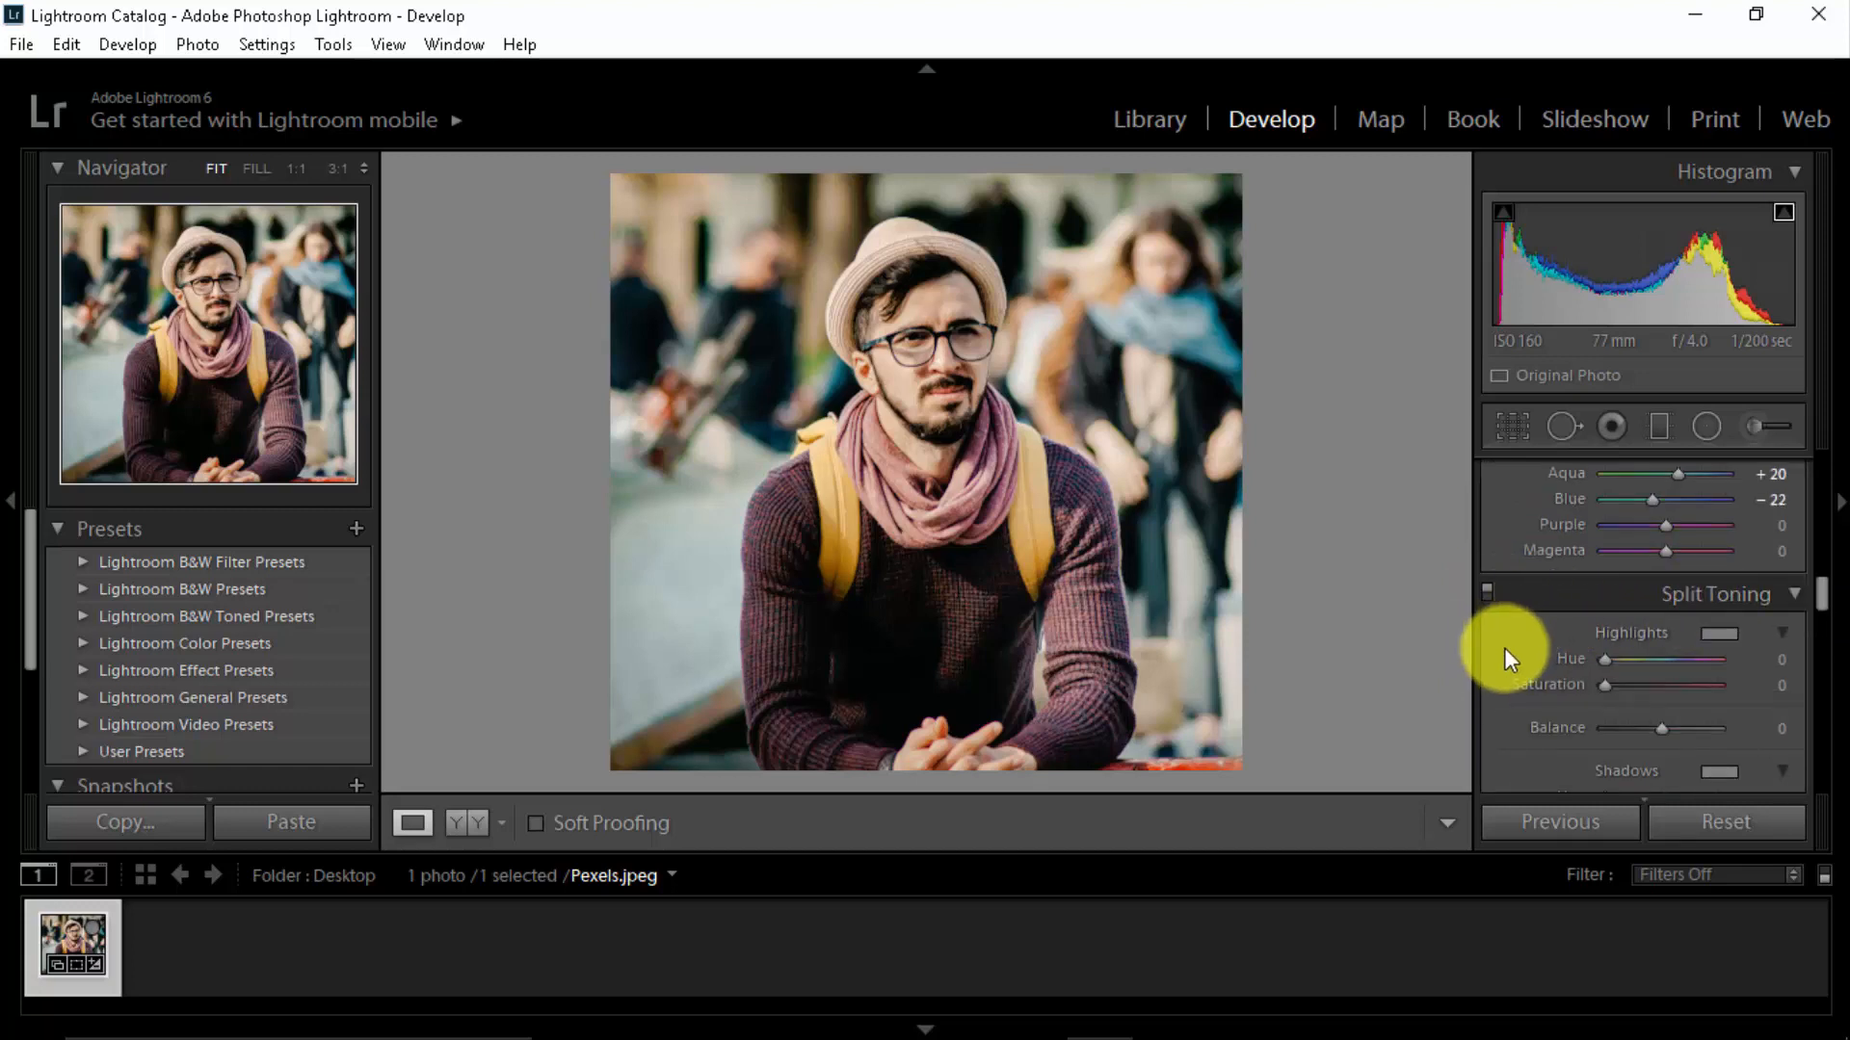
scroll(1520, 673, "down", 2)
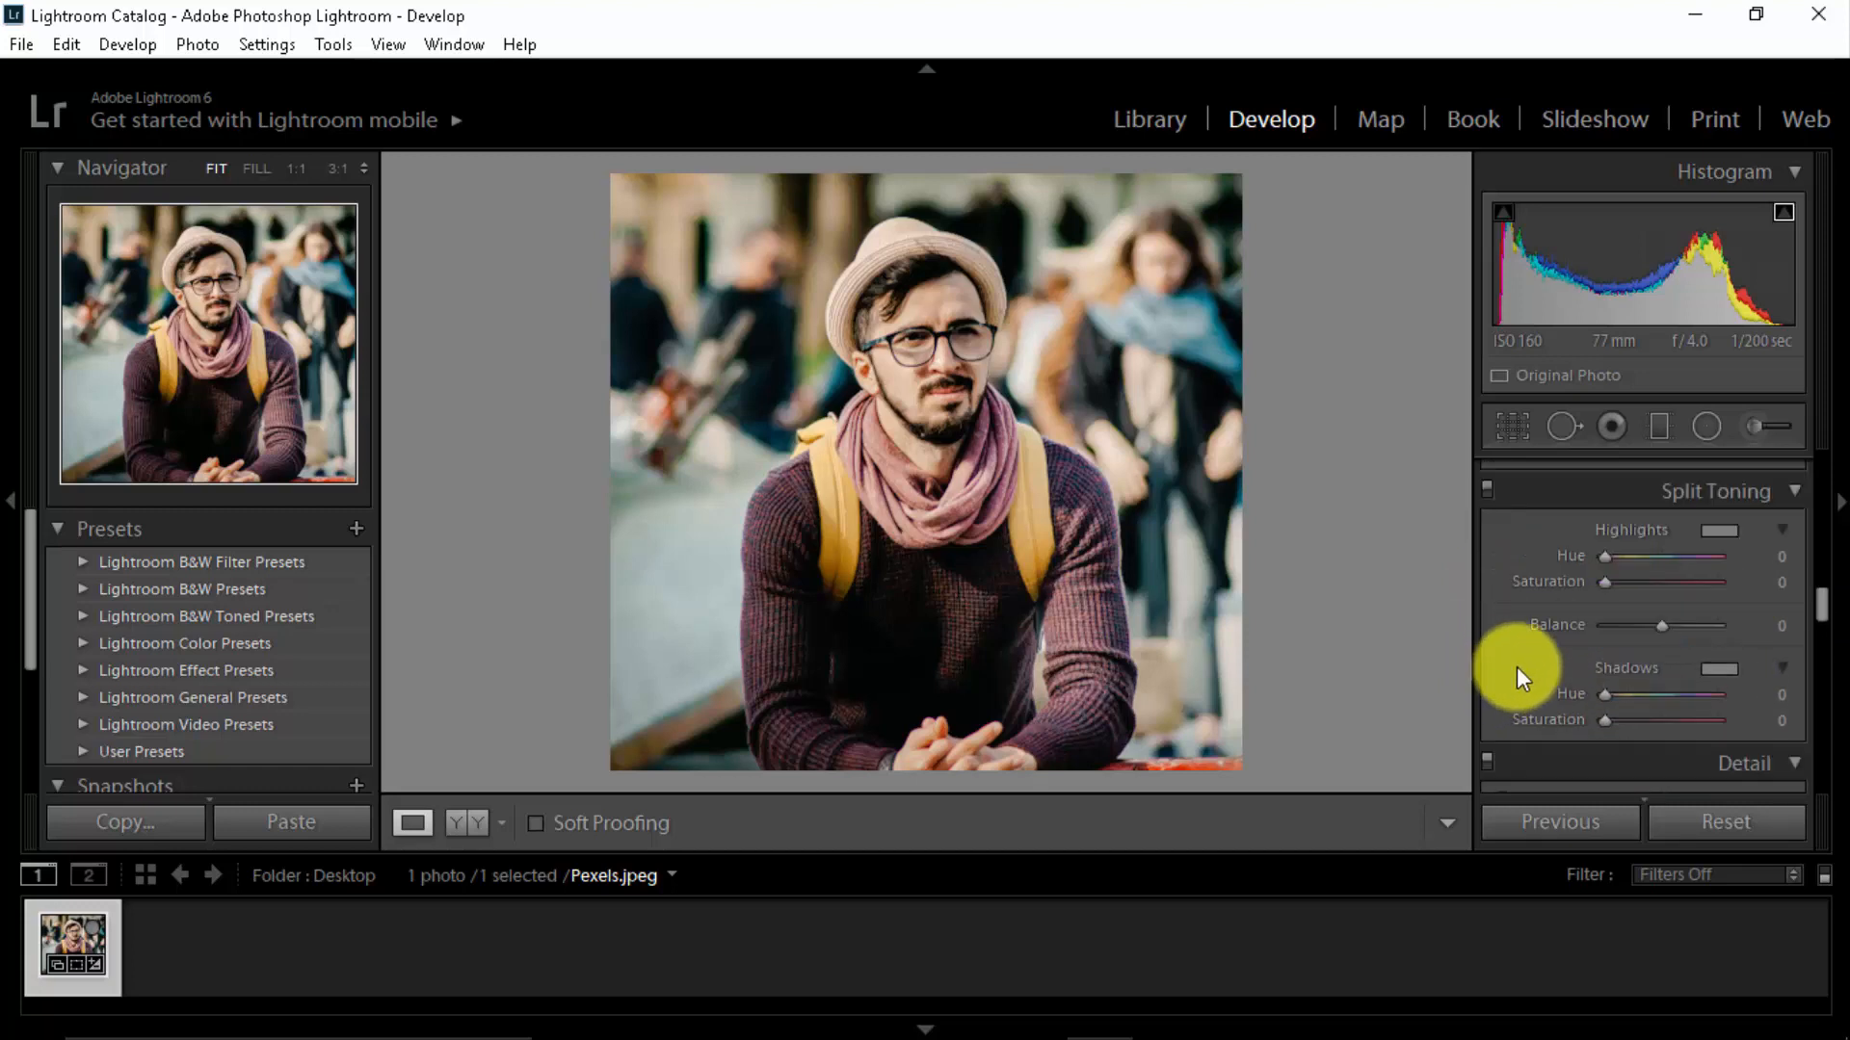
mouse_move(1604, 557)
left_mouse_down()
mouse_move(1720, 569)
mouse_move(1586, 573)
mouse_move(1609, 590)
left_mouse_up()
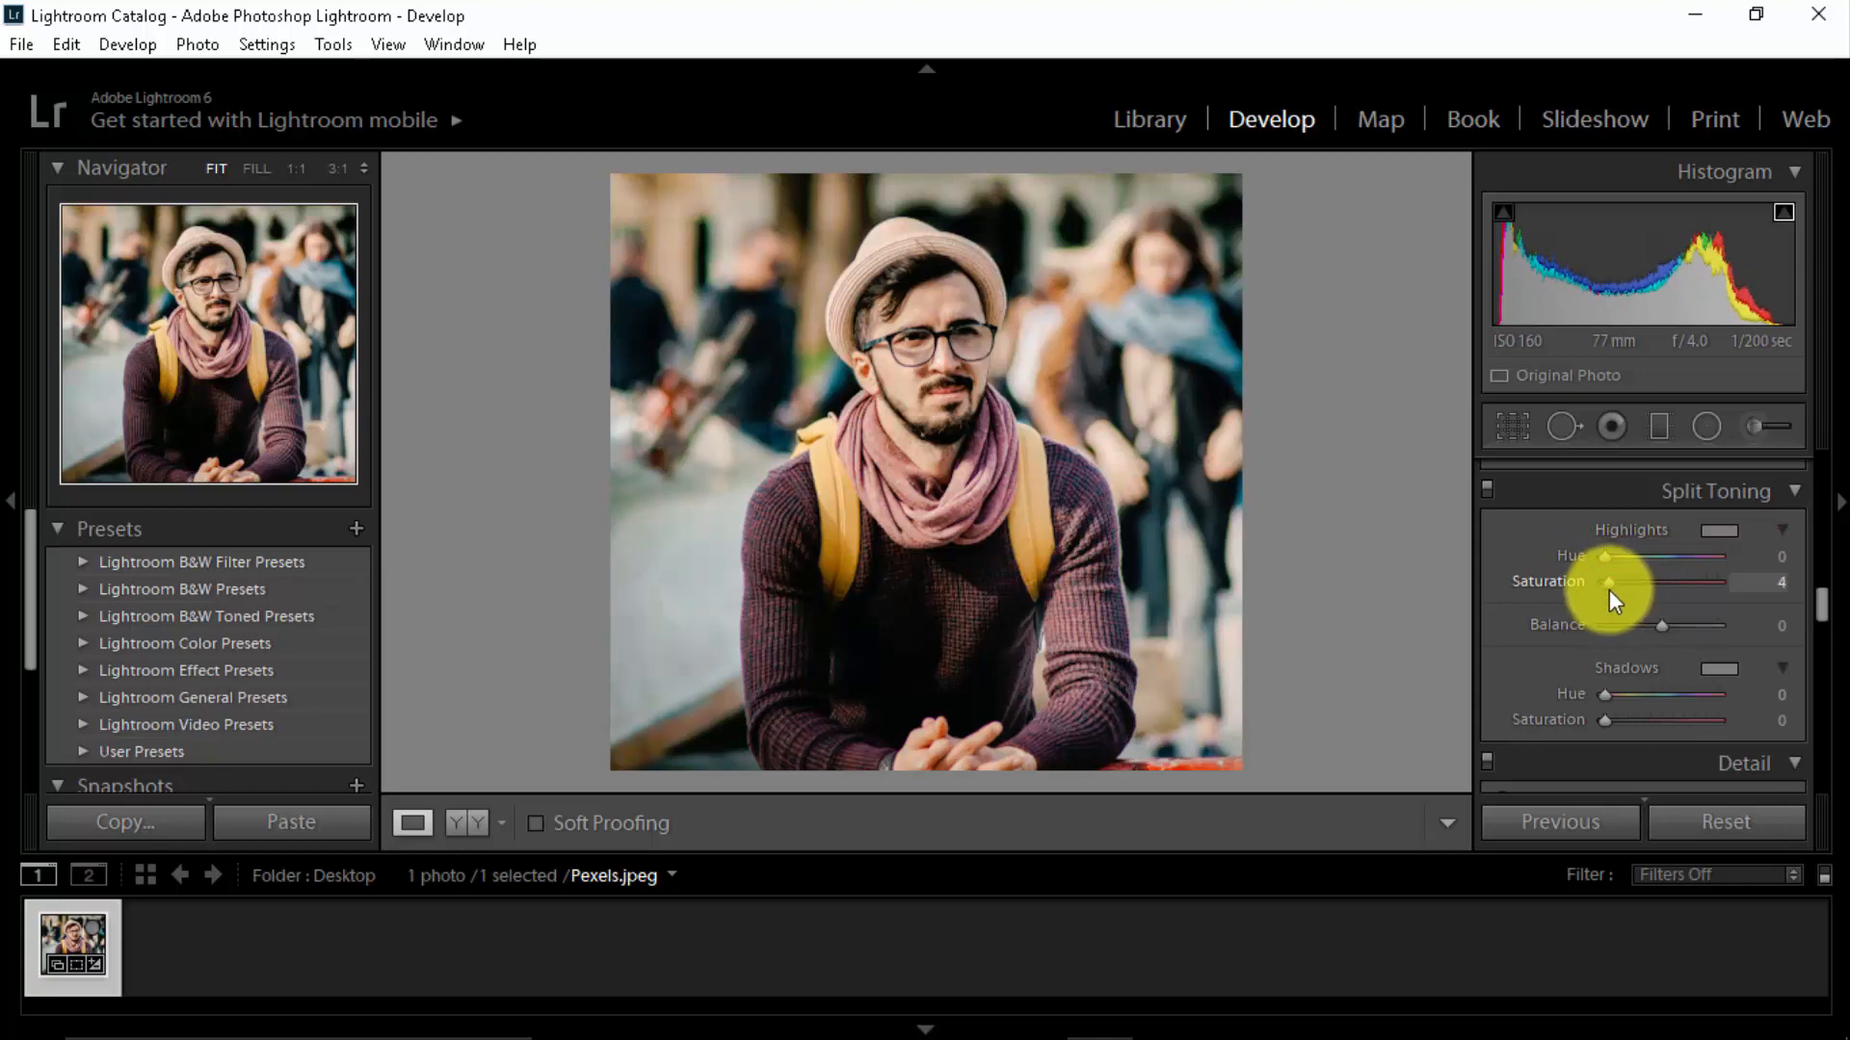
left_click(1758, 581)
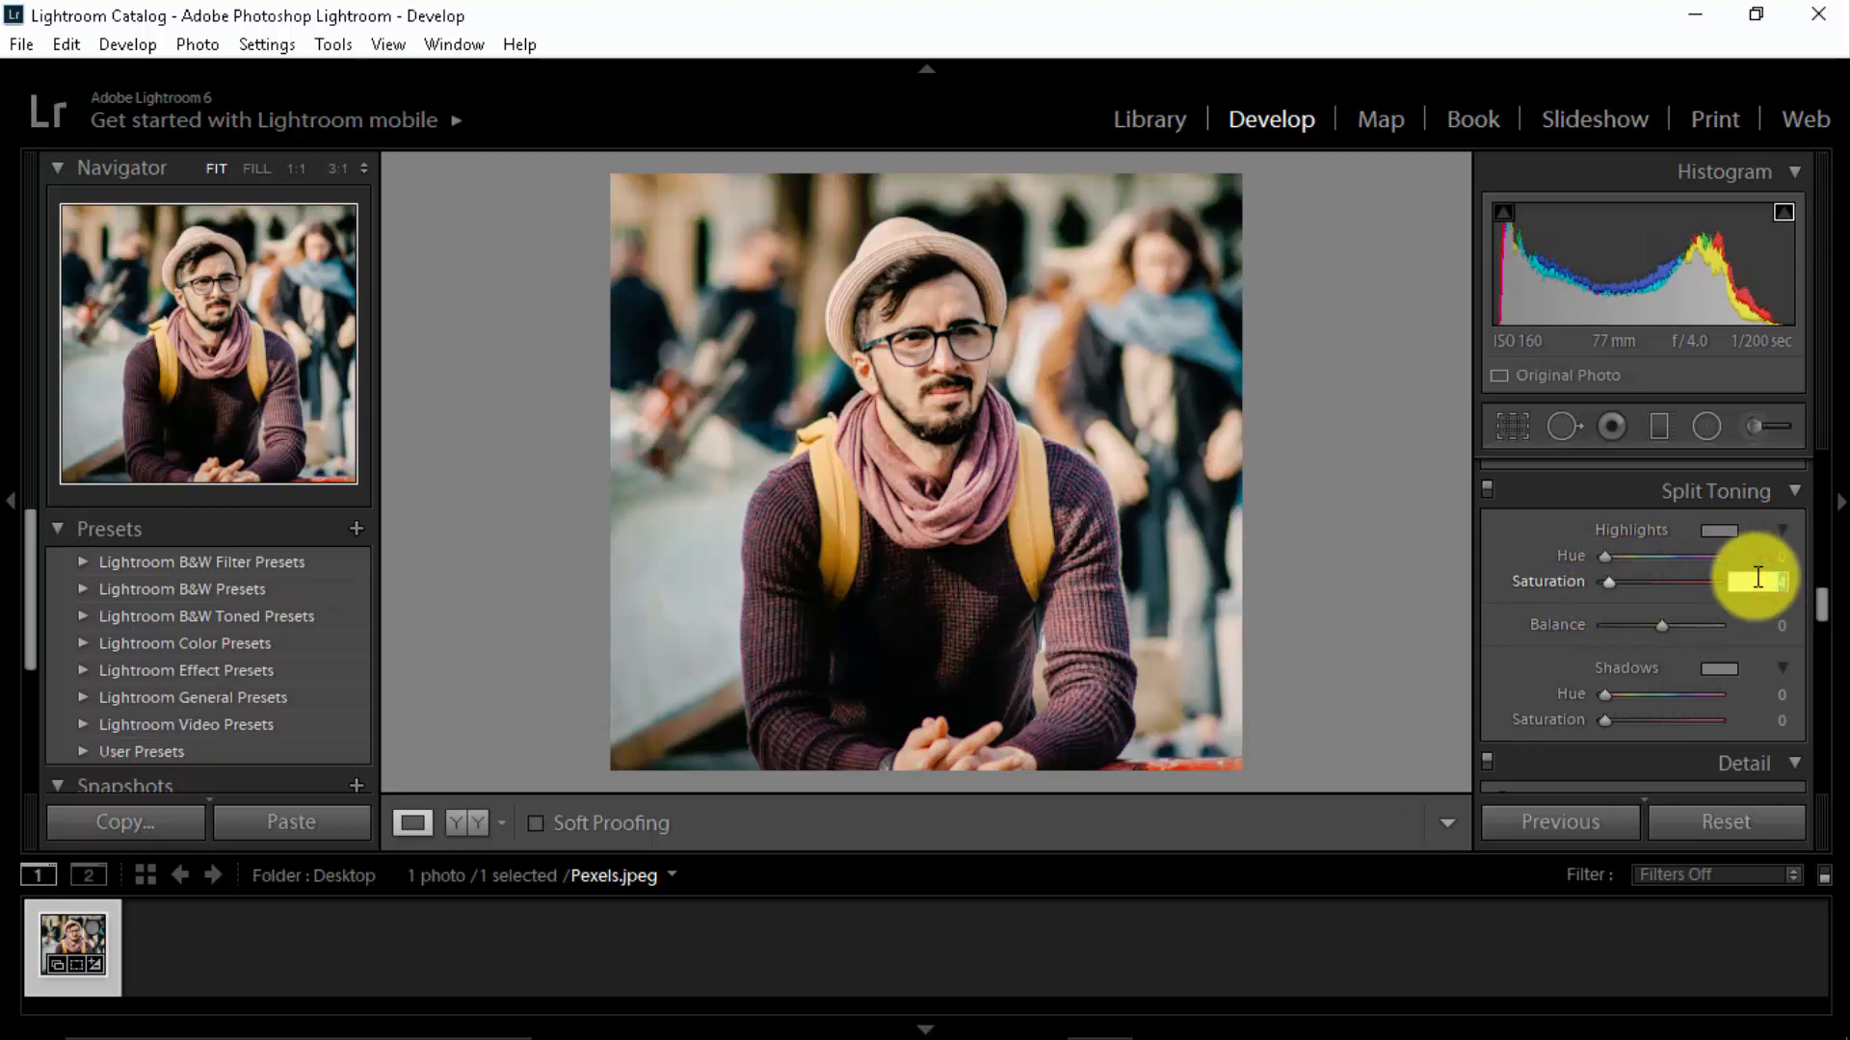
type("10")
key("Return")
left_click(1757, 582)
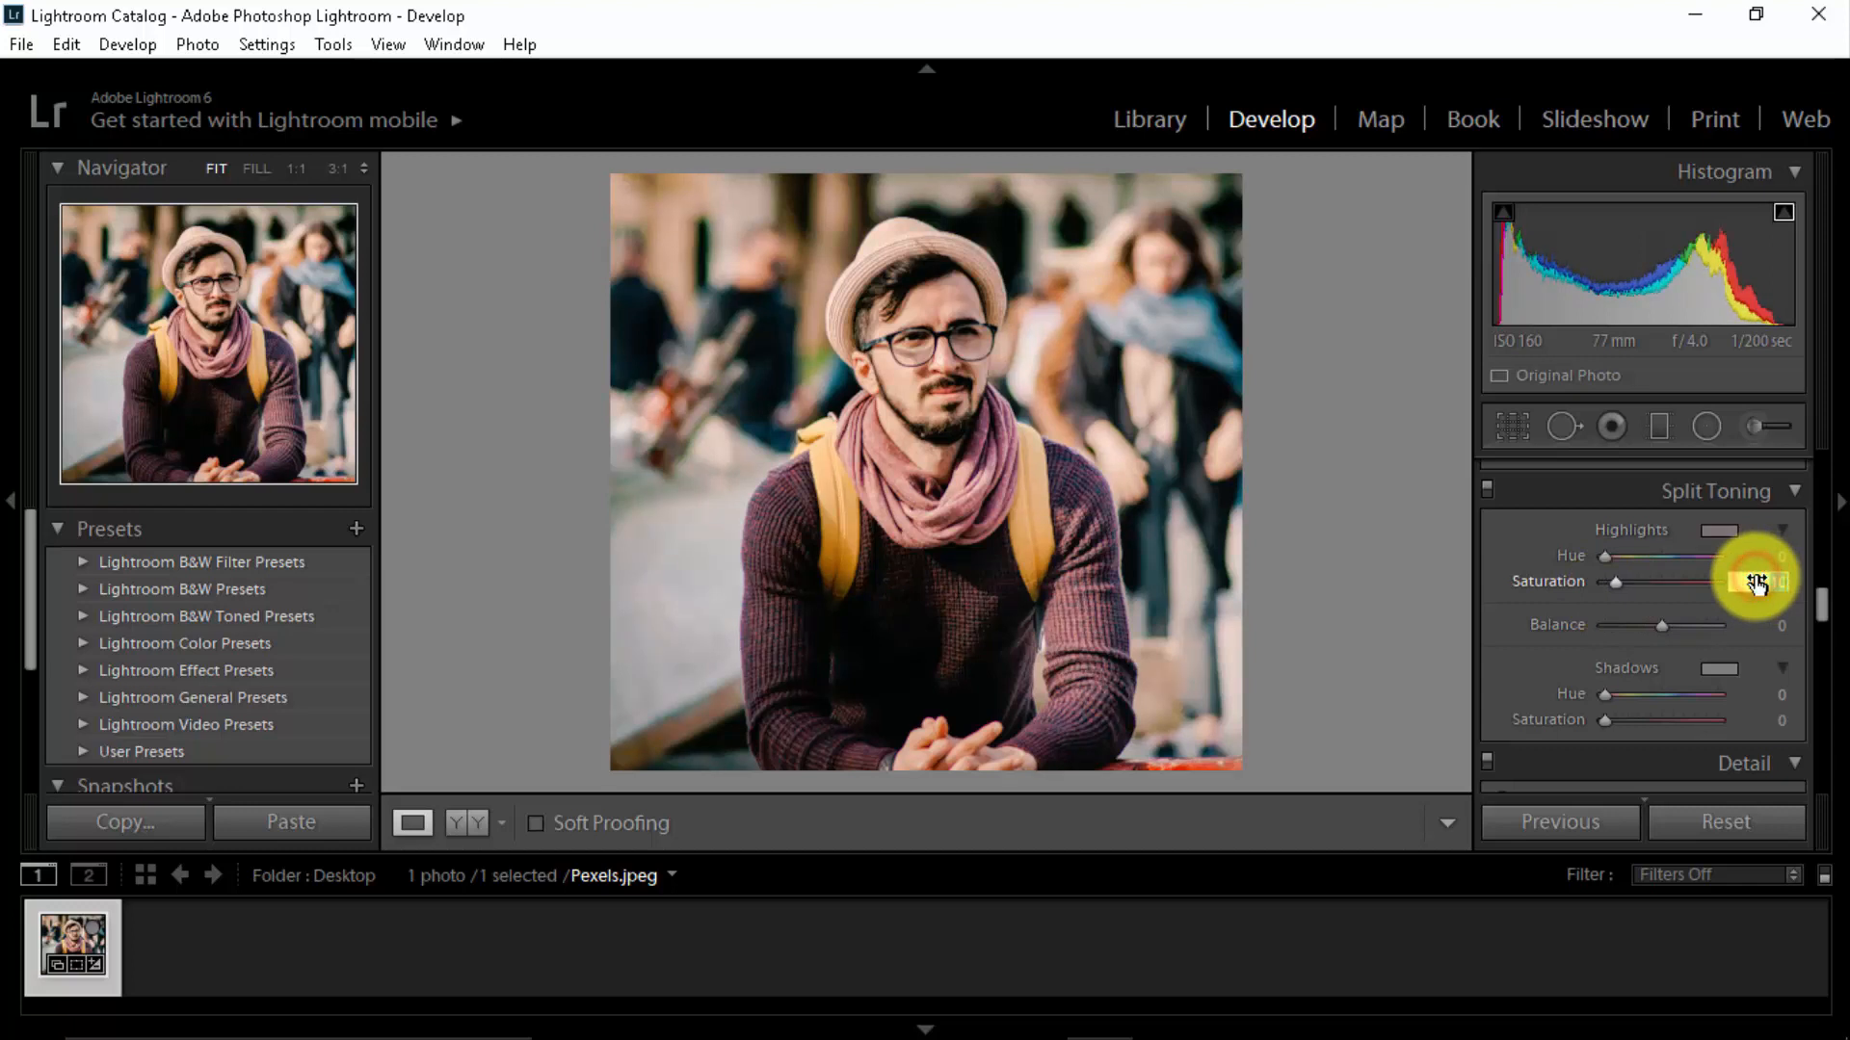
type("8")
key("Return")
left_click(1757, 582)
type("6")
key("Return")
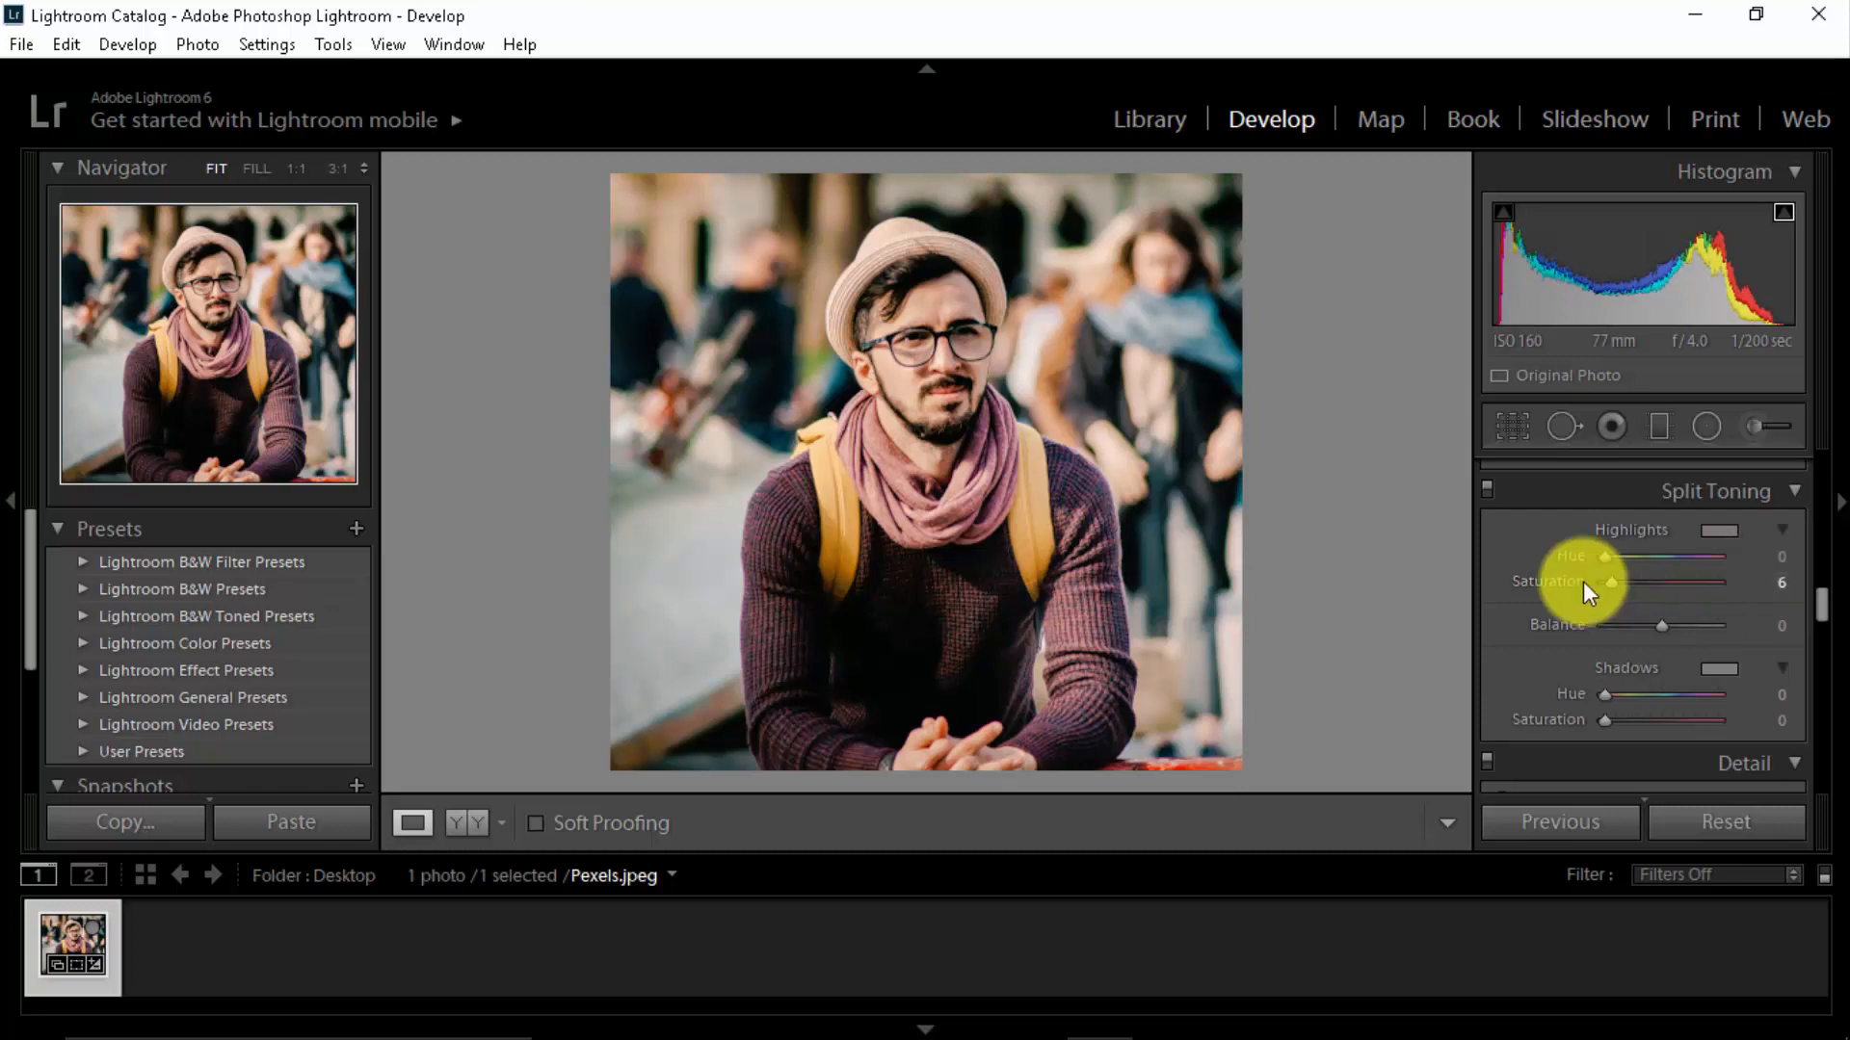
Set the Split Toning balance to -10 and the shadows saturation to 4.
mouse_move(1659, 626)
left_mouse_down()
mouse_move(1704, 625)
mouse_move(1655, 627)
left_mouse_up()
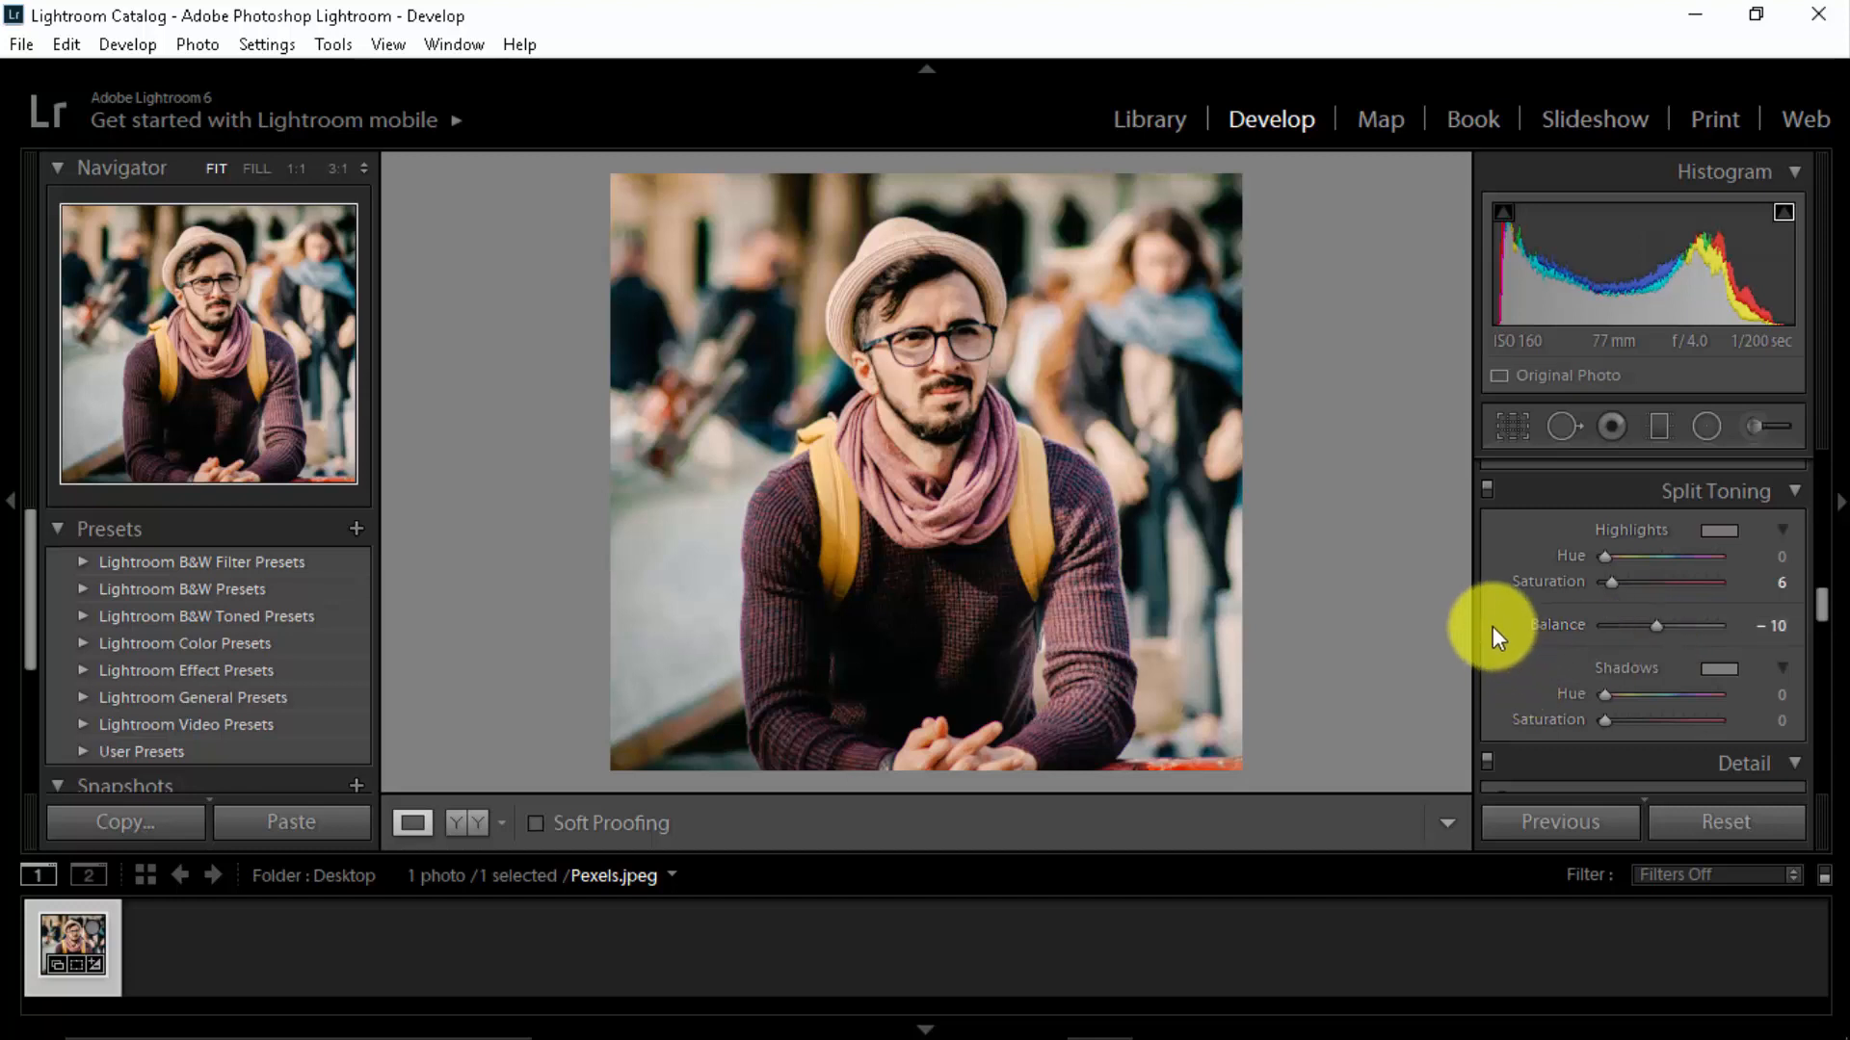
scroll(1503, 635, "down", 2)
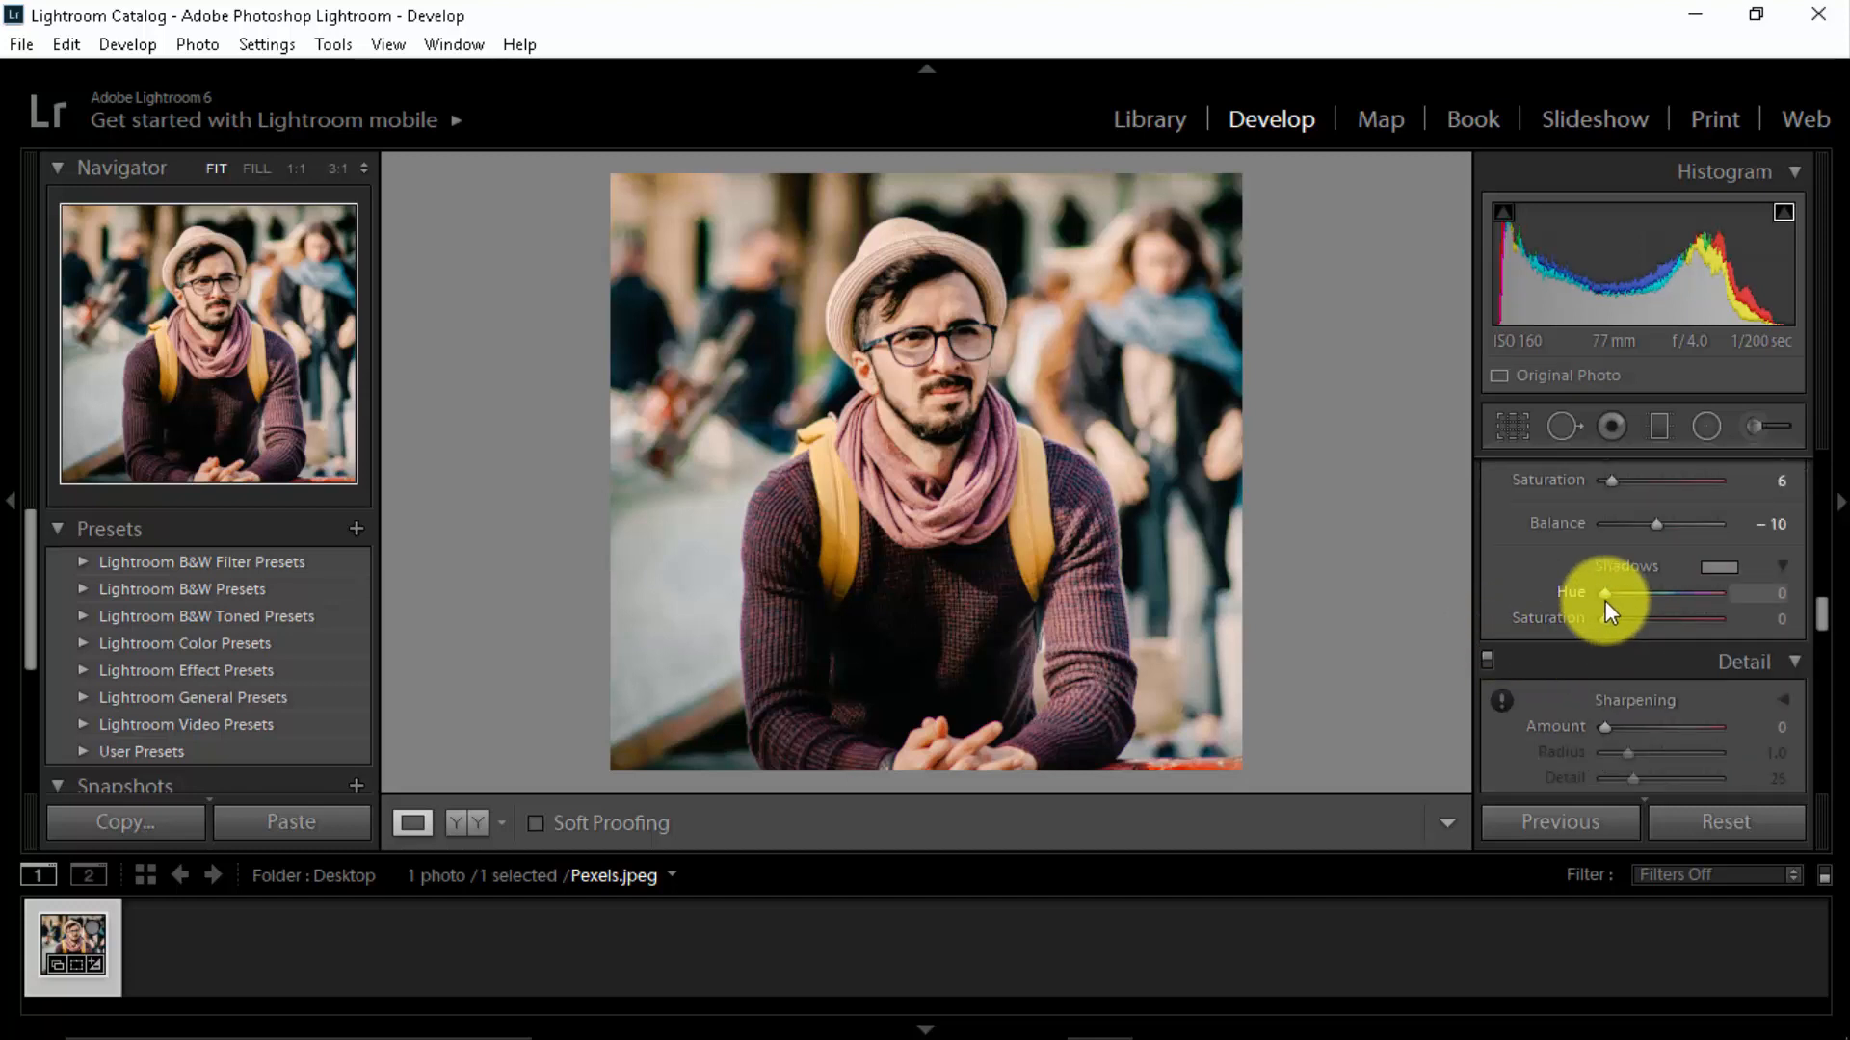
left_click_drag(1607, 622, 1611, 623)
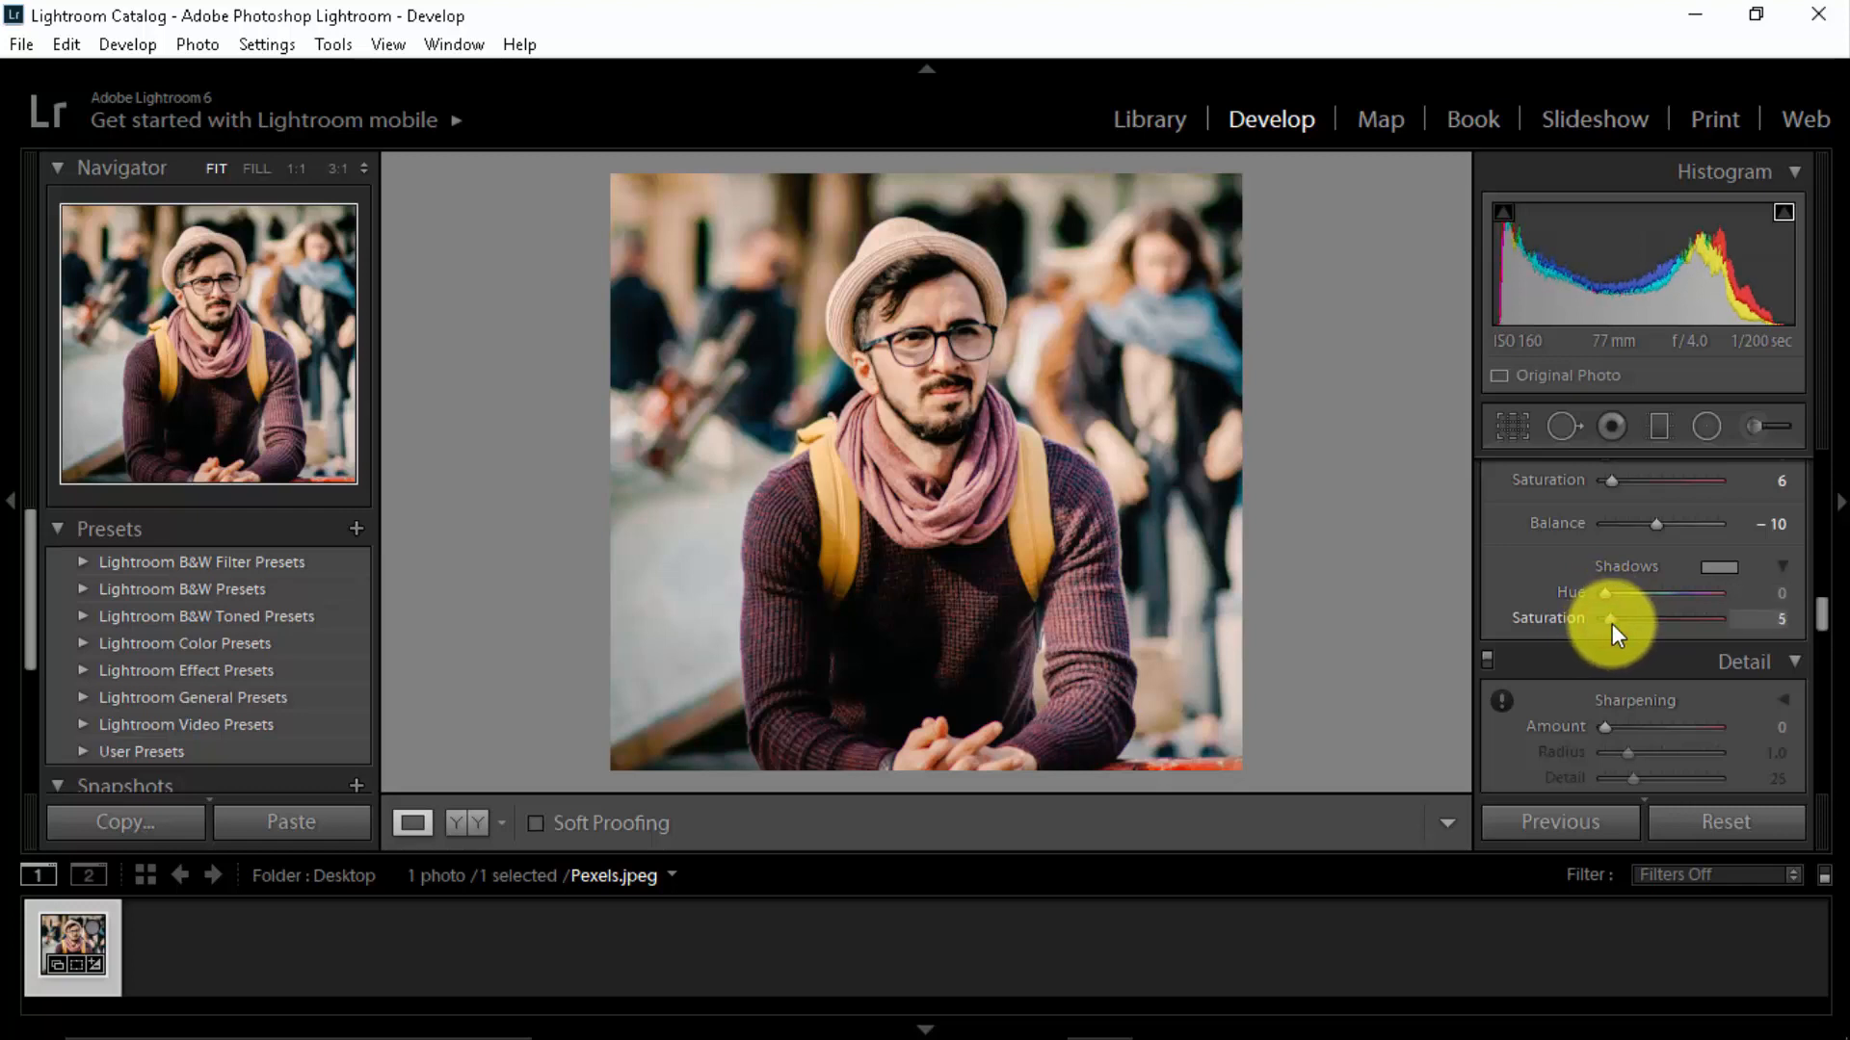
left_click_drag(1607, 621, 1610, 620)
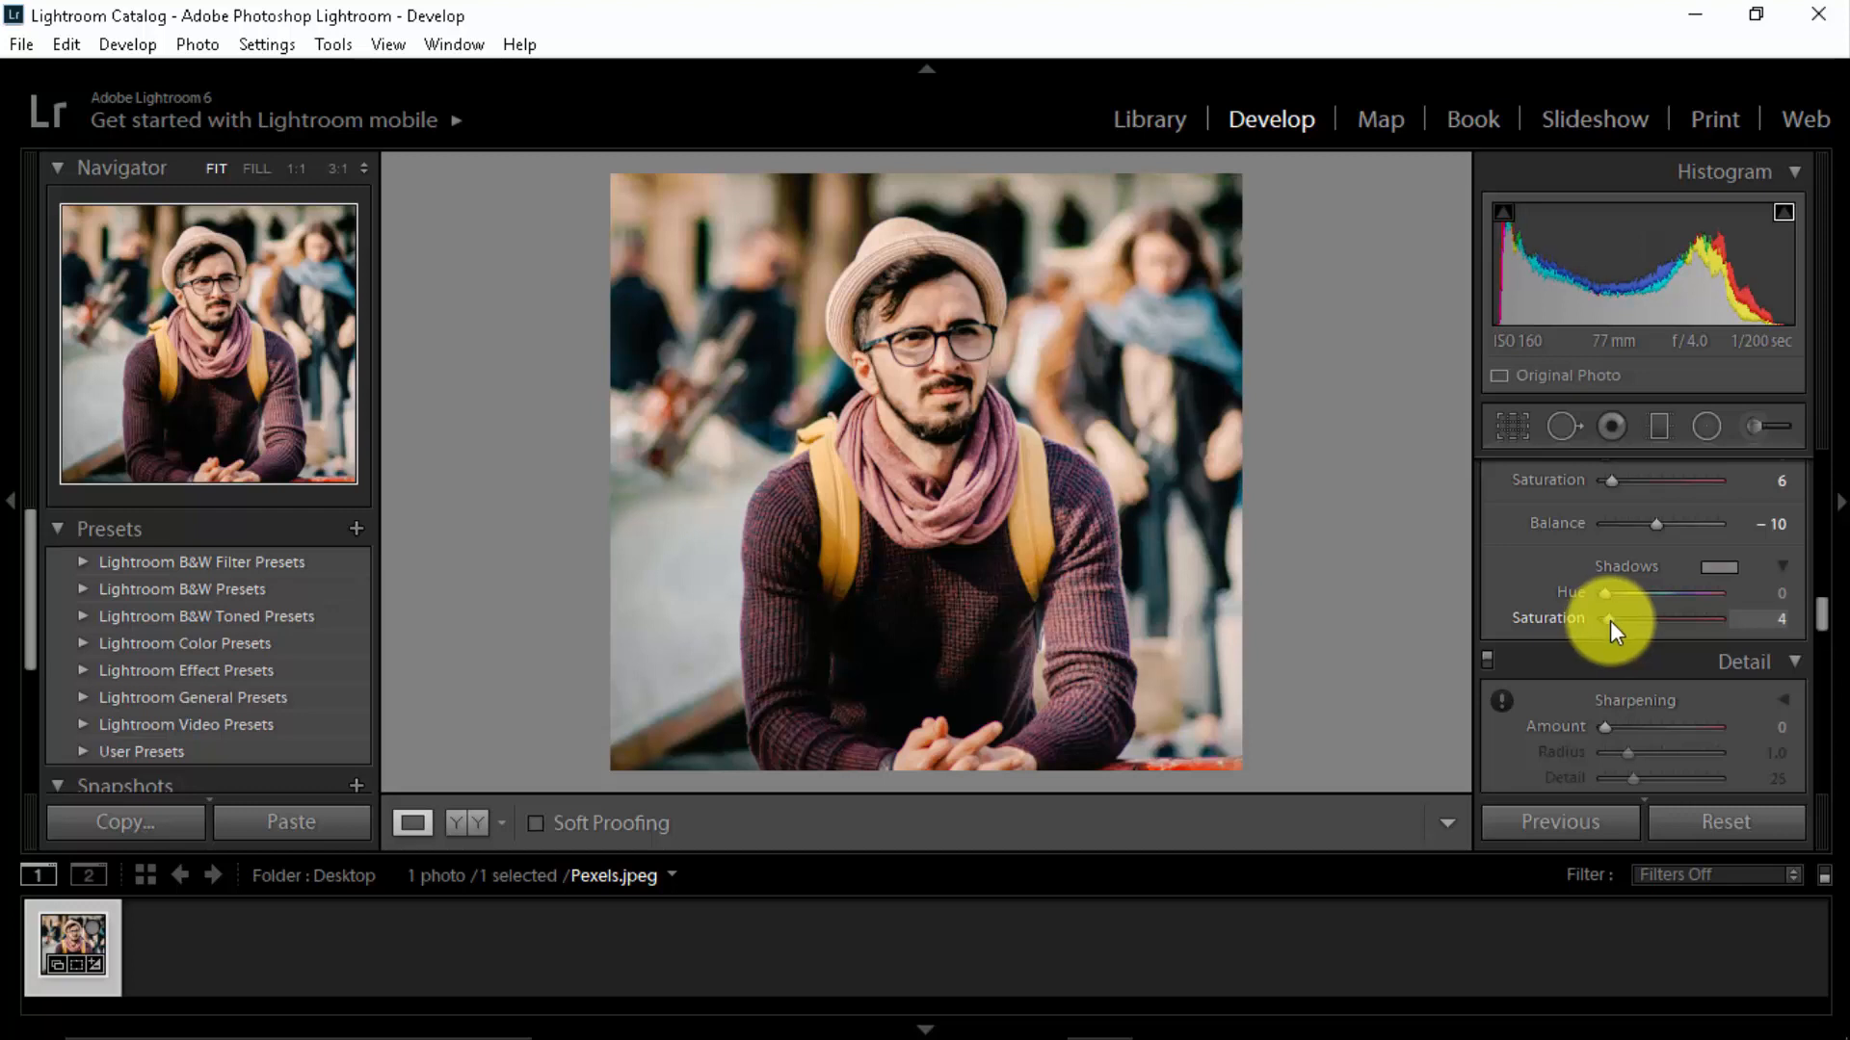
Try the sharpening Amount at 150 and check its effect on the beard up close.
scroll(1512, 607, "down", 2)
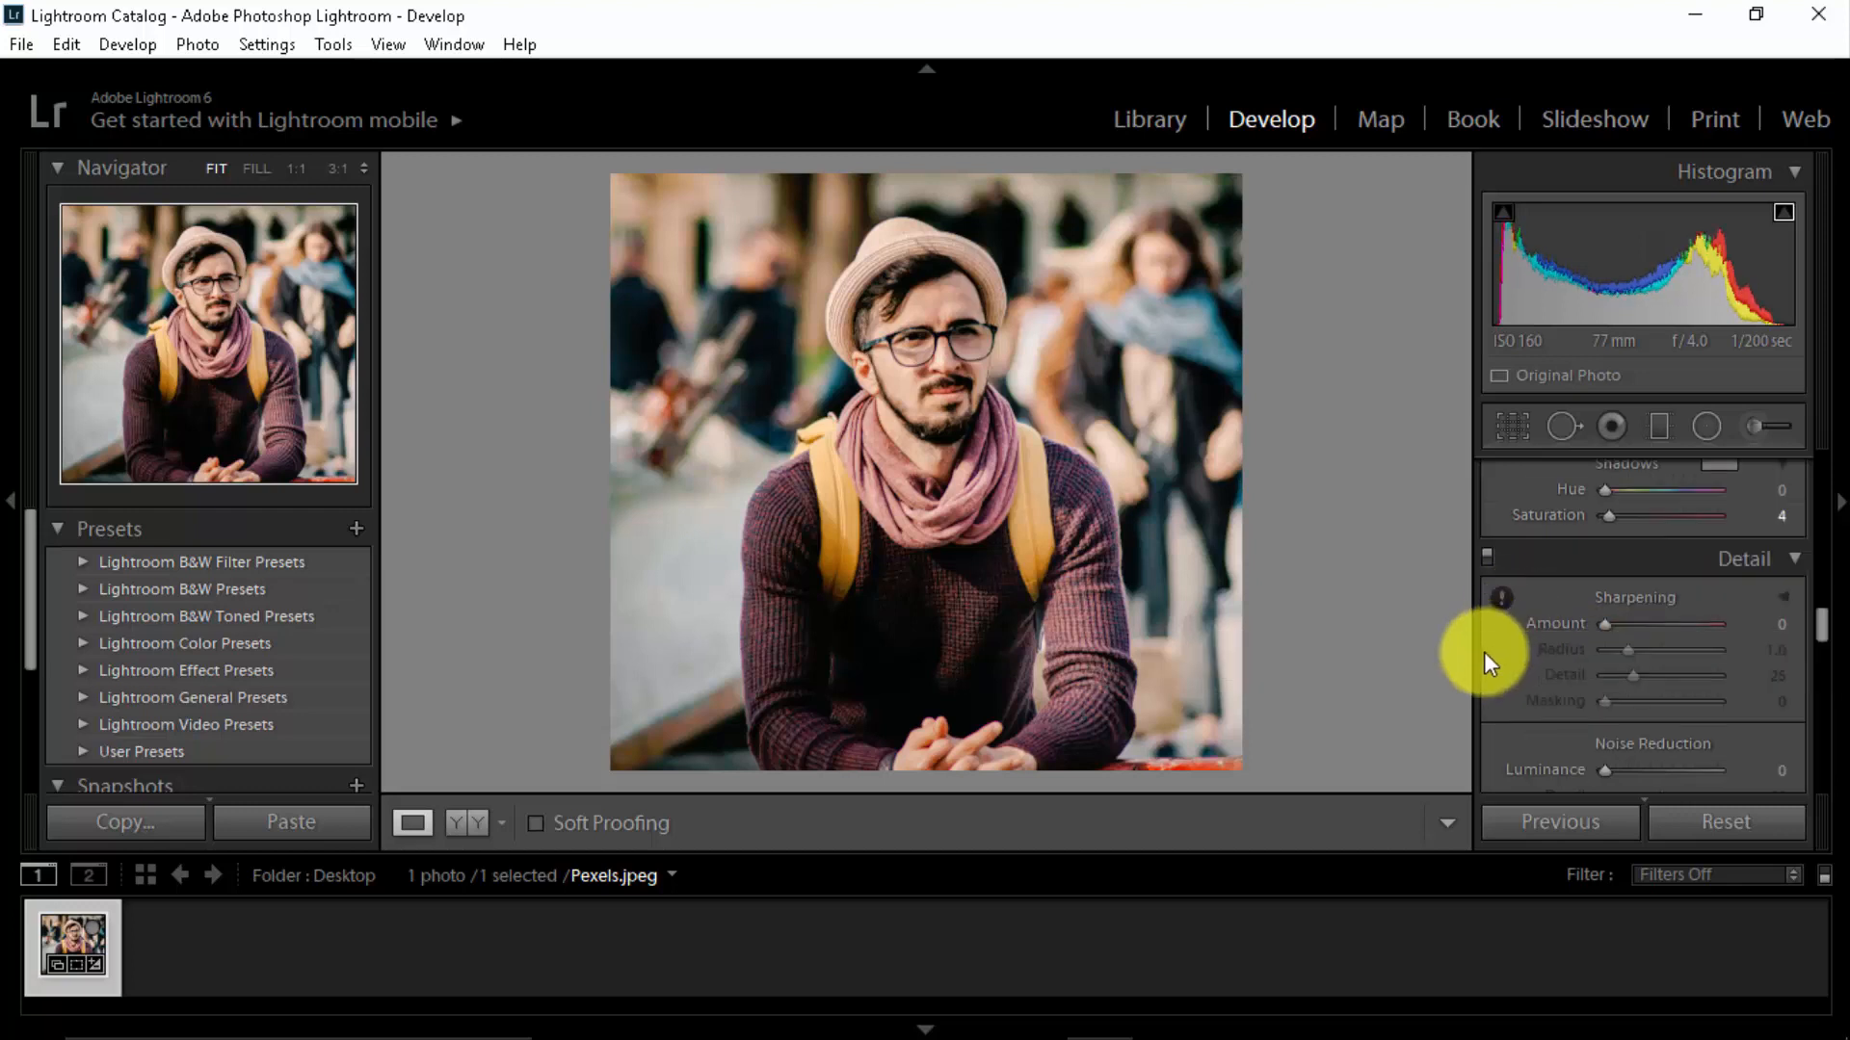
mouse_move(1494, 602)
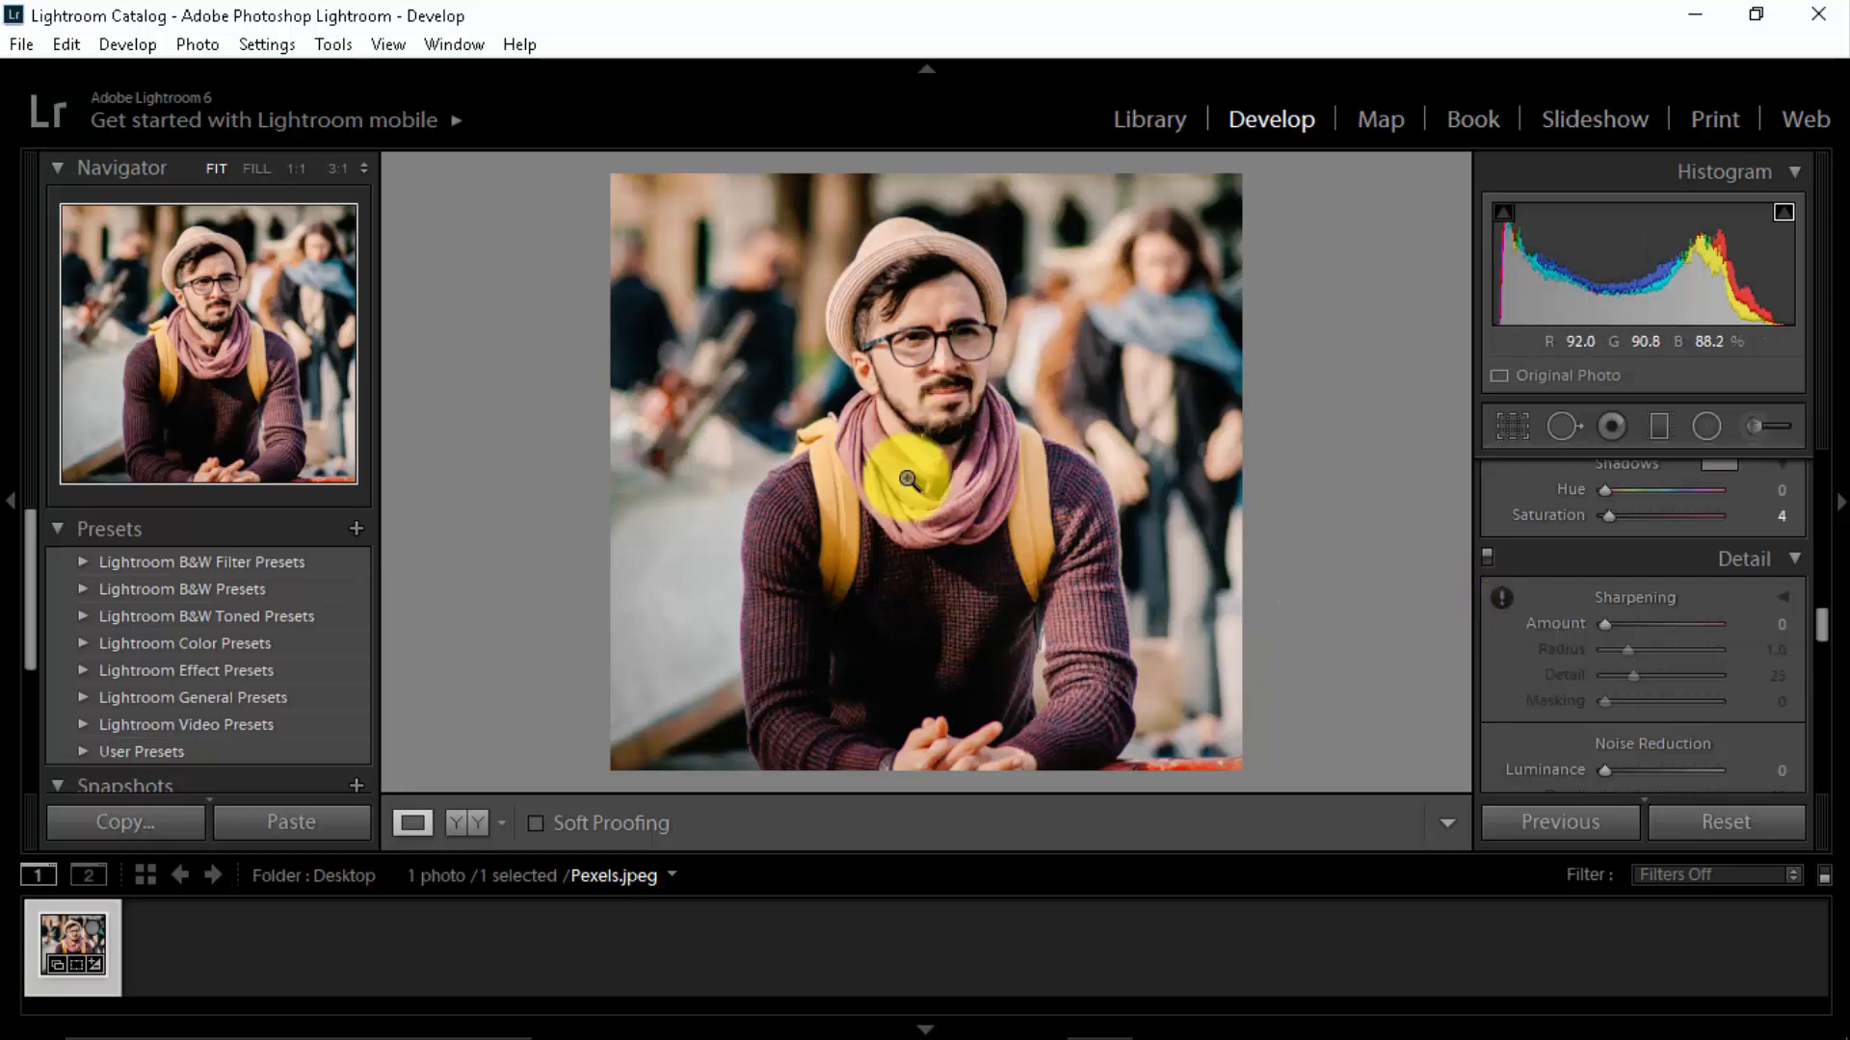
left_click_drag(1604, 623, 1750, 620)
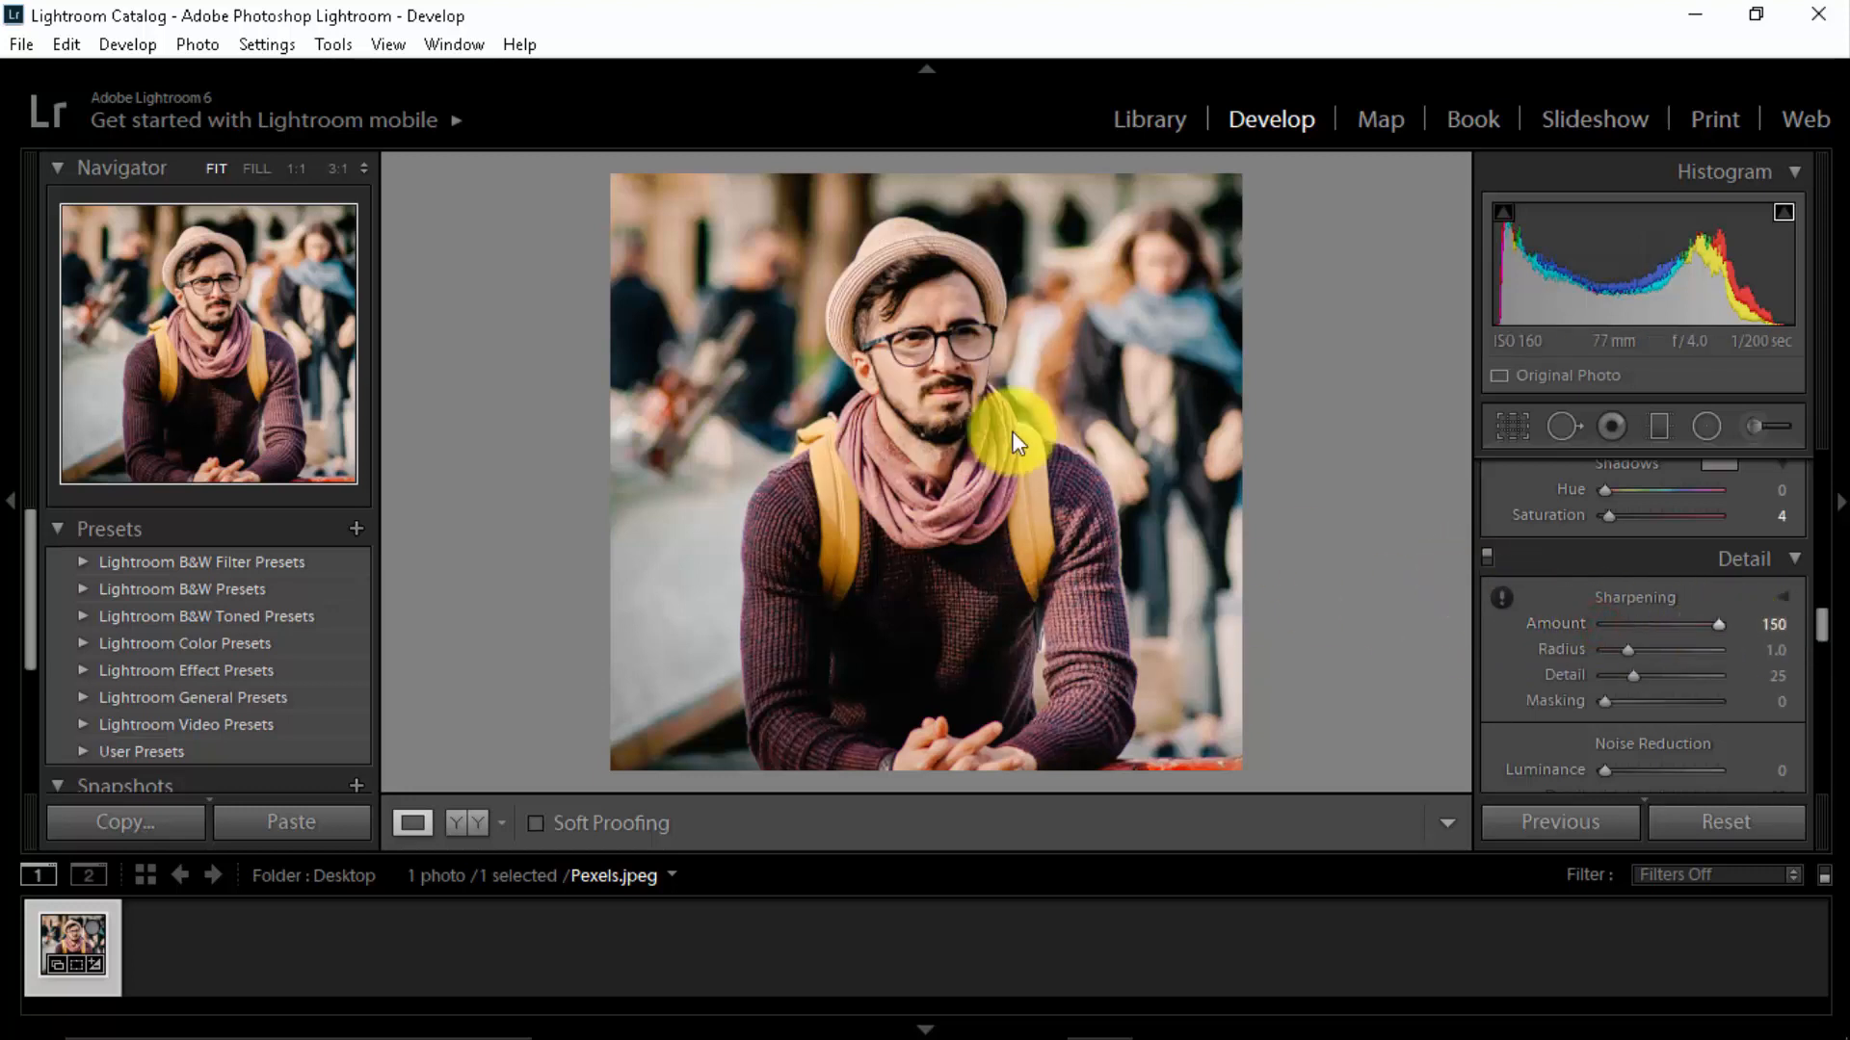
left_click(961, 419)
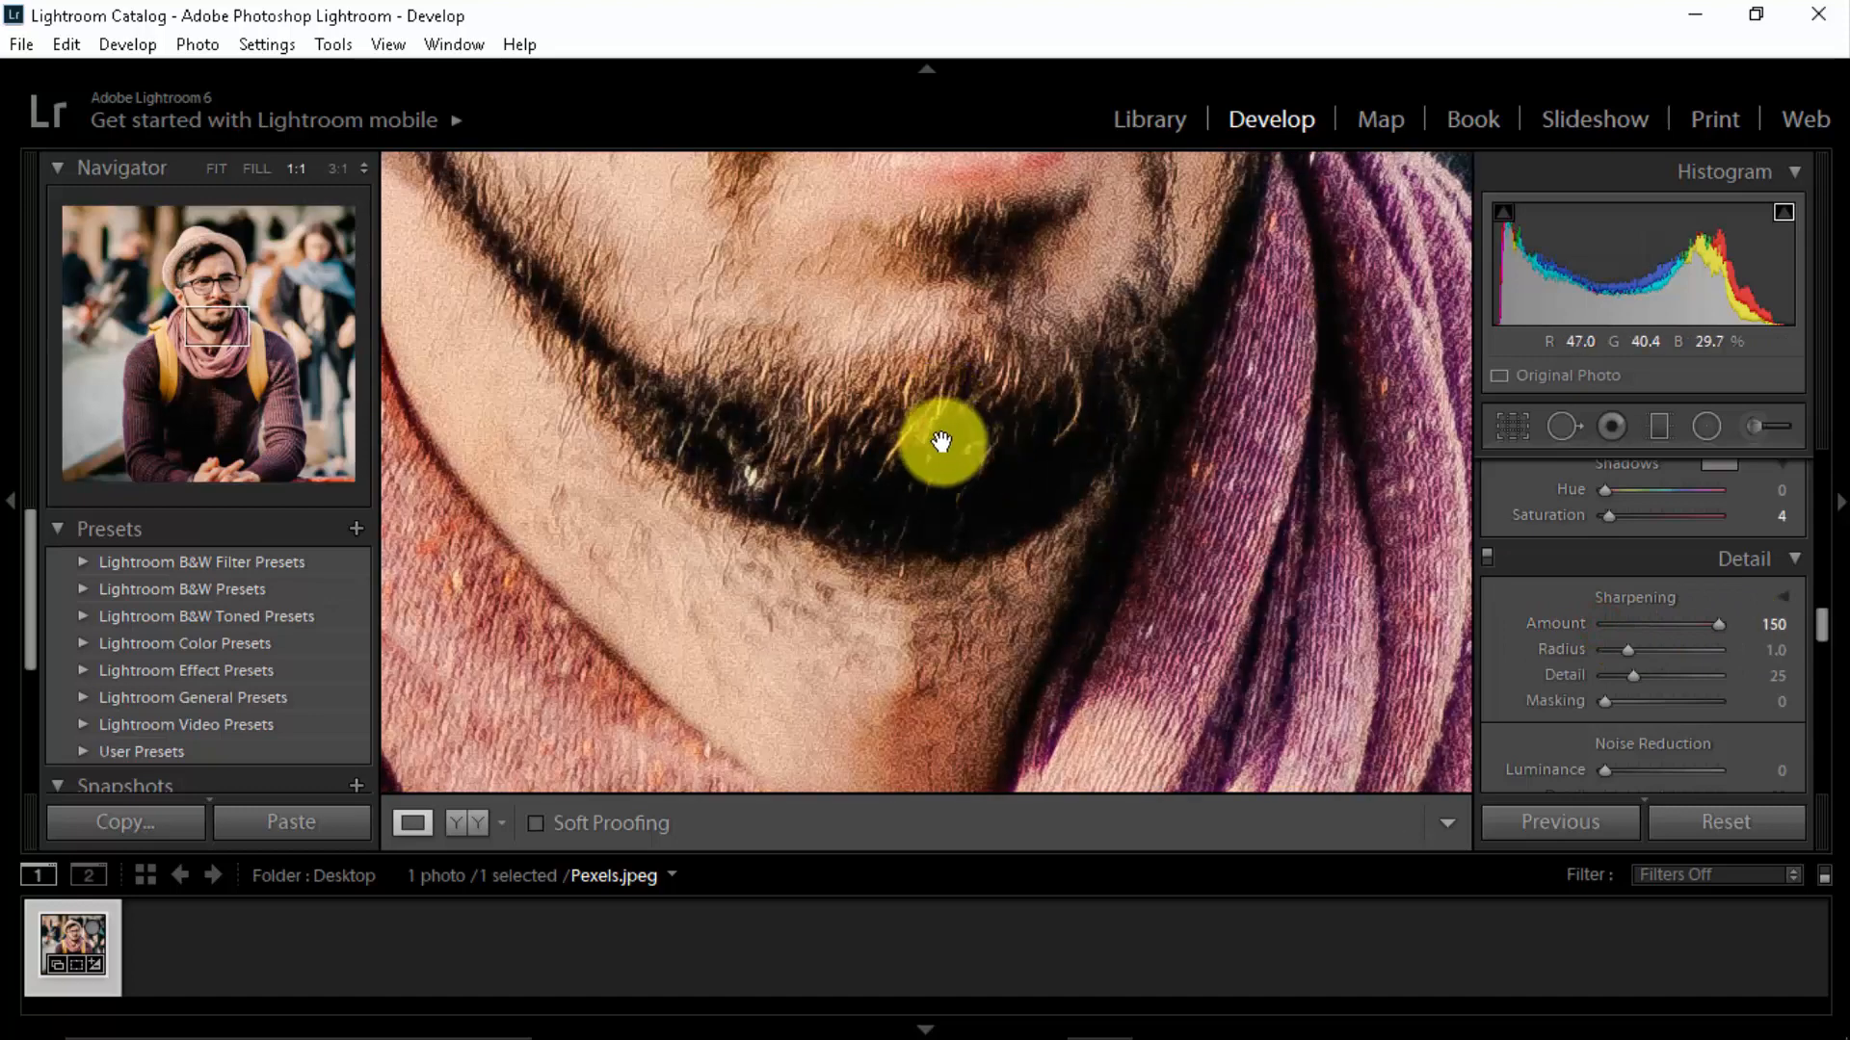
left_click(917, 425)
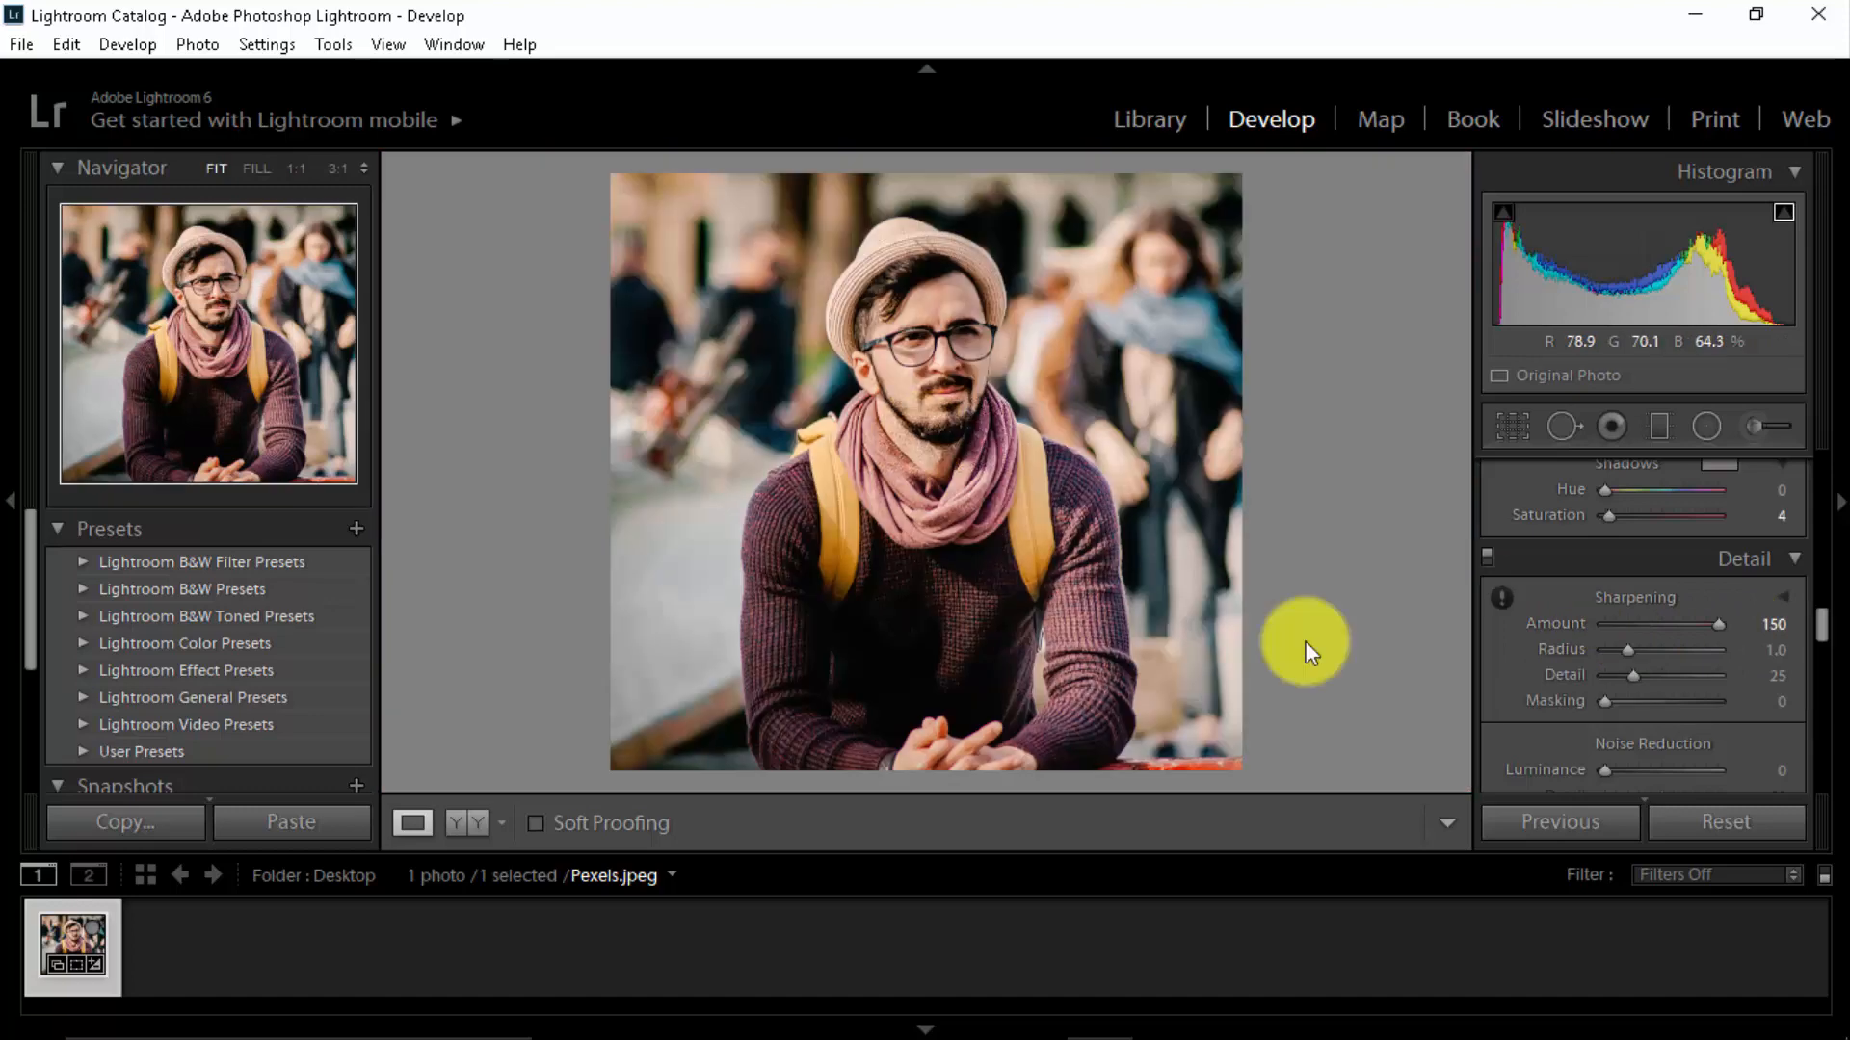
Reduce the sharpening Amount to 10.
left_click_drag(1649, 627, 1609, 636)
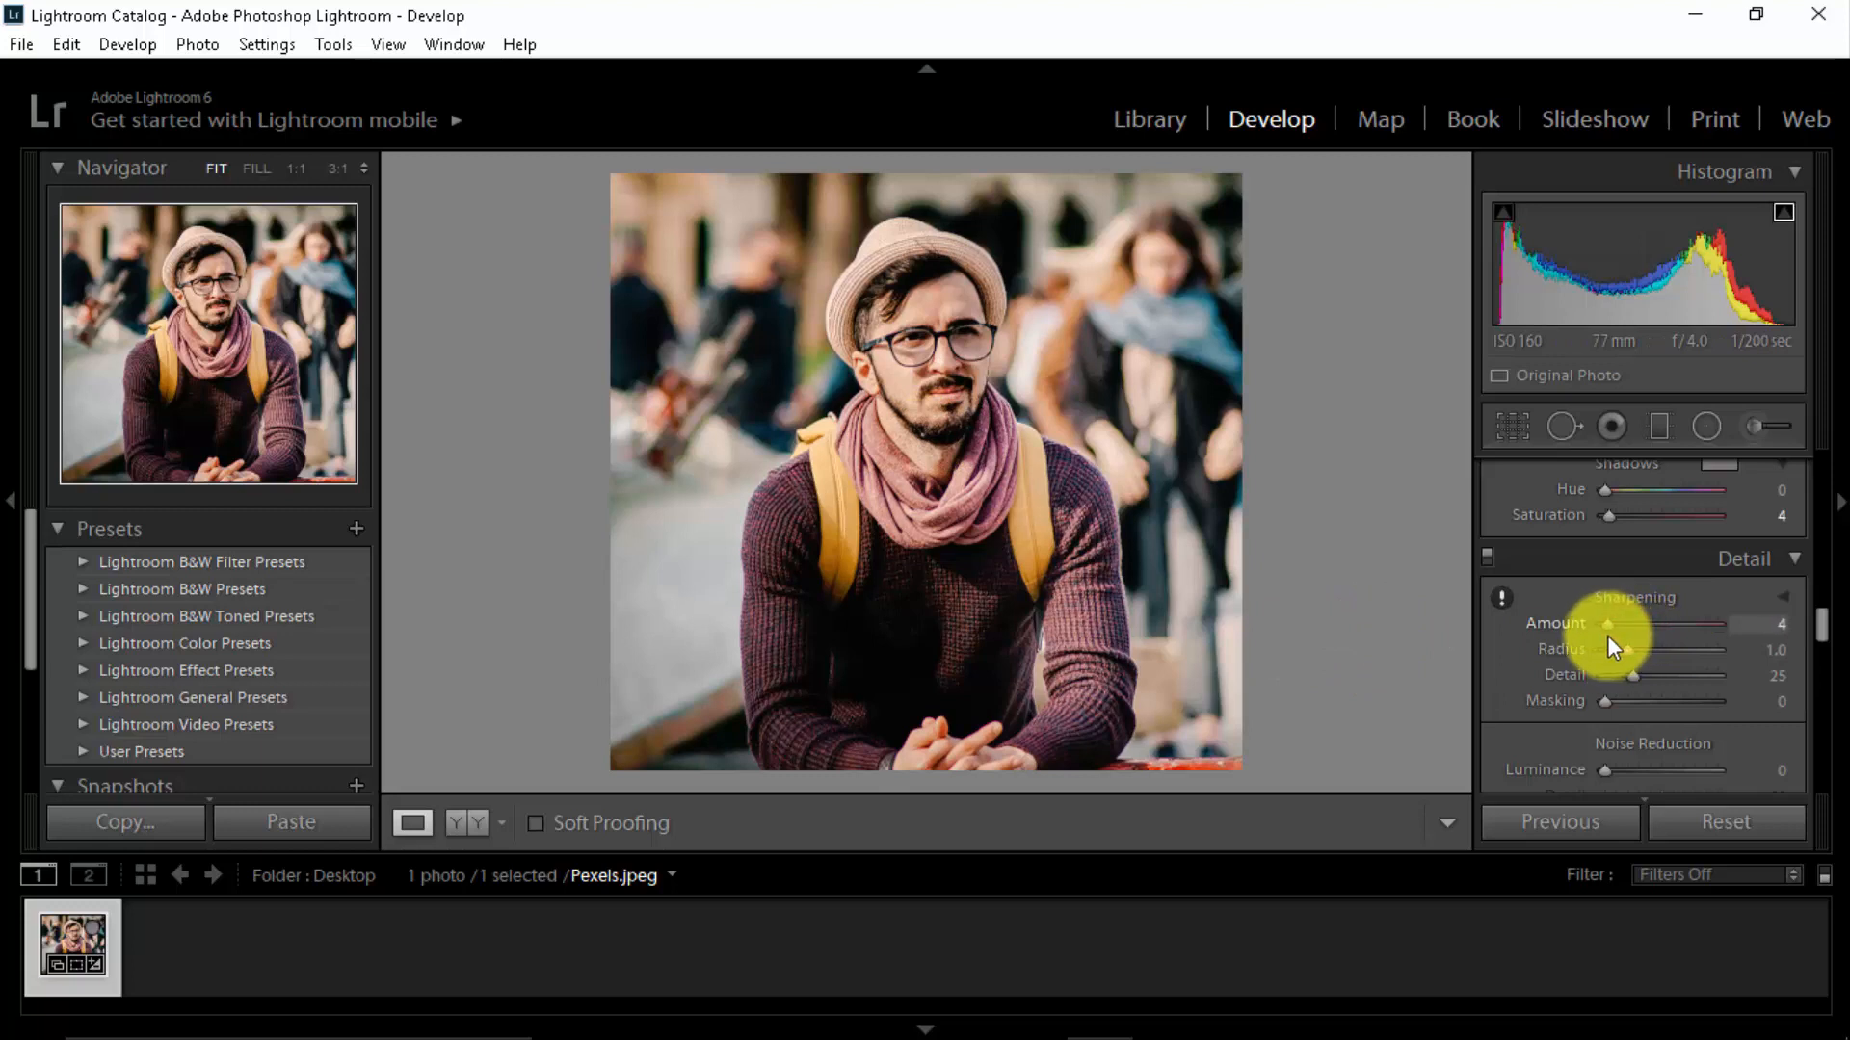
left_click(1782, 627)
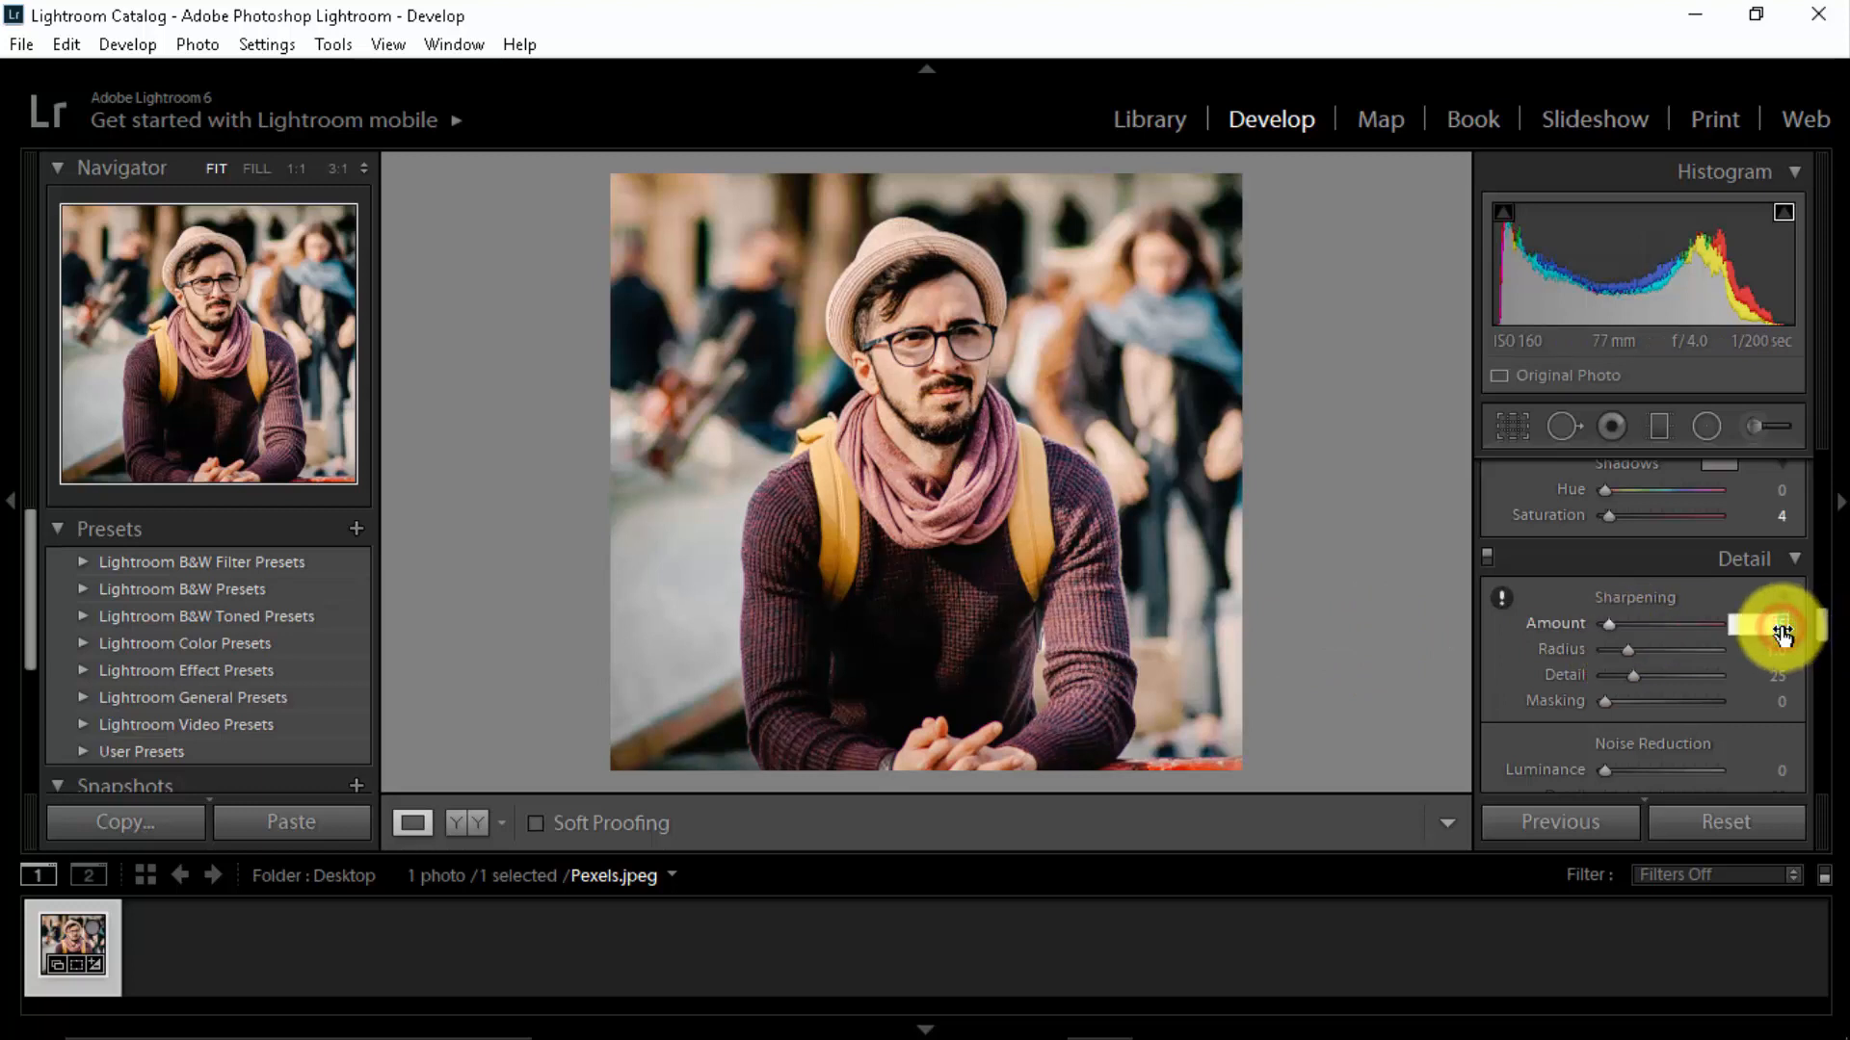
type("10")
key("Return")
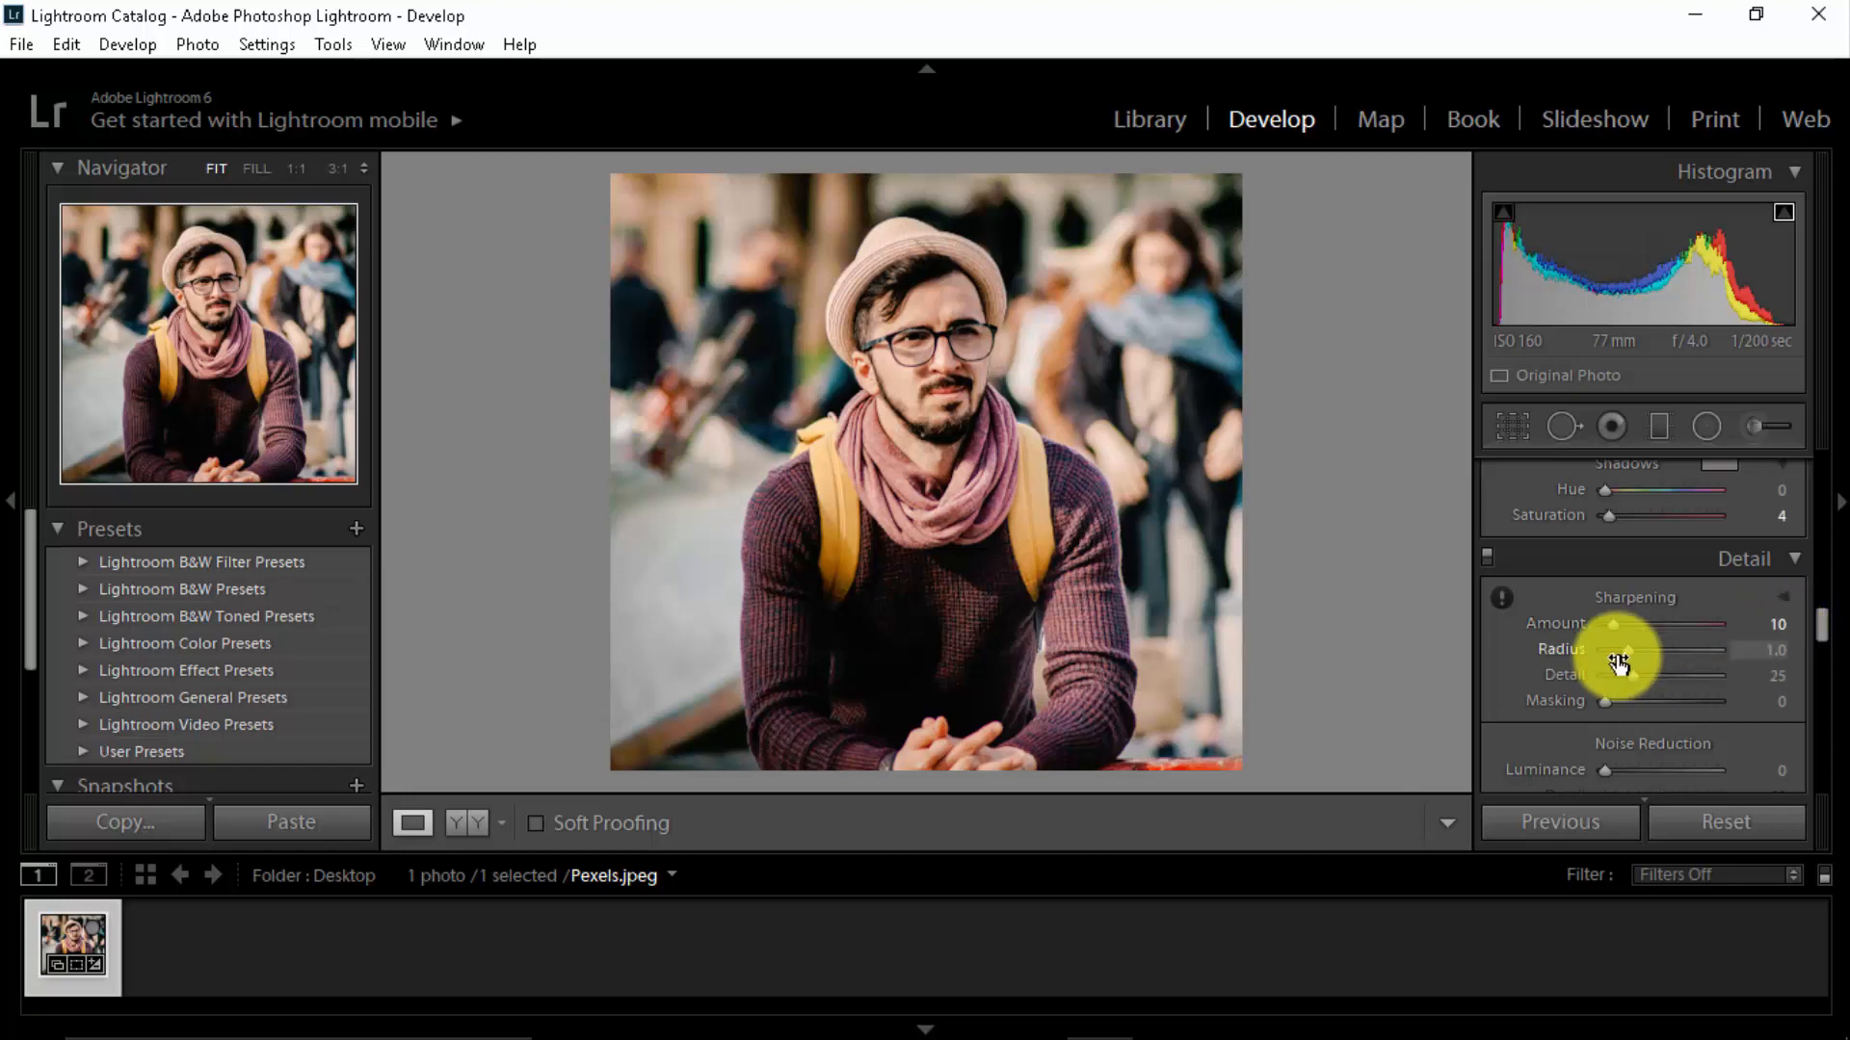
Set the sharpening Radius to 0.5 and its Detail to 50.
left_click(1760, 653)
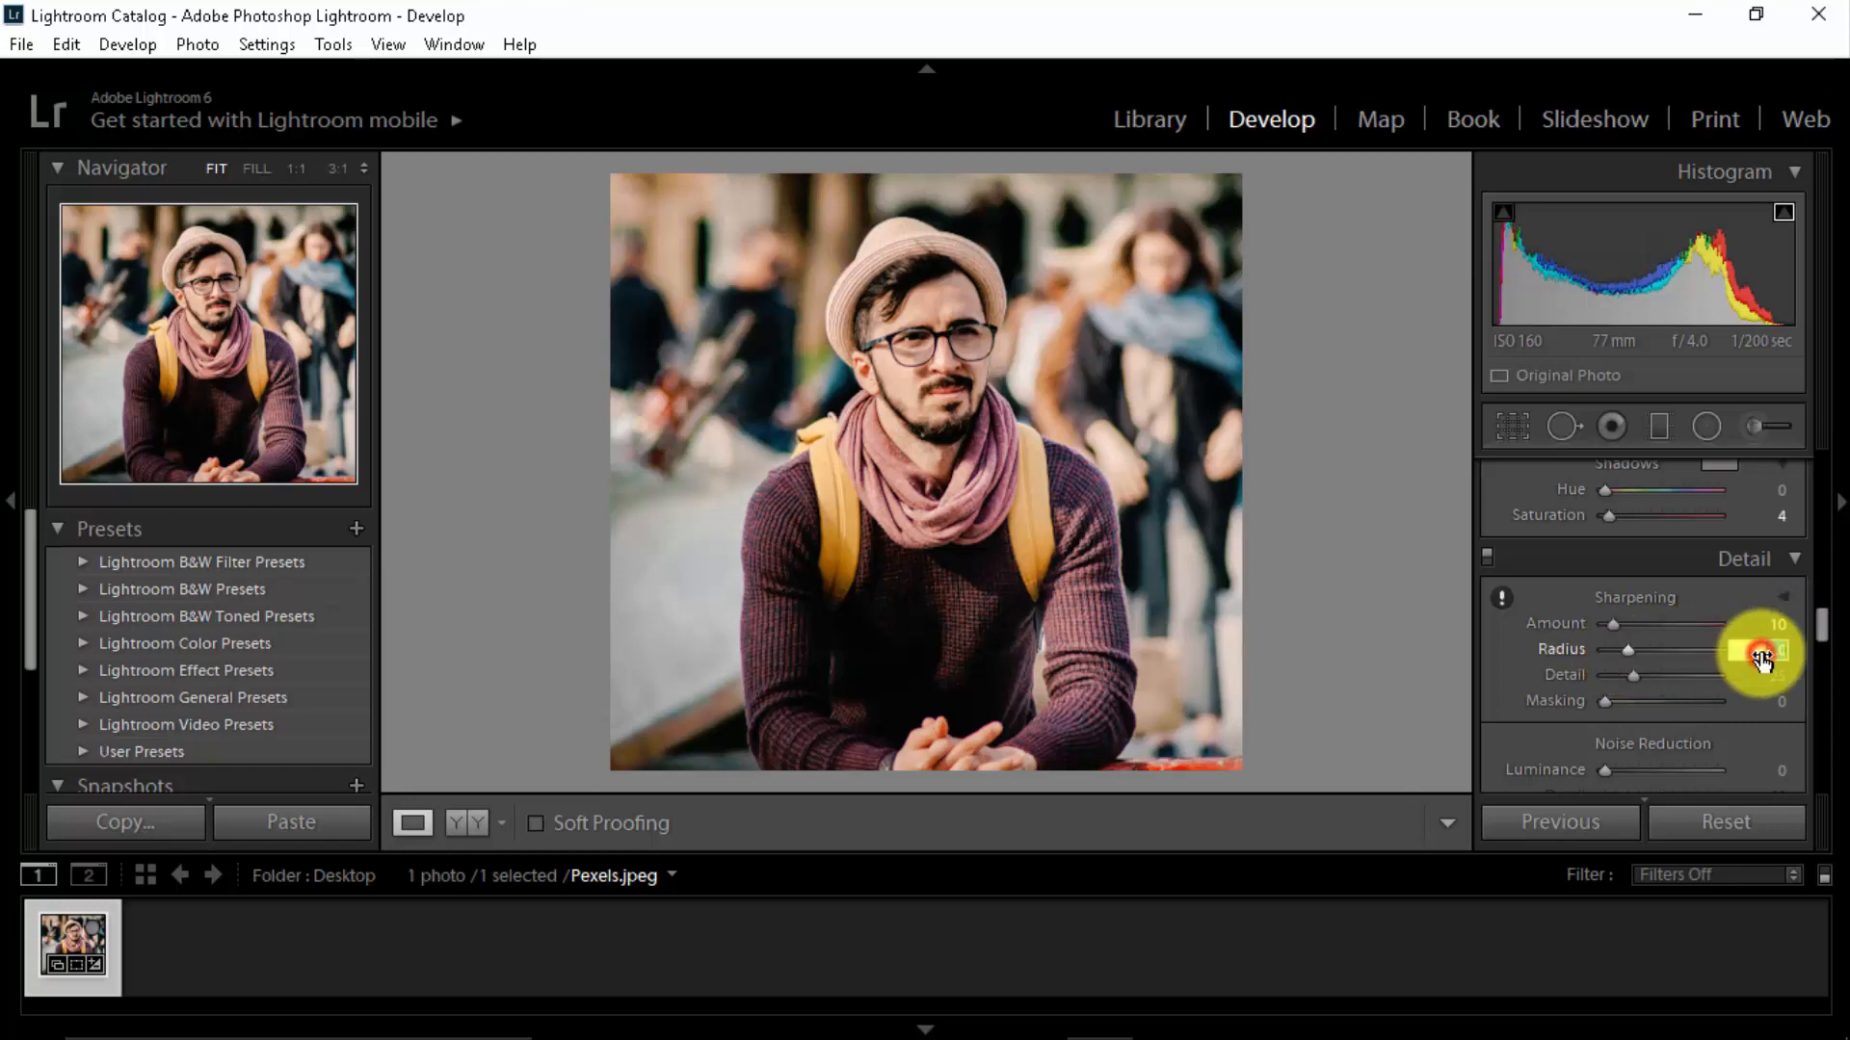
type("0.5")
key("Return")
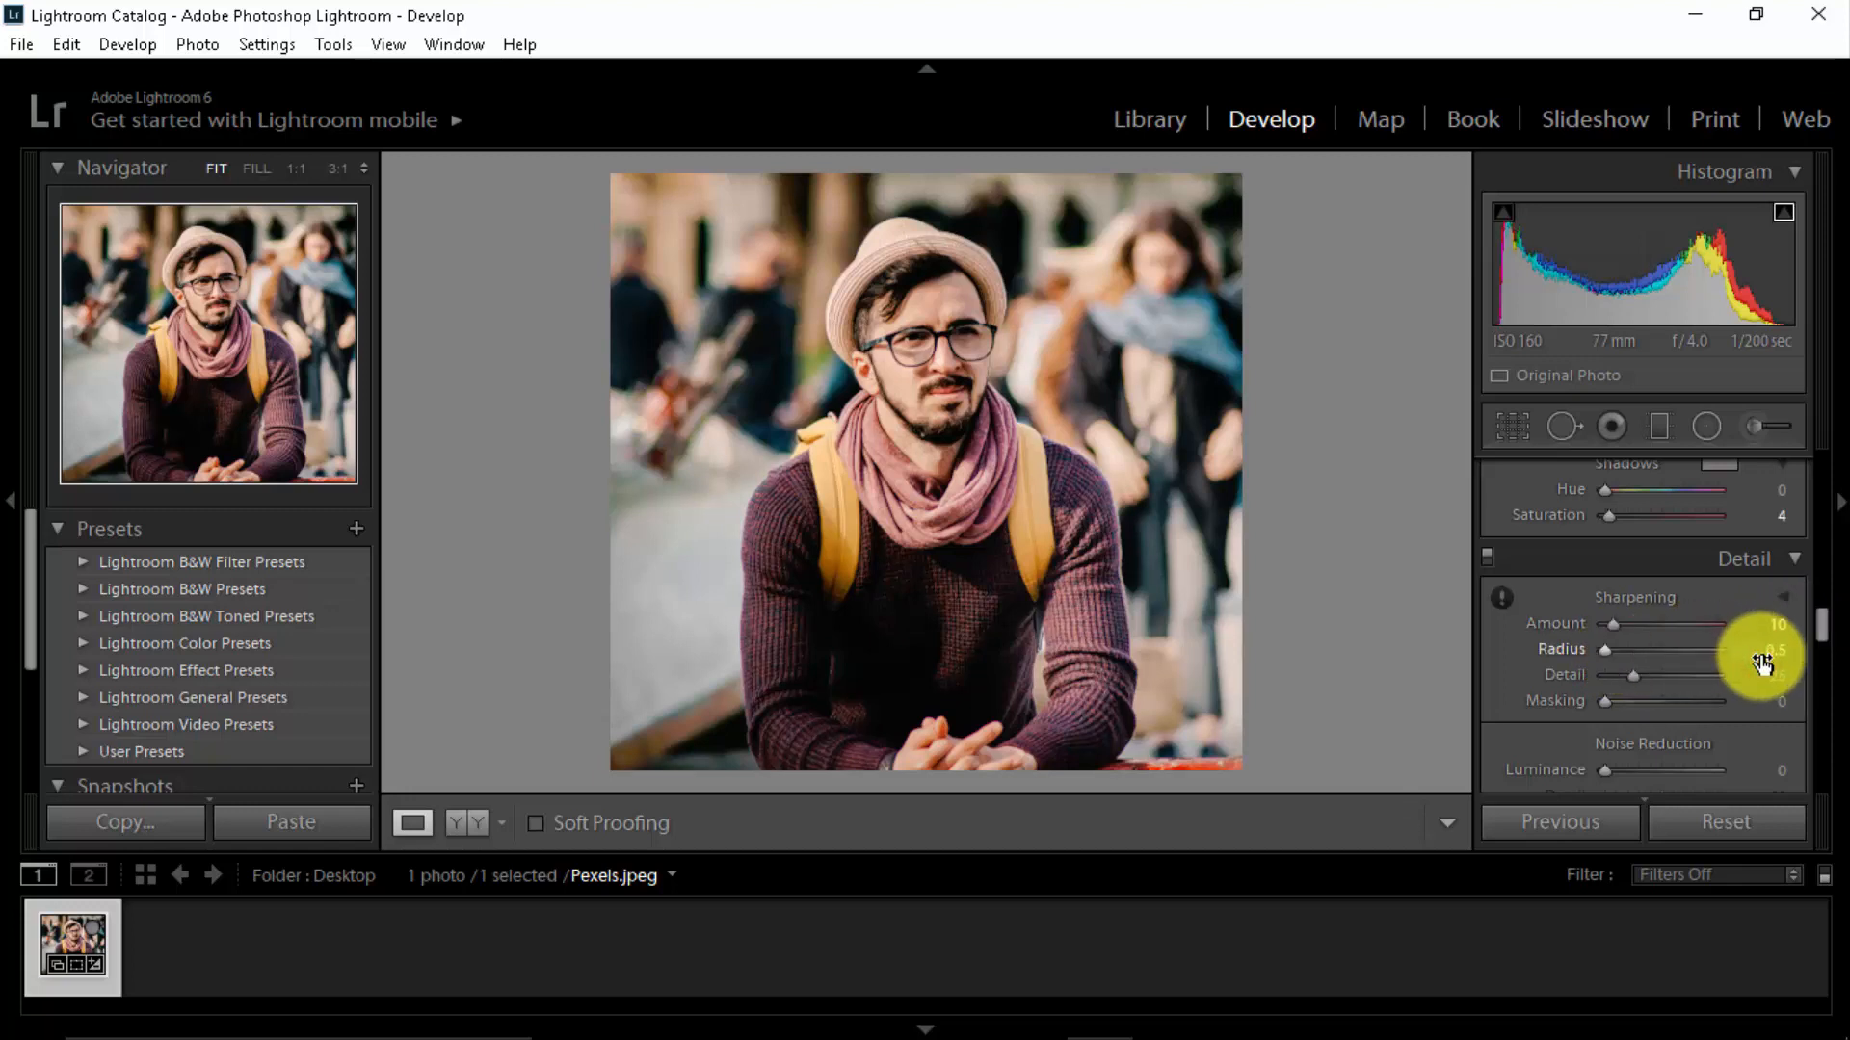
left_click(1776, 682)
type("50")
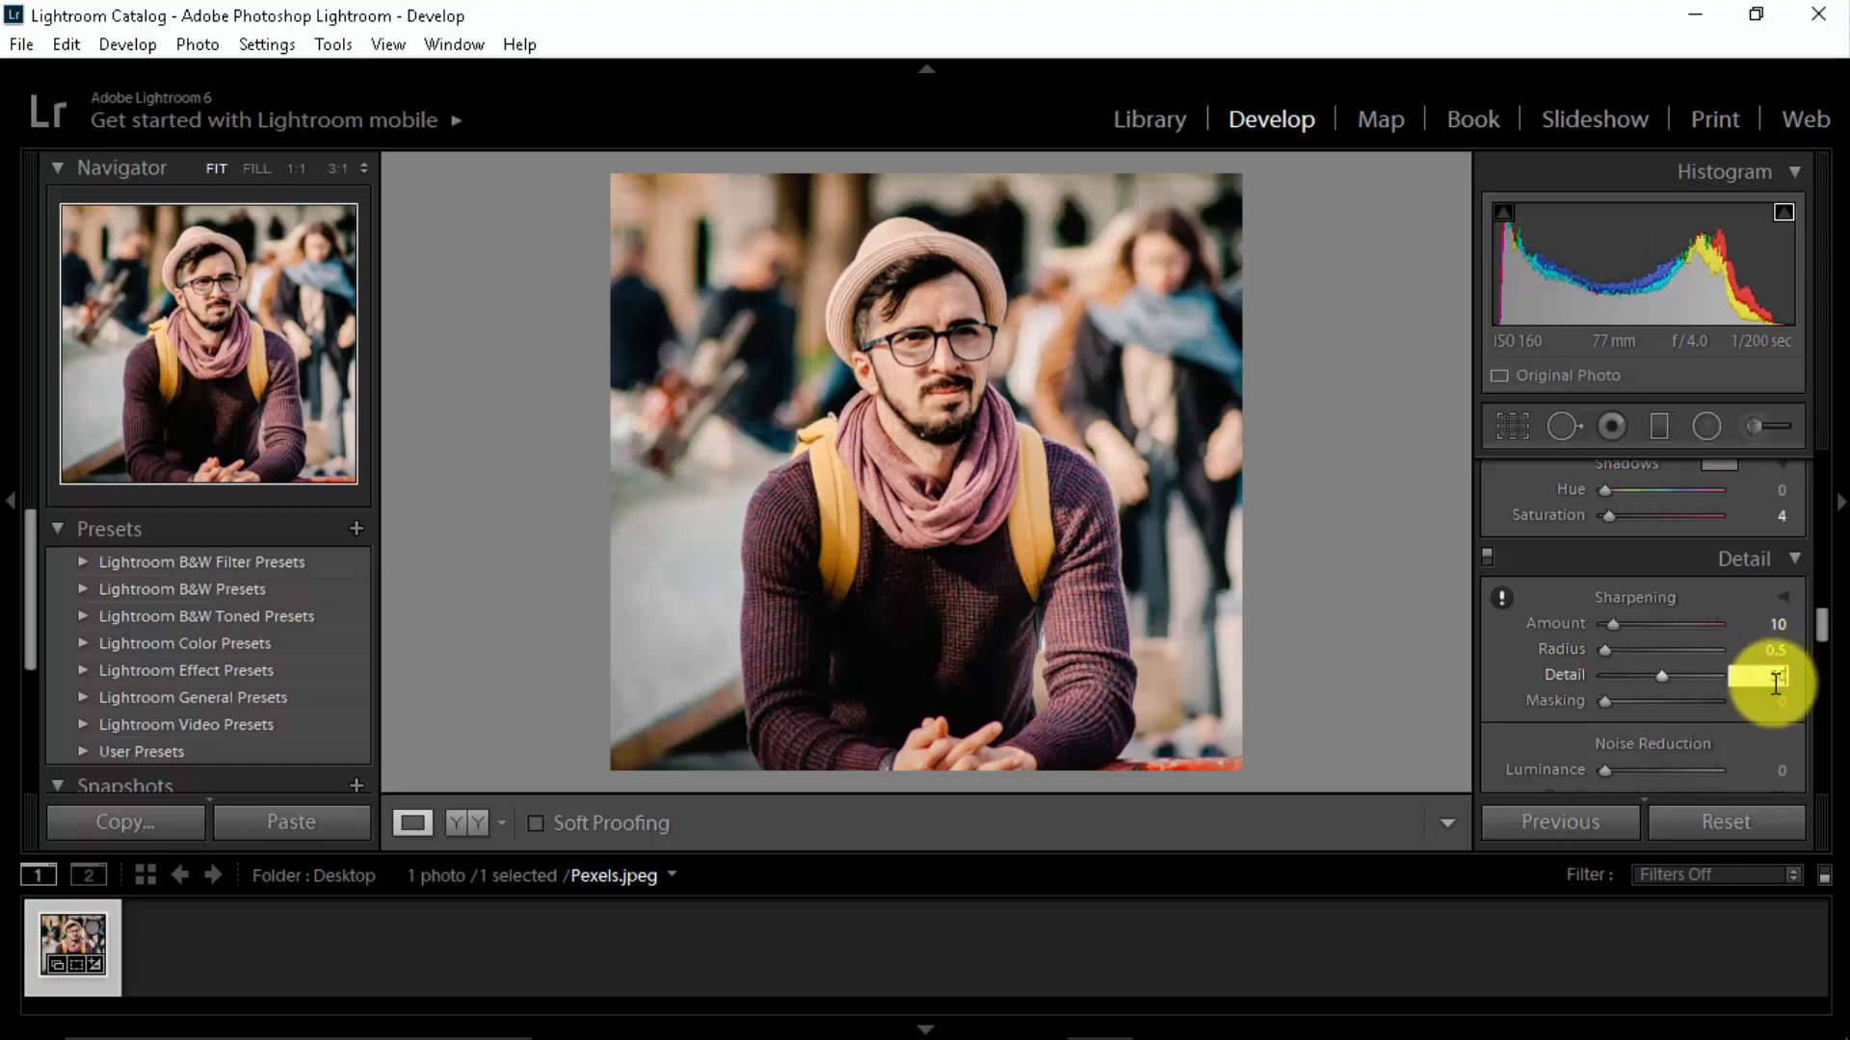
key("Return")
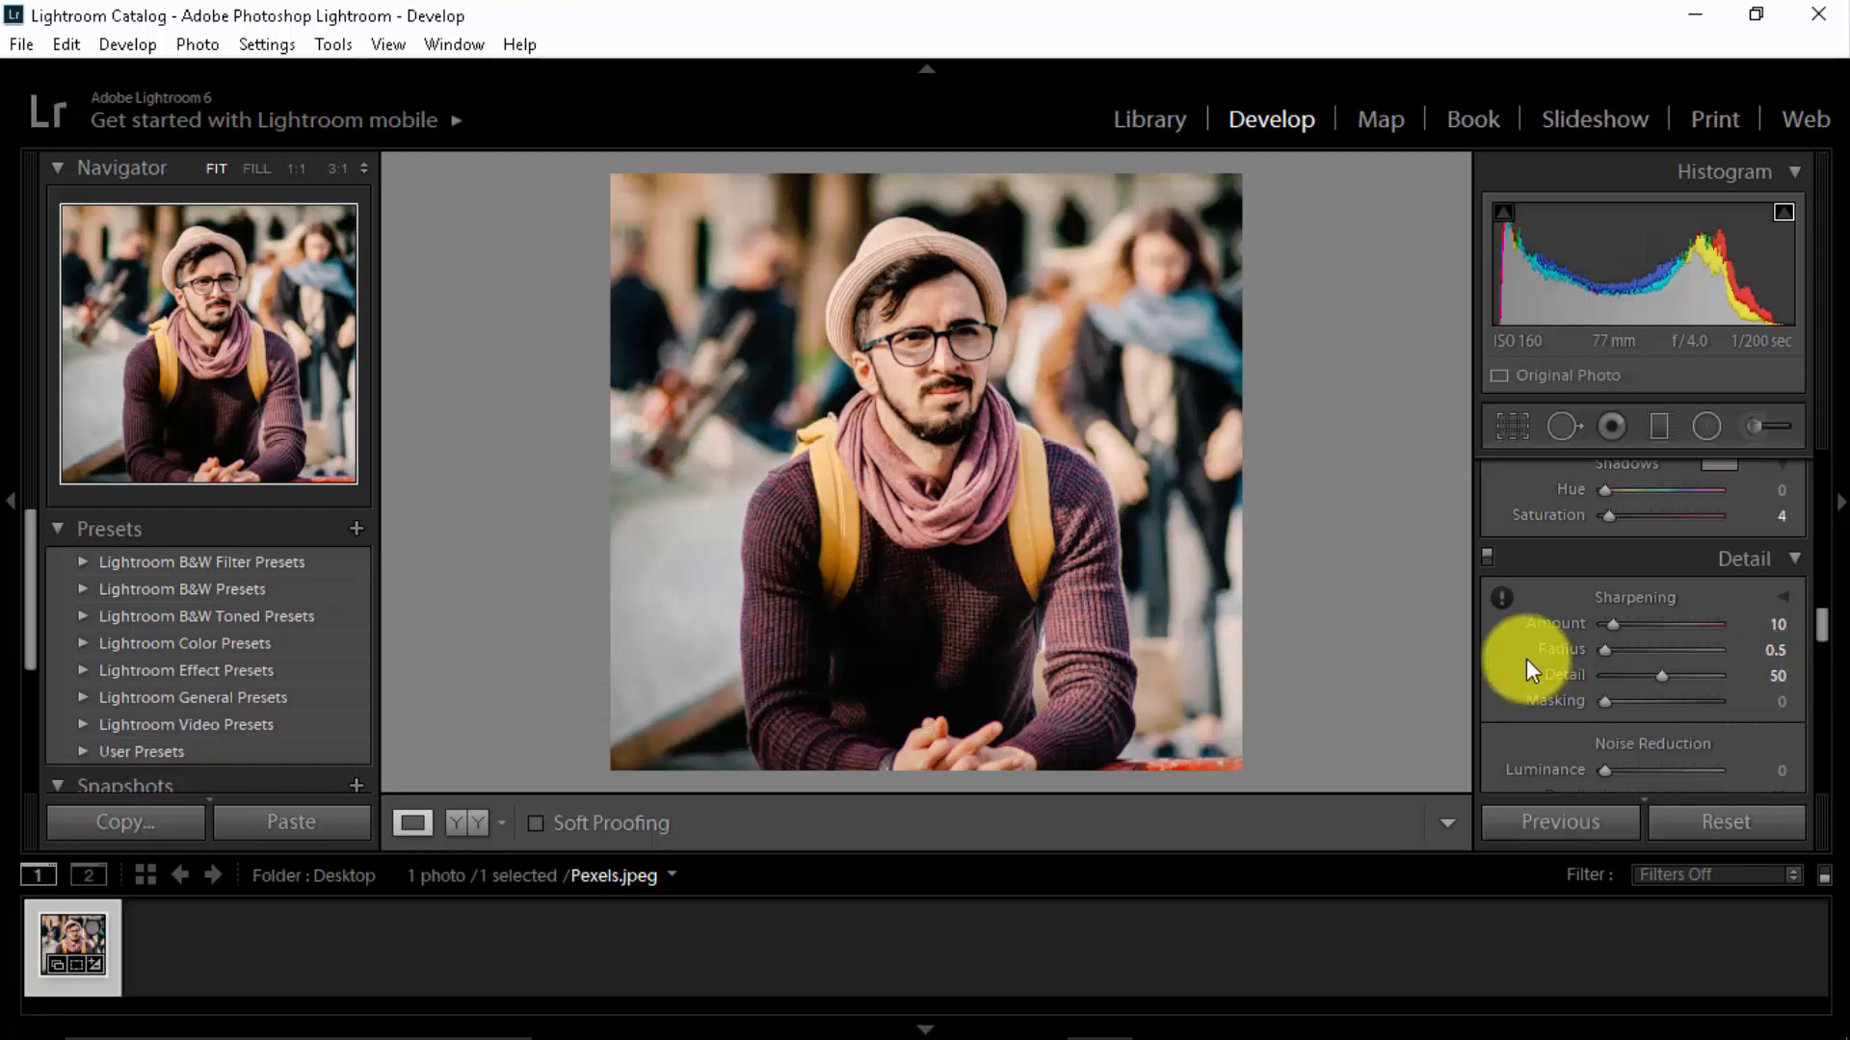
Inspect the blurred background beside the scarf at 1:1 and set the noise reduction Luminance to 100.
scroll(1526, 657, "down", 3)
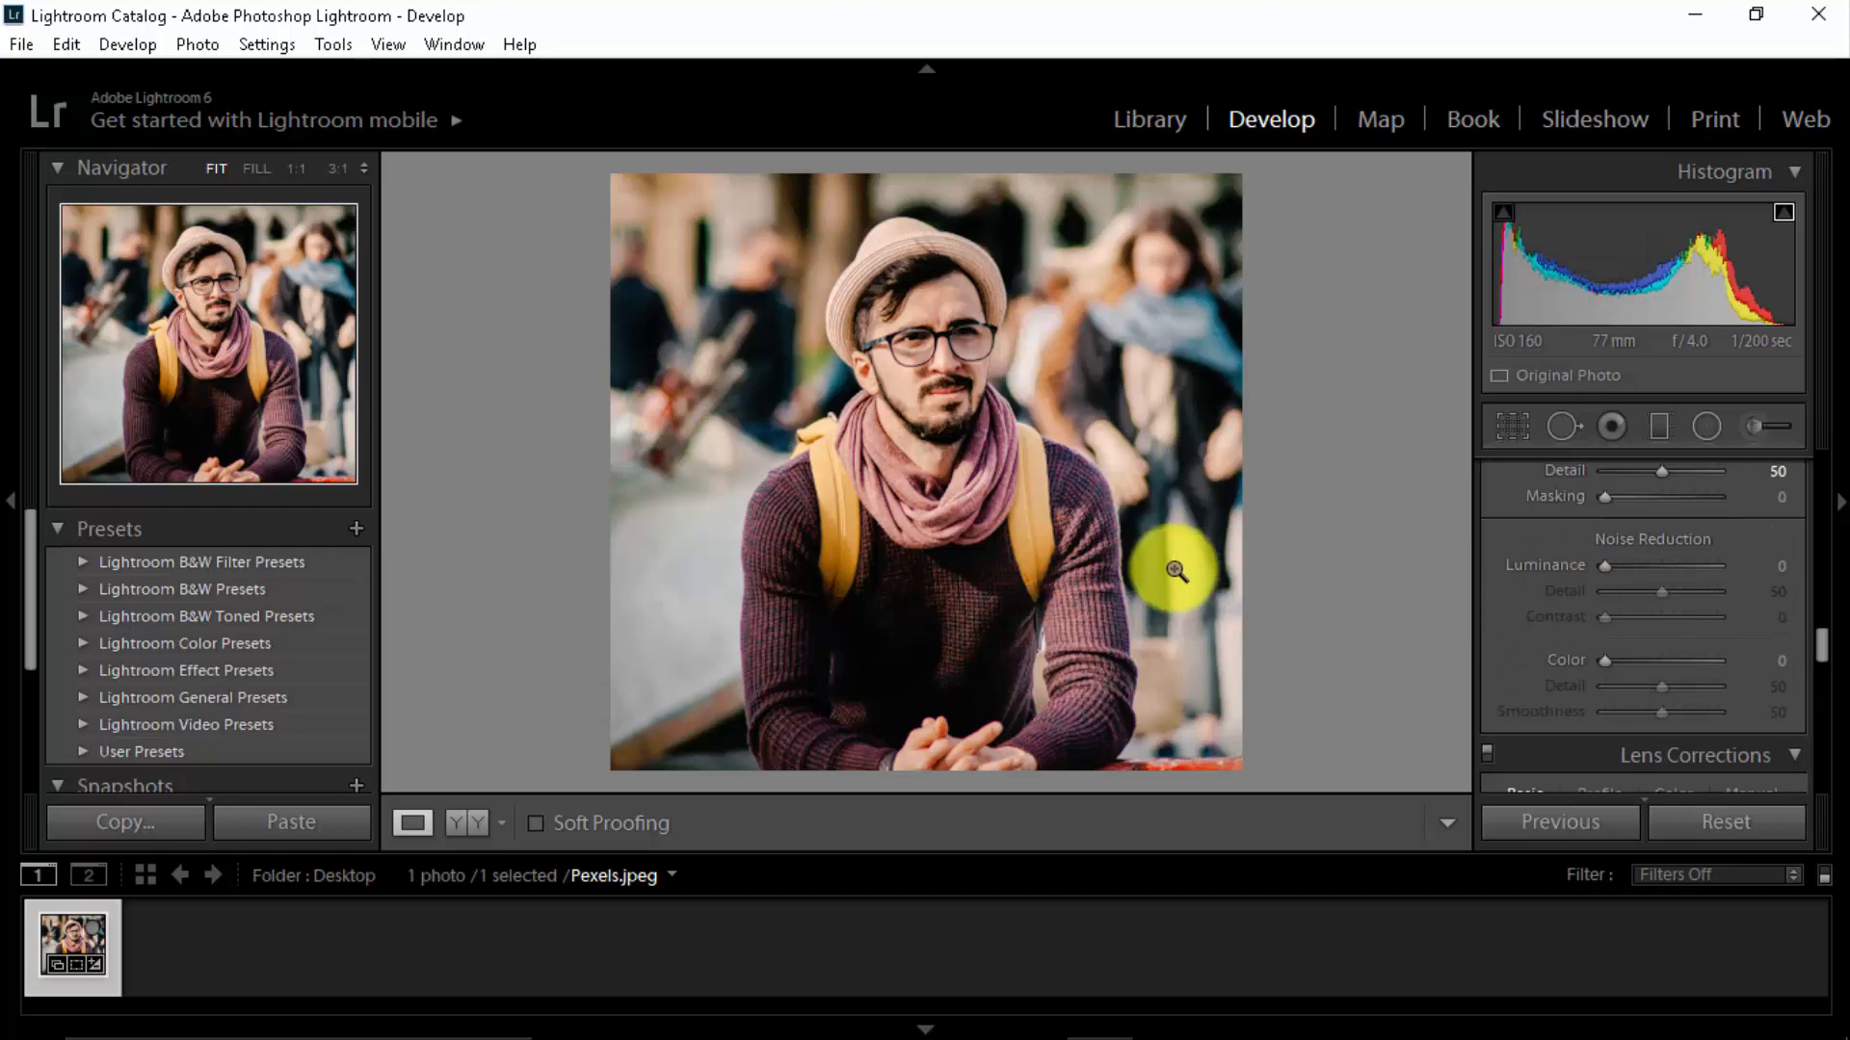
left_click(1046, 378)
mouse_move(1182, 476)
left_mouse_down()
mouse_move(1012, 405)
mouse_move(911, 415)
mouse_move(1076, 386)
mouse_move(1045, 400)
left_mouse_up()
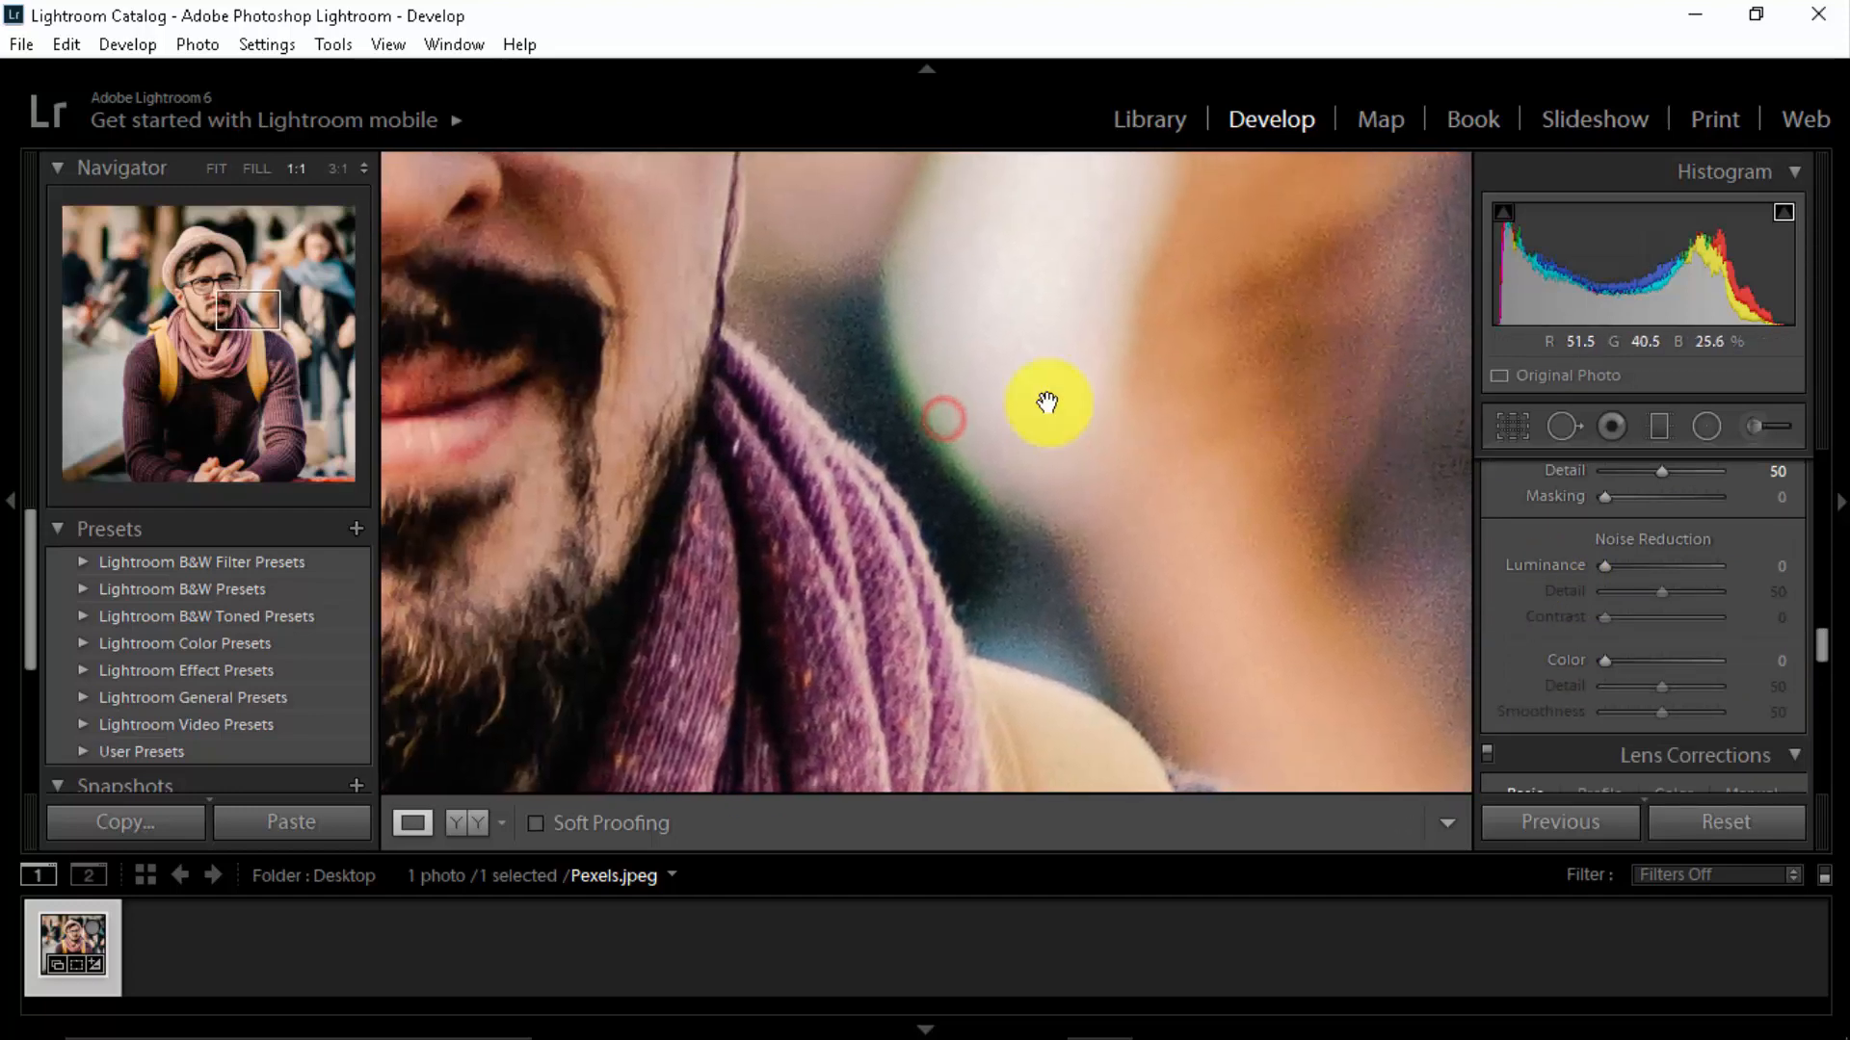
left_click(983, 401)
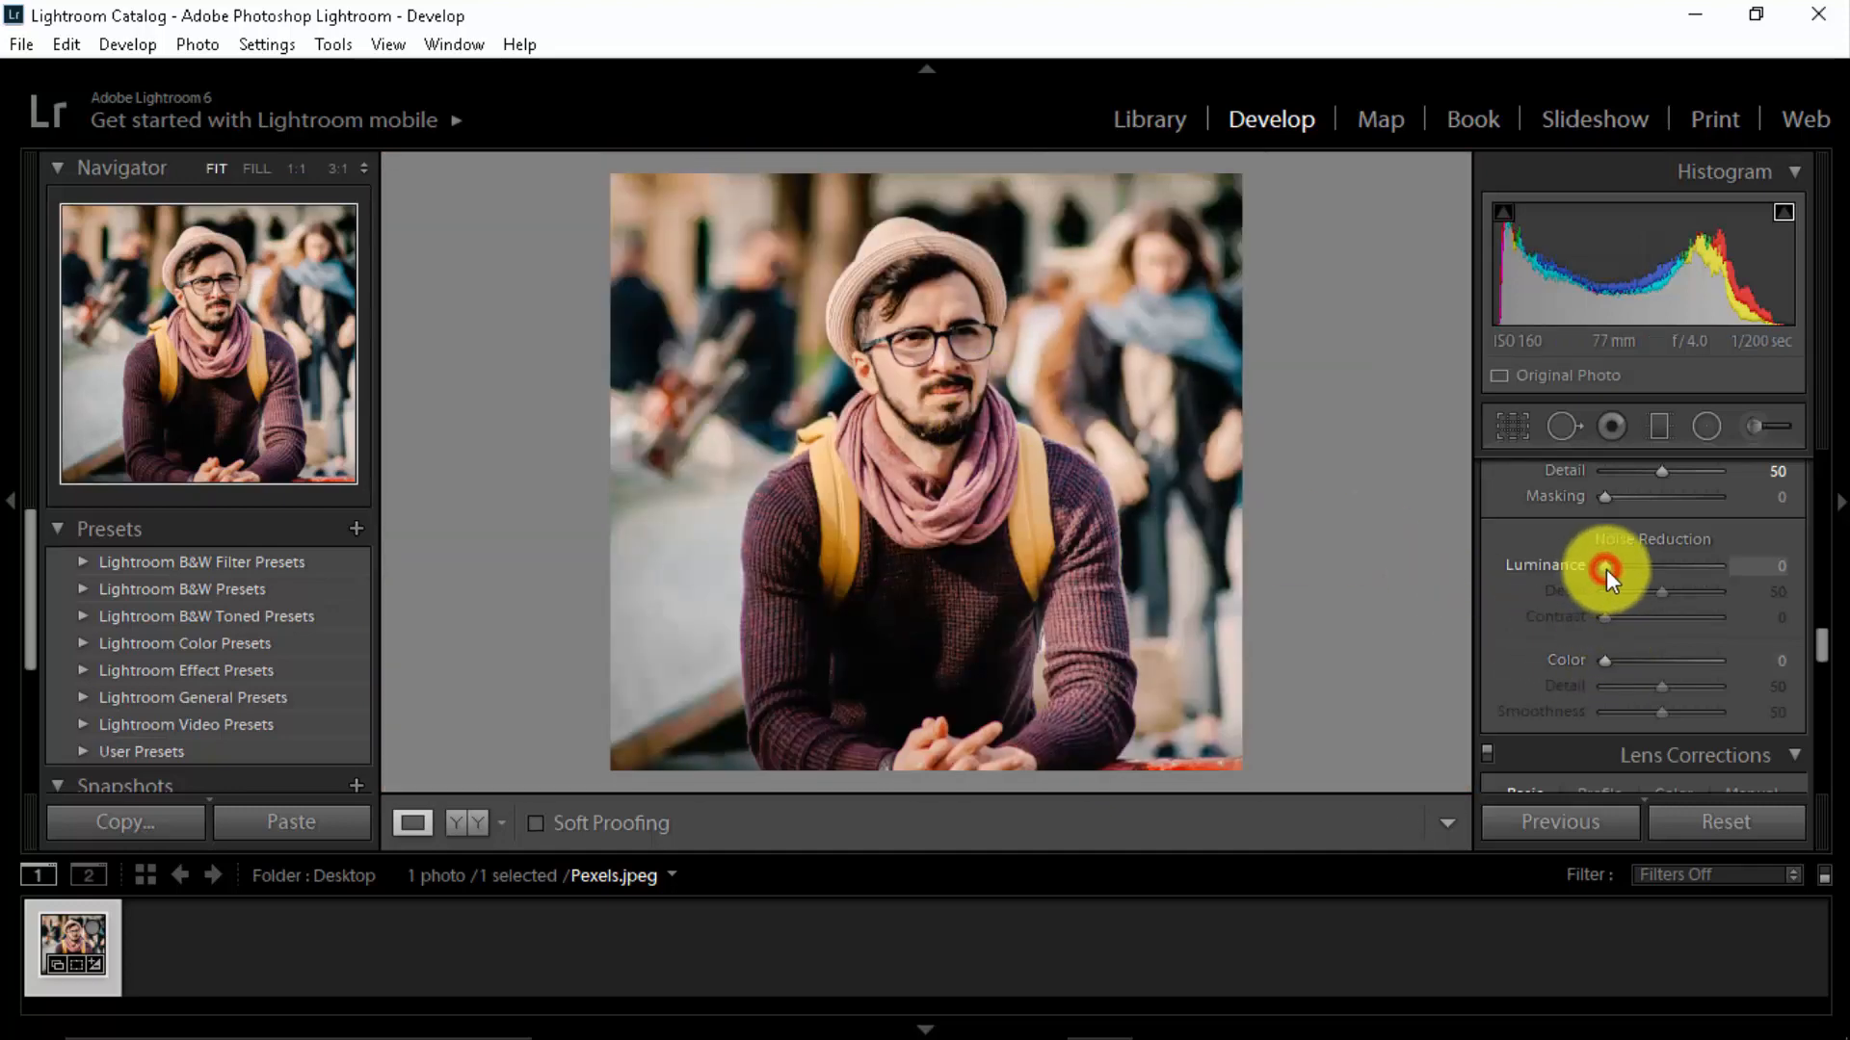
left_click_drag(1606, 570, 1732, 568)
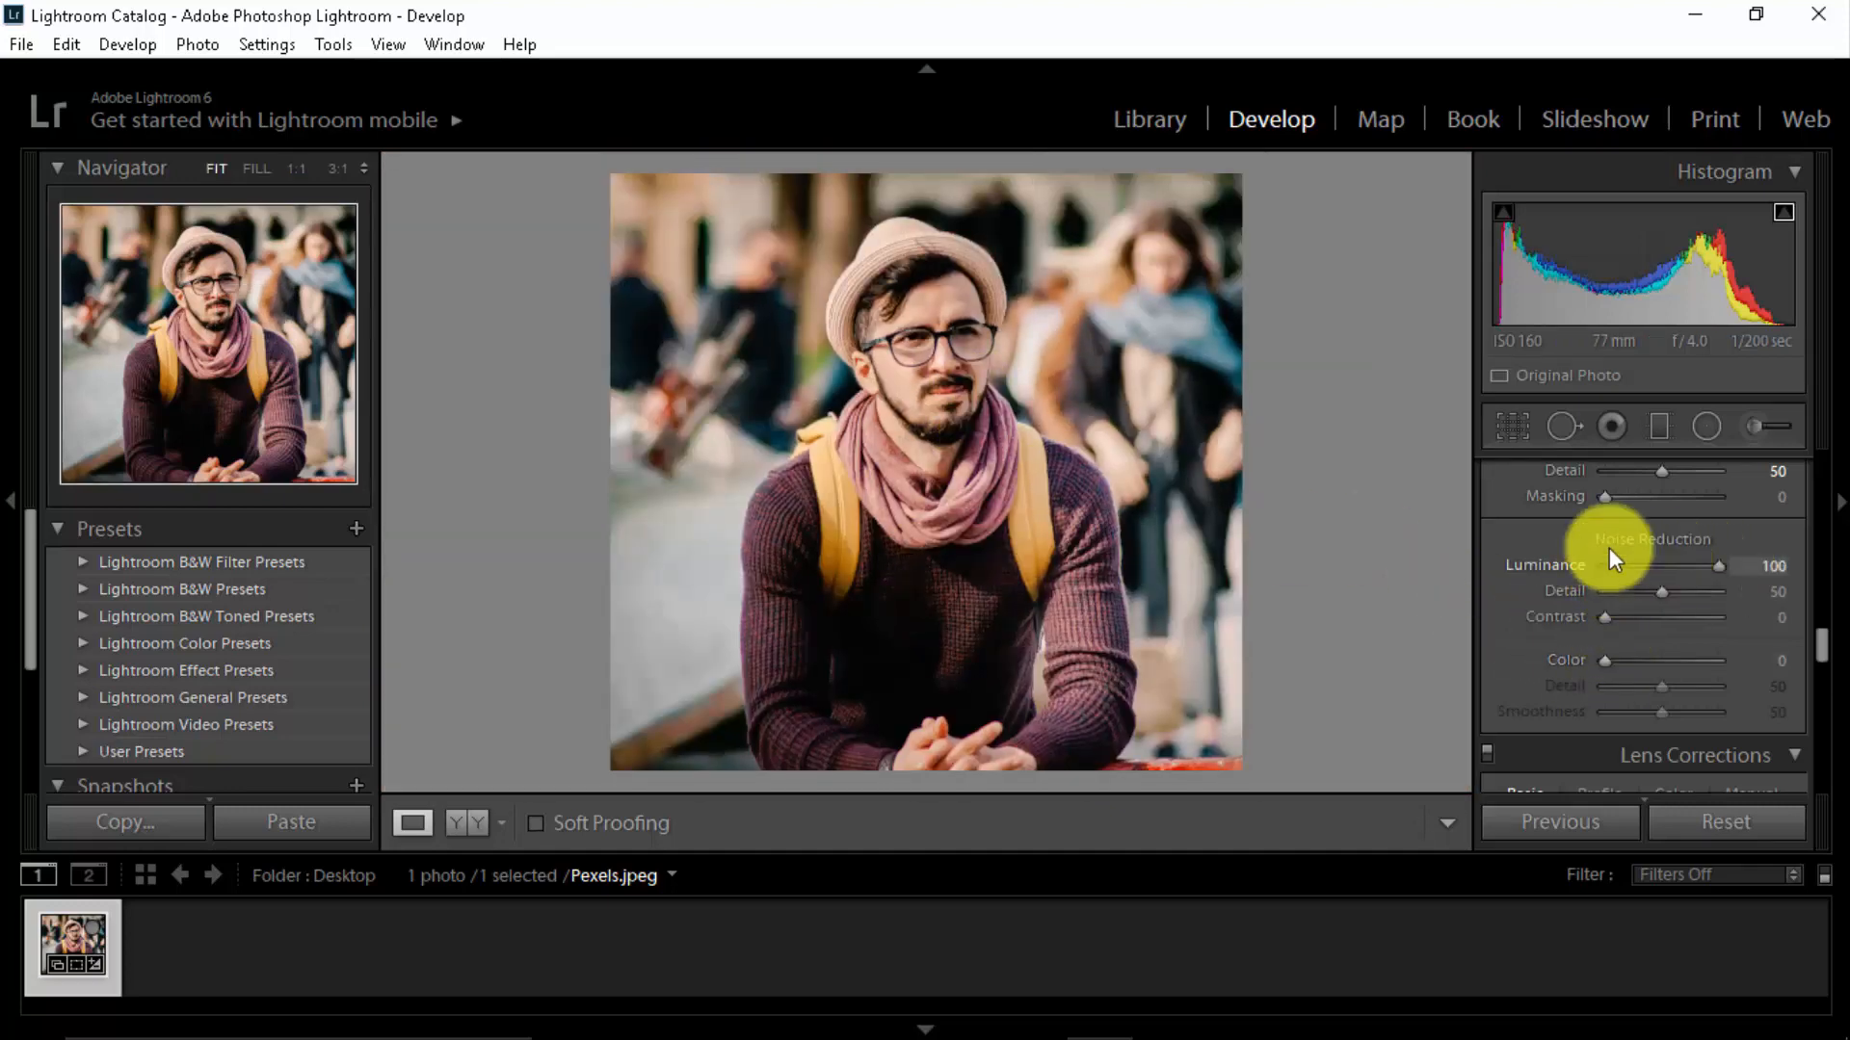
Check the effect of full luminance noise reduction on the scarf and background at 1:1, and return to the fitted view.
left_click(1017, 381)
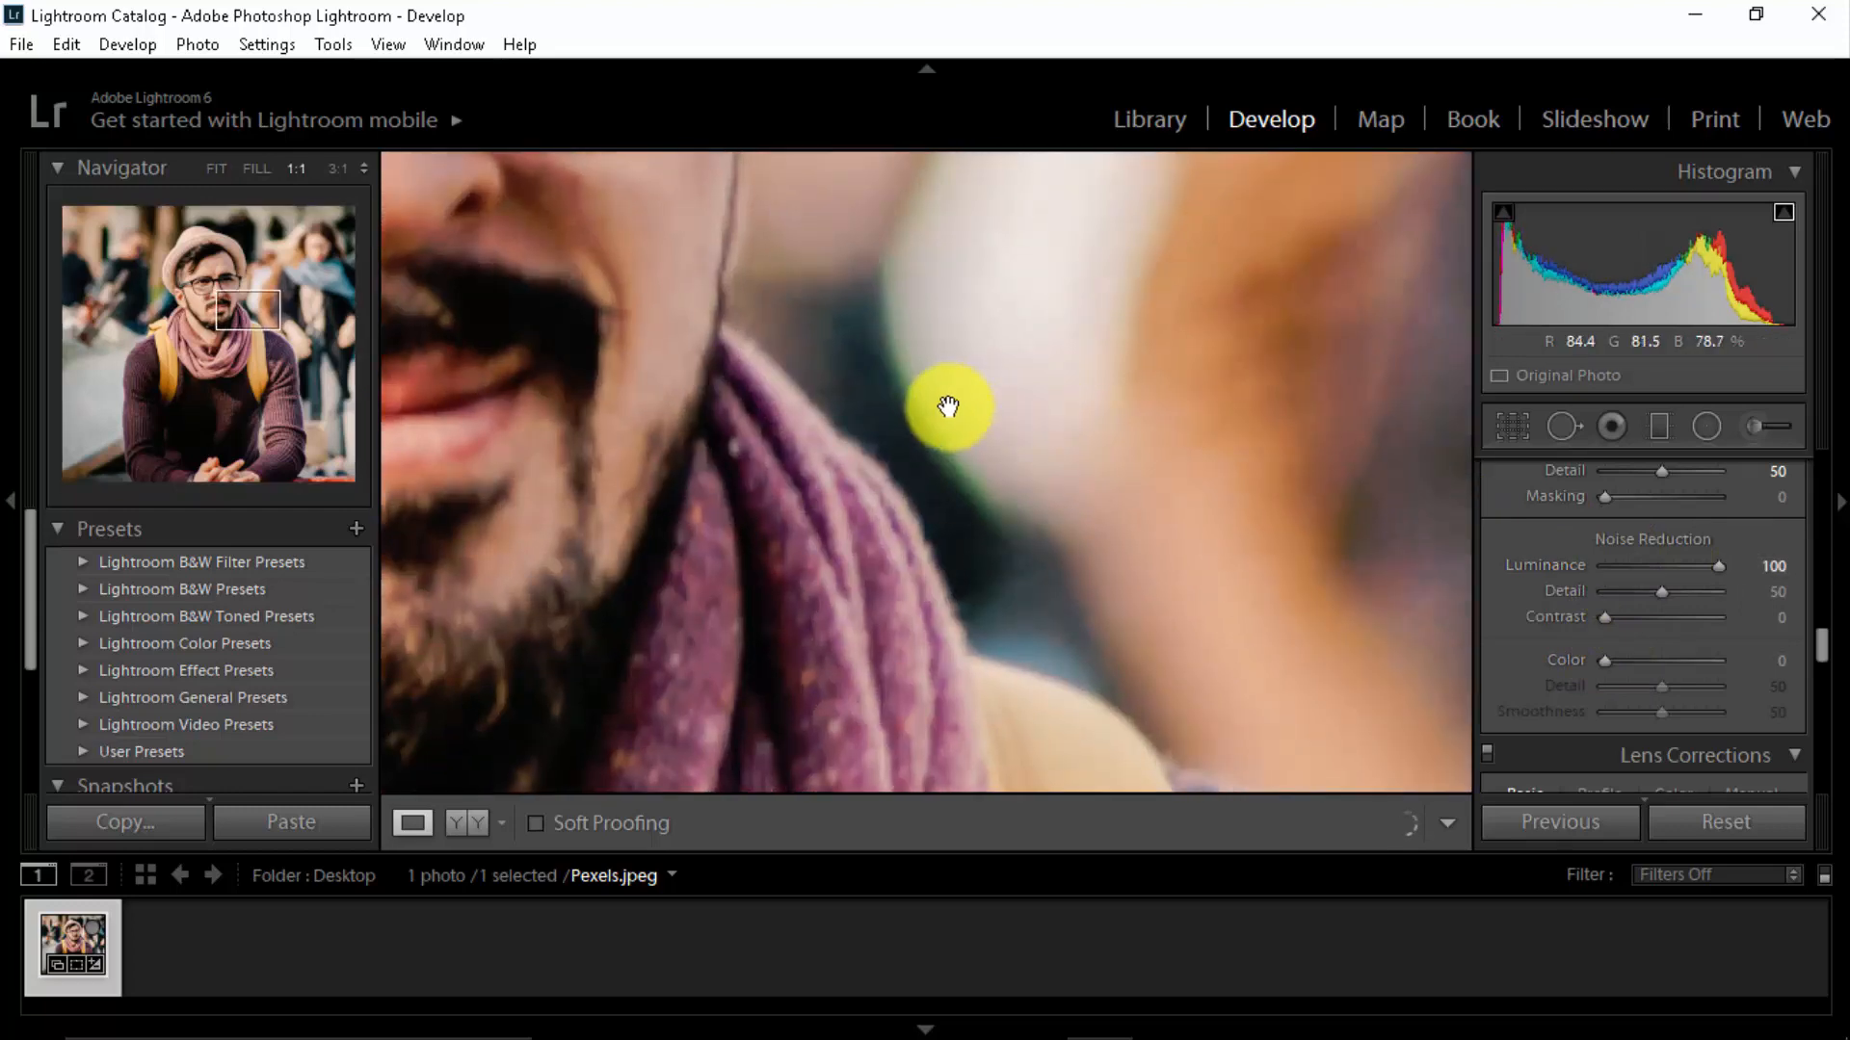
left_click_drag(1086, 414, 1014, 414)
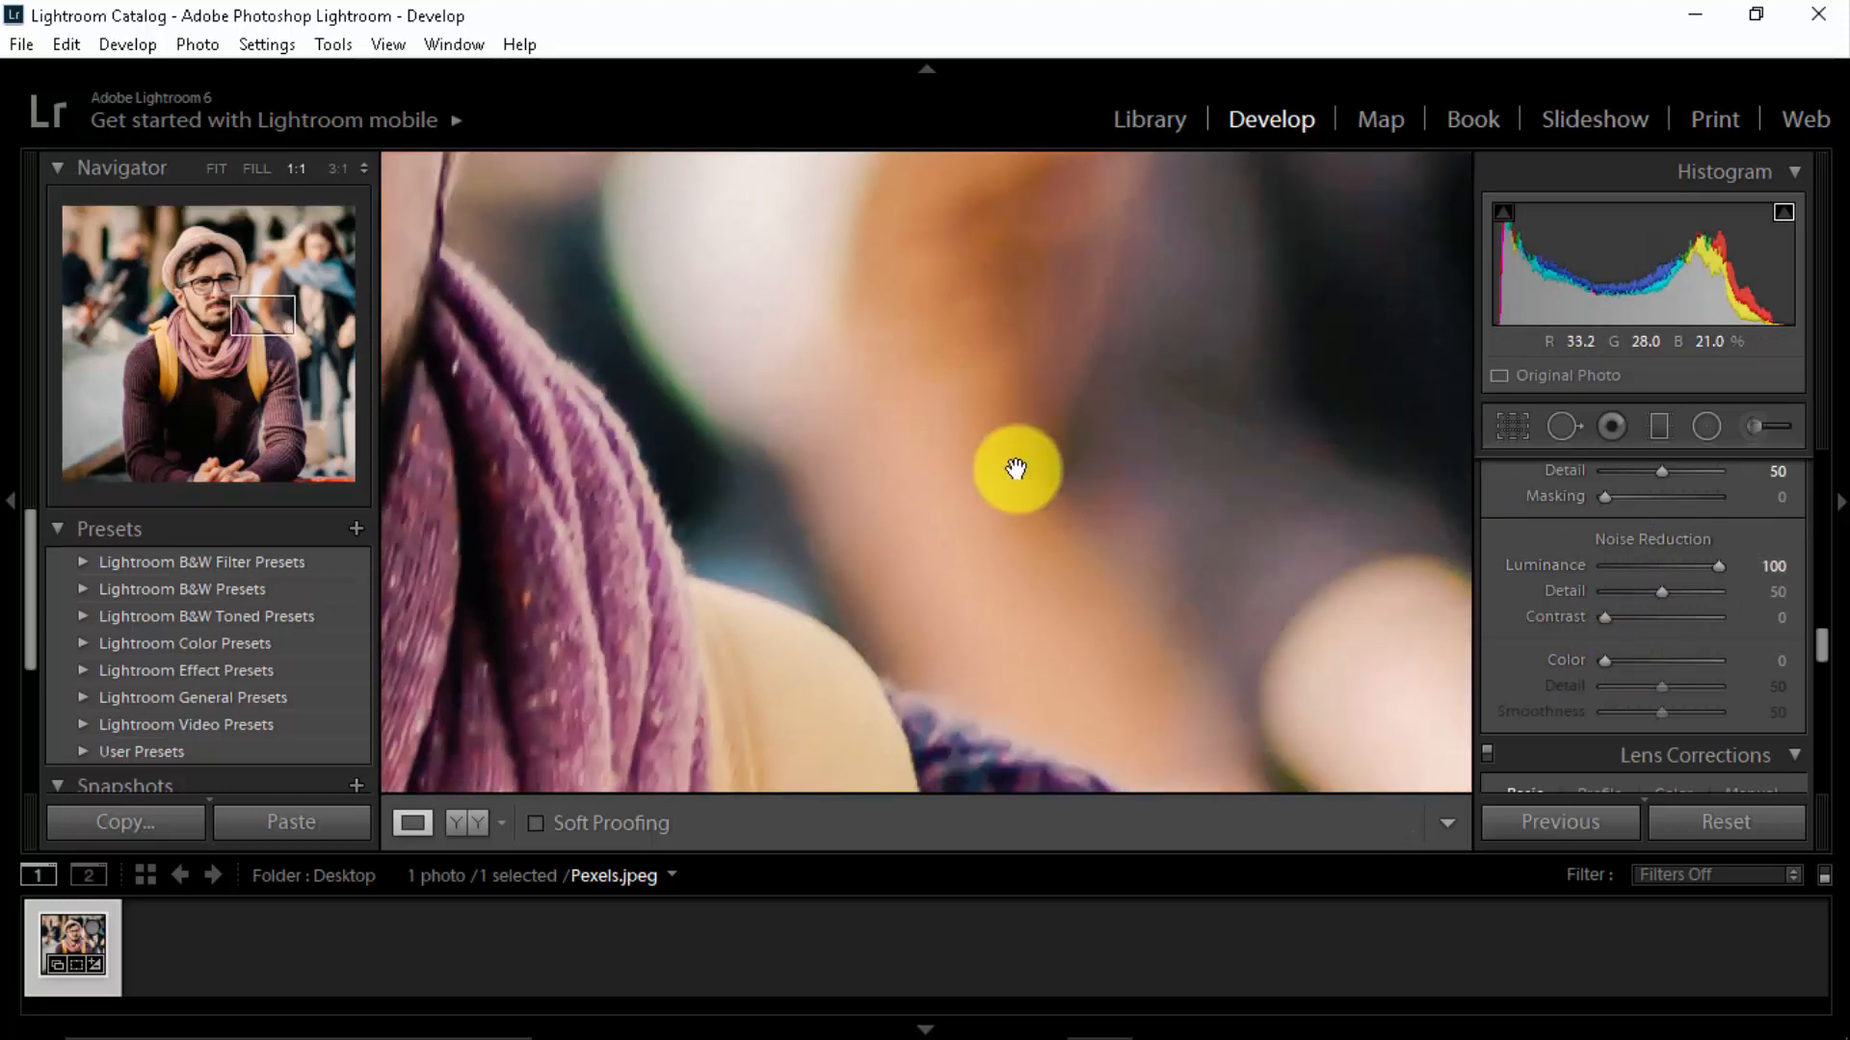
left_click_drag(983, 491, 873, 593)
left_click_drag(973, 476, 1069, 417)
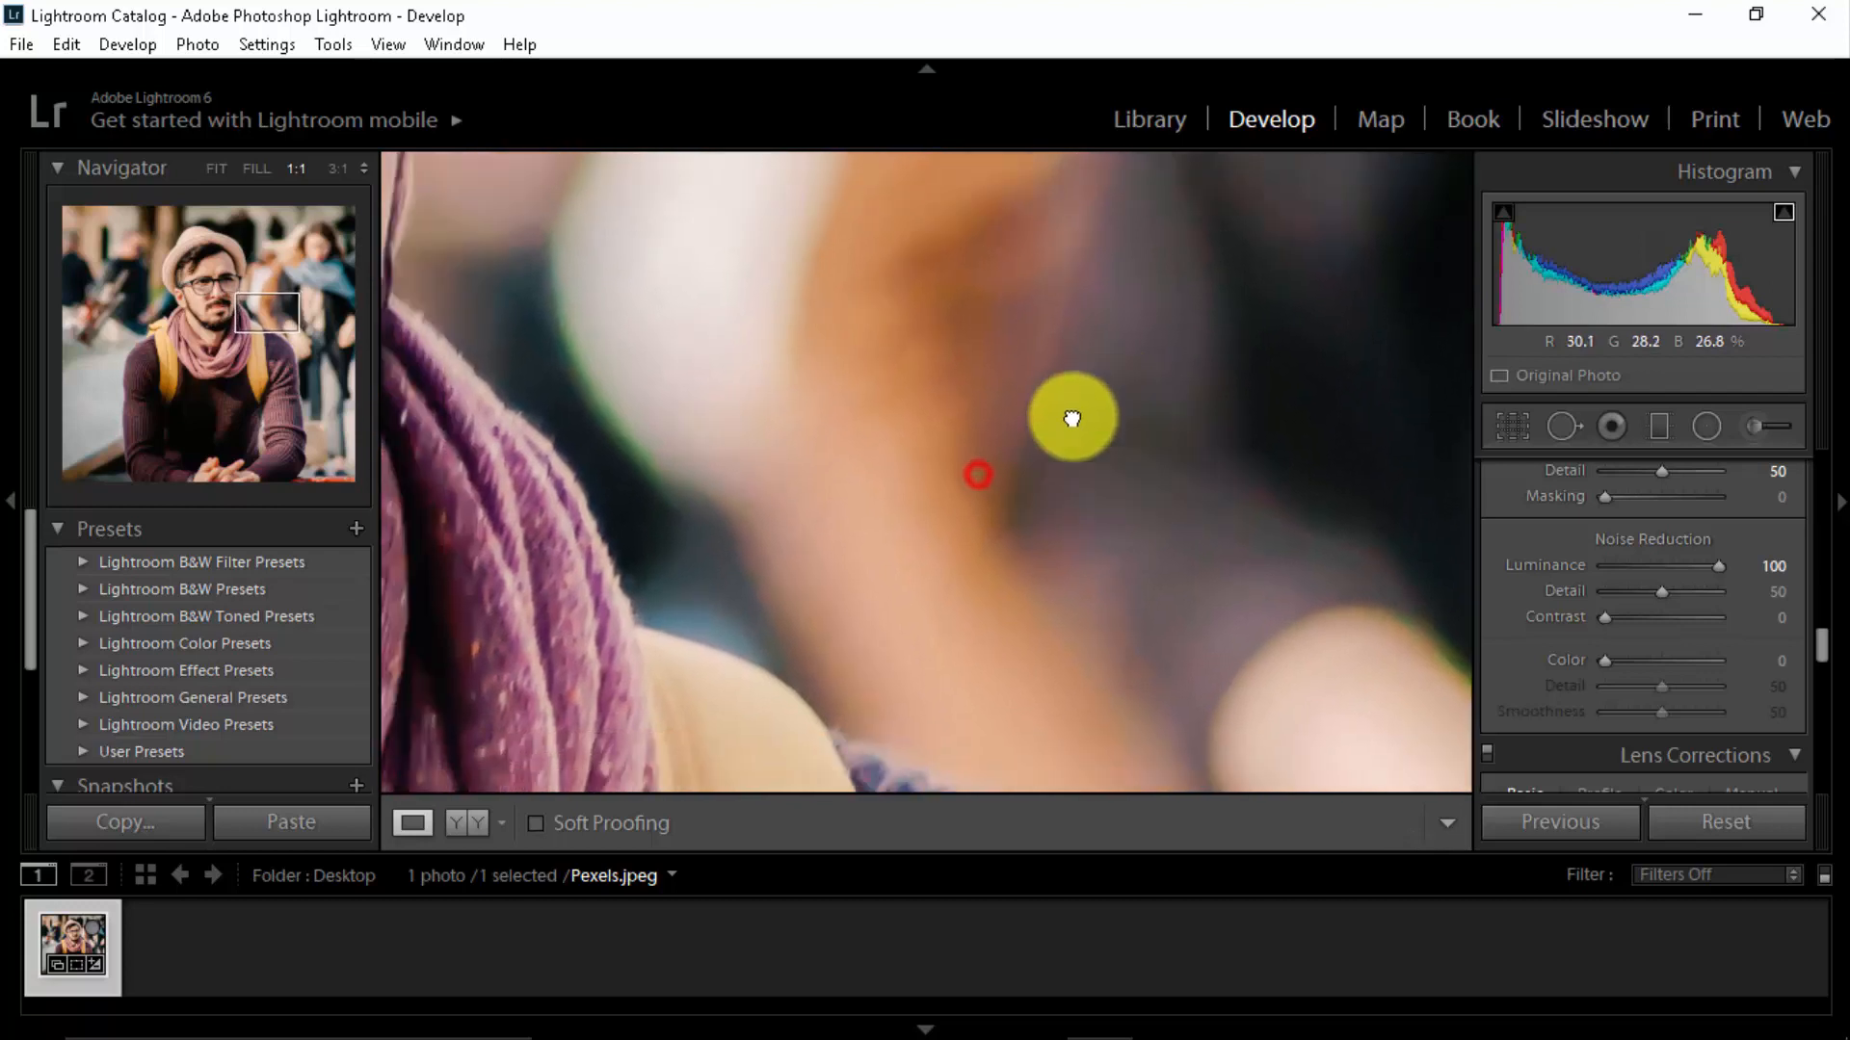
mouse_move(1729, 571)
left_mouse_down()
mouse_move(1599, 568)
mouse_move(1757, 569)
left_mouse_up()
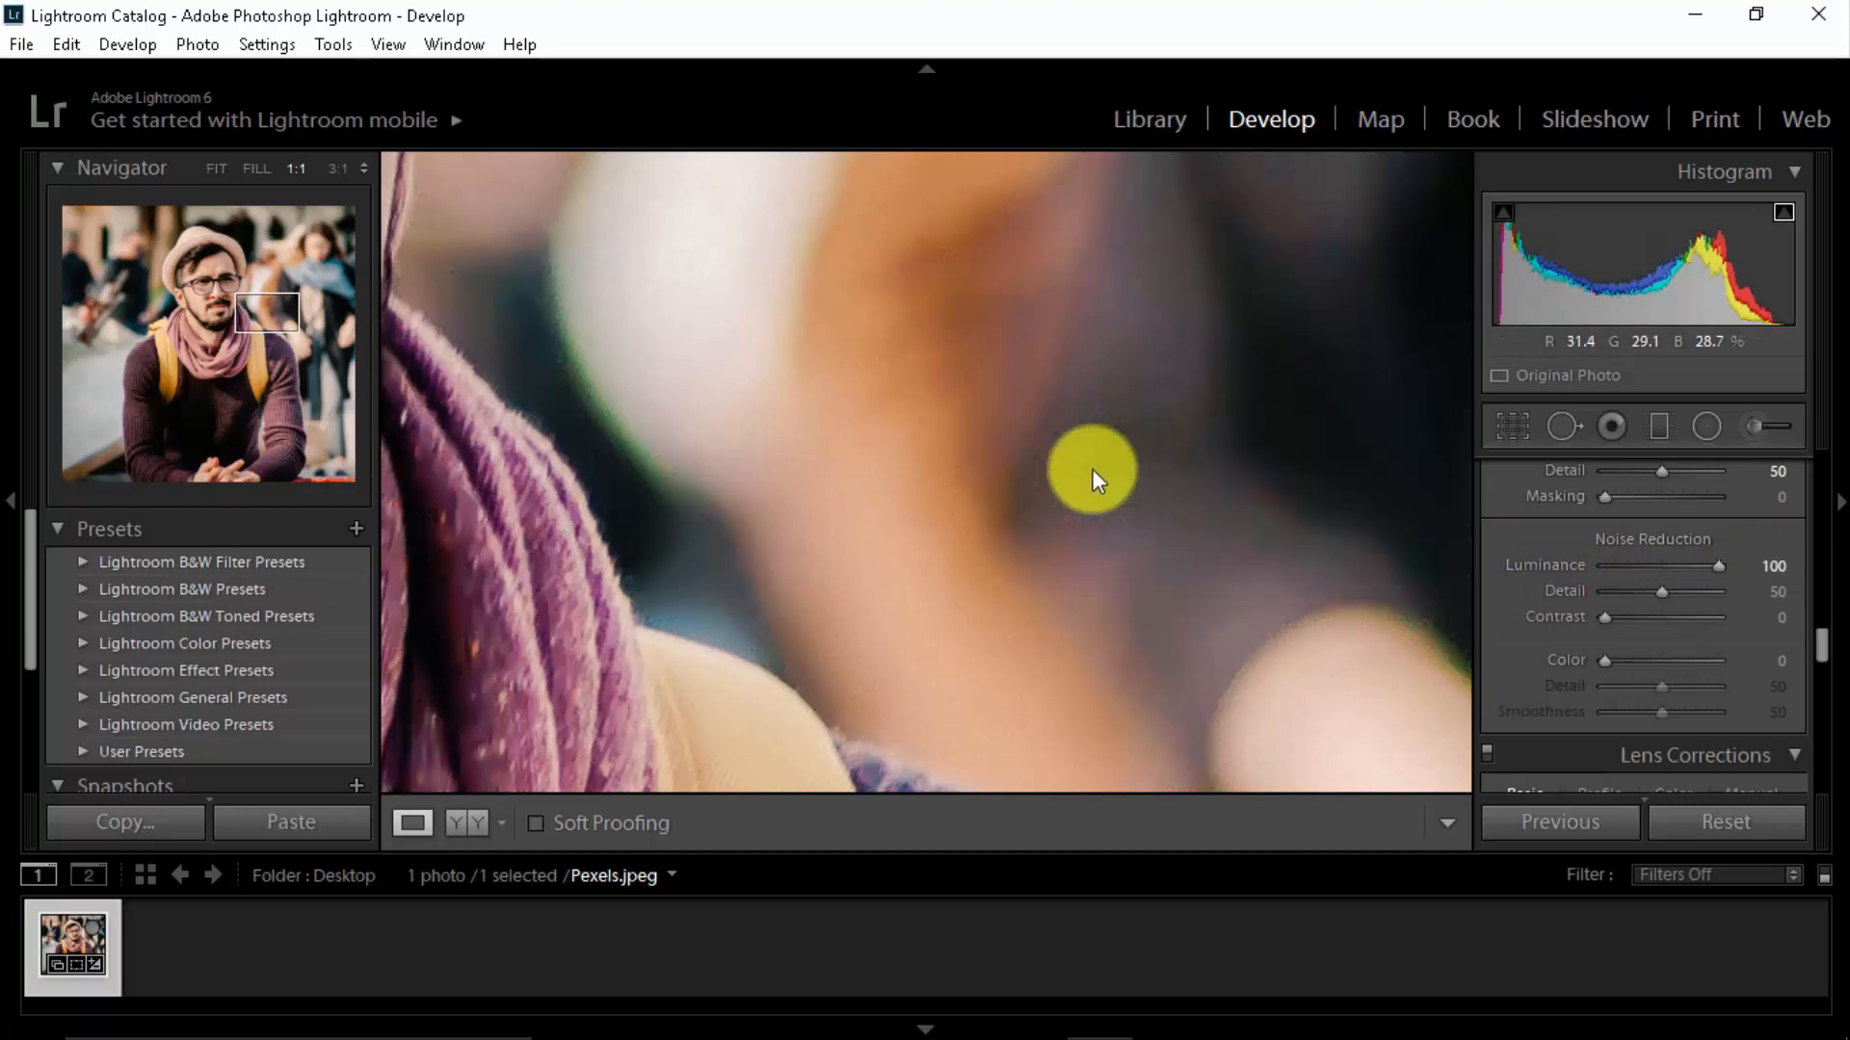
left_click(1012, 505)
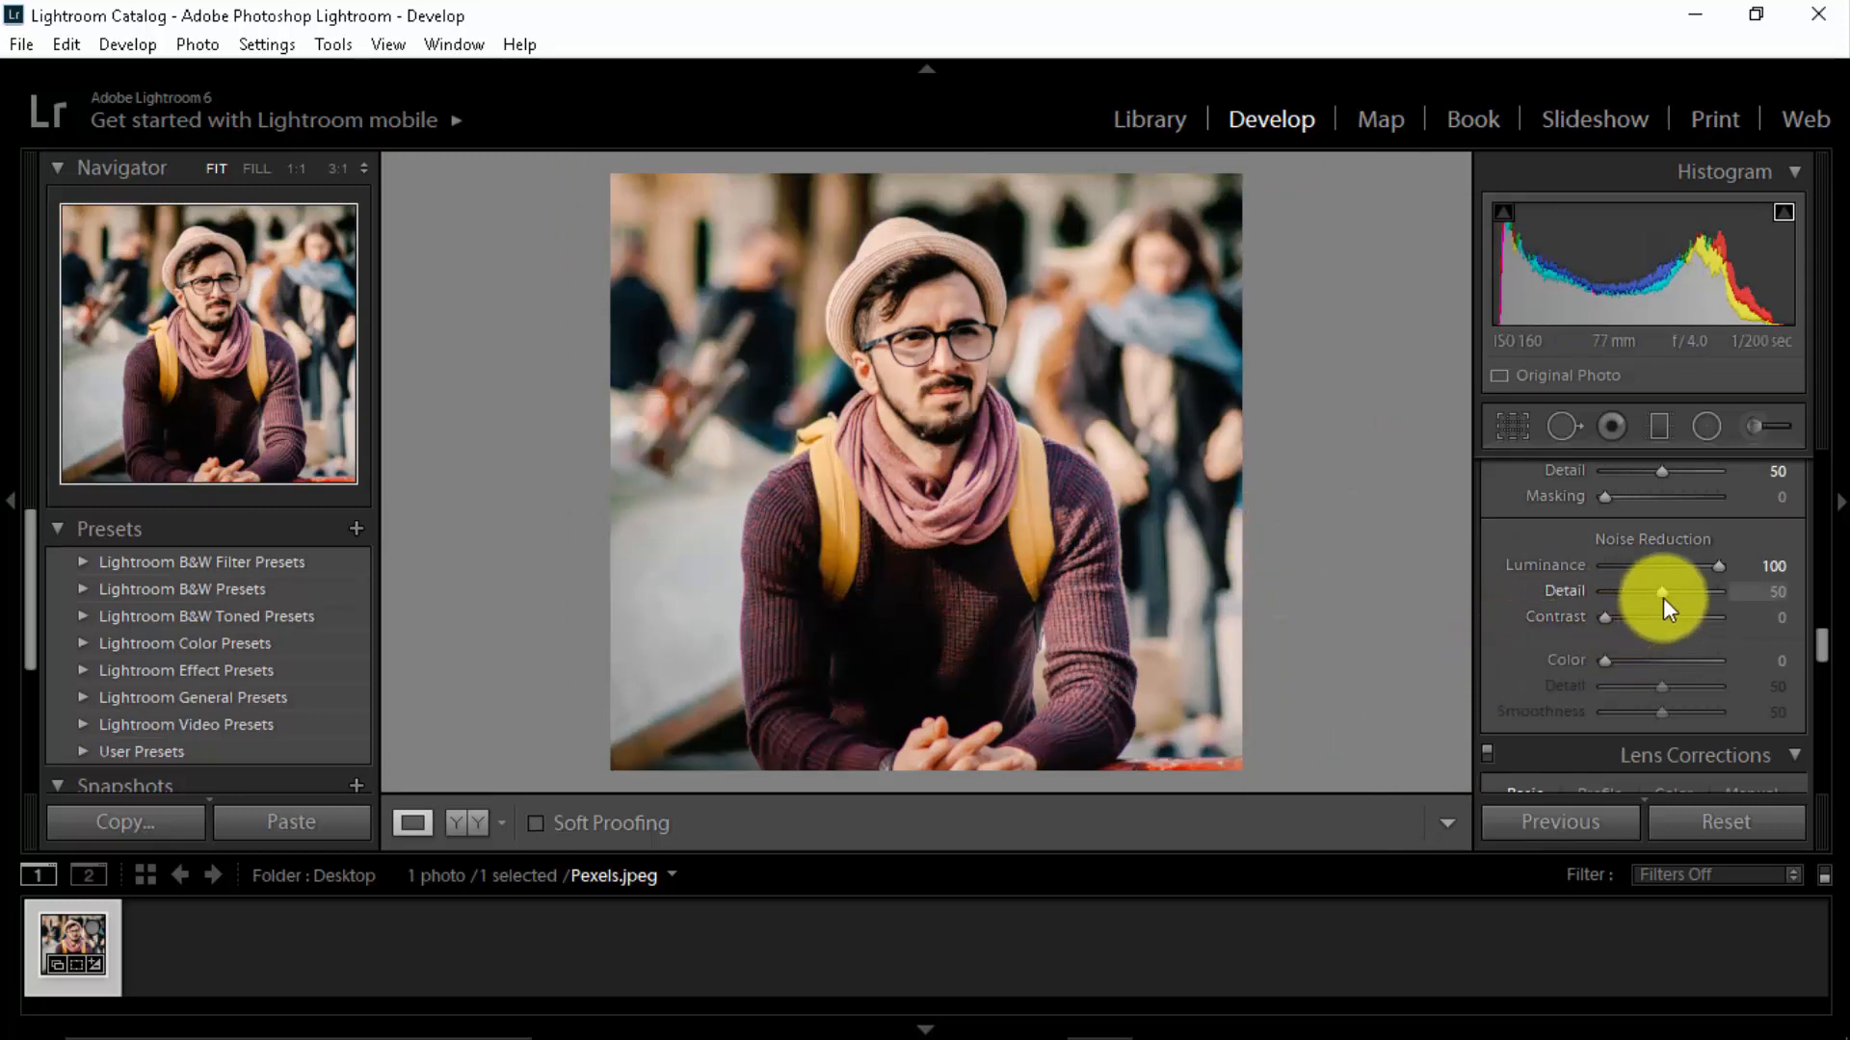
Set the noise reduction luminance Detail to 70.
left_click_drag(1728, 595, 1728, 594)
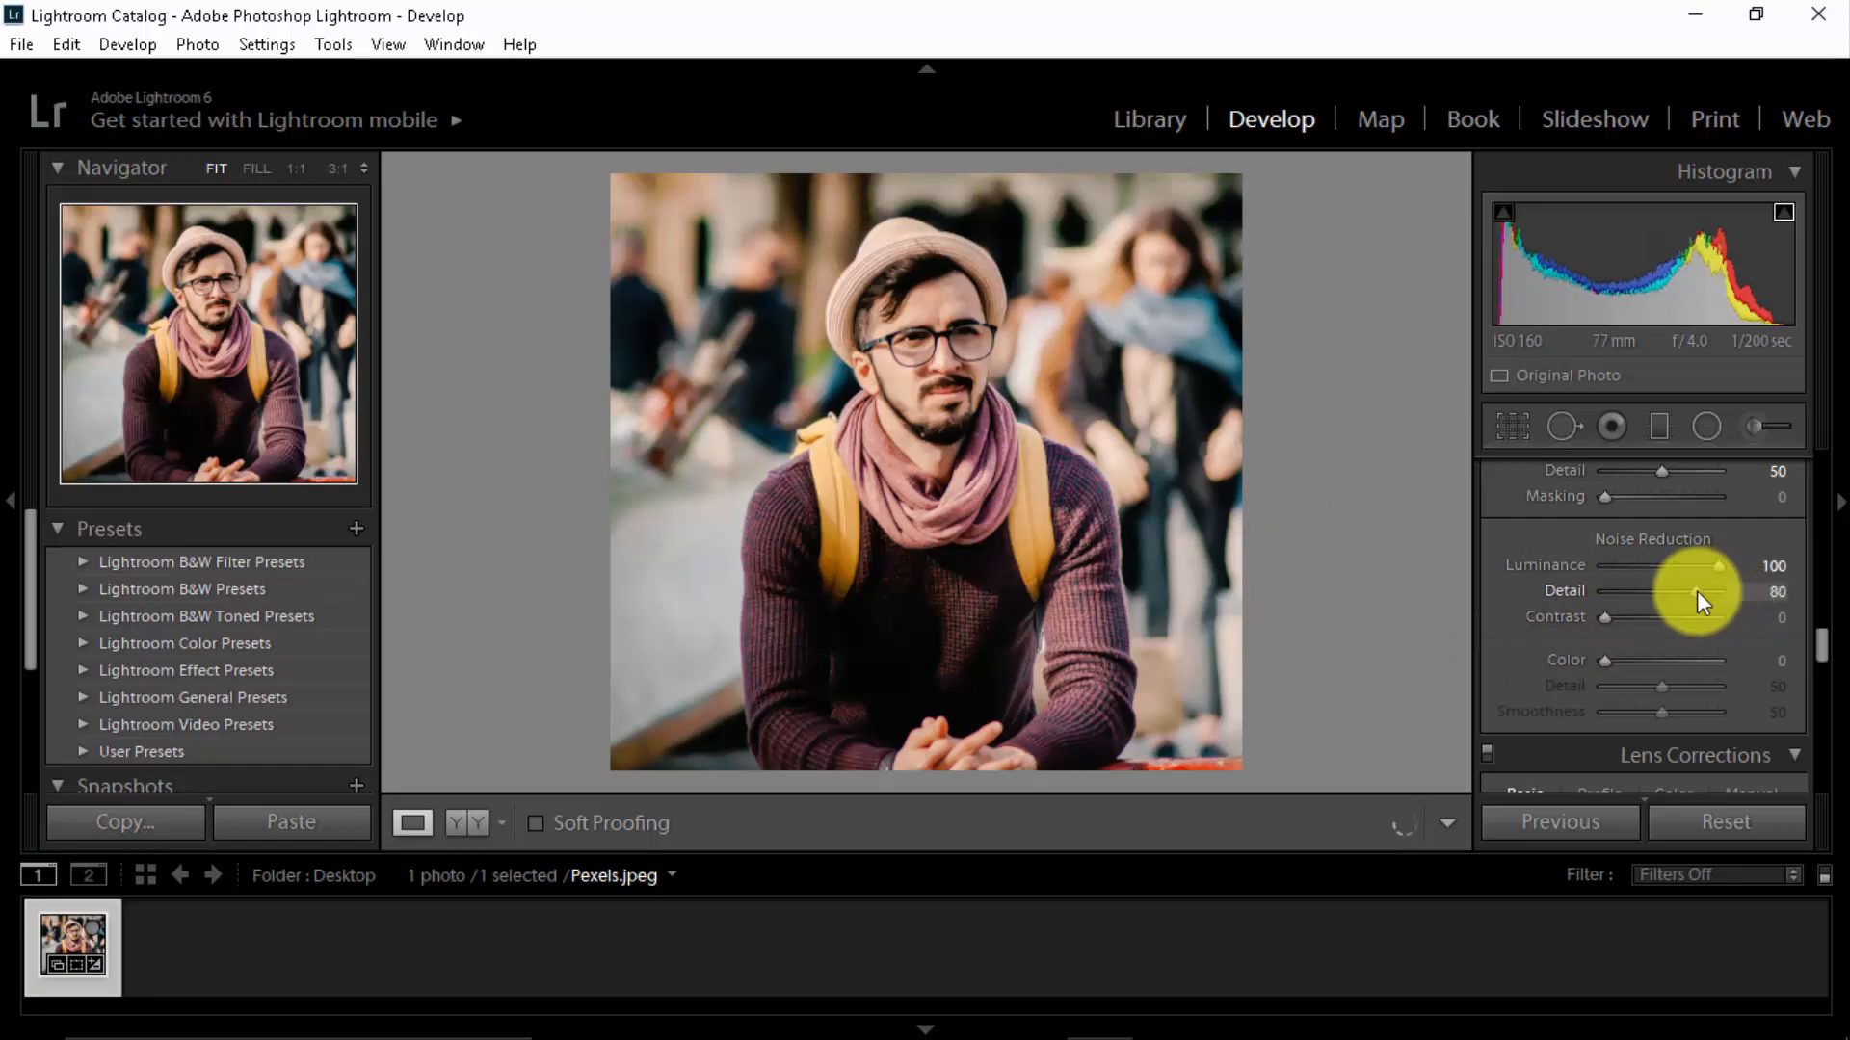
left_click_drag(1694, 591, 1686, 591)
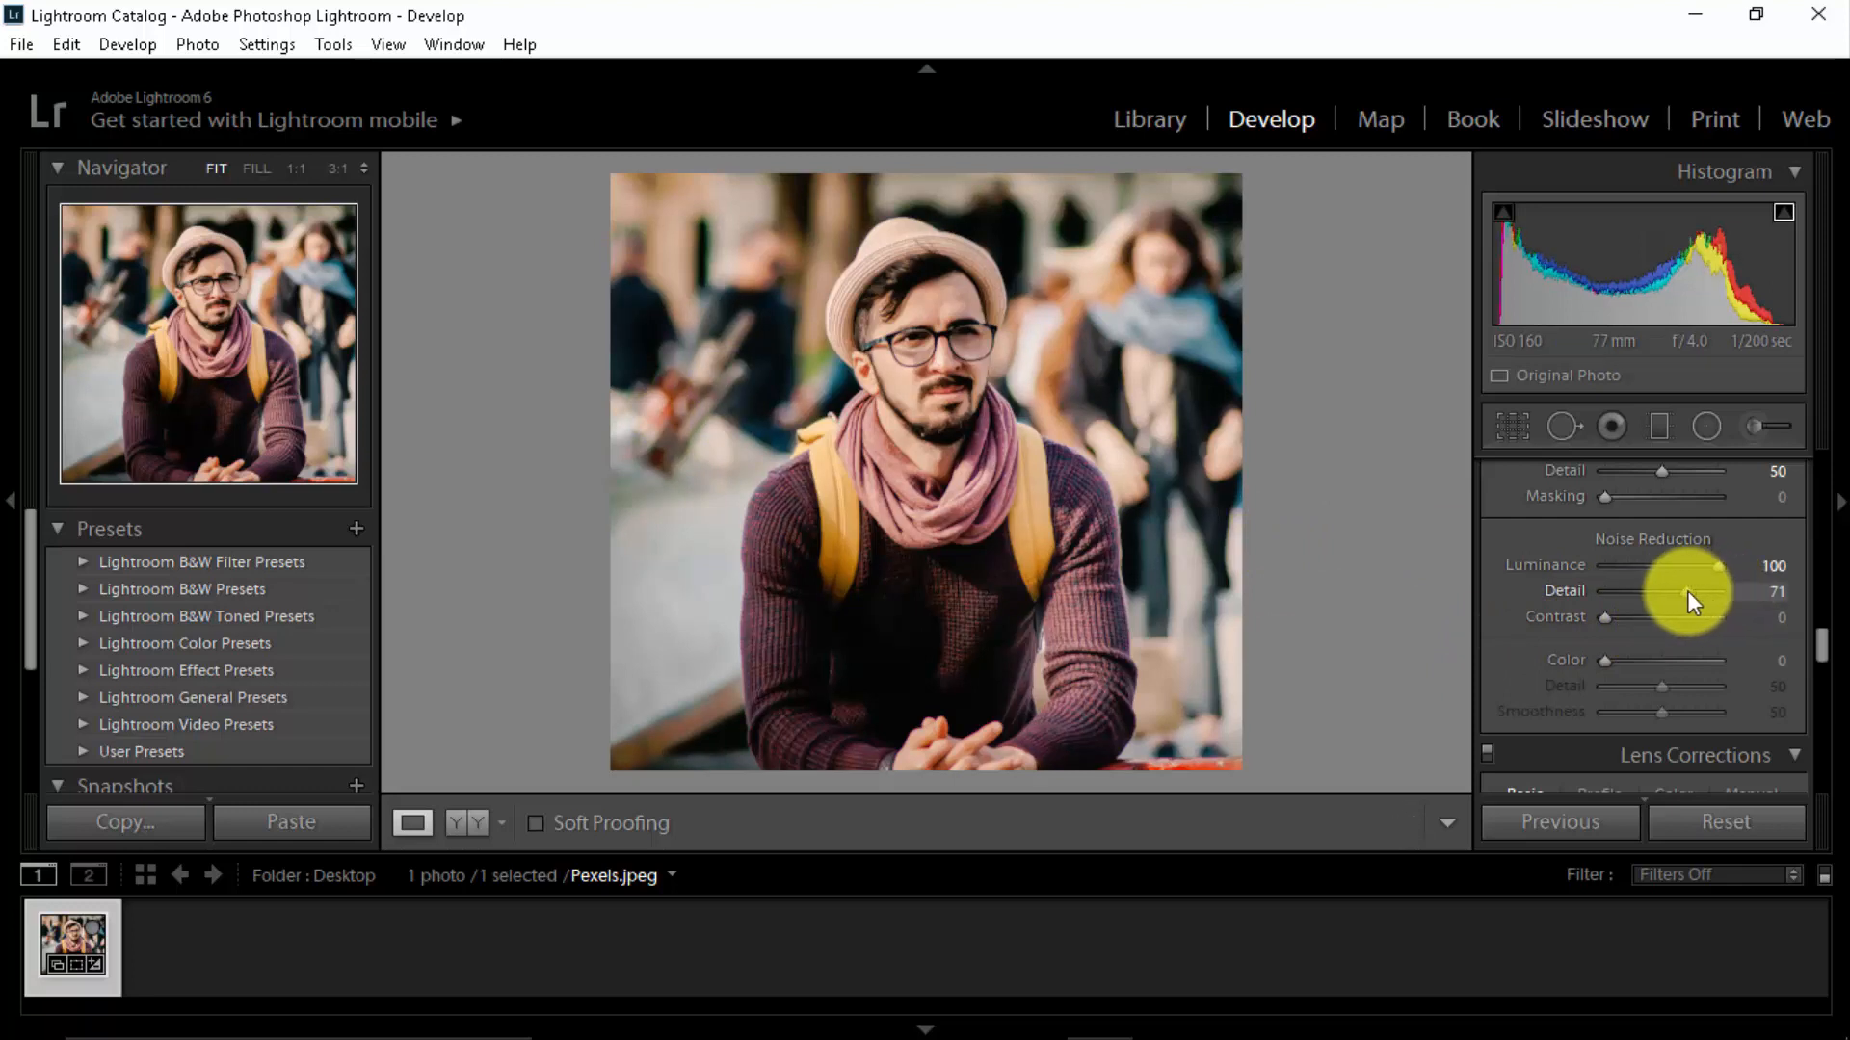
left_click(1778, 592)
type("70")
key("Return")
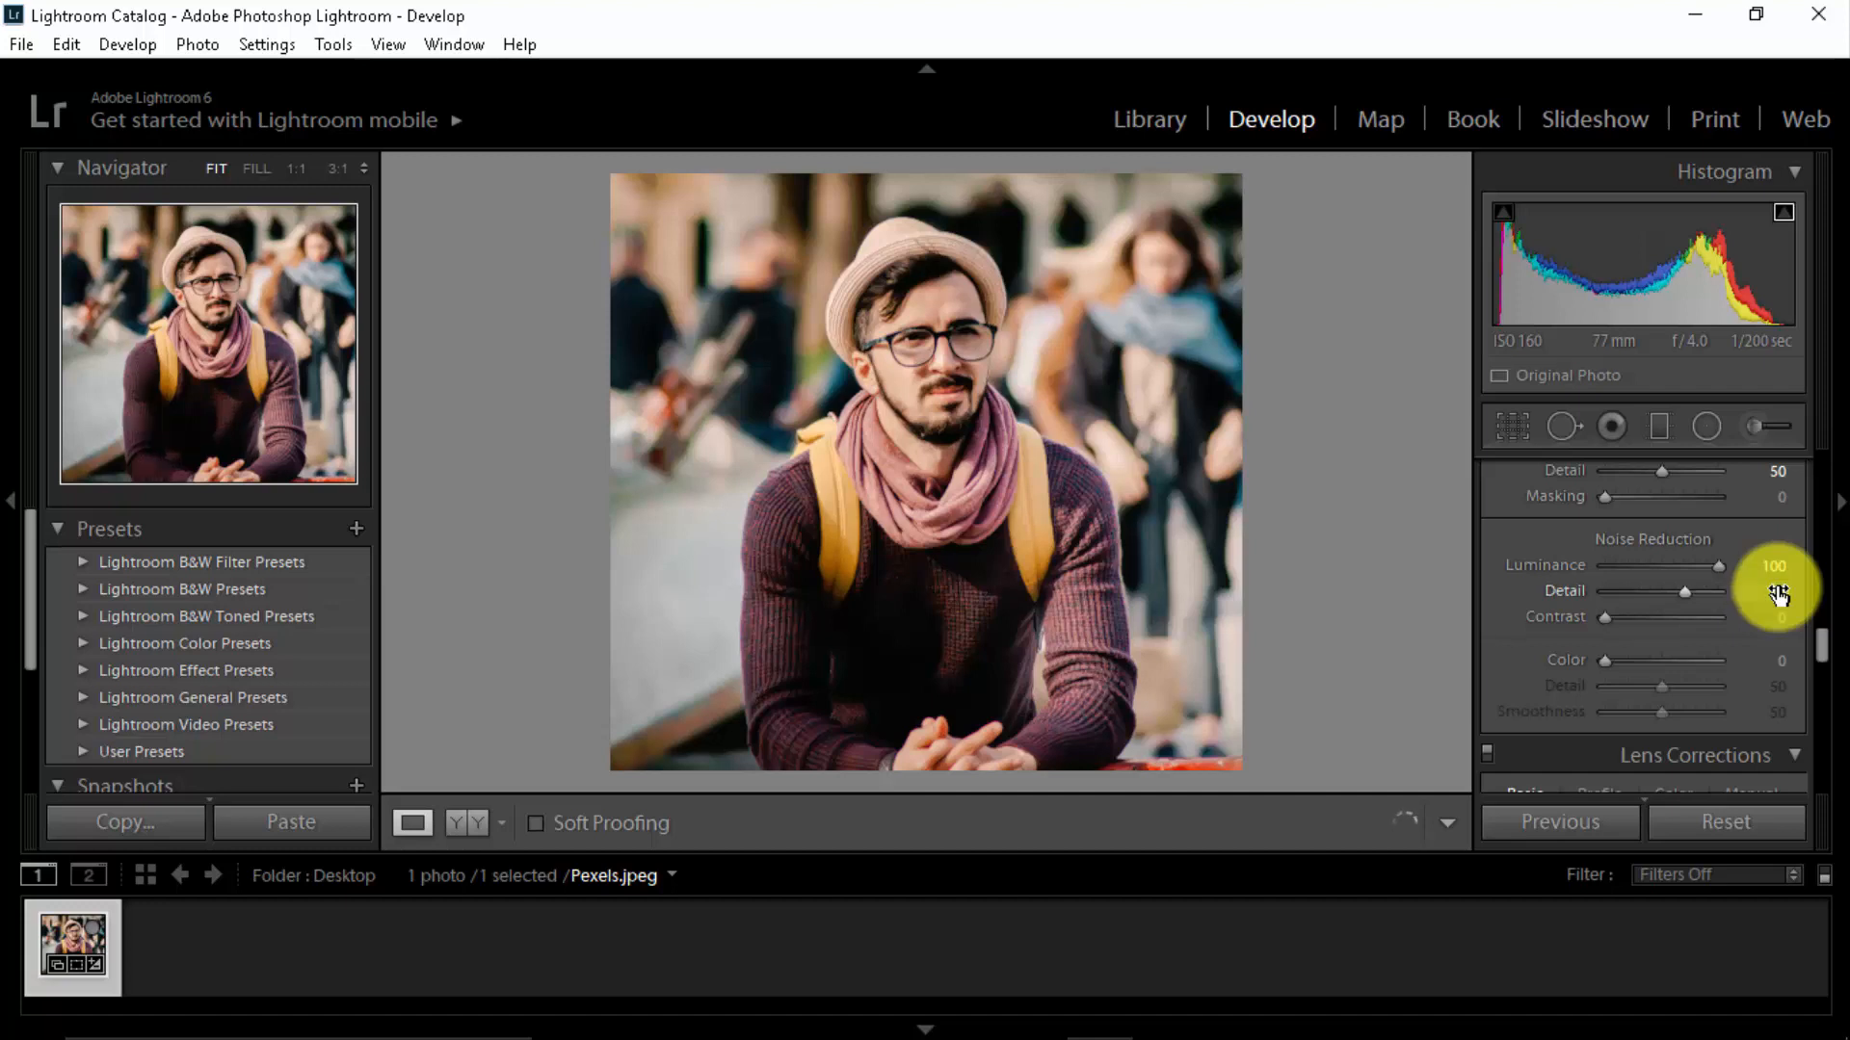
Set the noise reduction luminance Contrast to 8.
left_click(1601, 619)
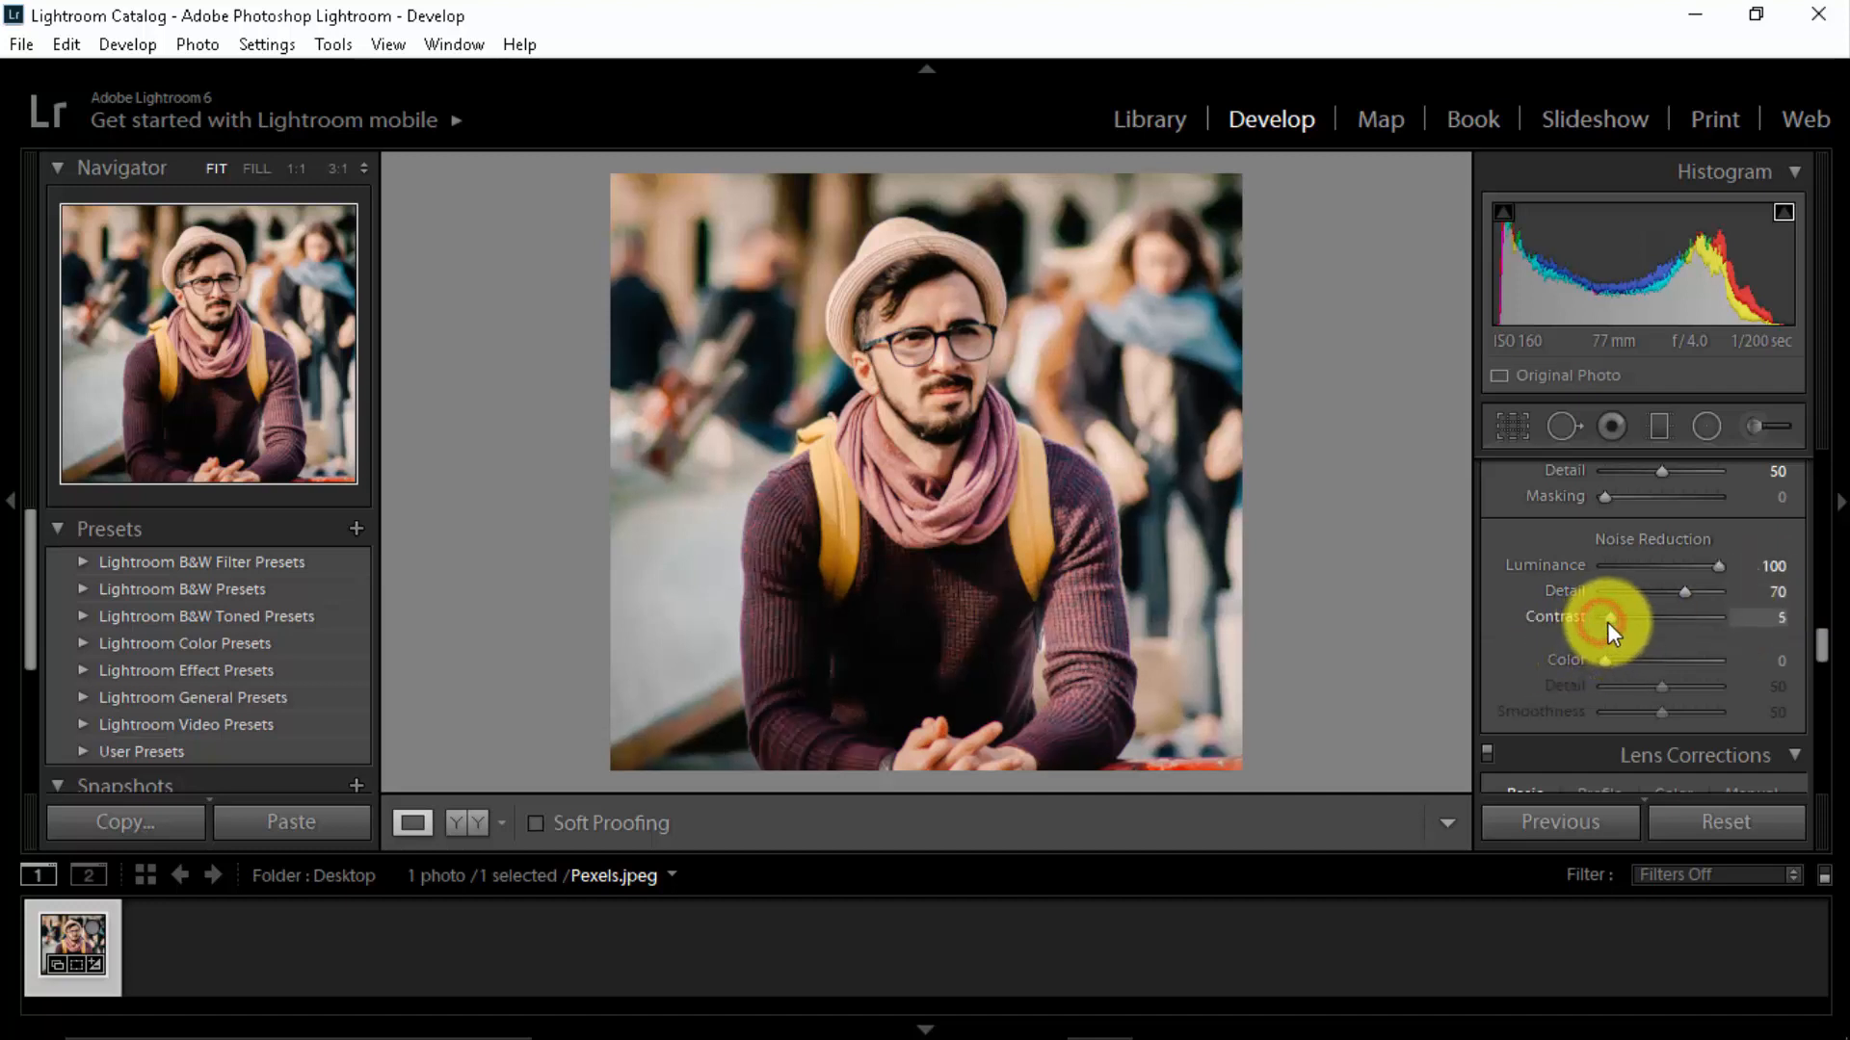
left_click_drag(1608, 624, 1614, 626)
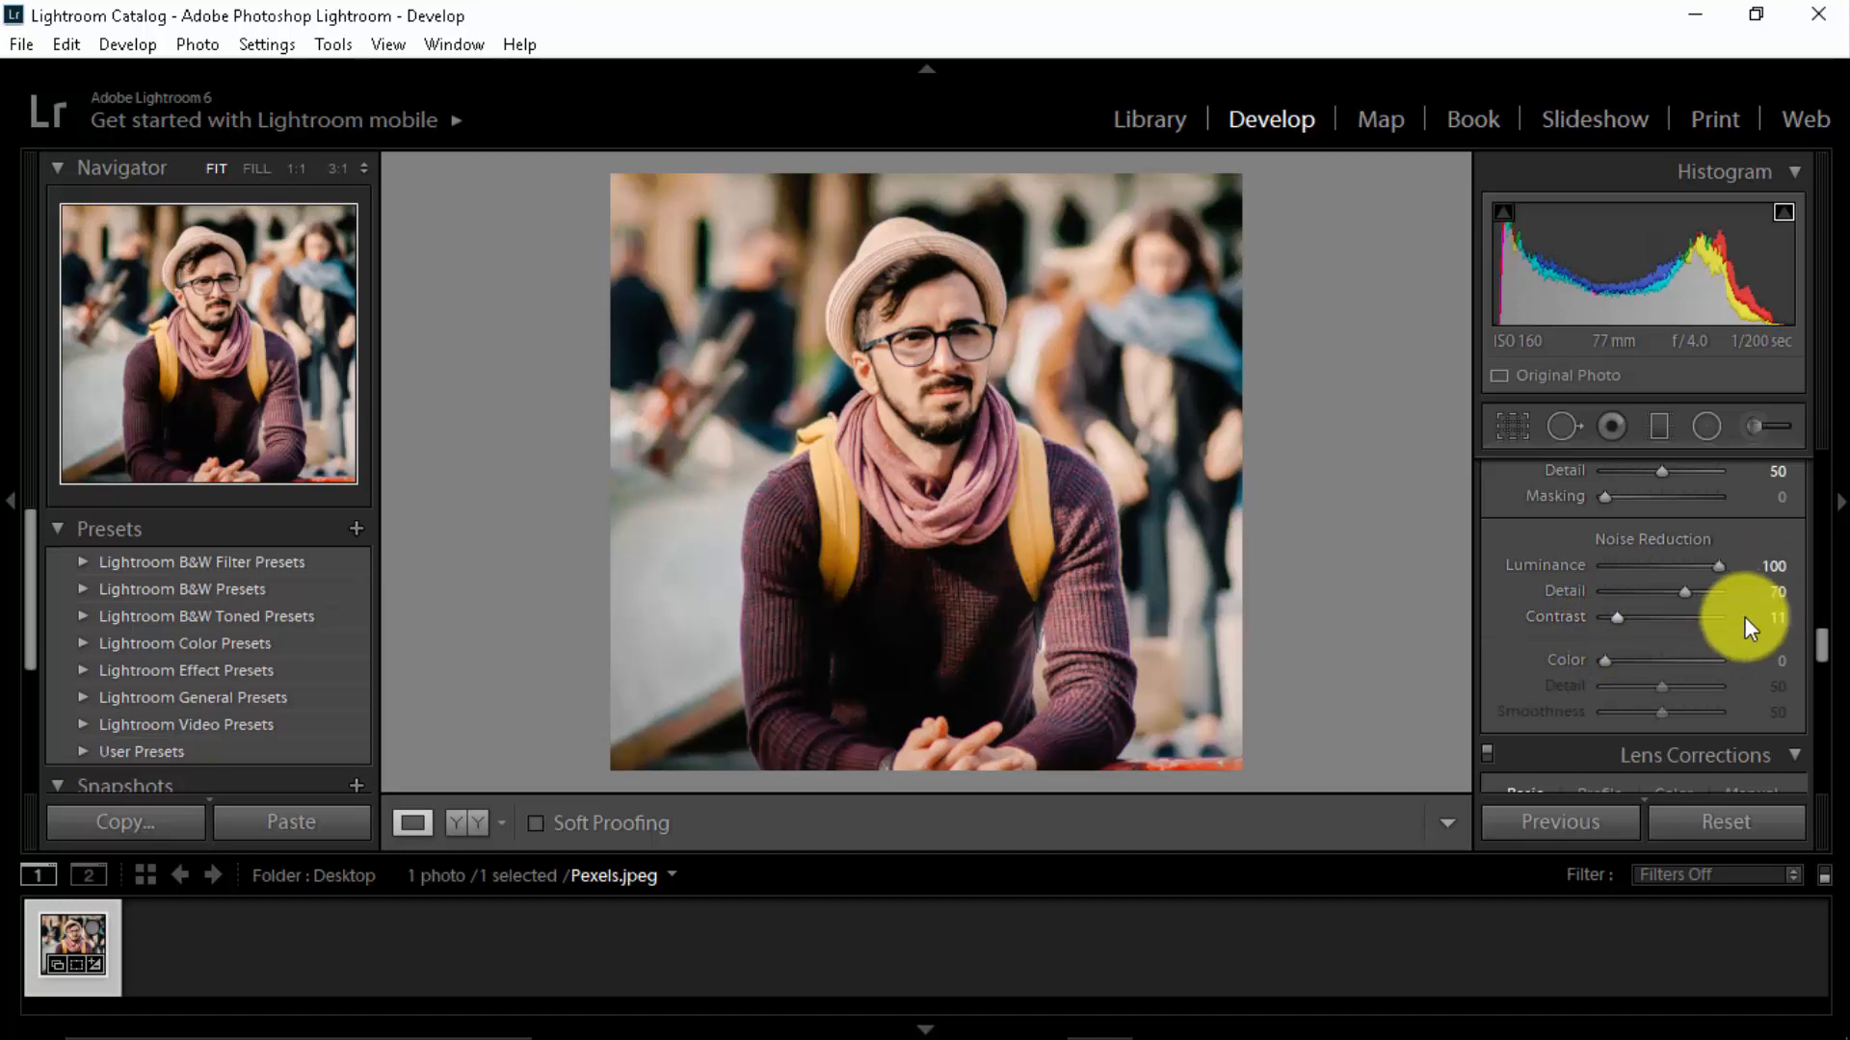
left_click(1774, 621)
type("8")
key("Return")
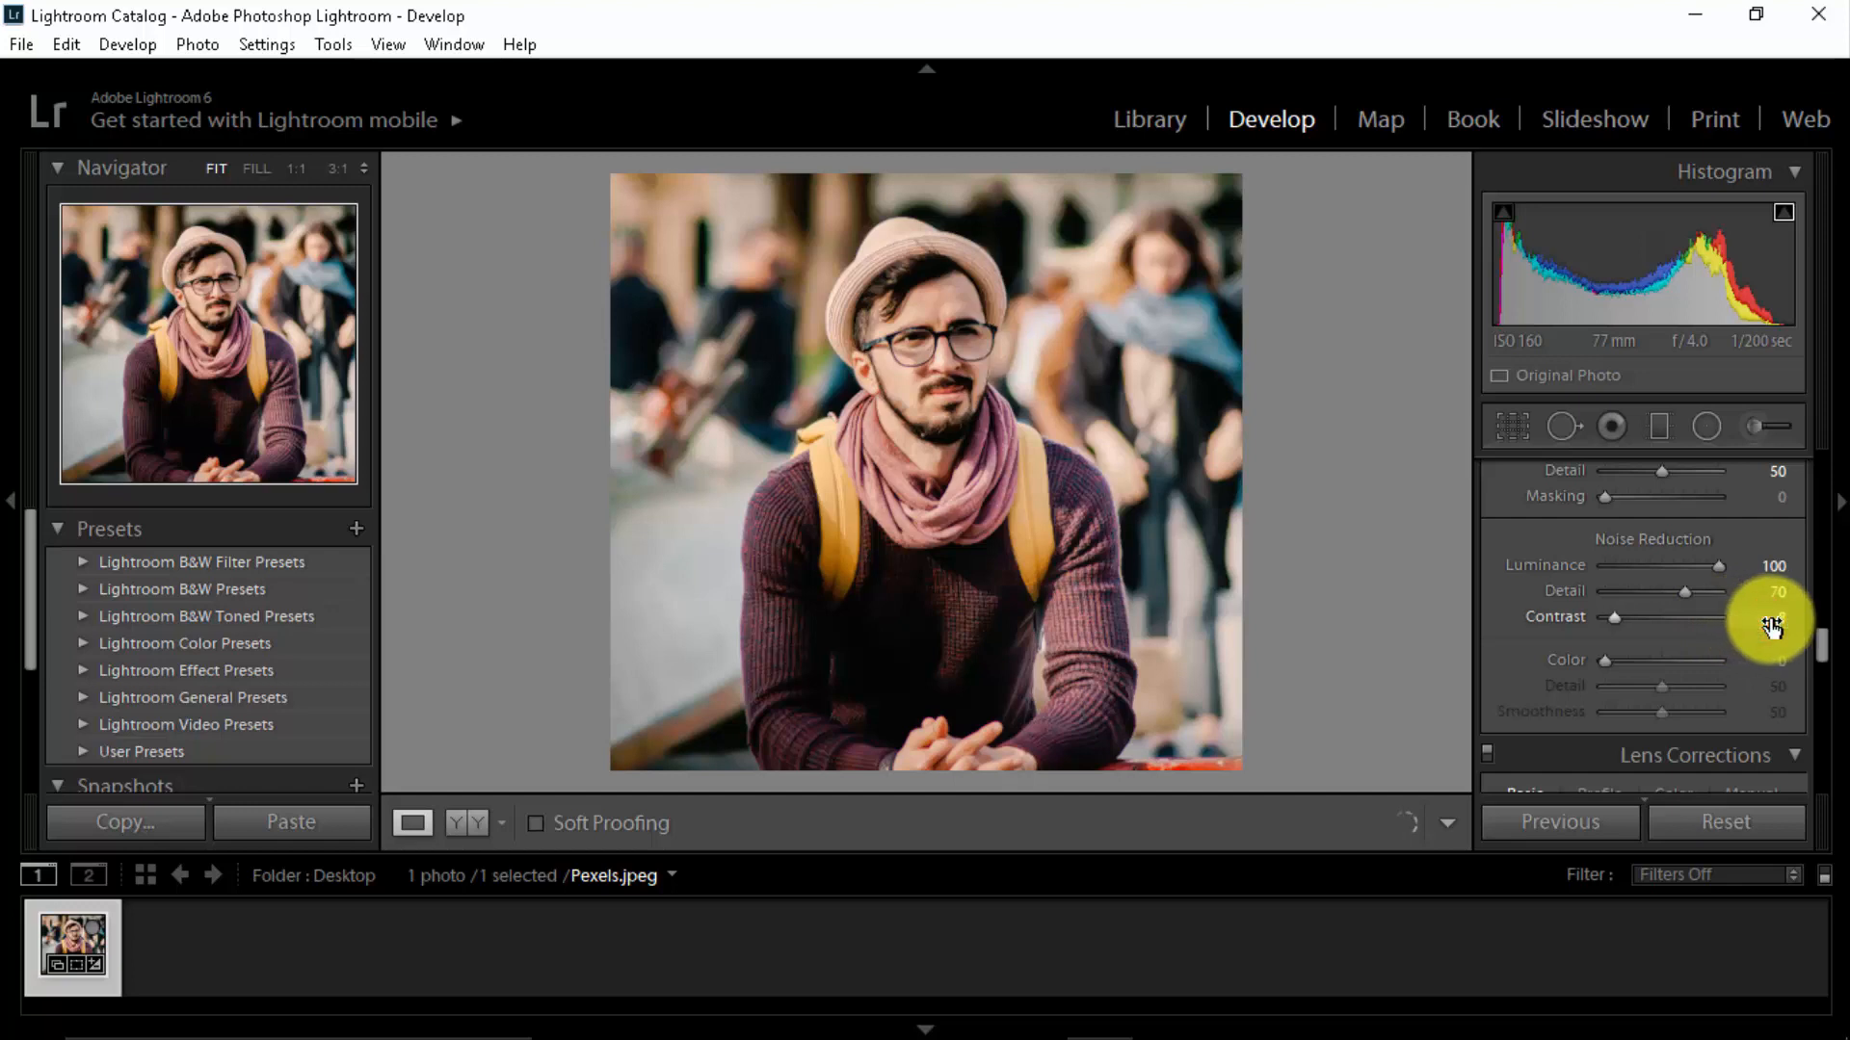
Try the Enable Profile Corrections, Constrain Crop and Remove Chromatic Aberration lens corrections in turn, switching each one back off.
scroll(1522, 641, "down", 3)
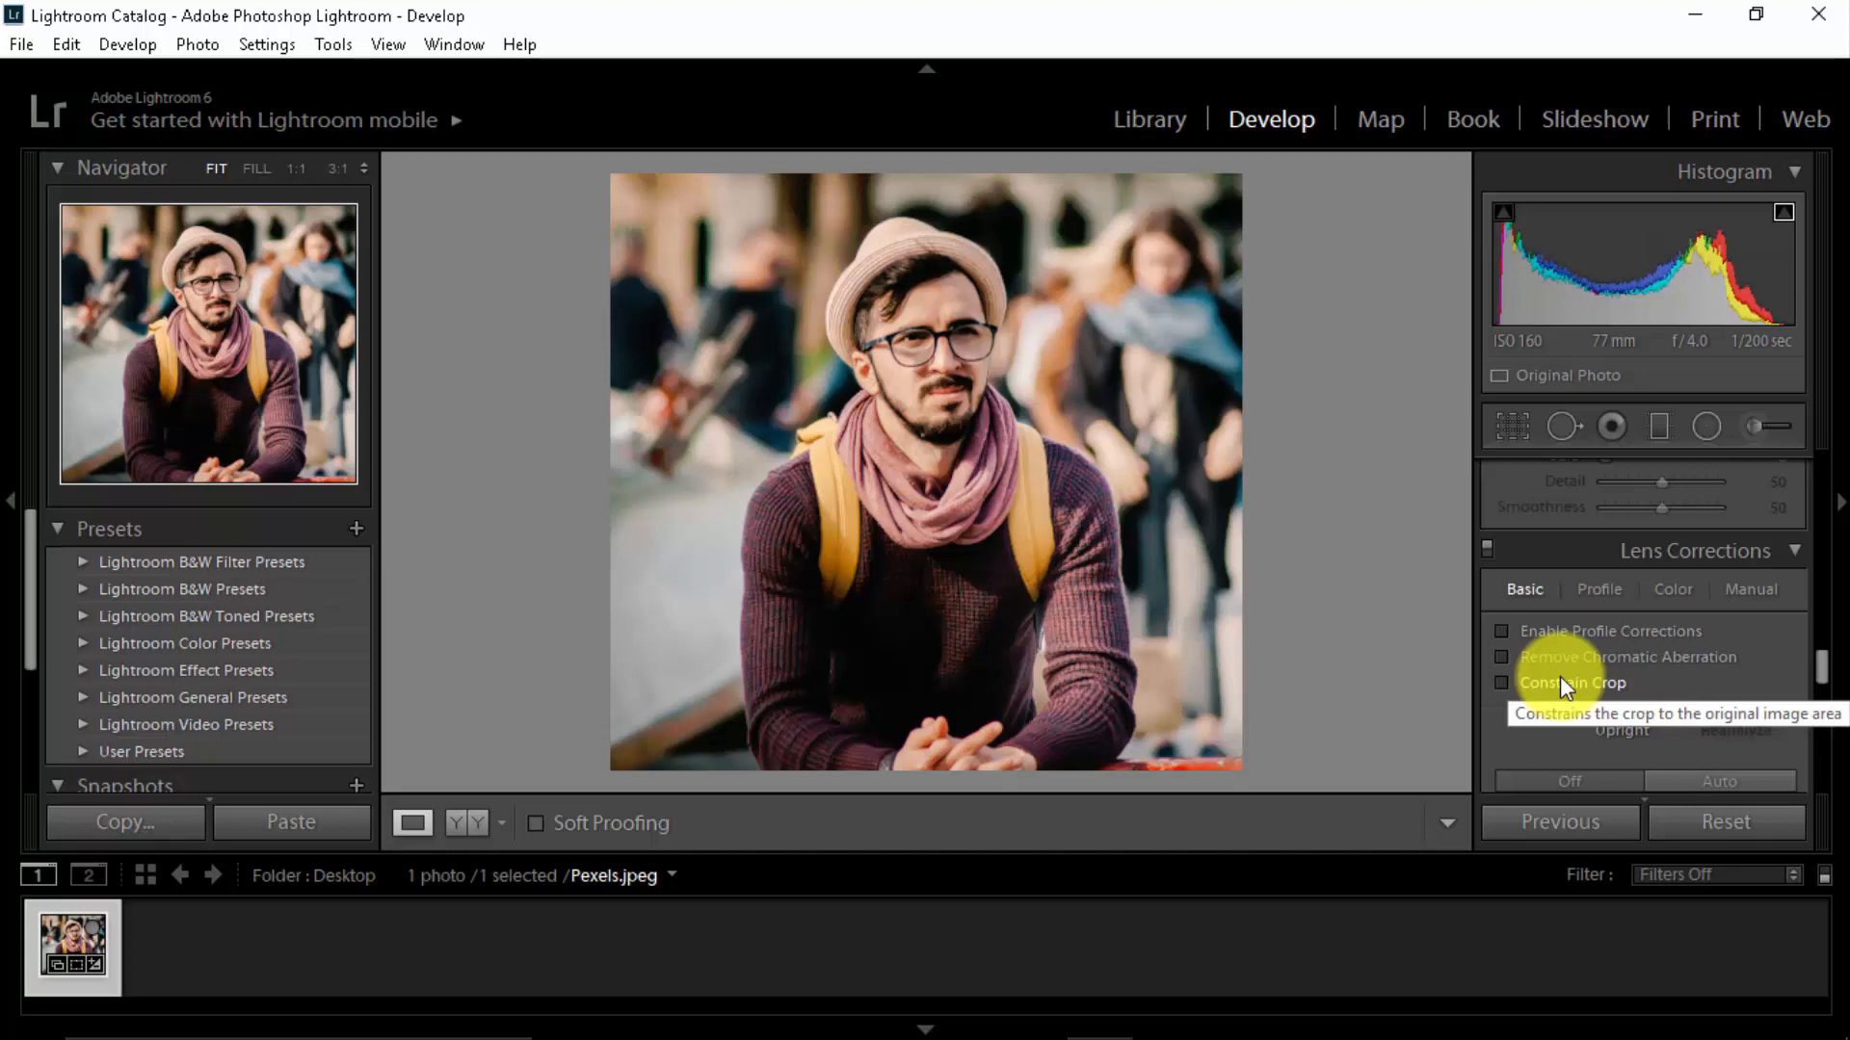
left_click(1496, 638)
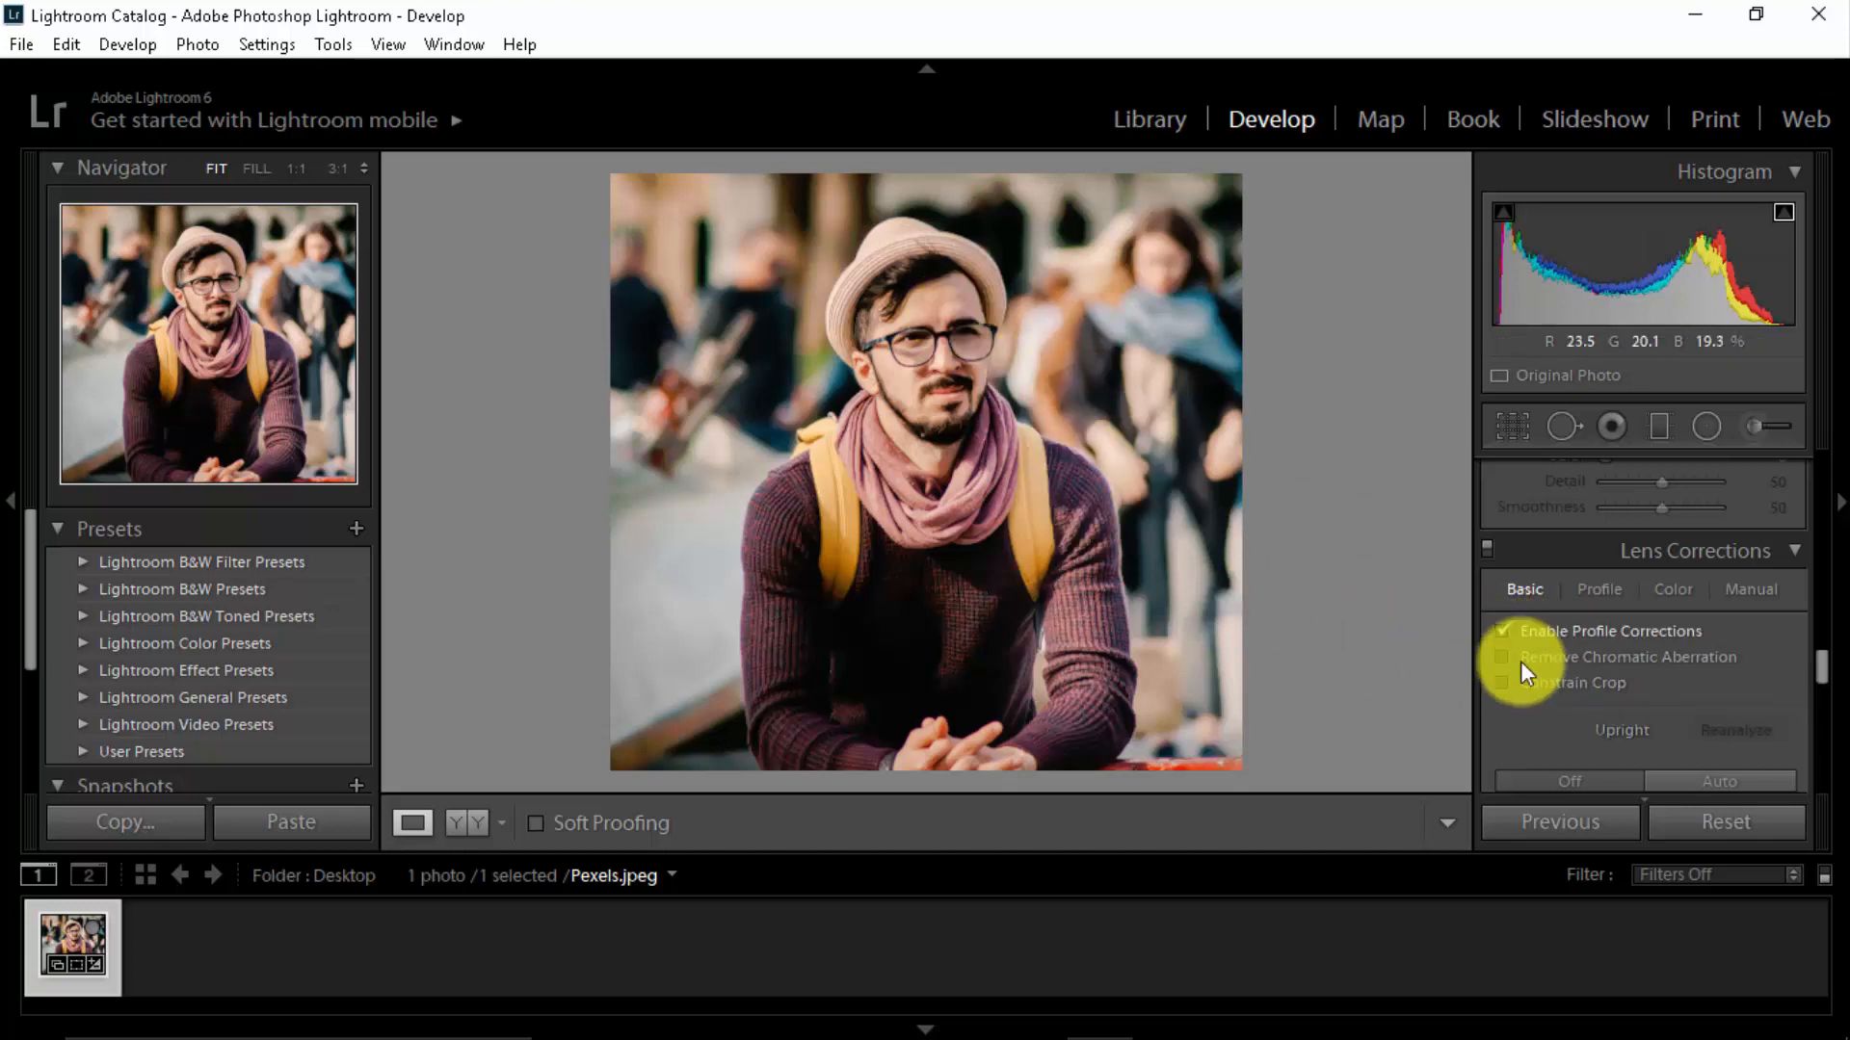
left_click(1499, 636)
left_click(1513, 686)
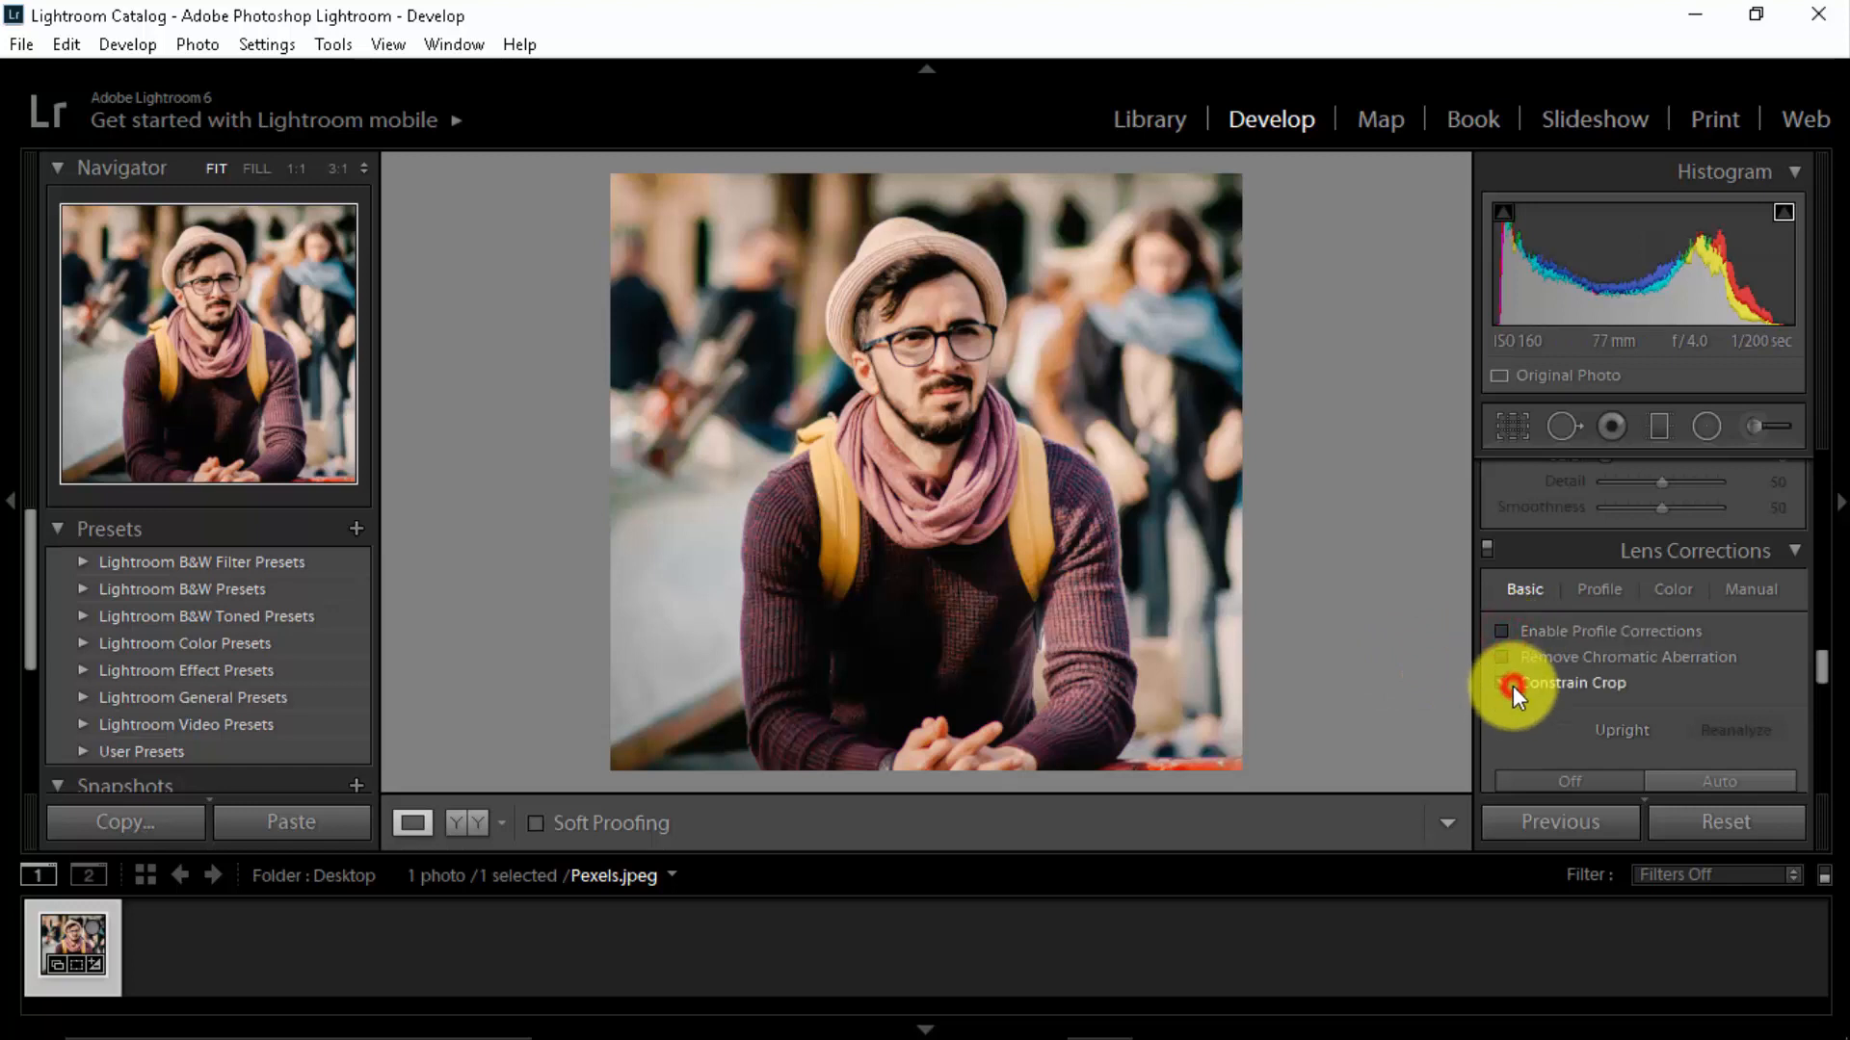
left_click(1497, 659)
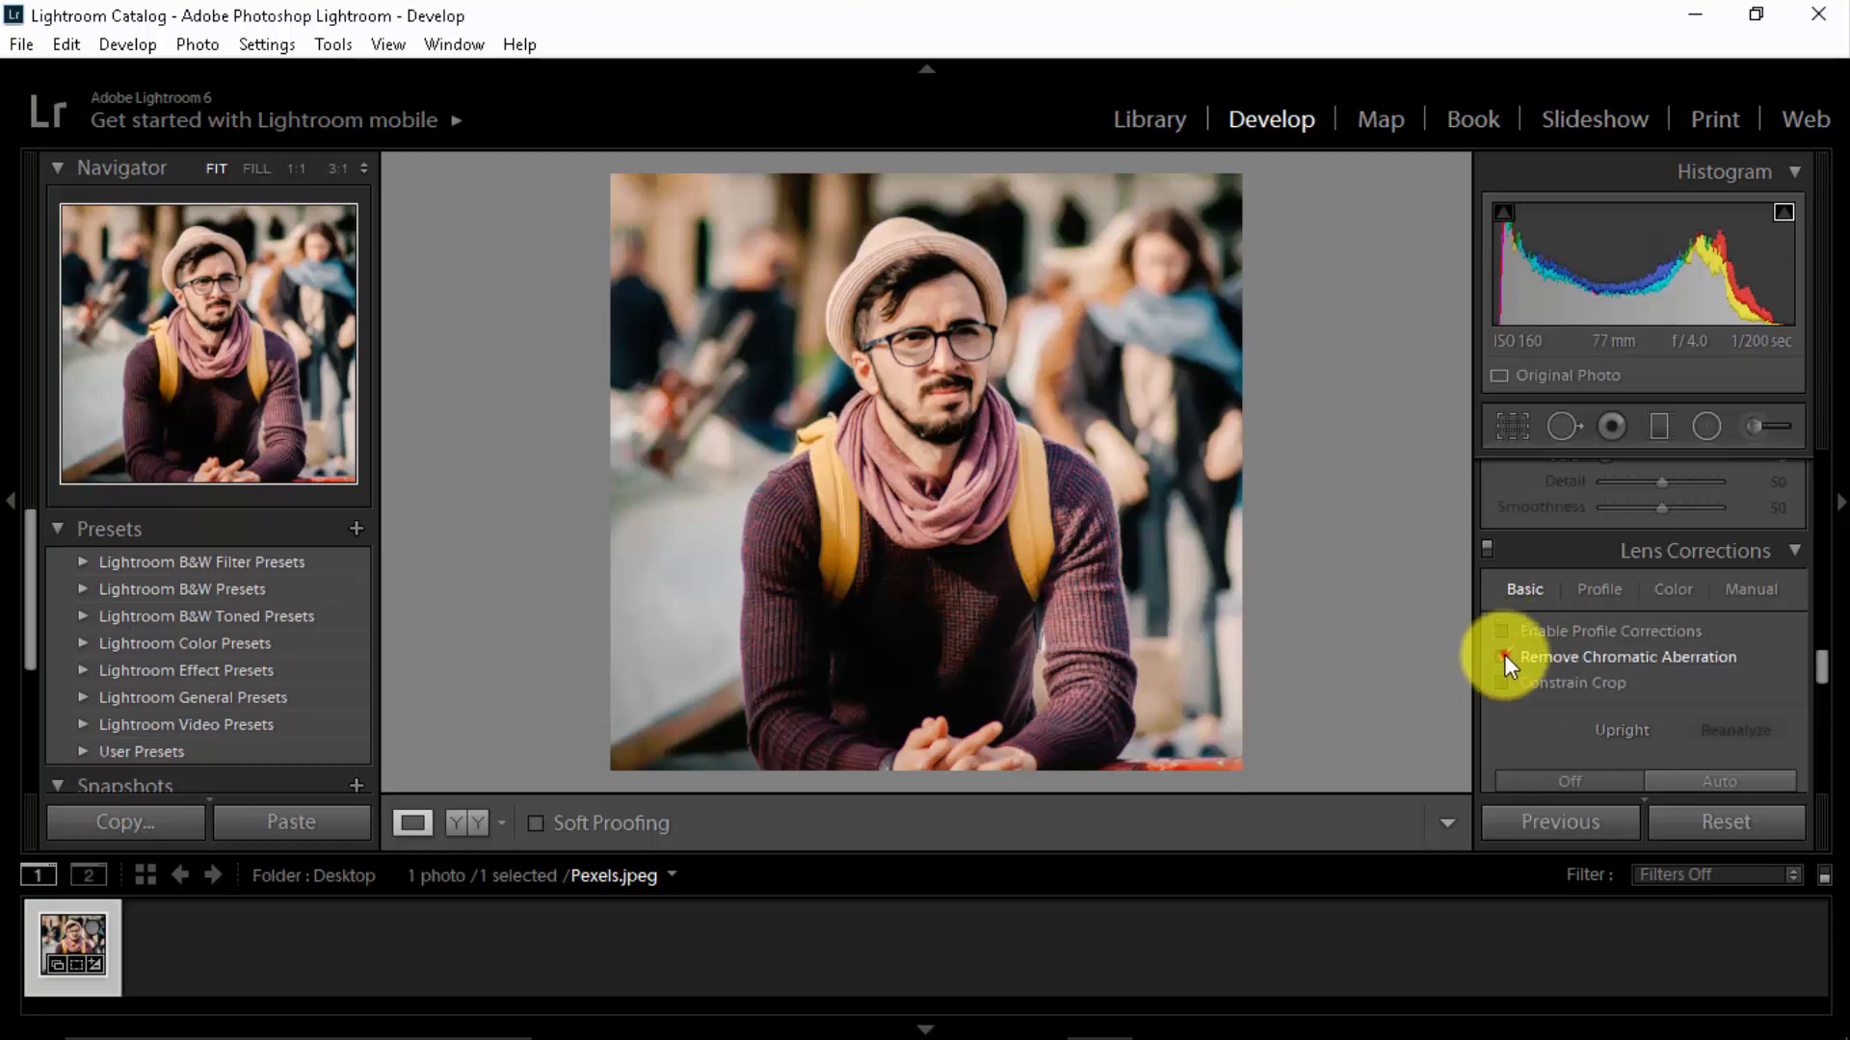
left_click(1500, 657)
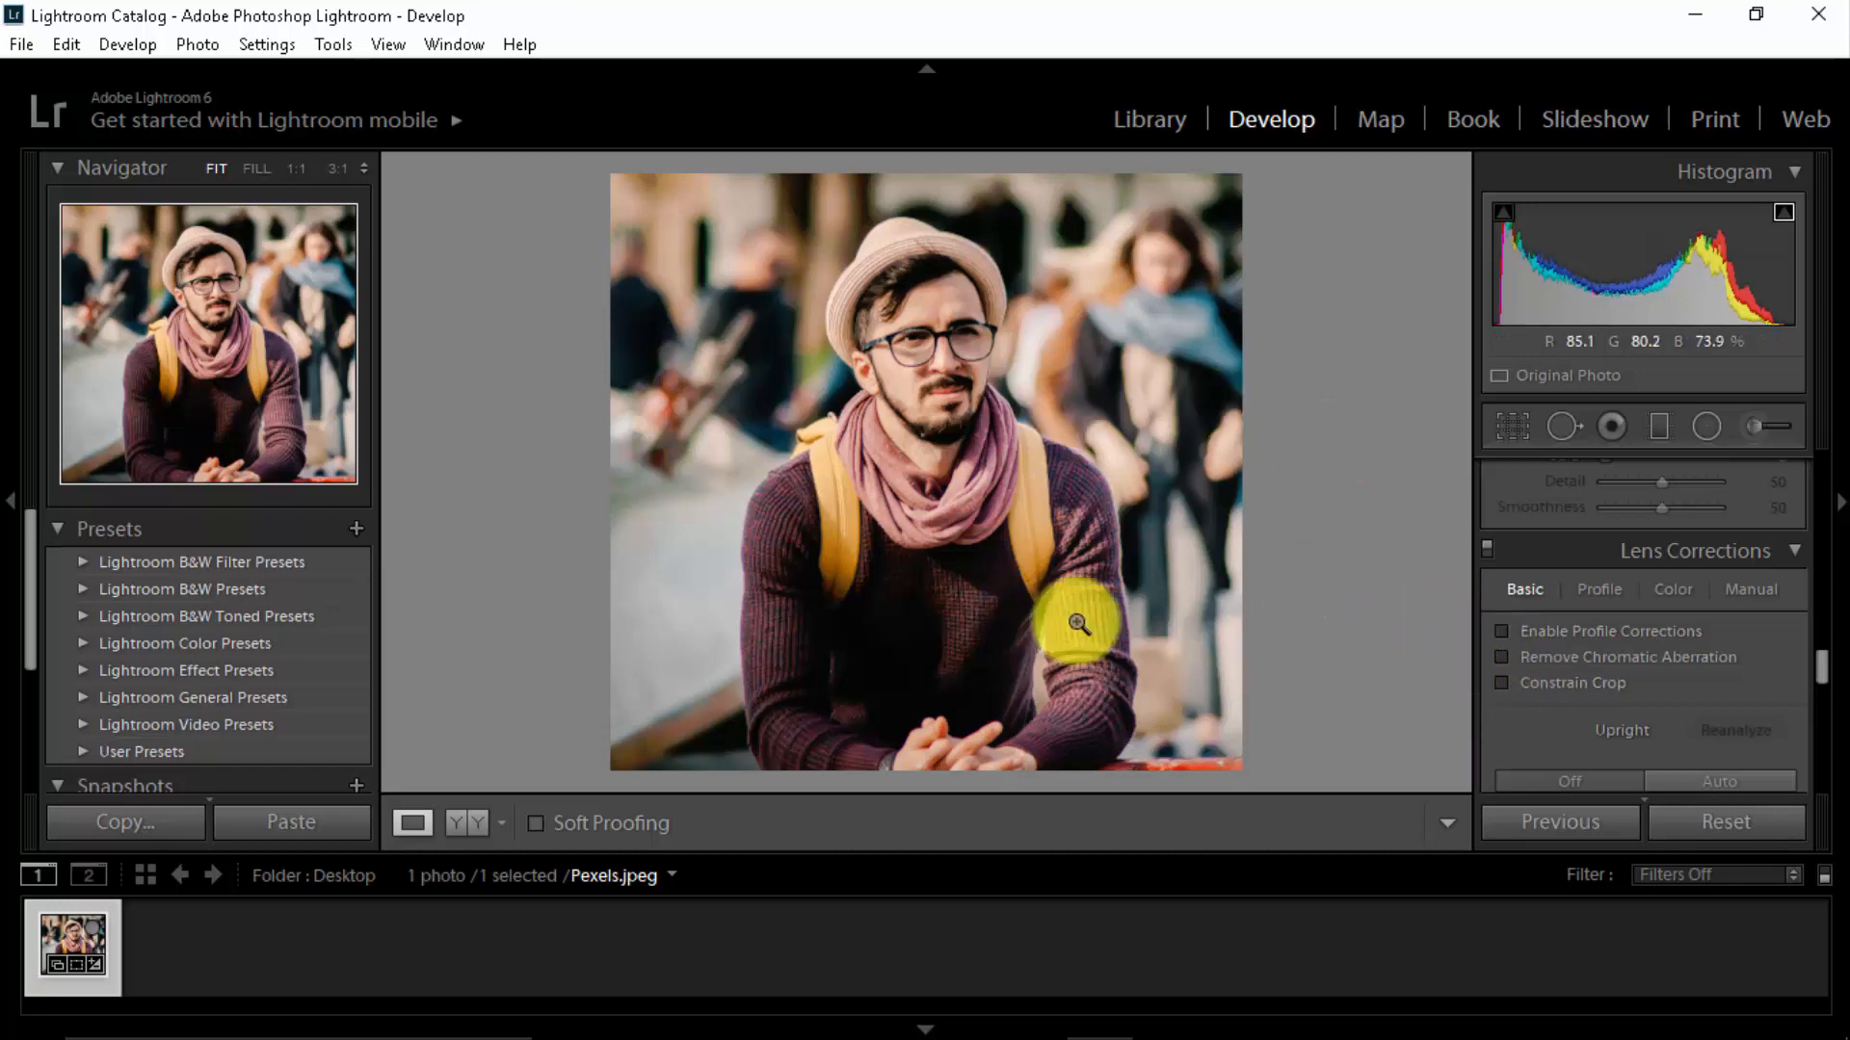
Try a post-crop vignetting Amount of +5 and reset it to 0.
scroll(1556, 663, "down", 3)
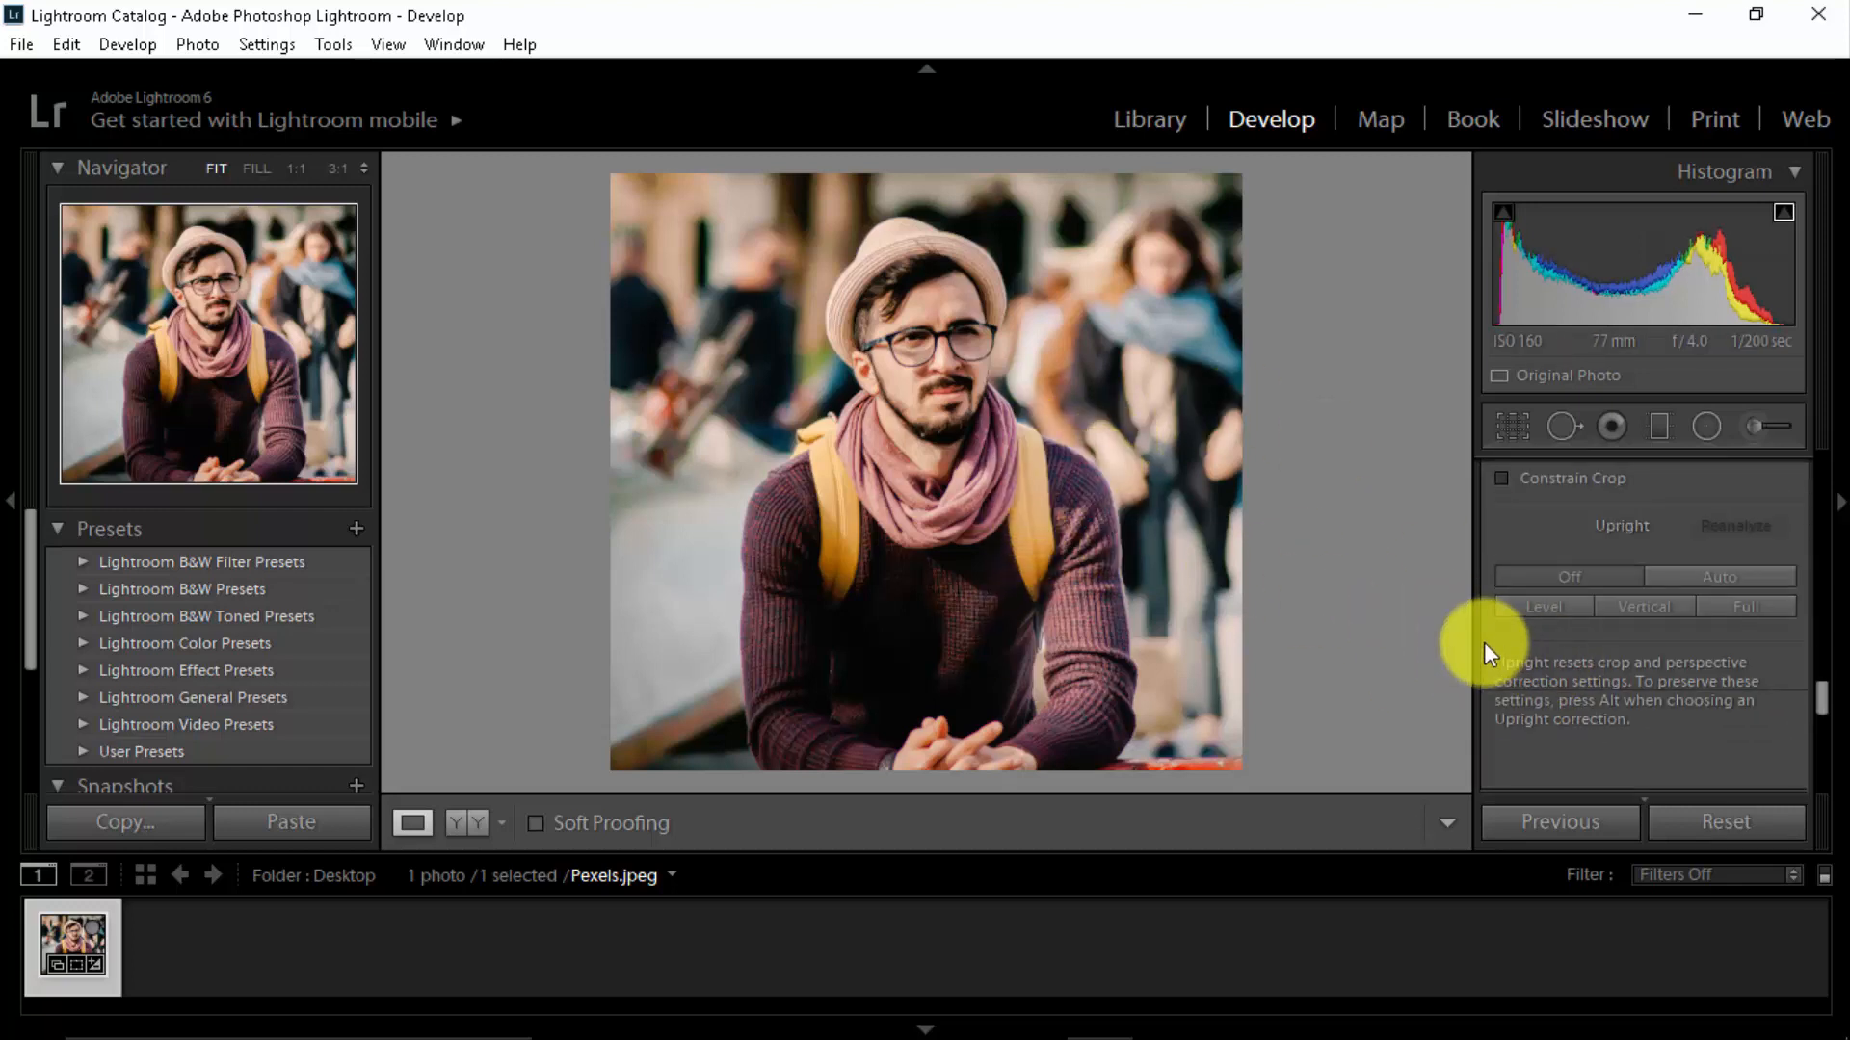
scroll(1484, 644, "down", 2)
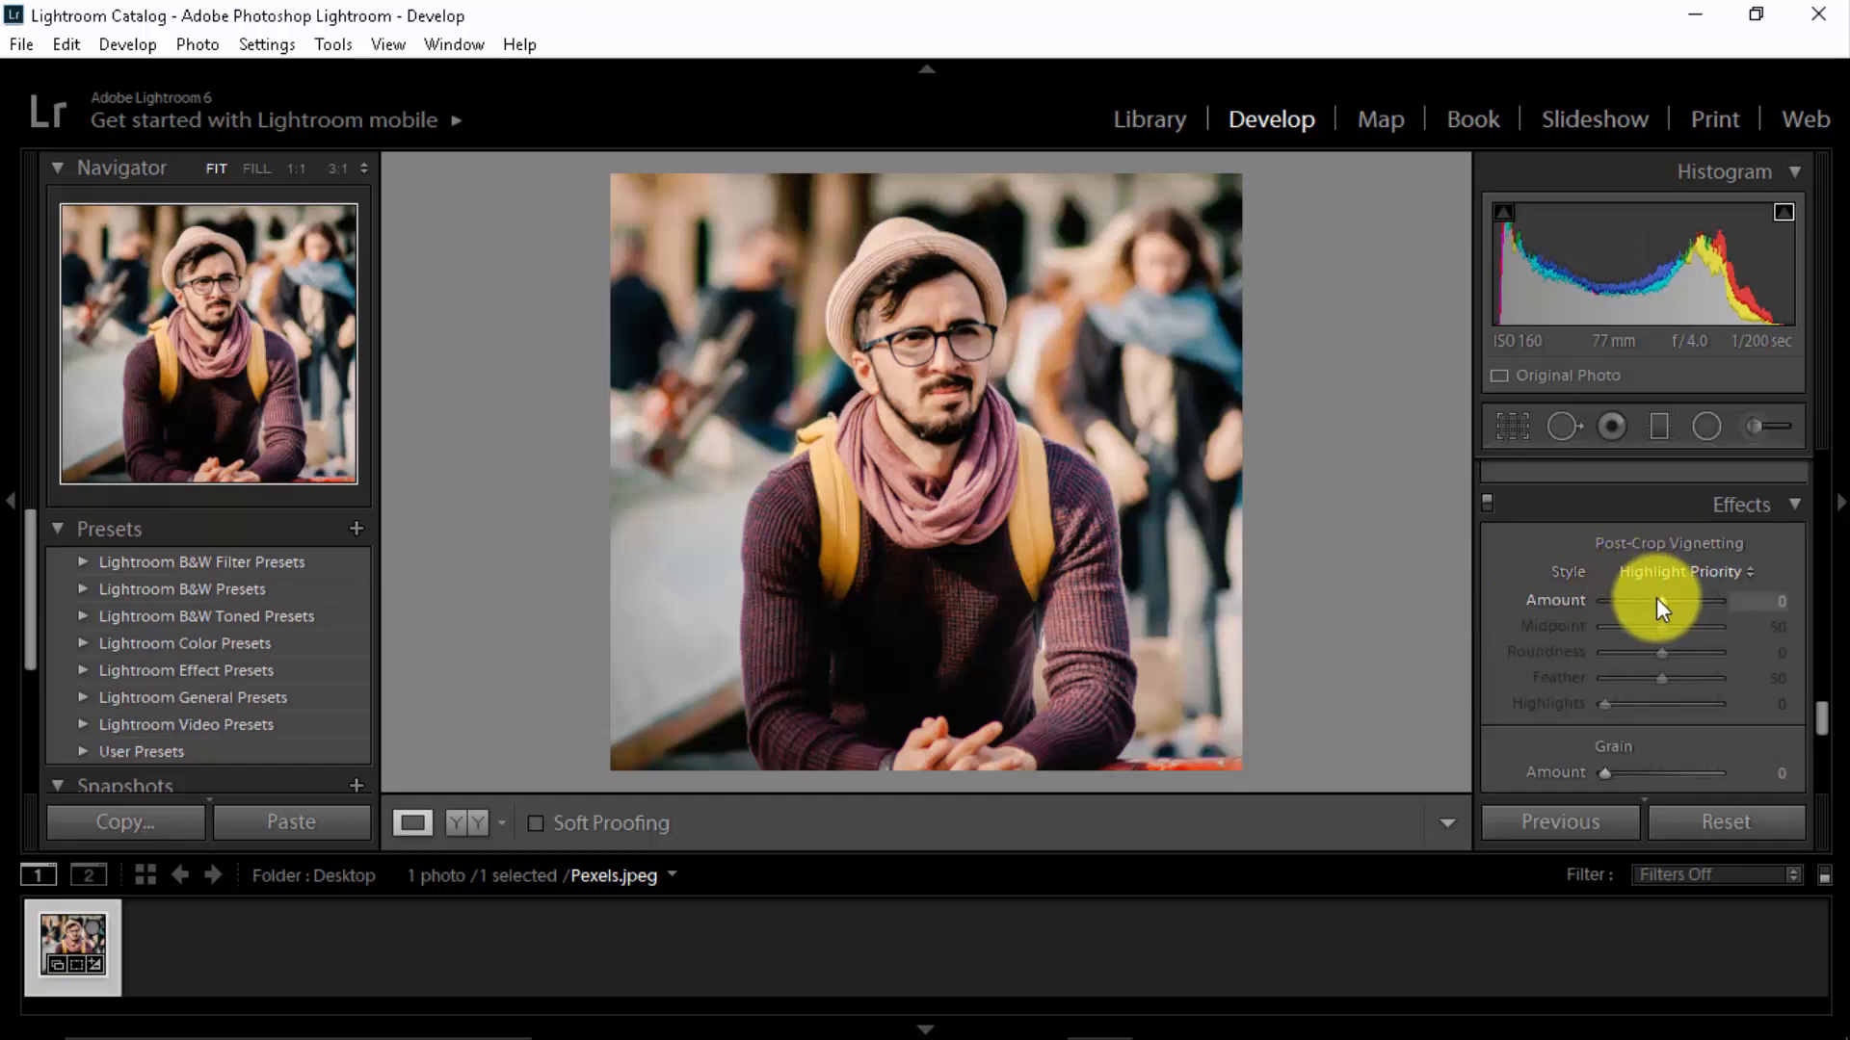
mouse_move(1659, 602)
left_mouse_down()
mouse_move(1676, 605)
mouse_move(1626, 603)
mouse_move(1662, 607)
left_mouse_up()
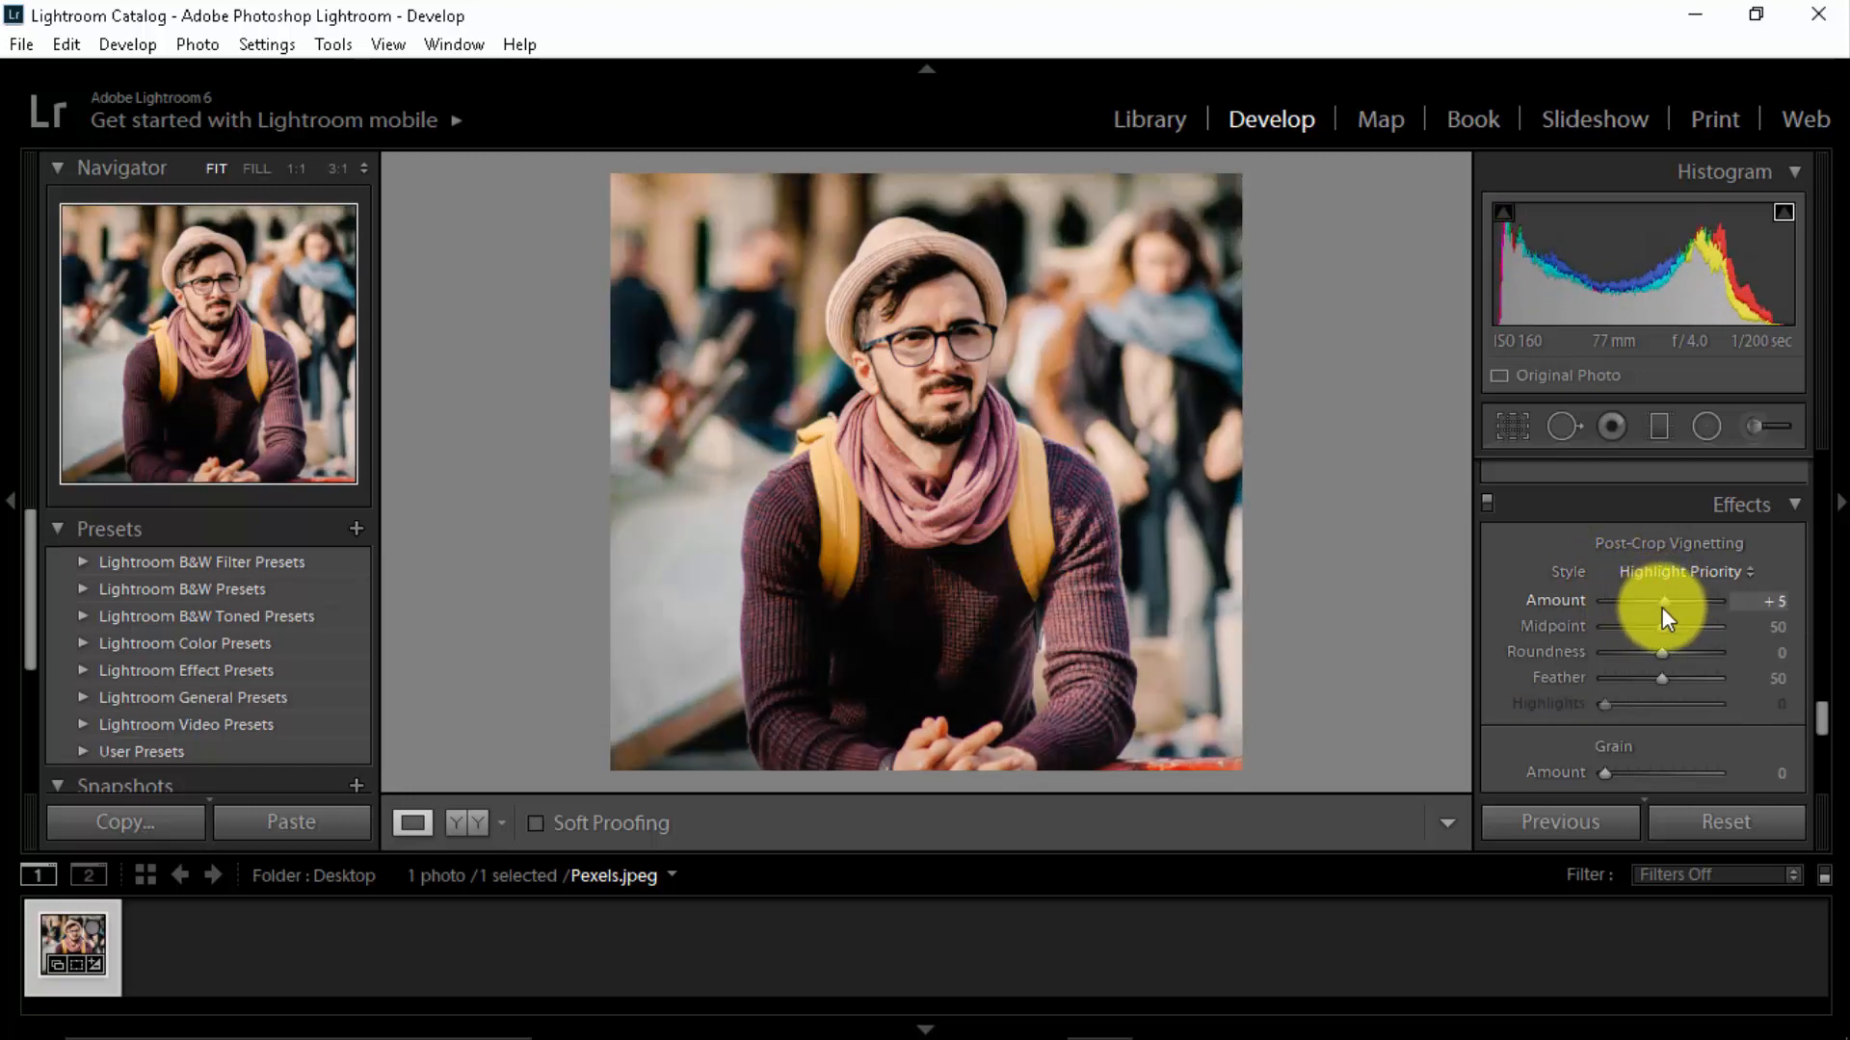
left_click(1775, 601)
type("0")
key("Return")
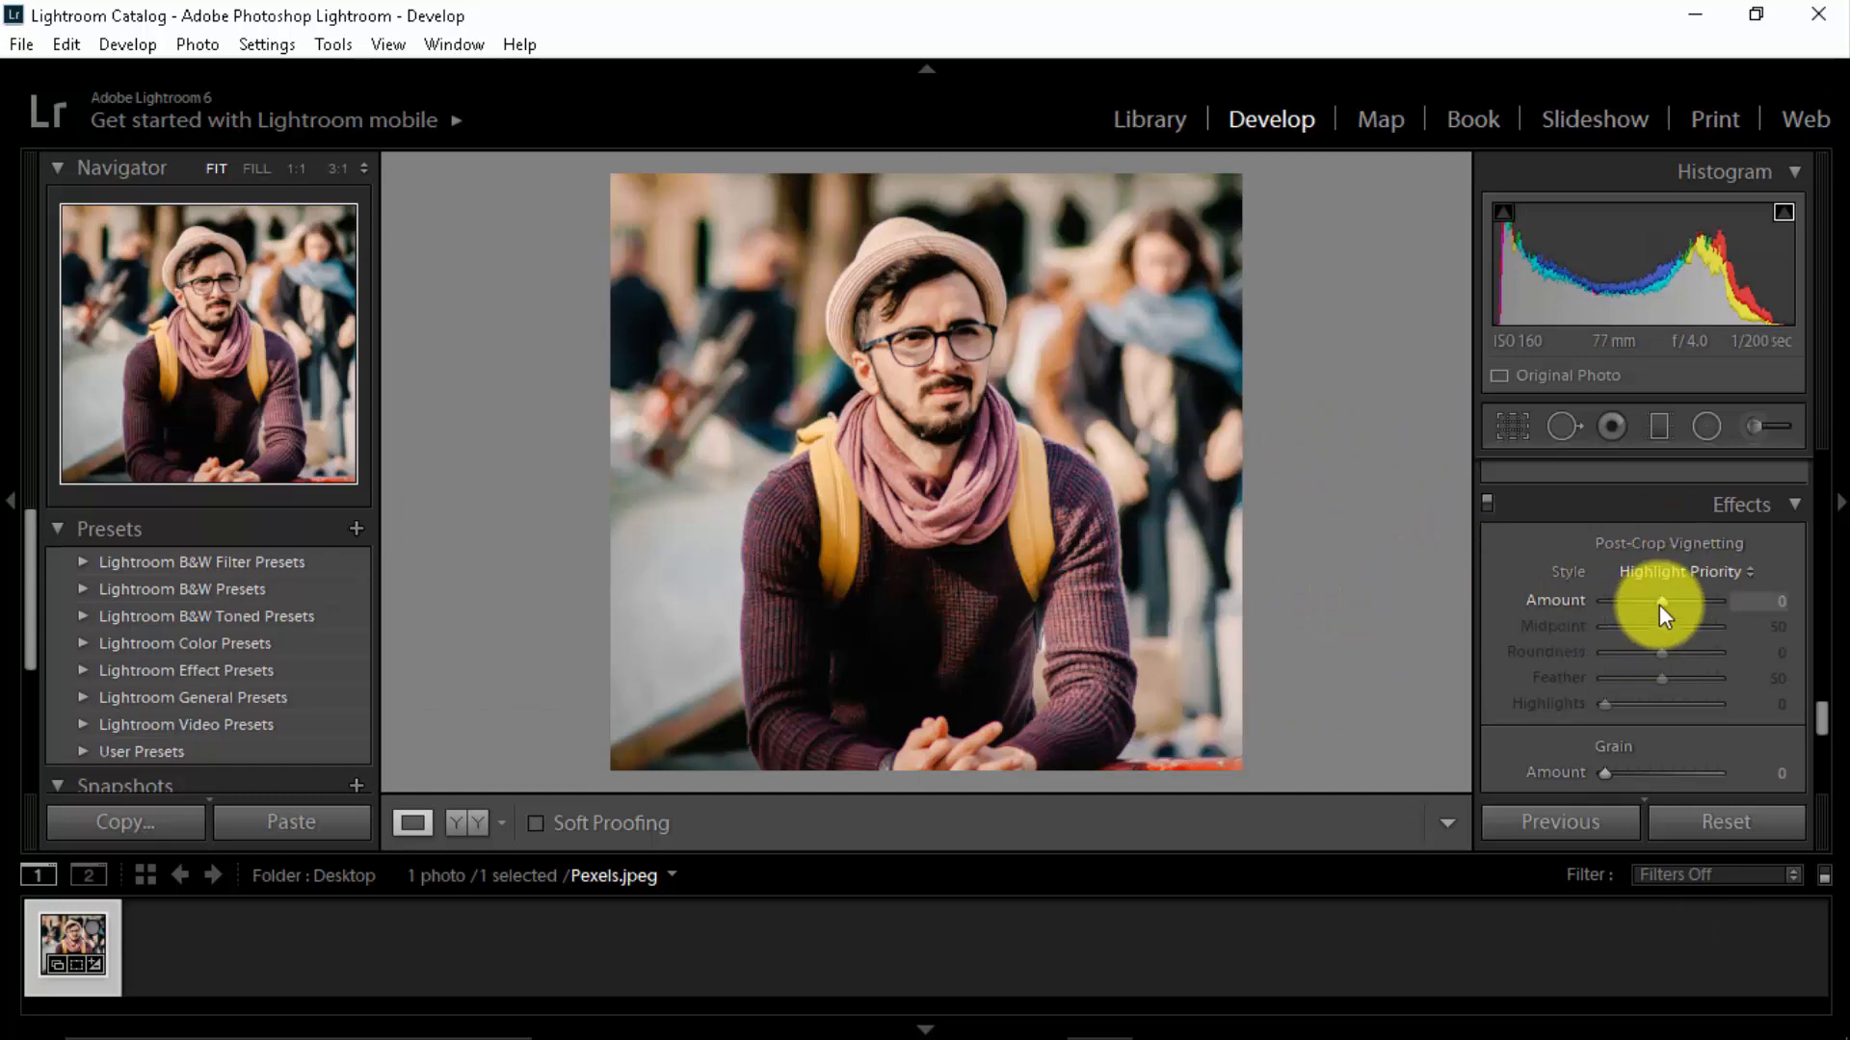
Set the post-crop vignetting Amount to -20, Midpoint to 42 and Roundness to +12.
left_click_drag(1659, 604, 1649, 605)
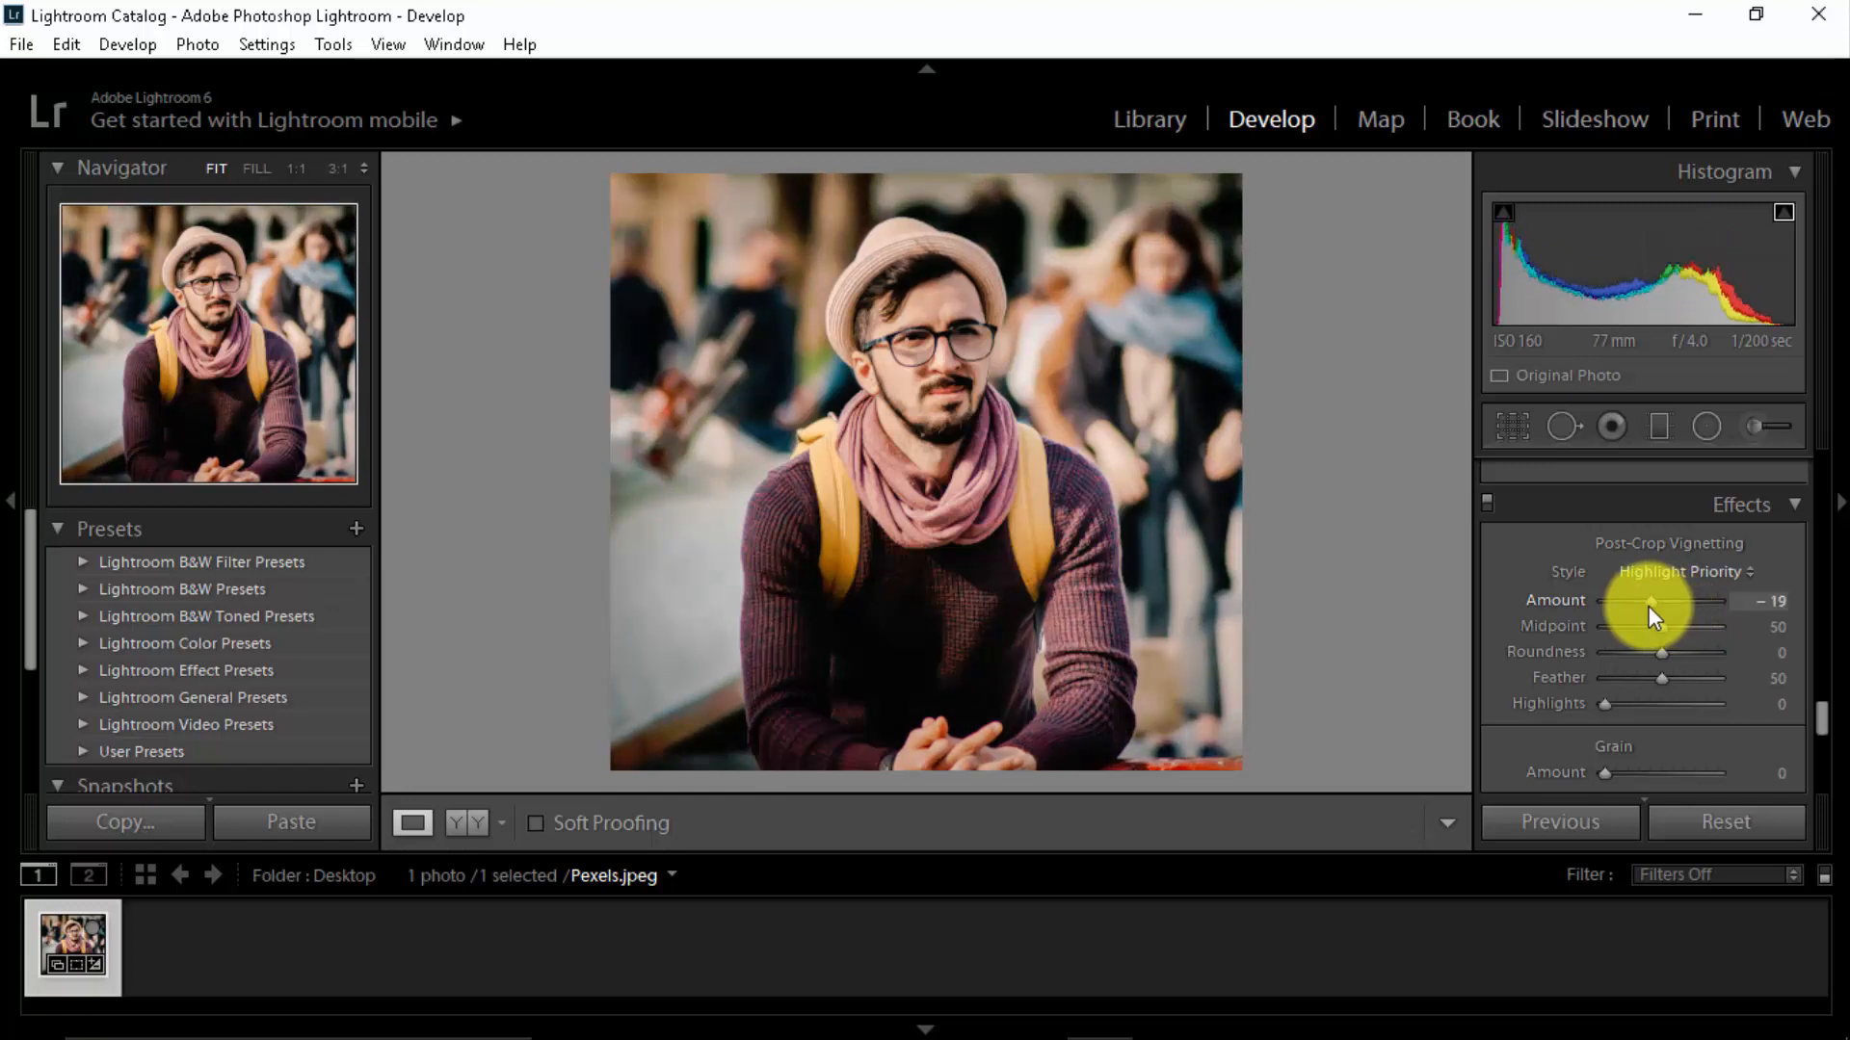
left_click(1753, 604)
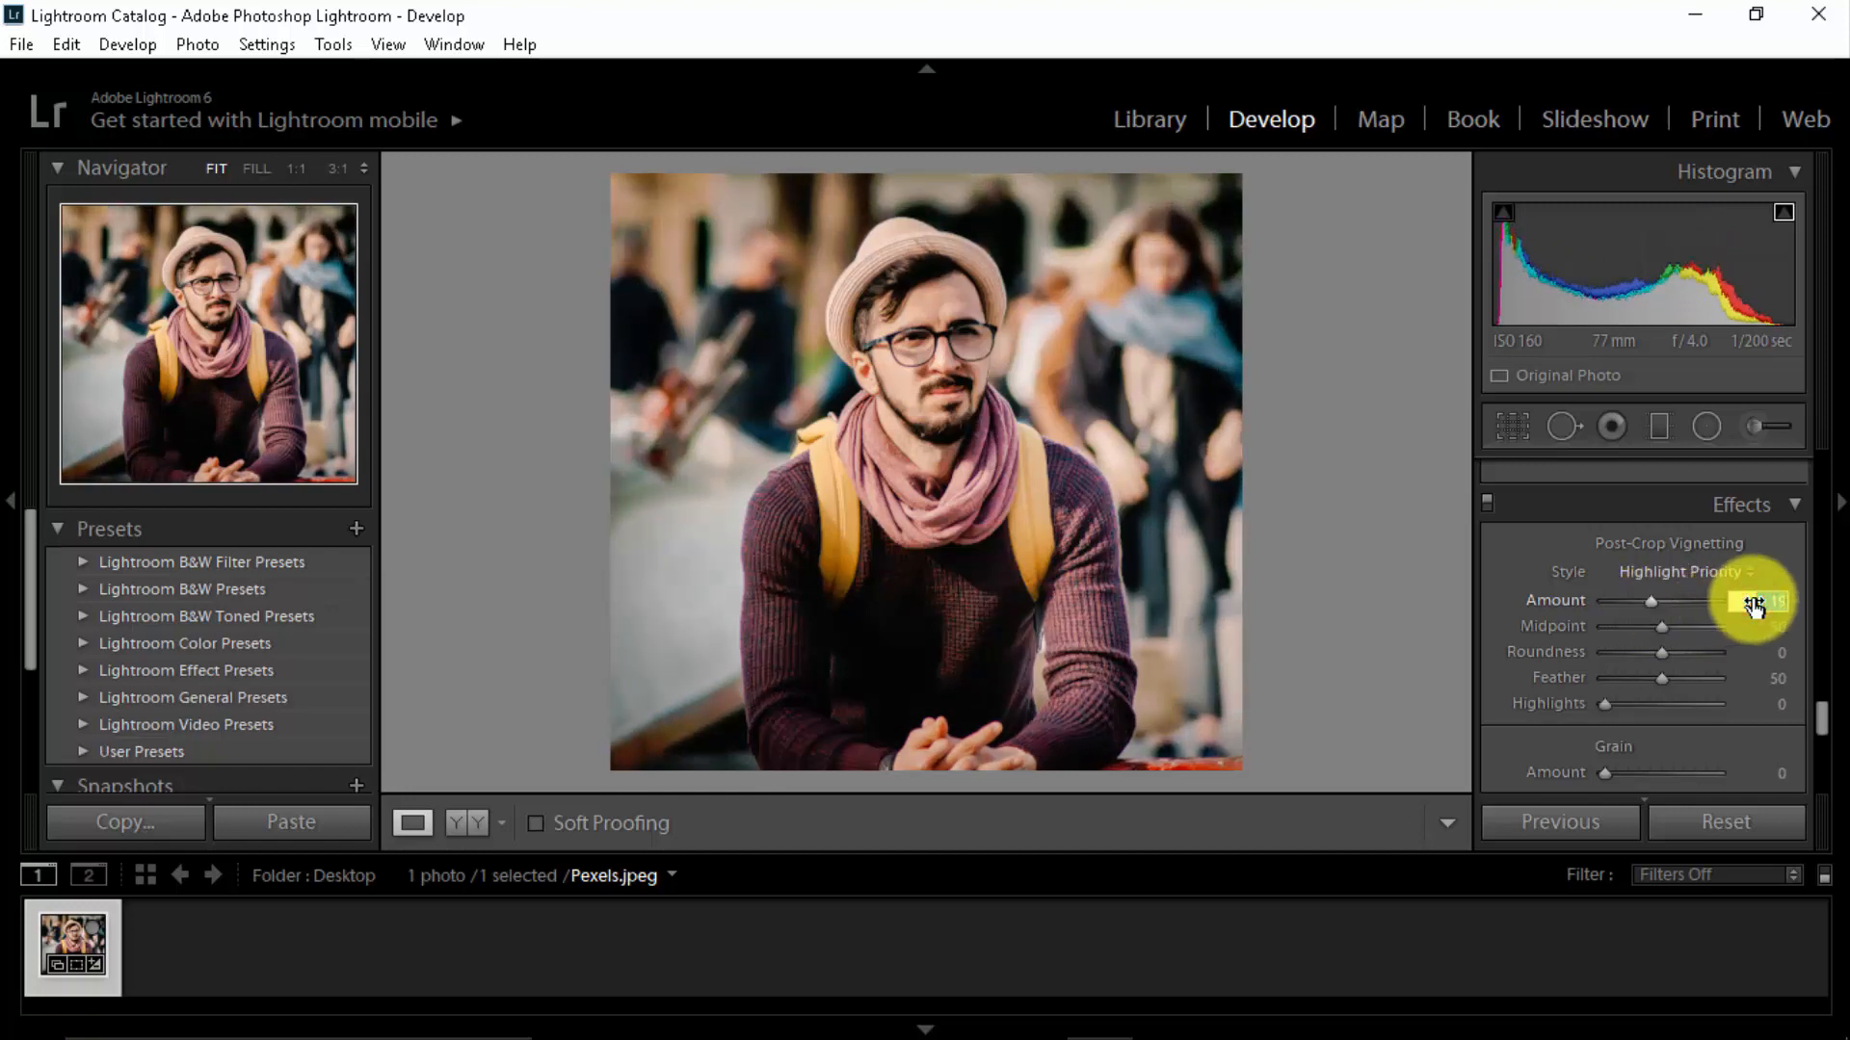
type("-2")
type("0")
key("Tab")
left_click_drag(1673, 628, 1652, 632)
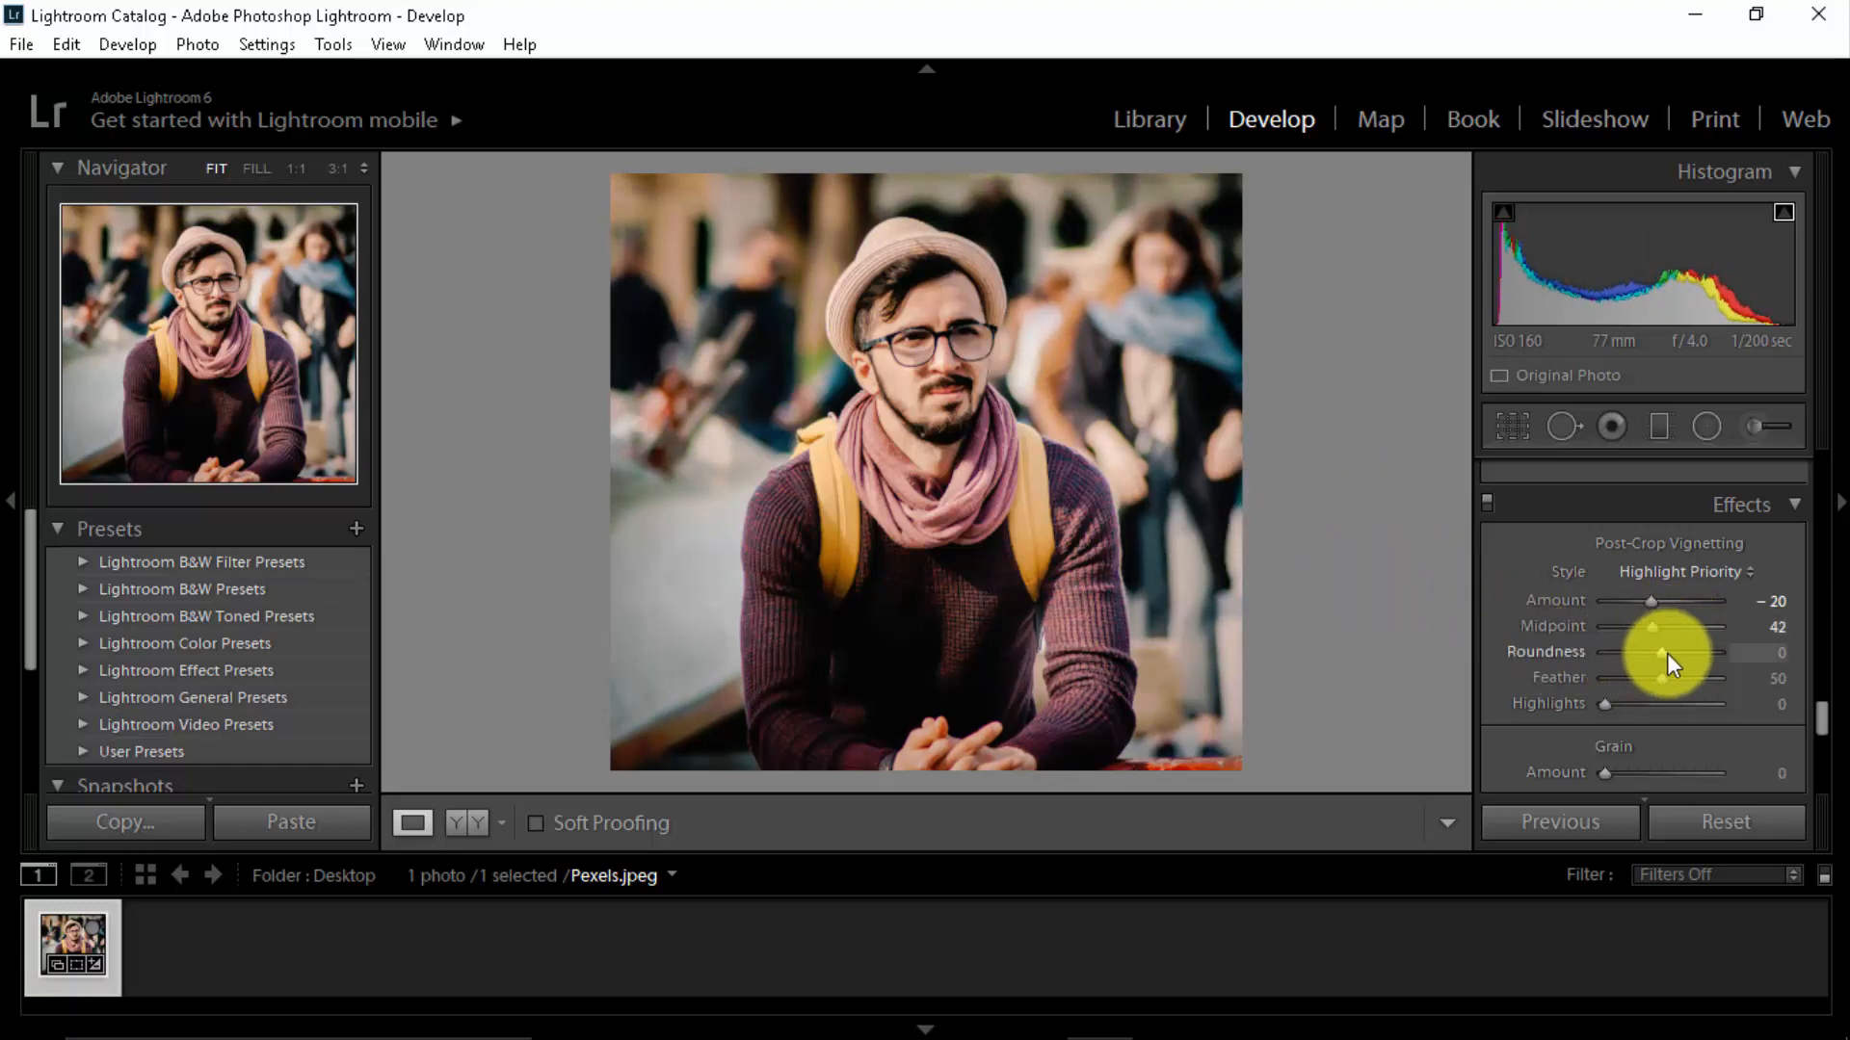
left_click_drag(1663, 655, 1669, 657)
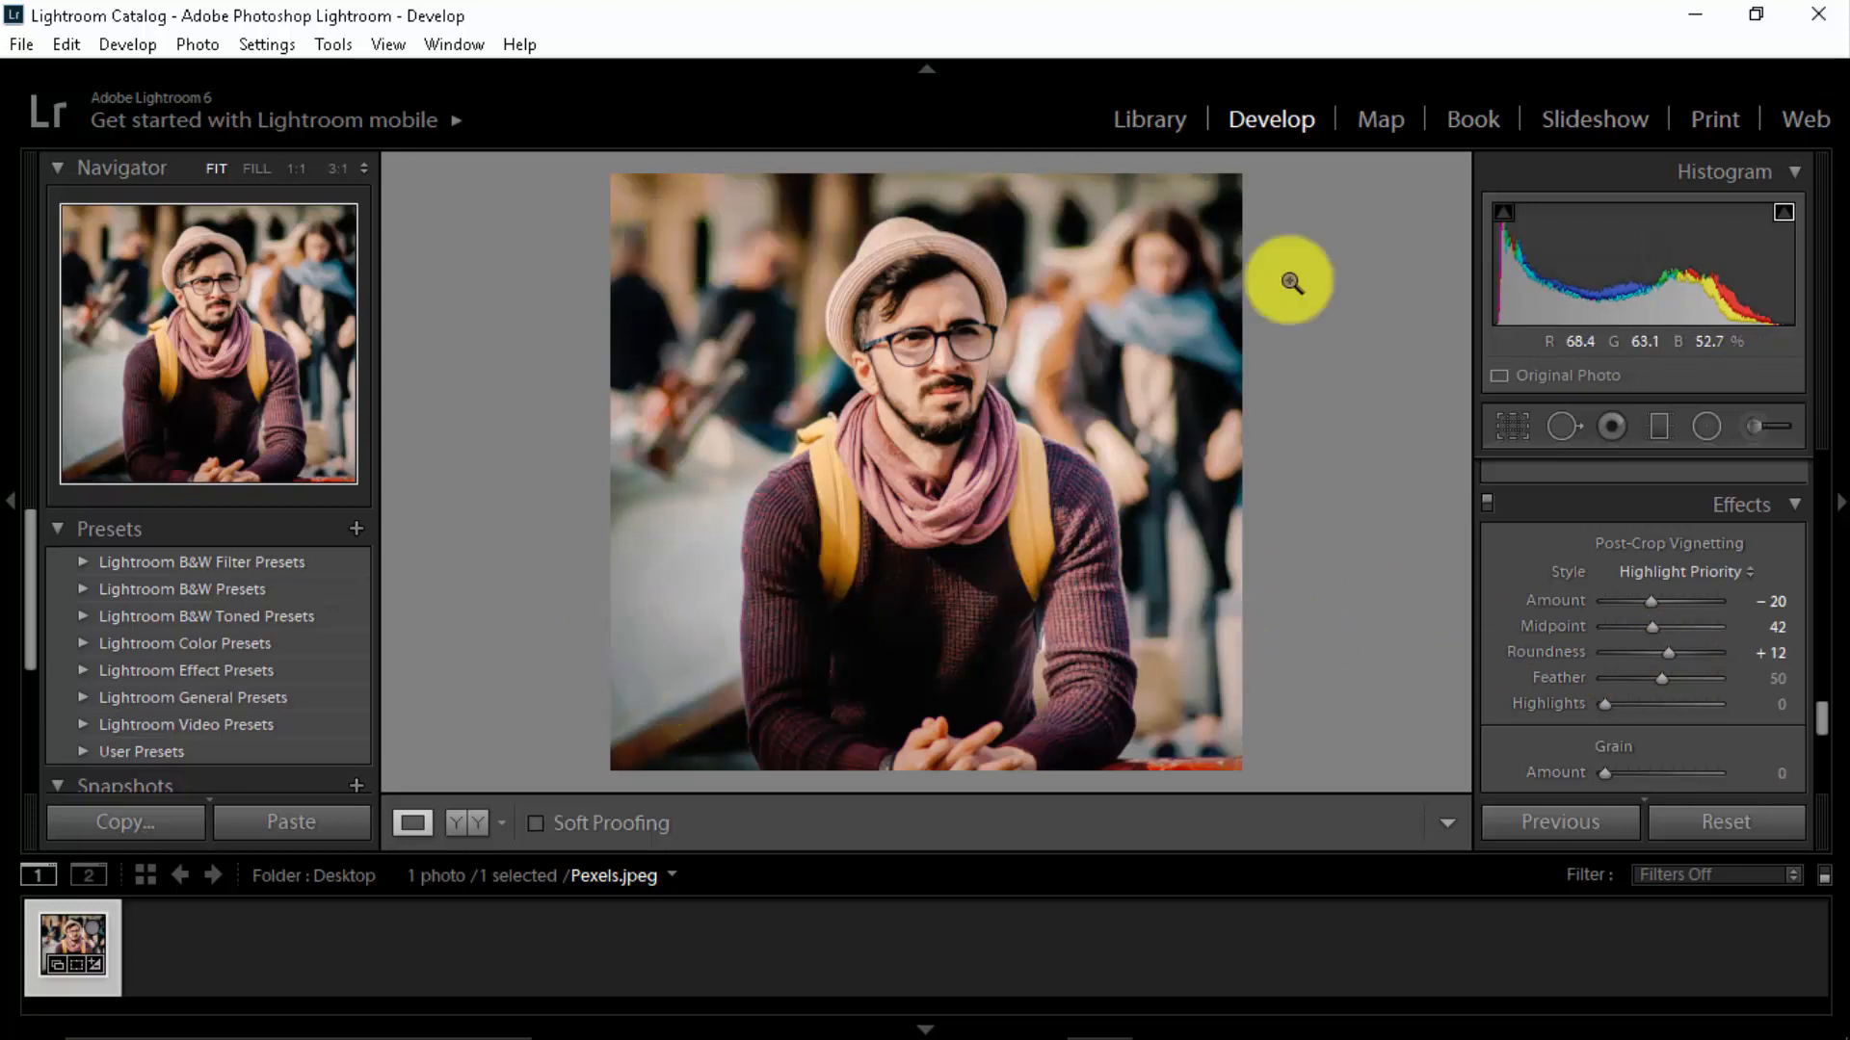
Exaggerate the post-crop vignetting Amount to -100 to judge the vignette's shape and feather, and restore it to -20.
left_click_drag(1657, 597, 1518, 597)
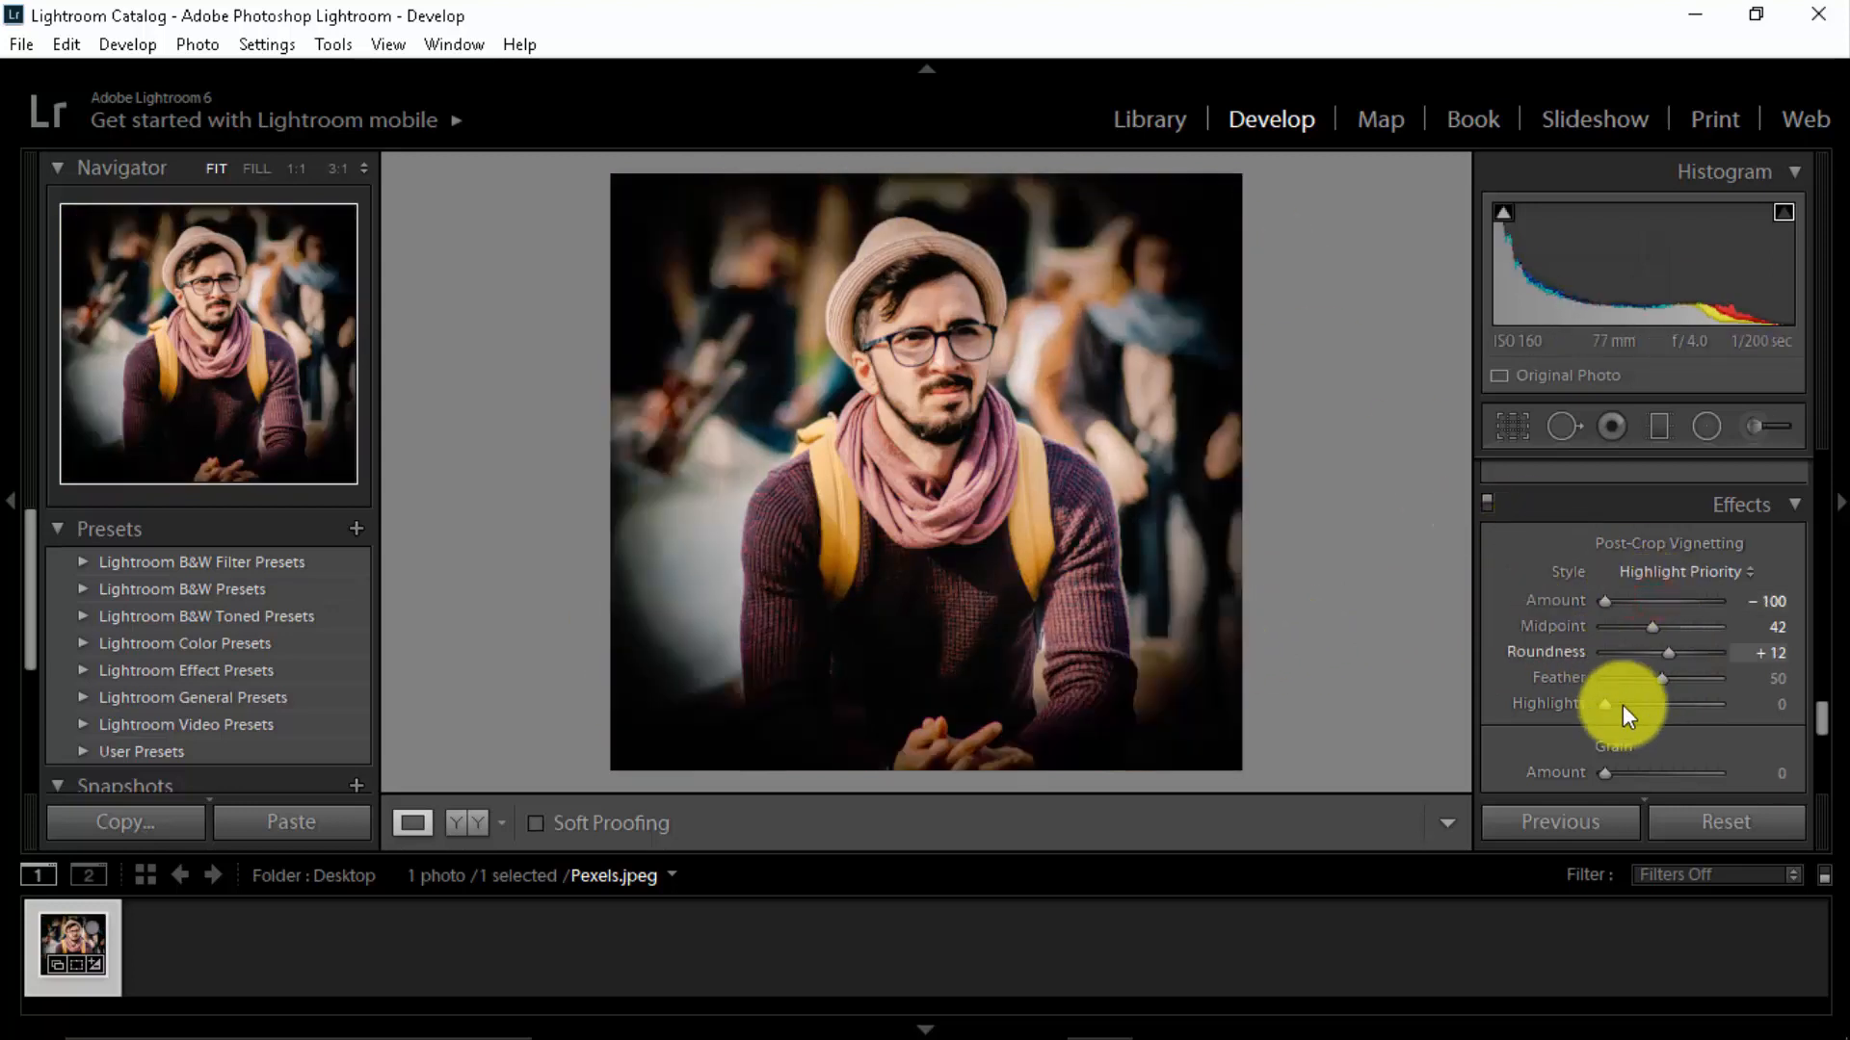
mouse_move(1692, 680)
left_mouse_down()
mouse_move(1725, 684)
mouse_move(1669, 686)
left_mouse_up()
double_click(1669, 686)
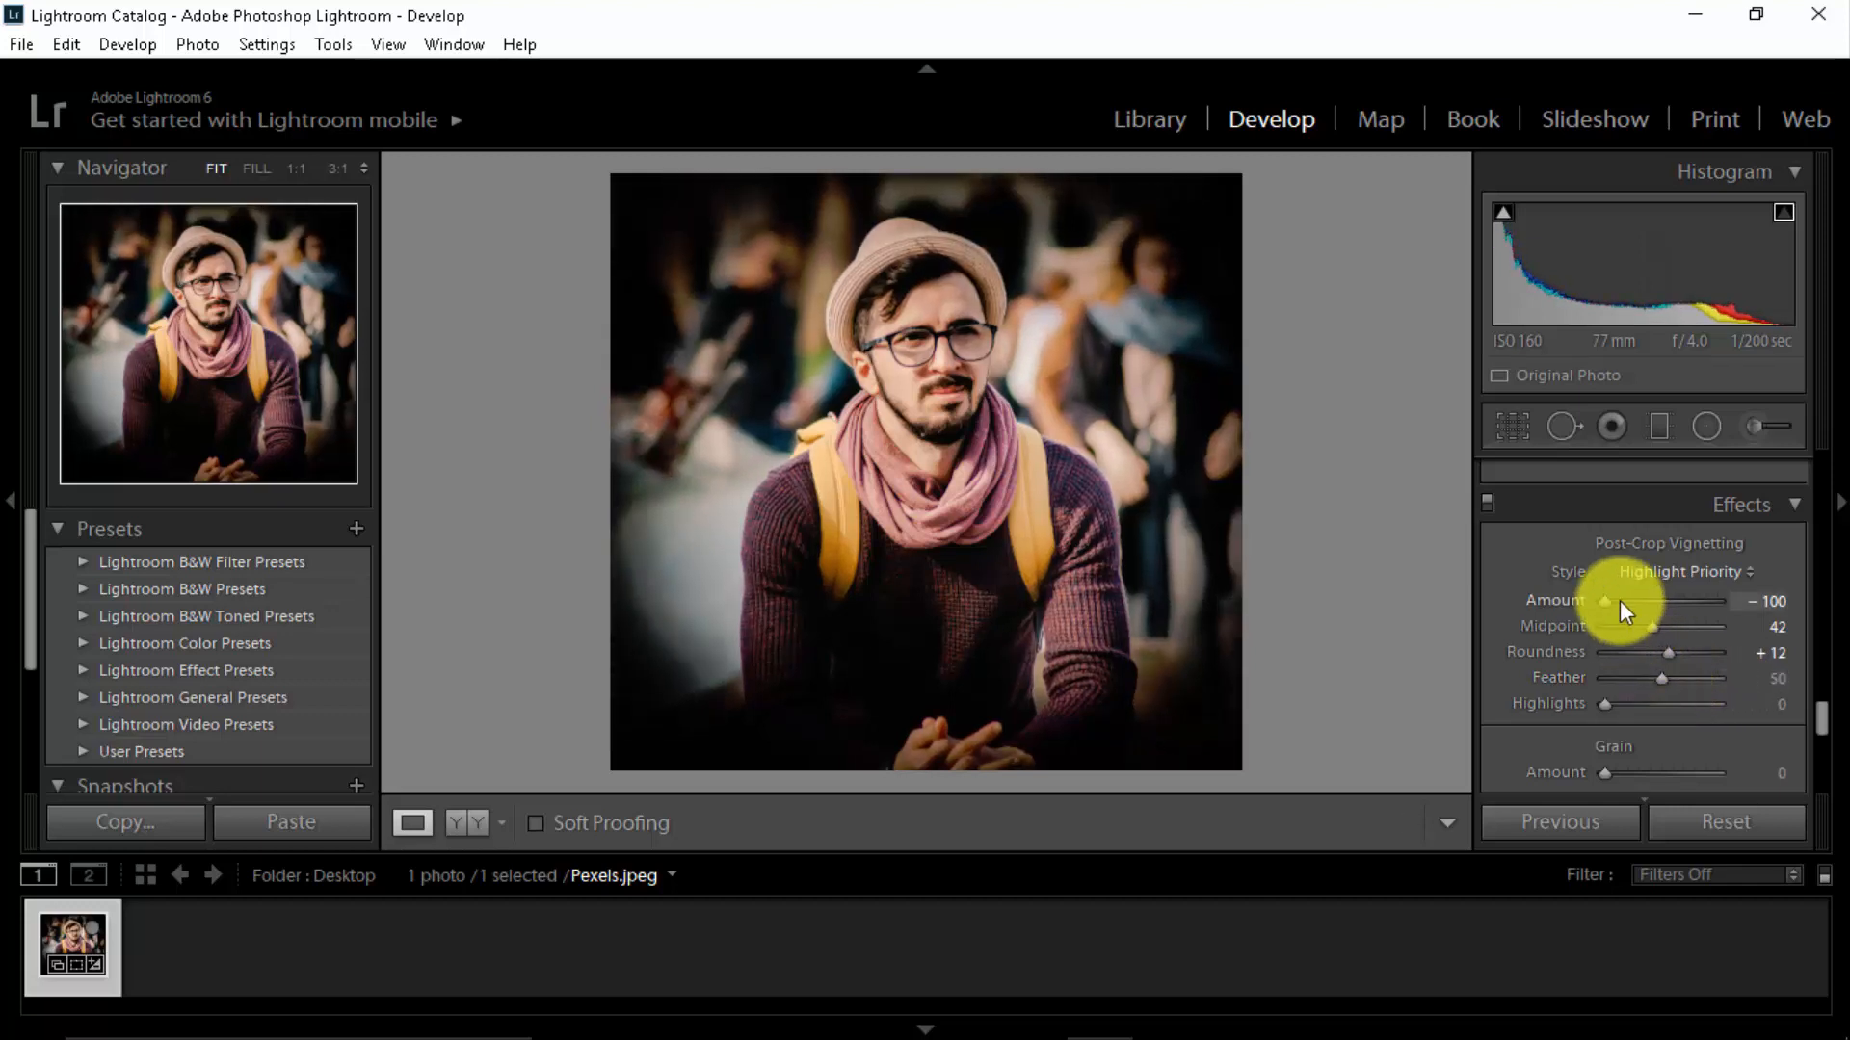
left_click_drag(1620, 599, 1641, 611)
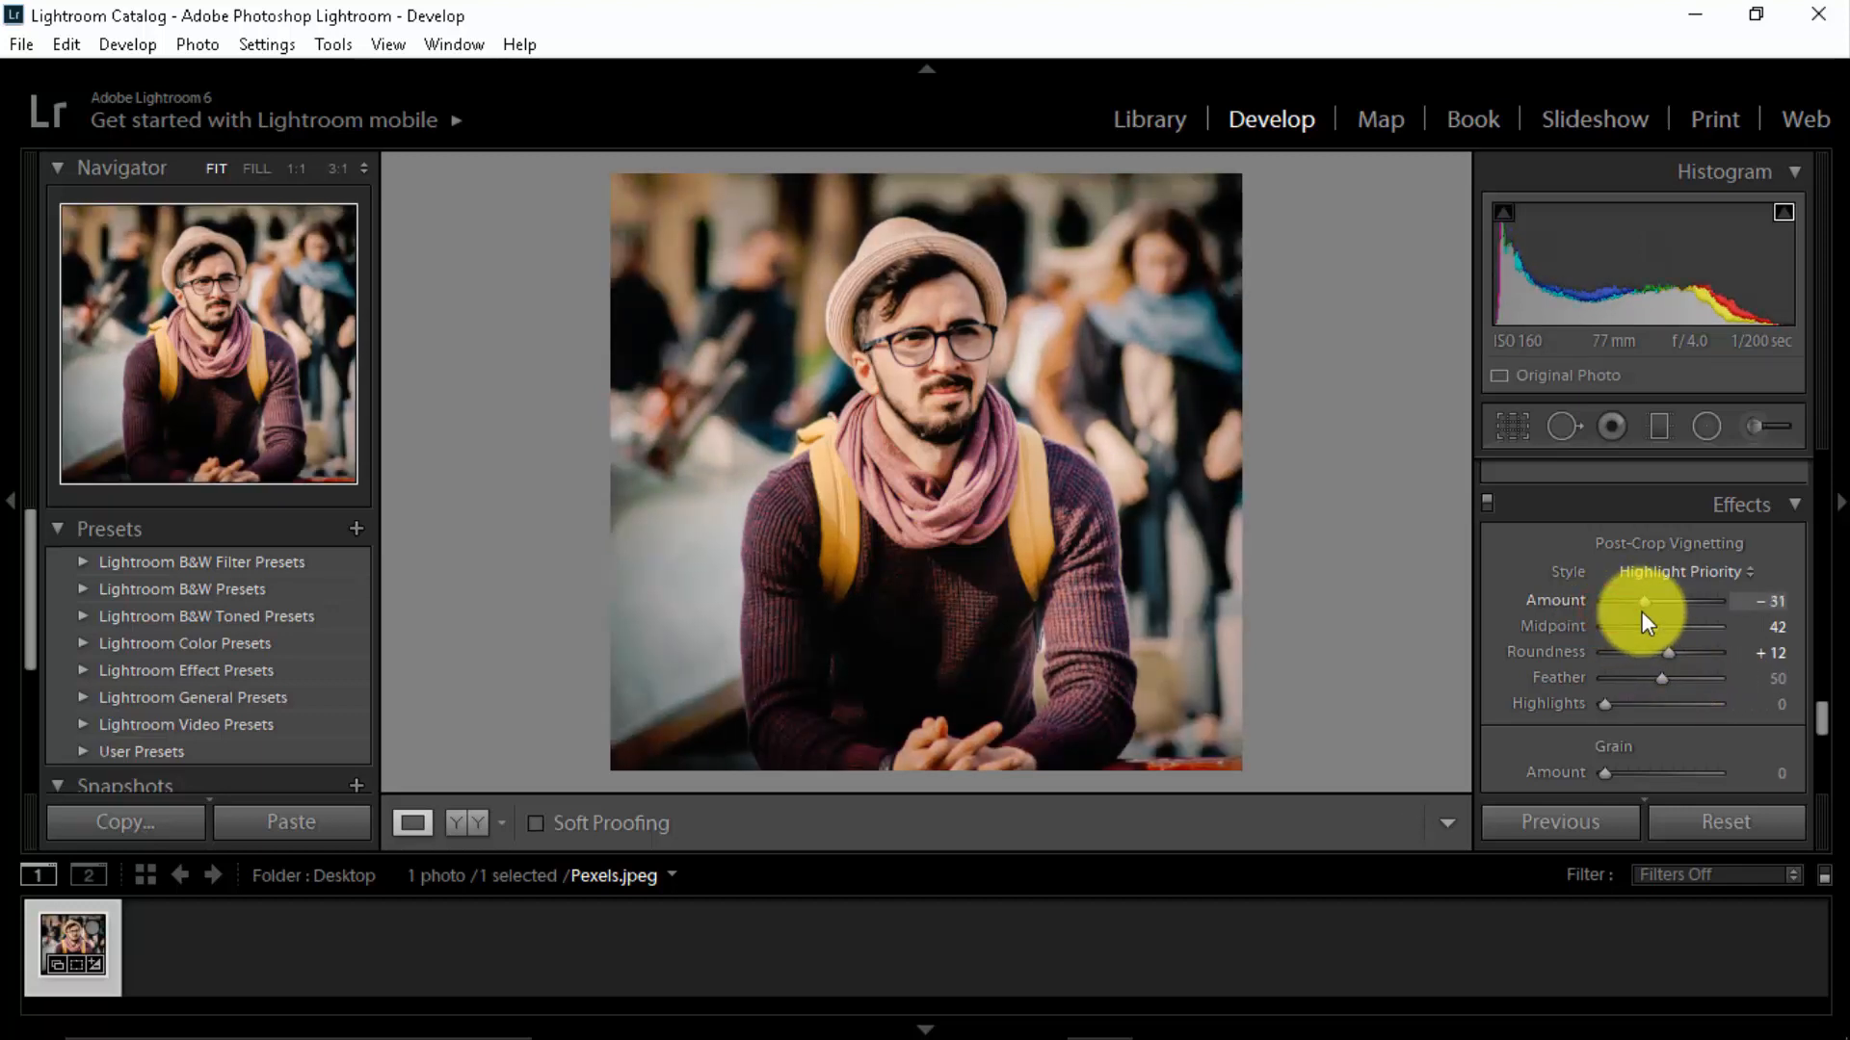
left_click(1757, 602)
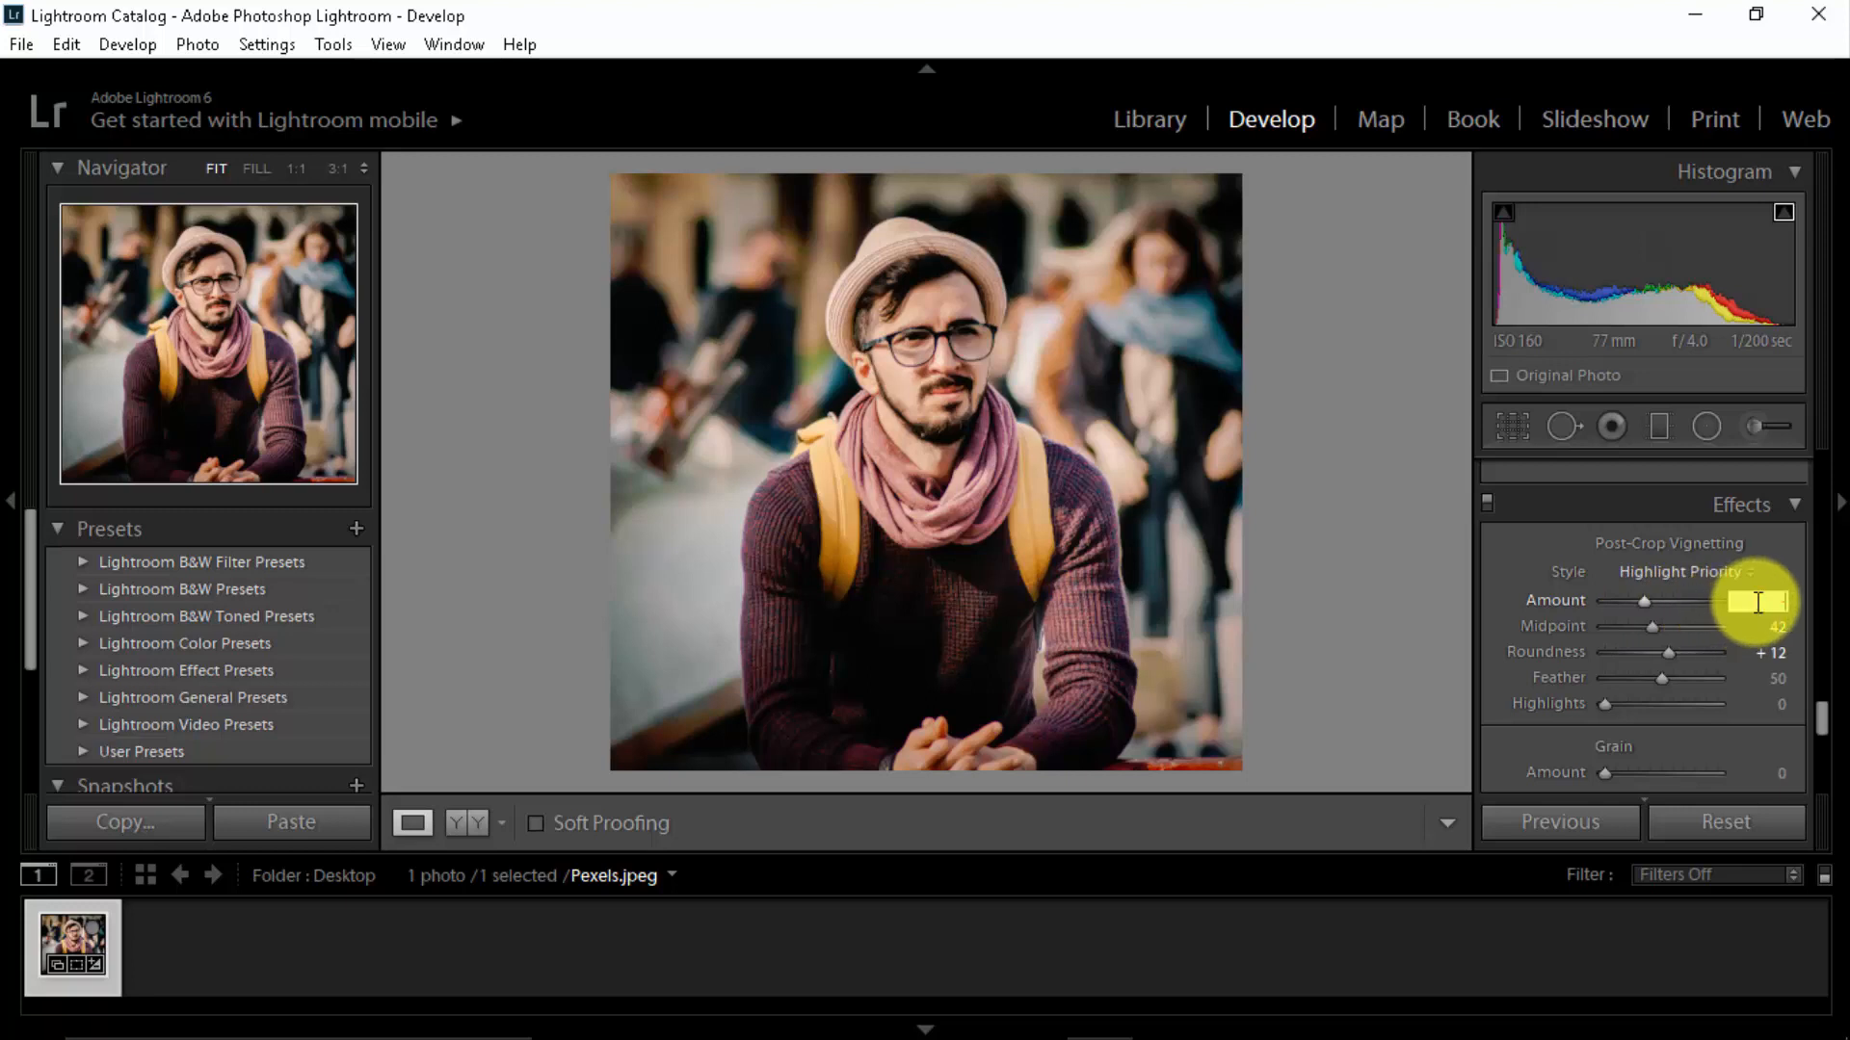
type("020")
key("Return")
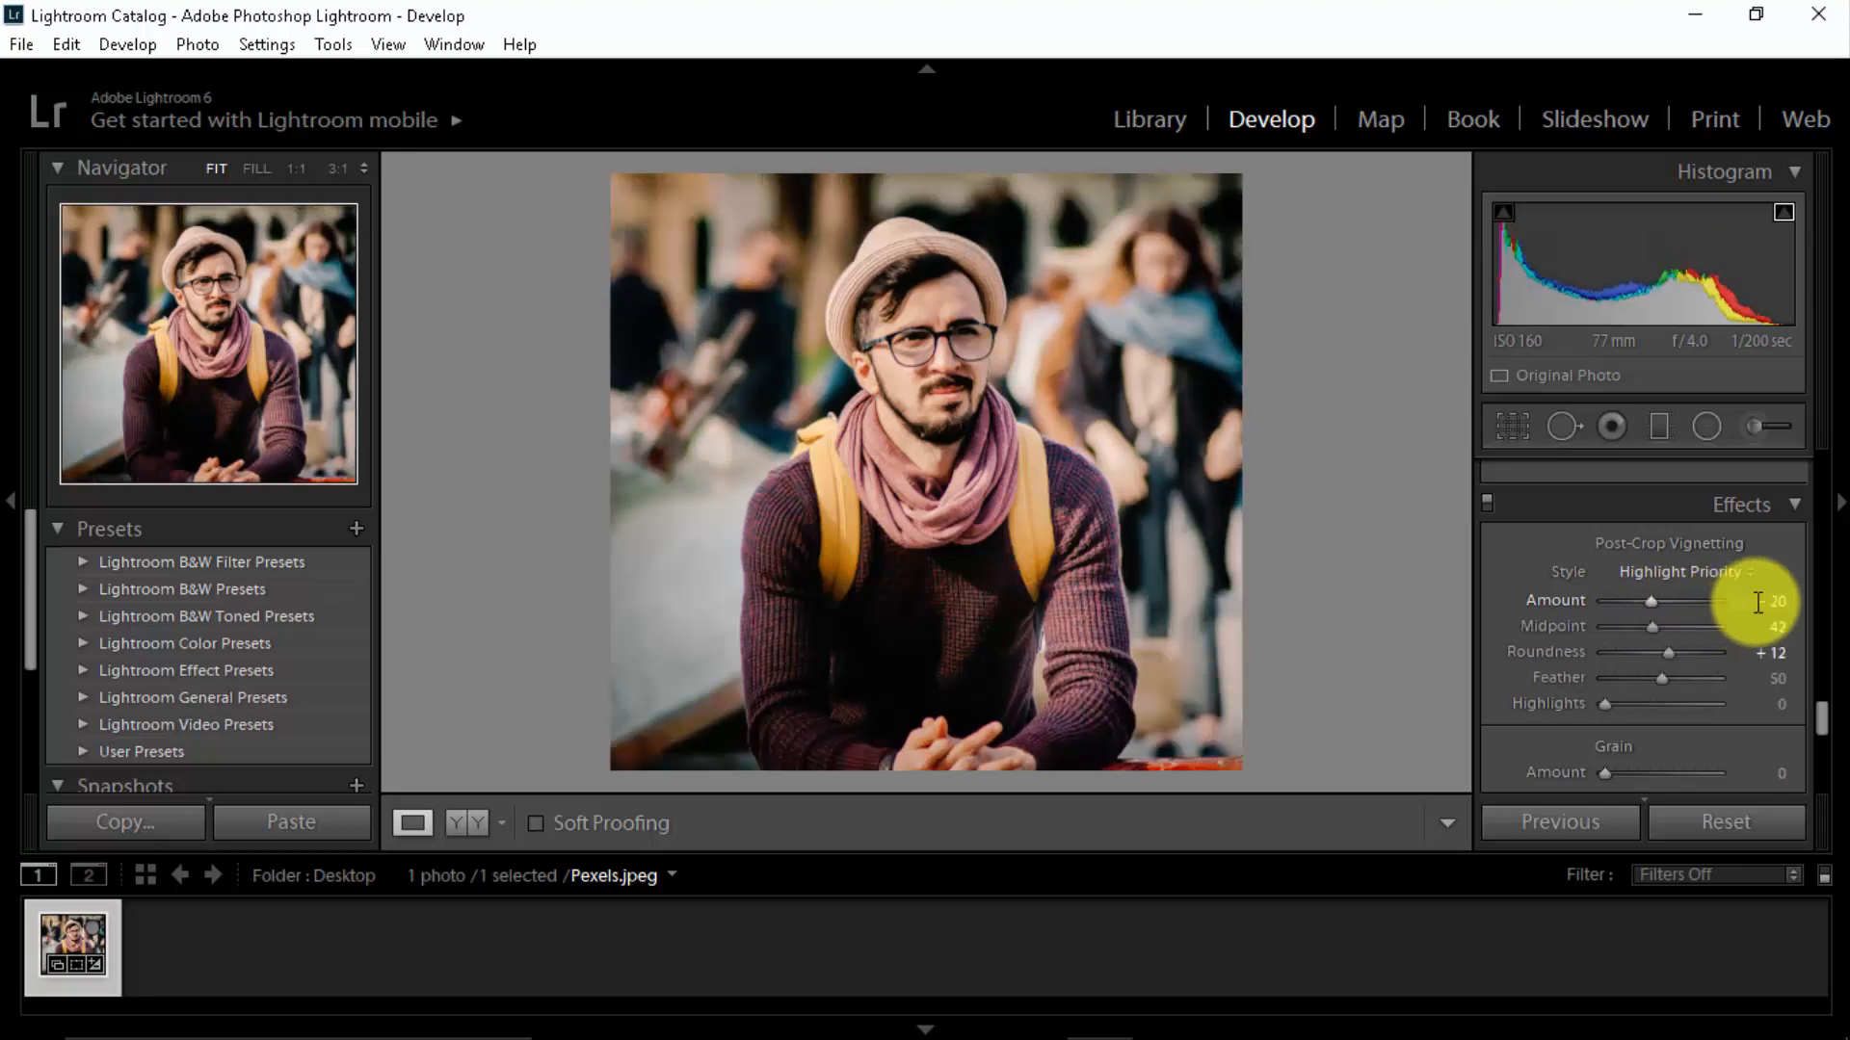
Set the post-crop vignetting Feather to 40 and Highlights to 19.
left_click_drag(1663, 680, 1627, 703)
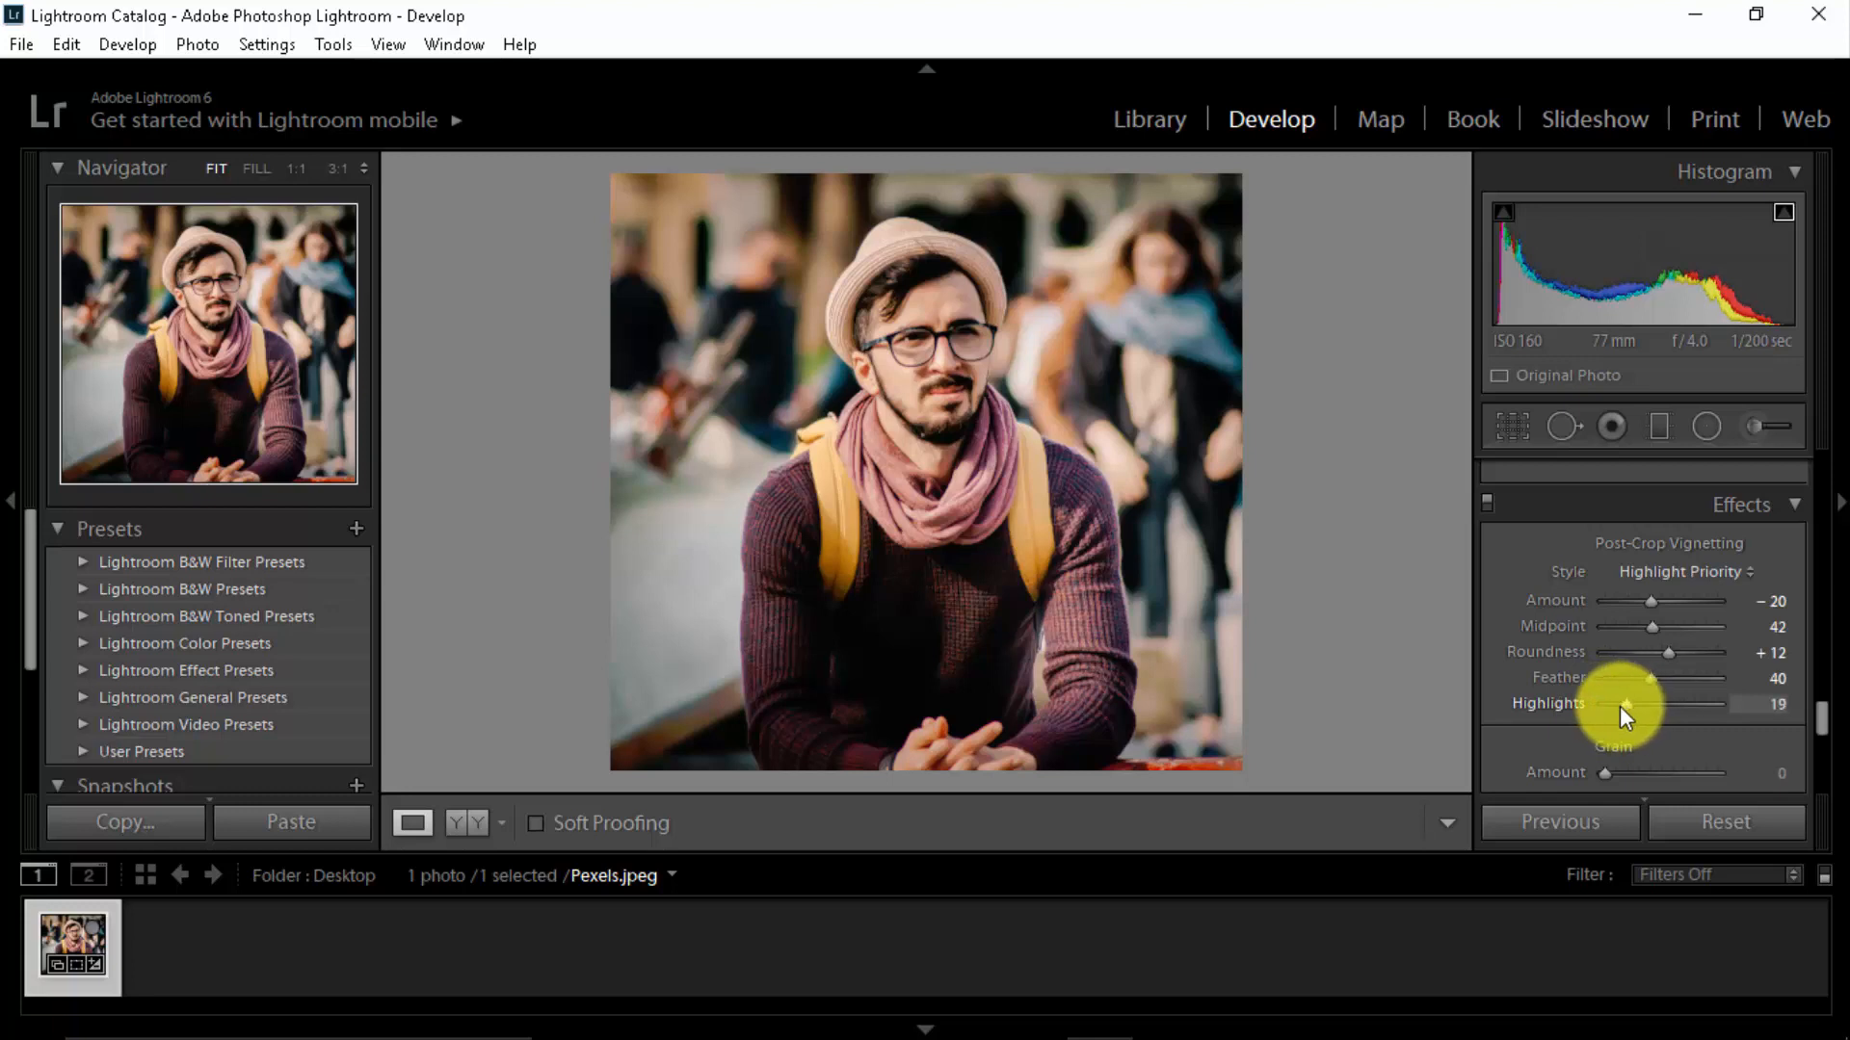
Try a grain Amount of 100, inspect the background beside the man at 1:1, and return the grain to 0.
scroll(1511, 688, "down", 3)
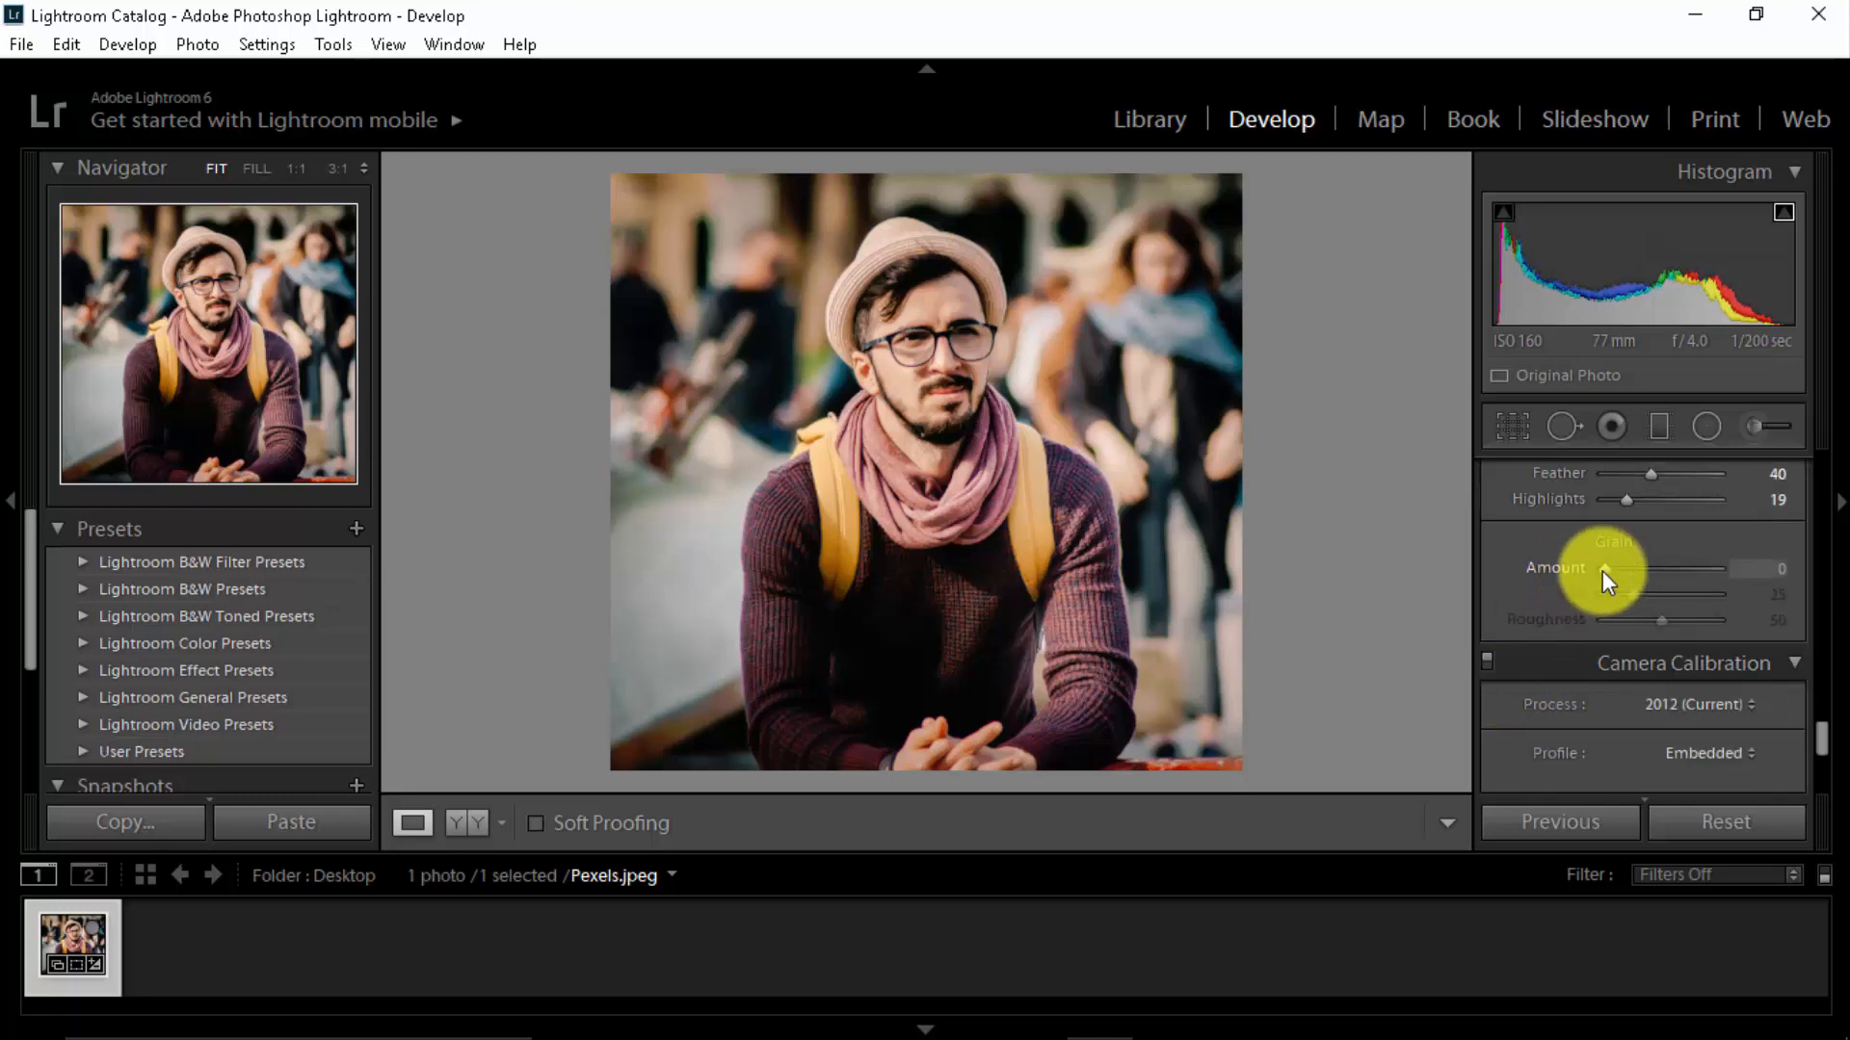
mouse_move(1604, 570)
left_mouse_down()
mouse_move(1650, 566)
mouse_move(1586, 576)
left_mouse_up()
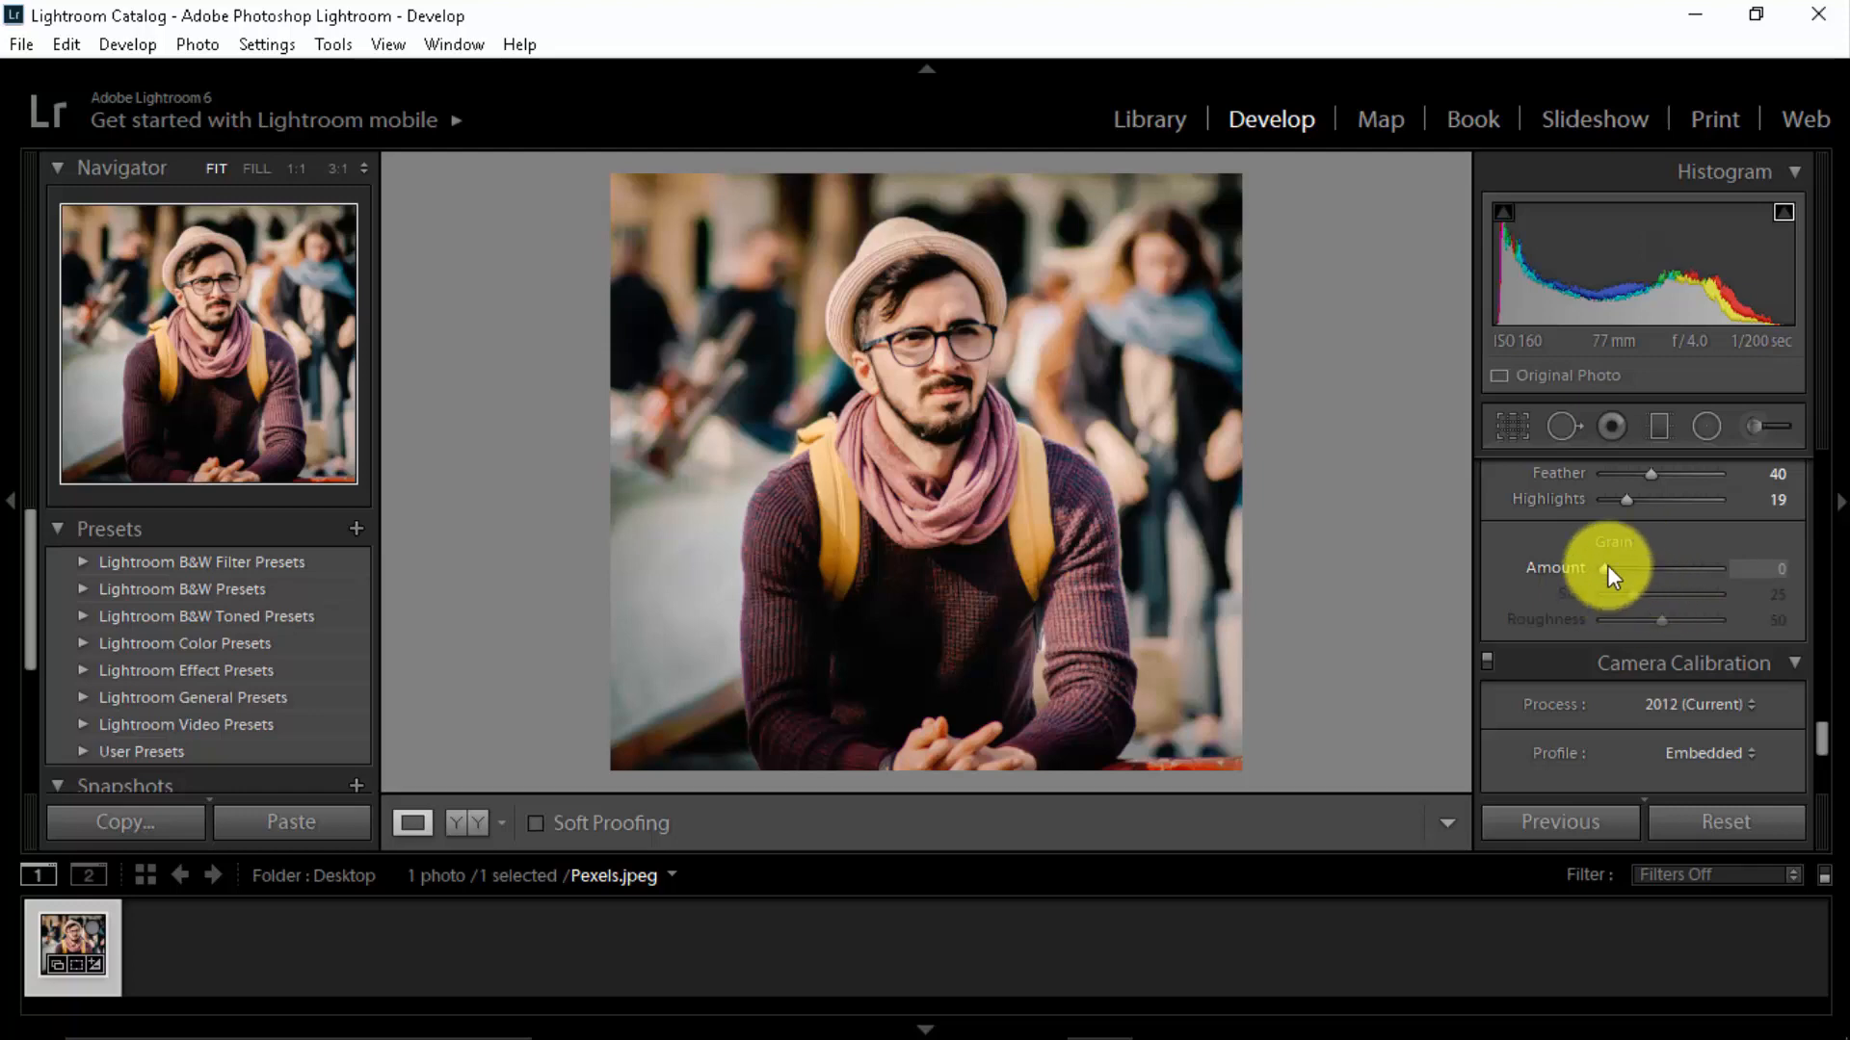
left_click_drag(1607, 566, 1755, 567)
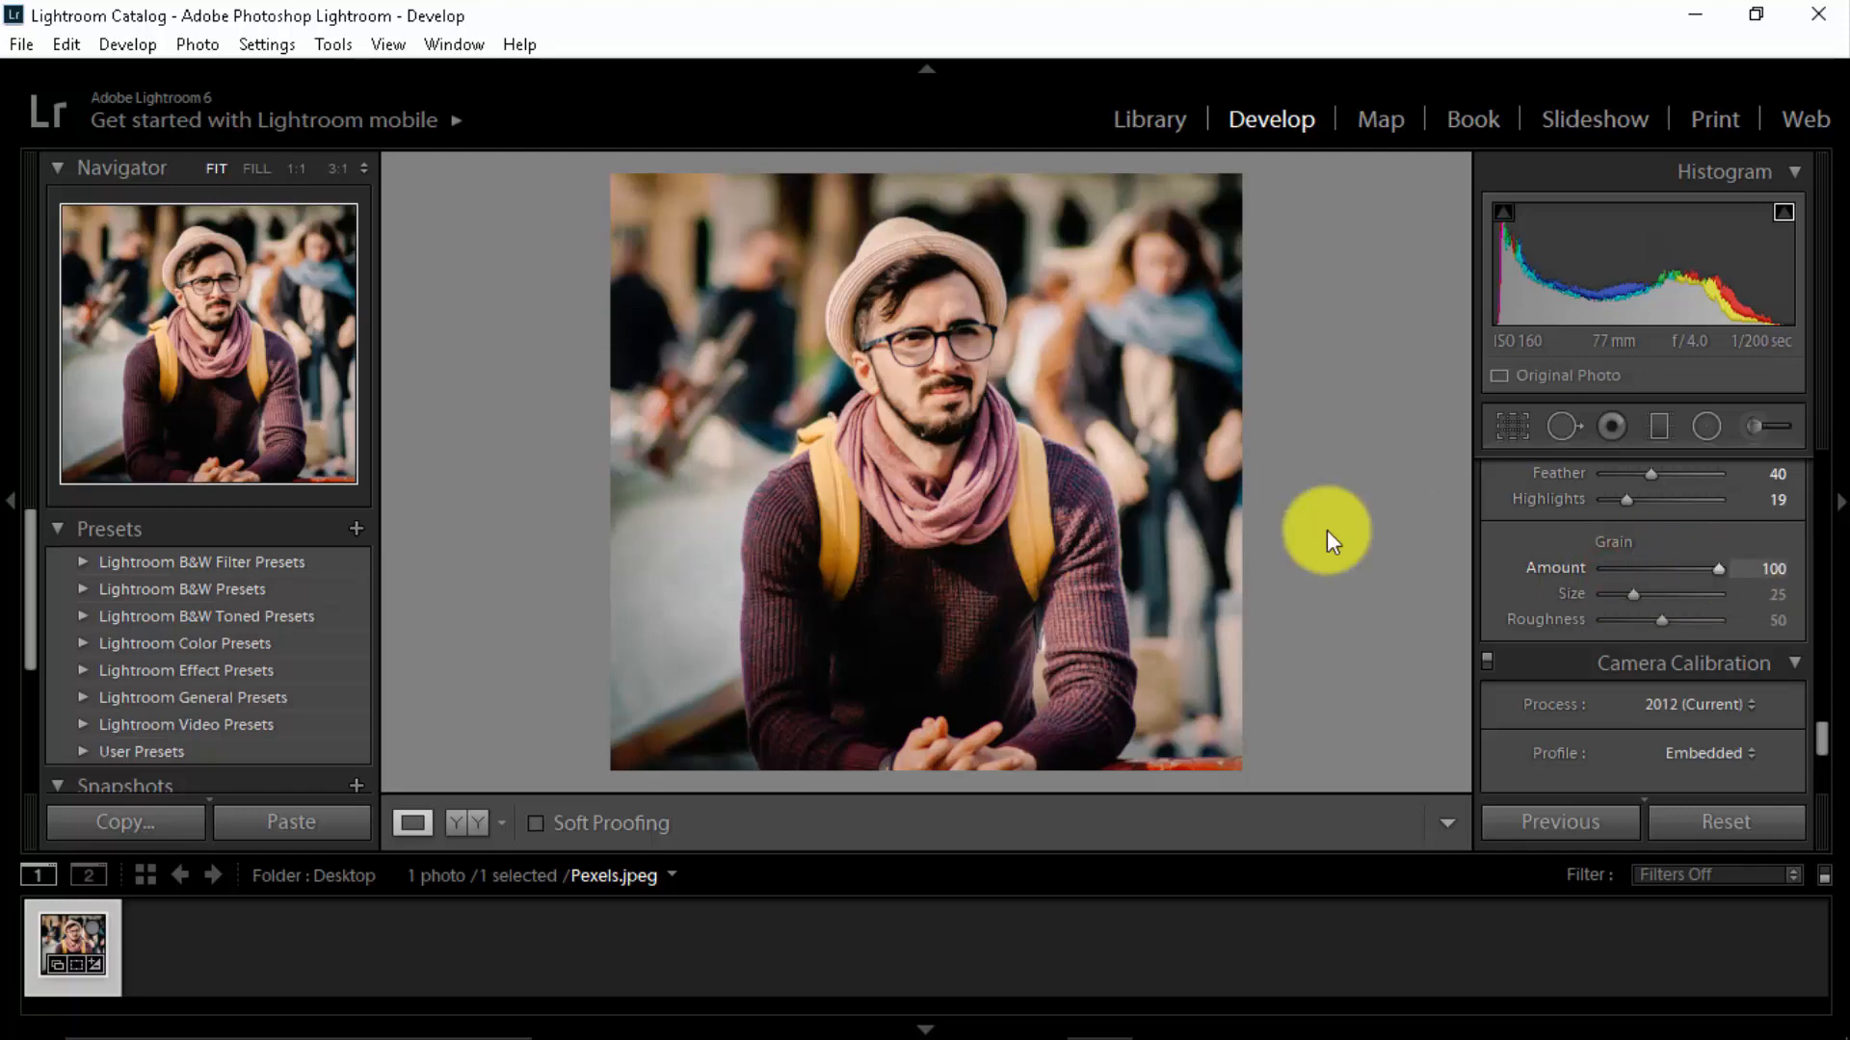
left_click(1094, 364)
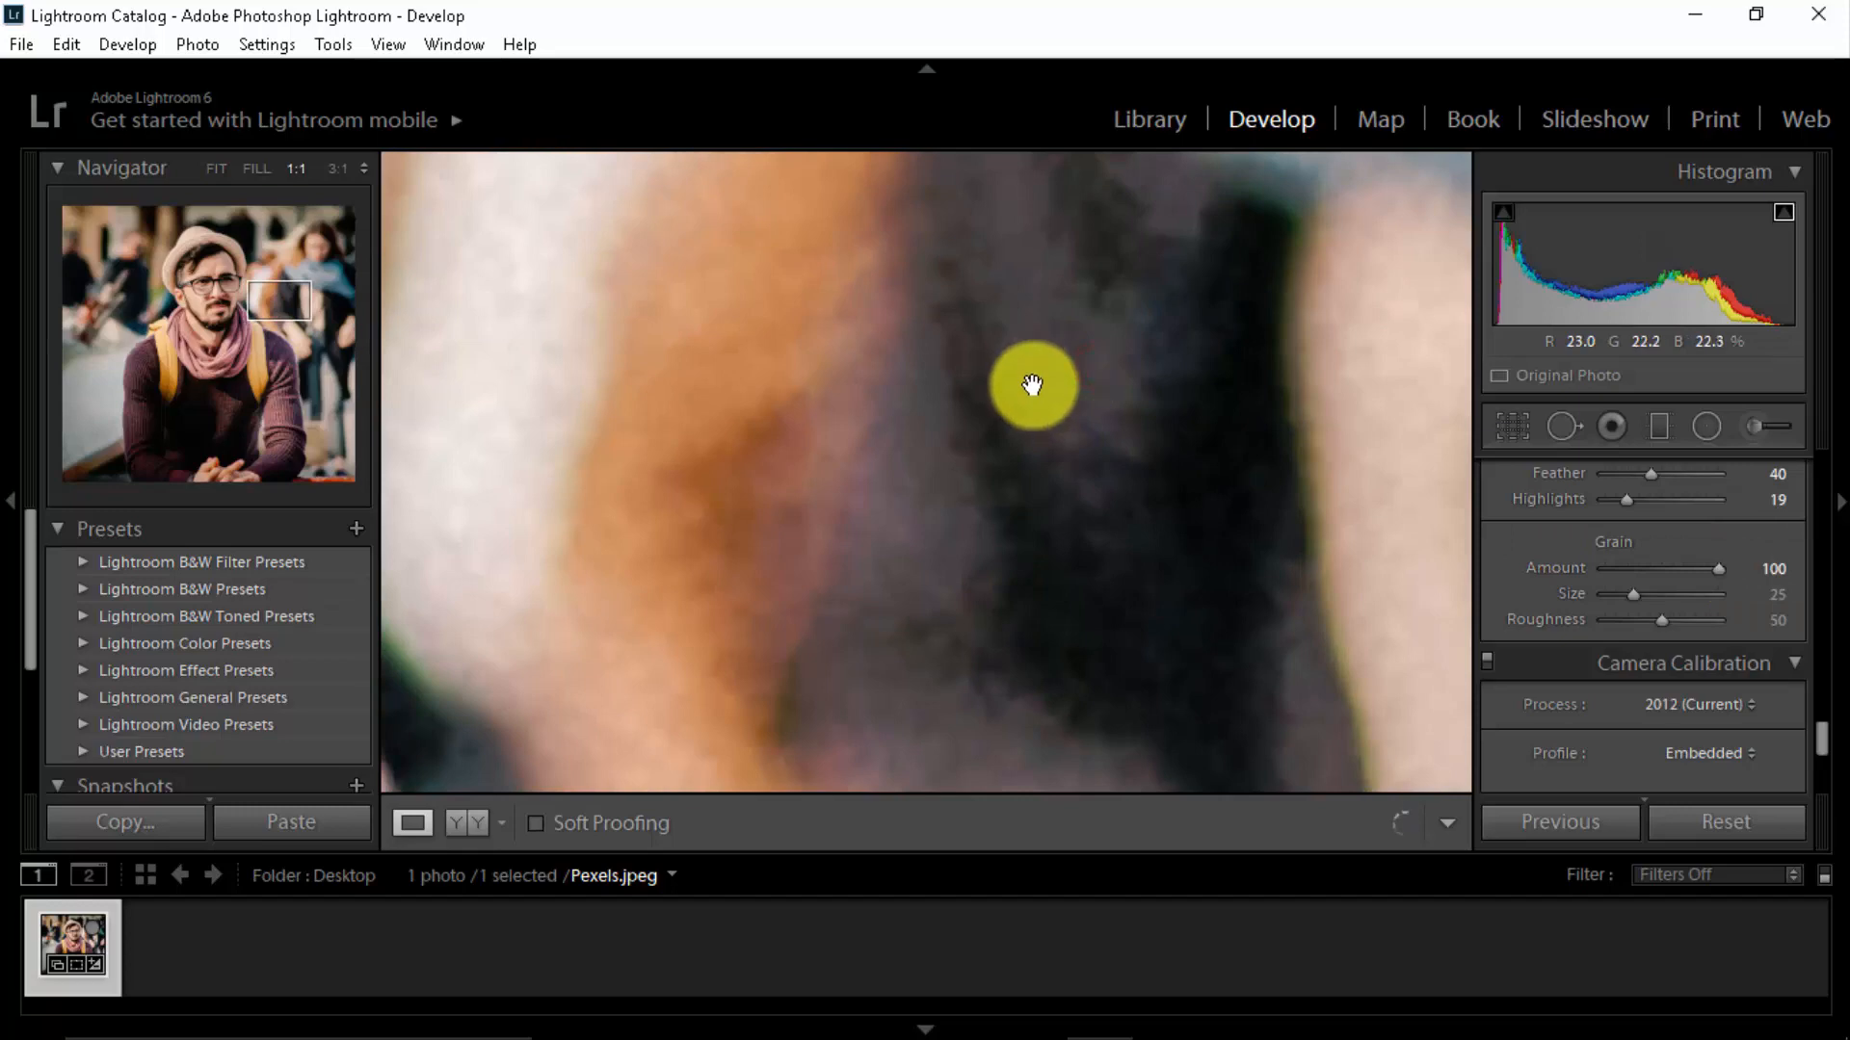
left_click(1032, 385)
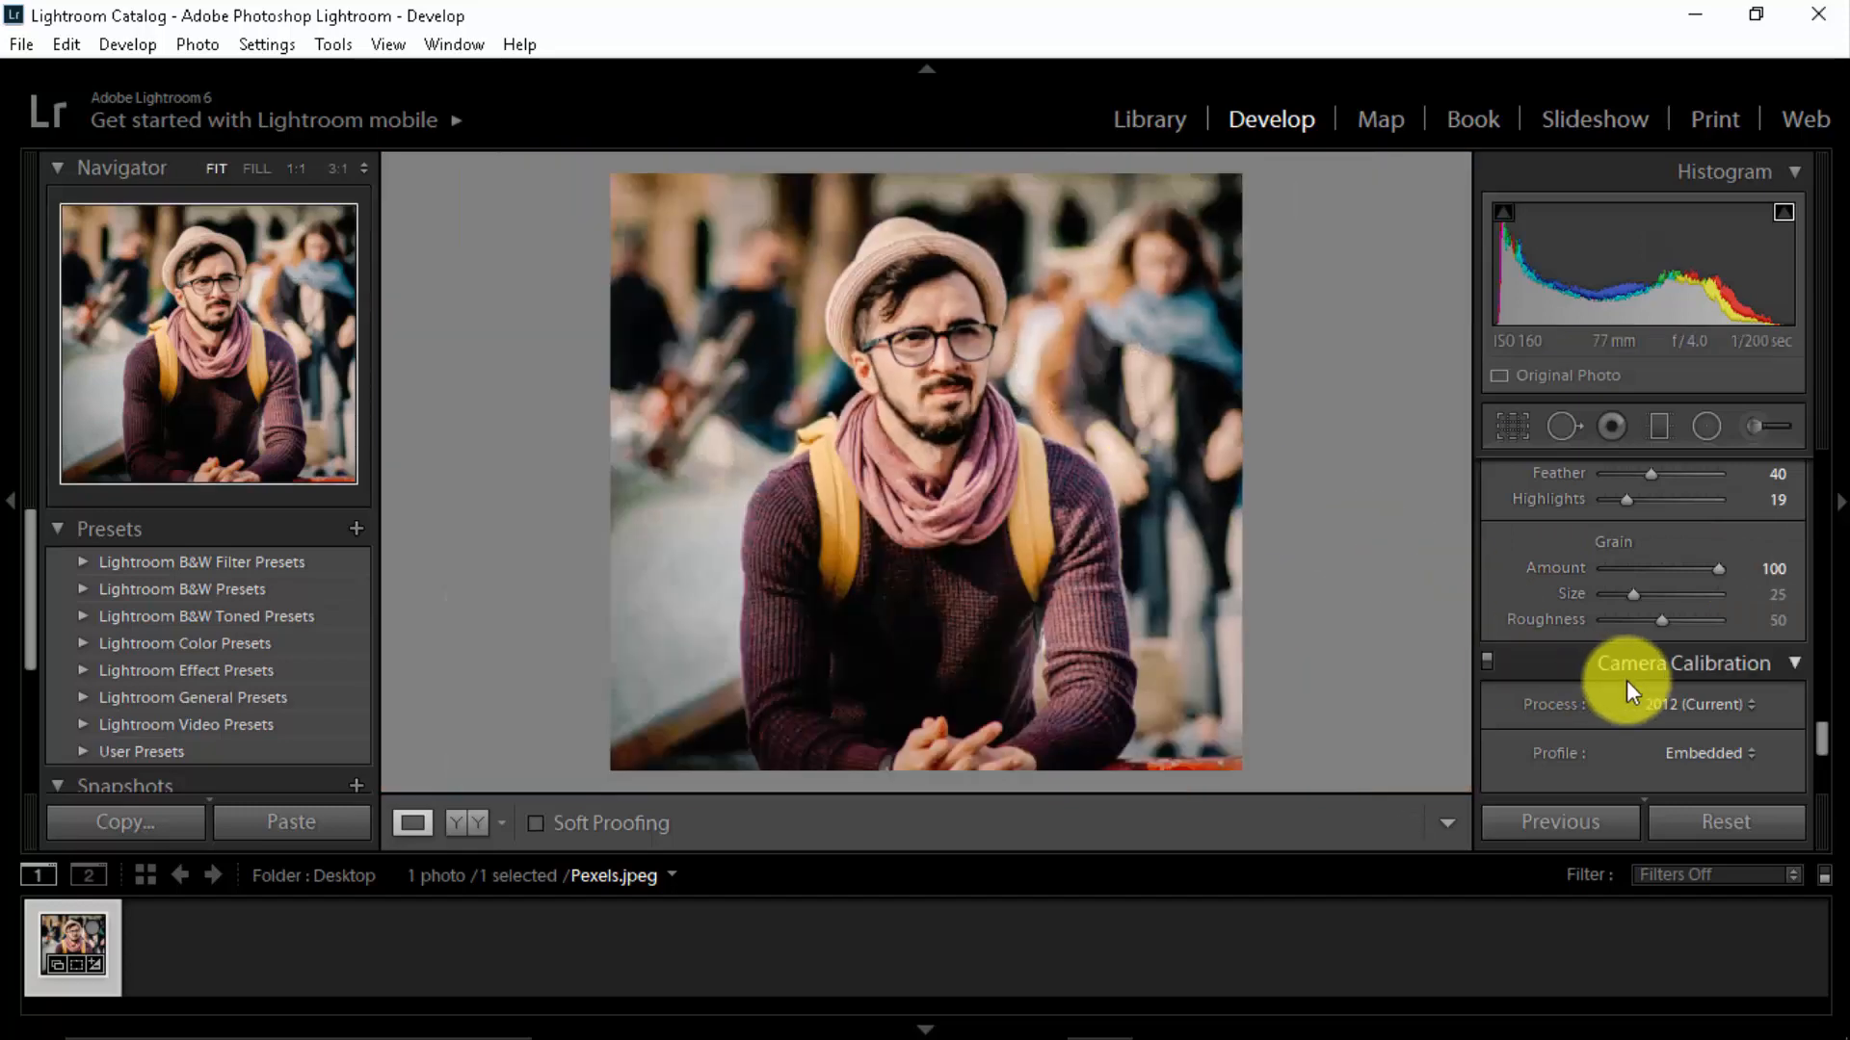
left_click_drag(1705, 570, 1387, 582)
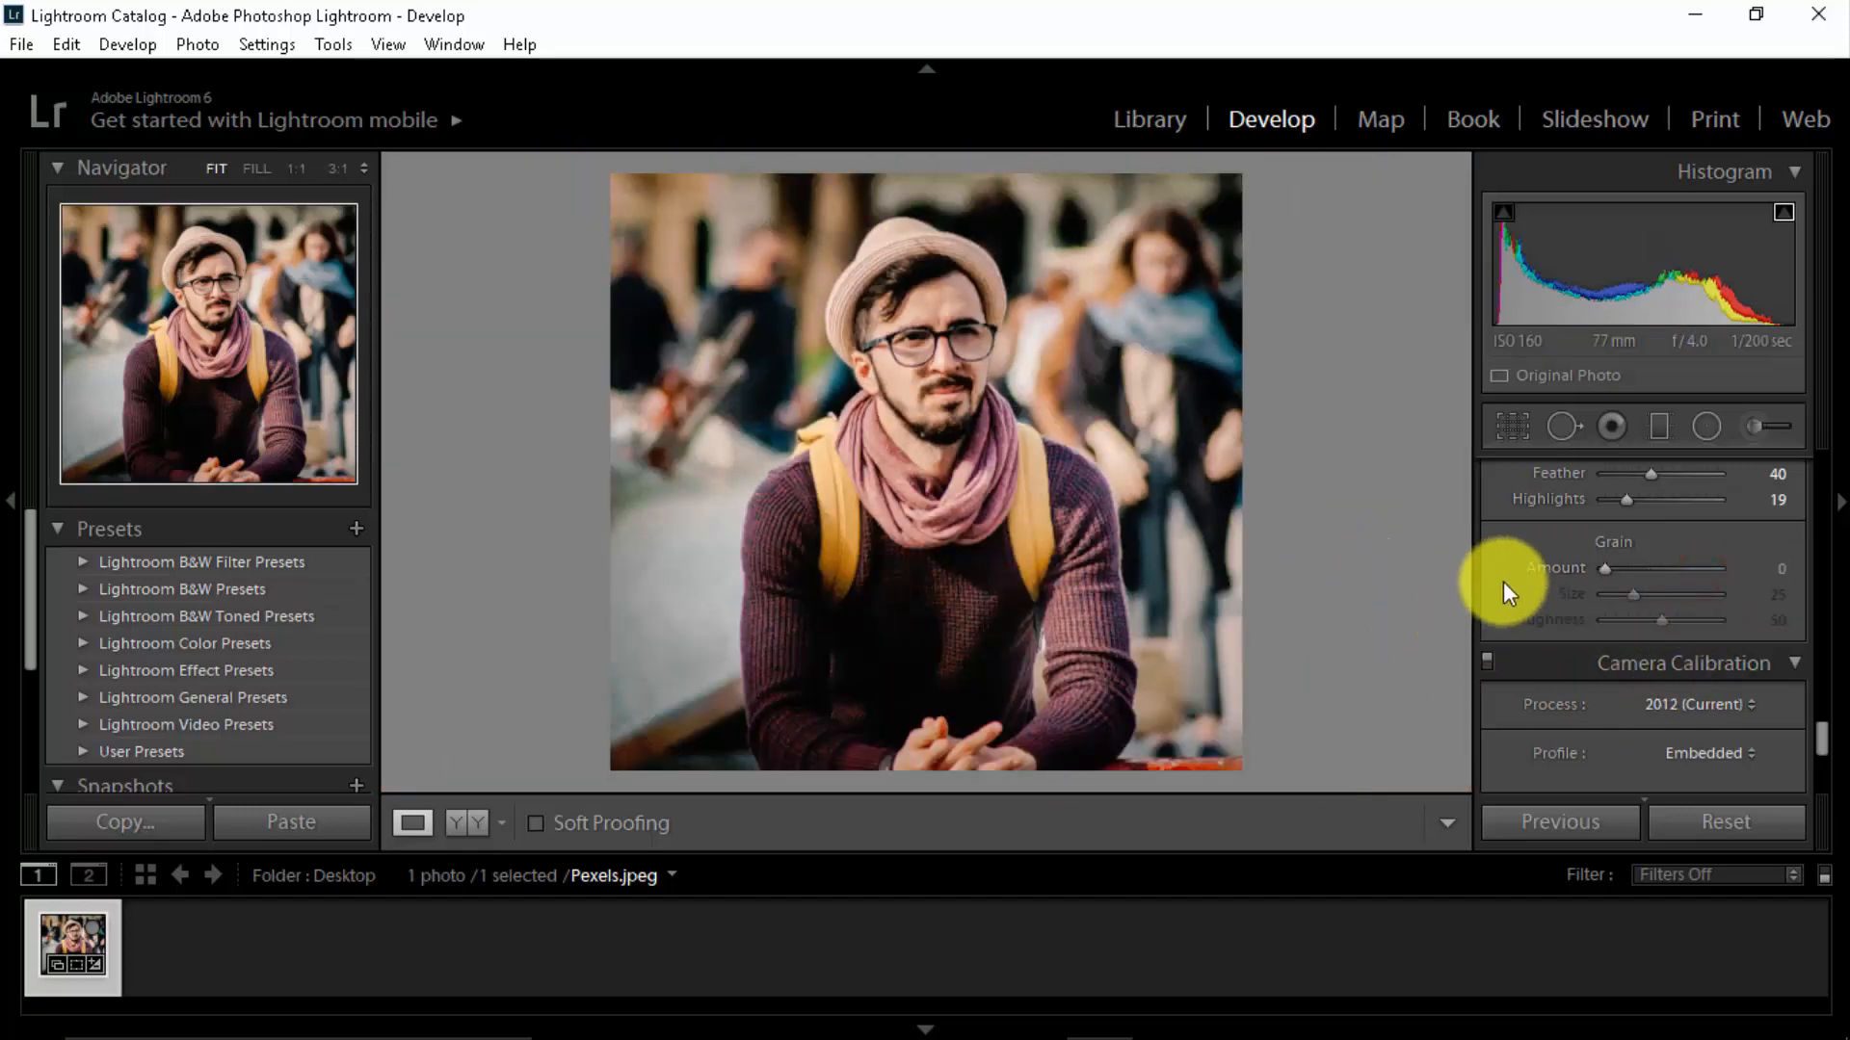
Set the camera calibration Shadows Tint to +29.
scroll(1508, 588, "down", 1)
scroll(1538, 613, "down", 2)
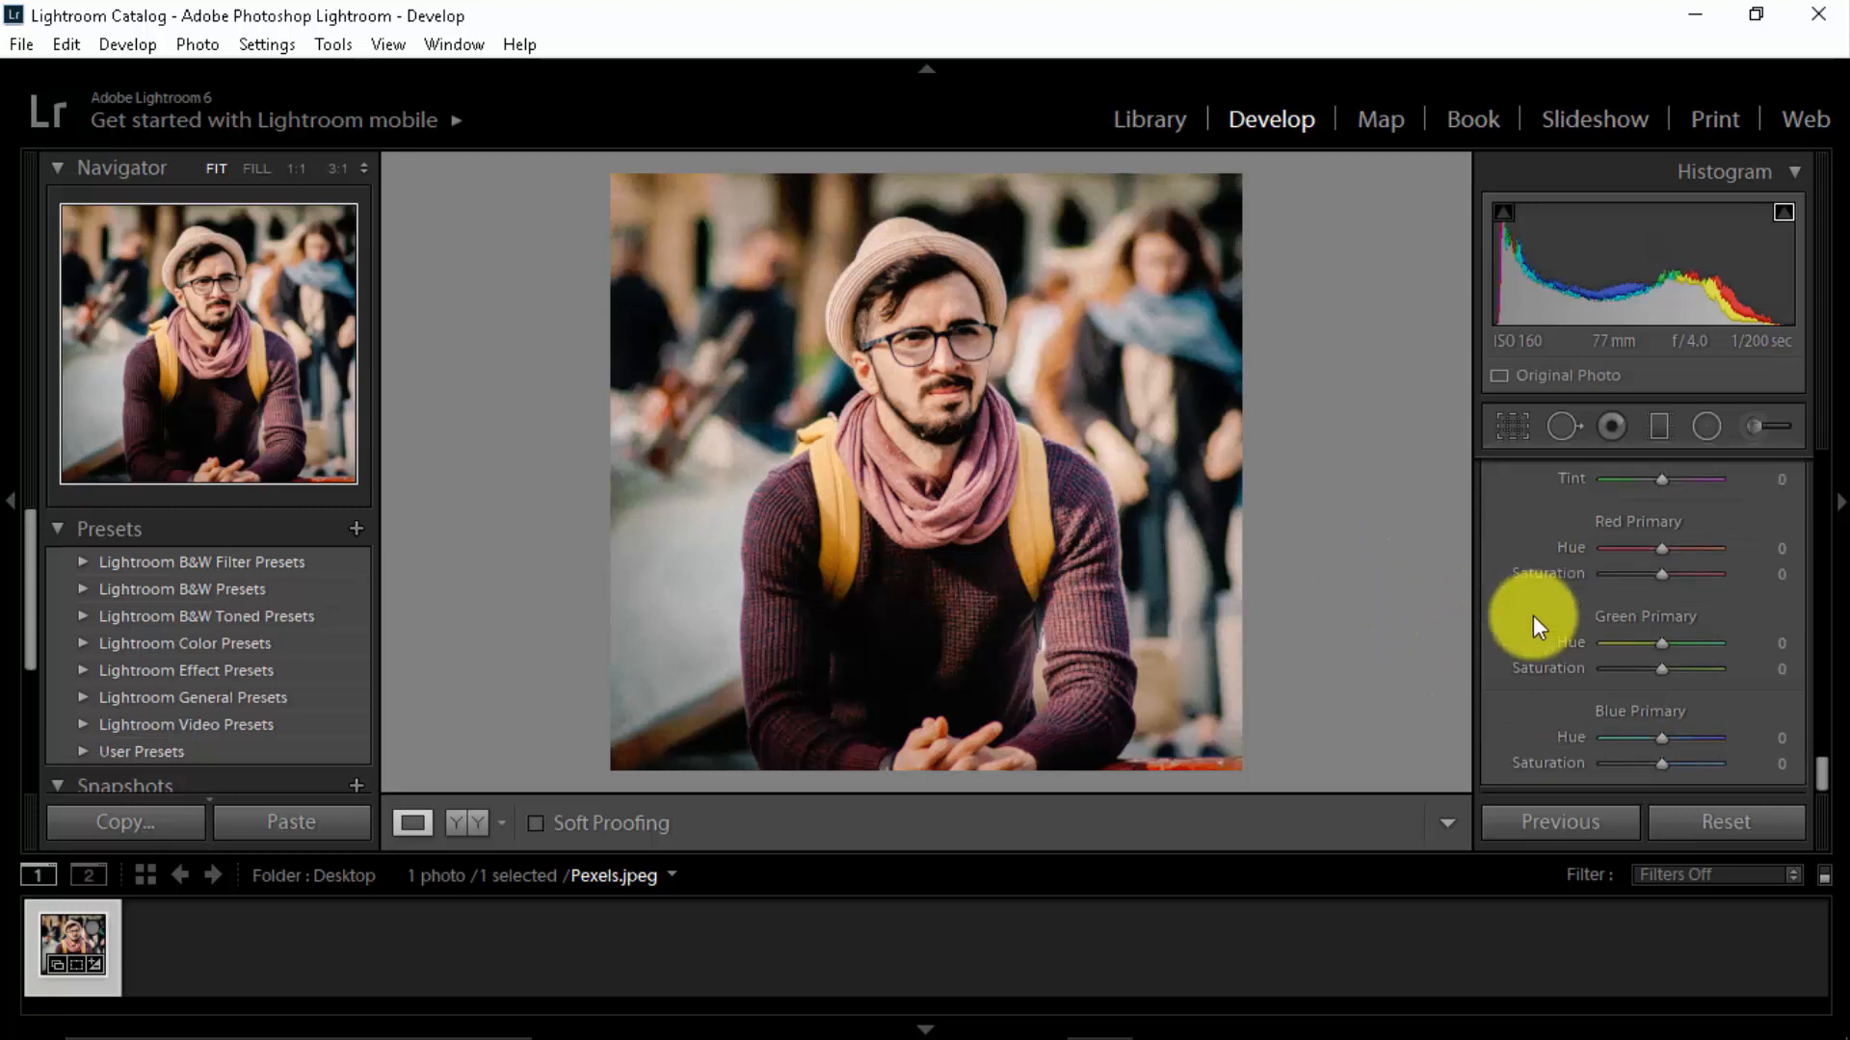
scroll(1513, 626, "up", 1)
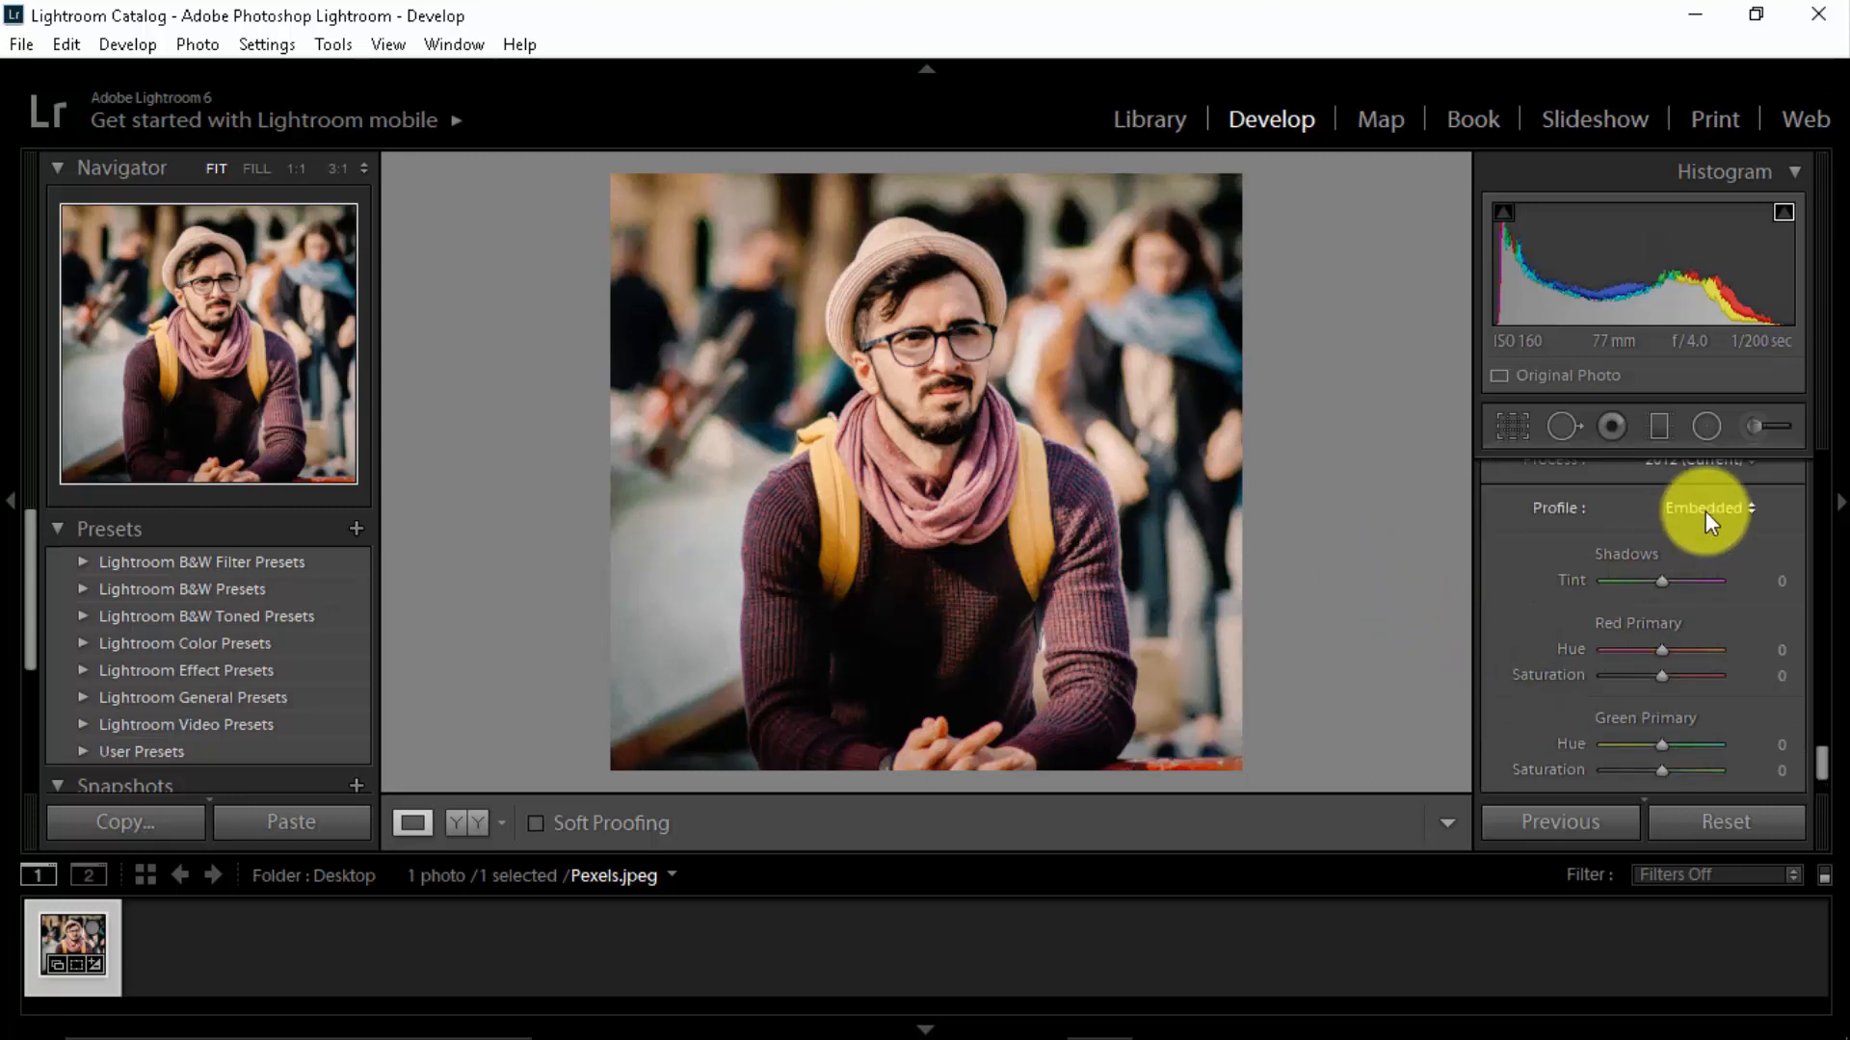
left_click_drag(1663, 578, 1679, 581)
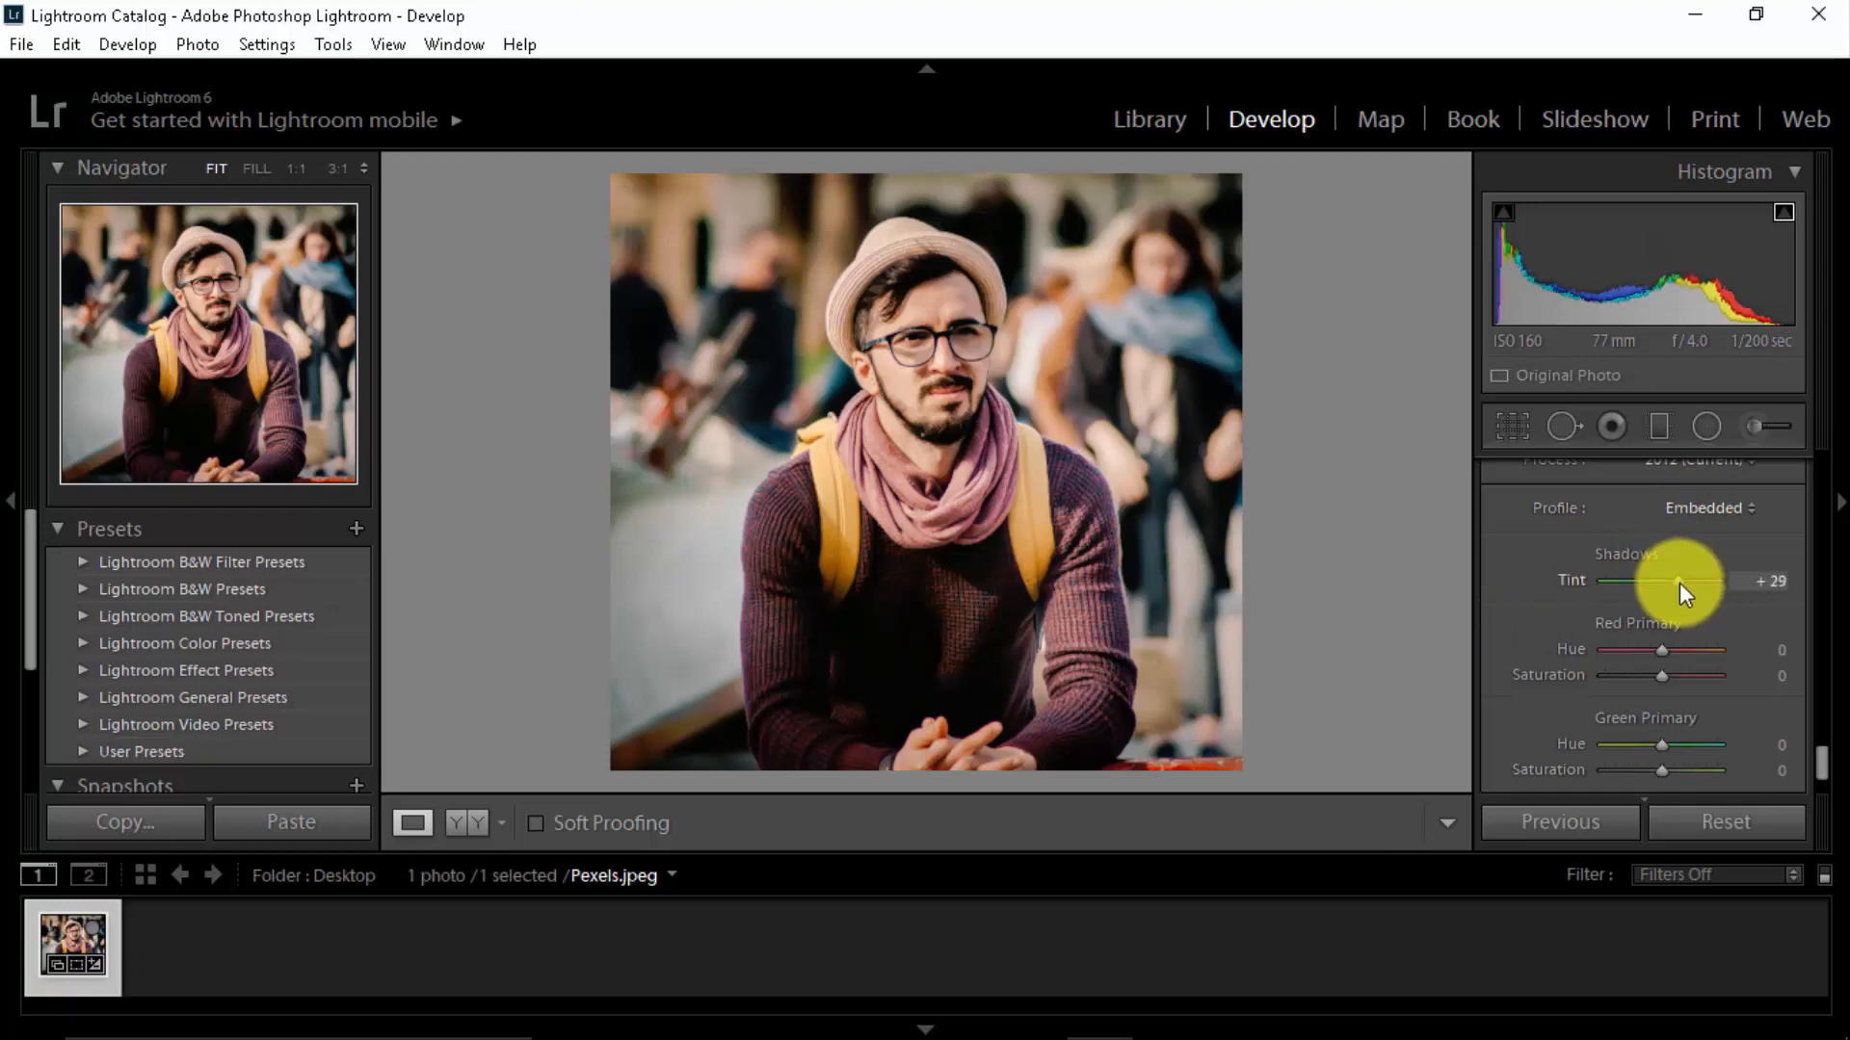
scroll(1649, 703, "down", 1)
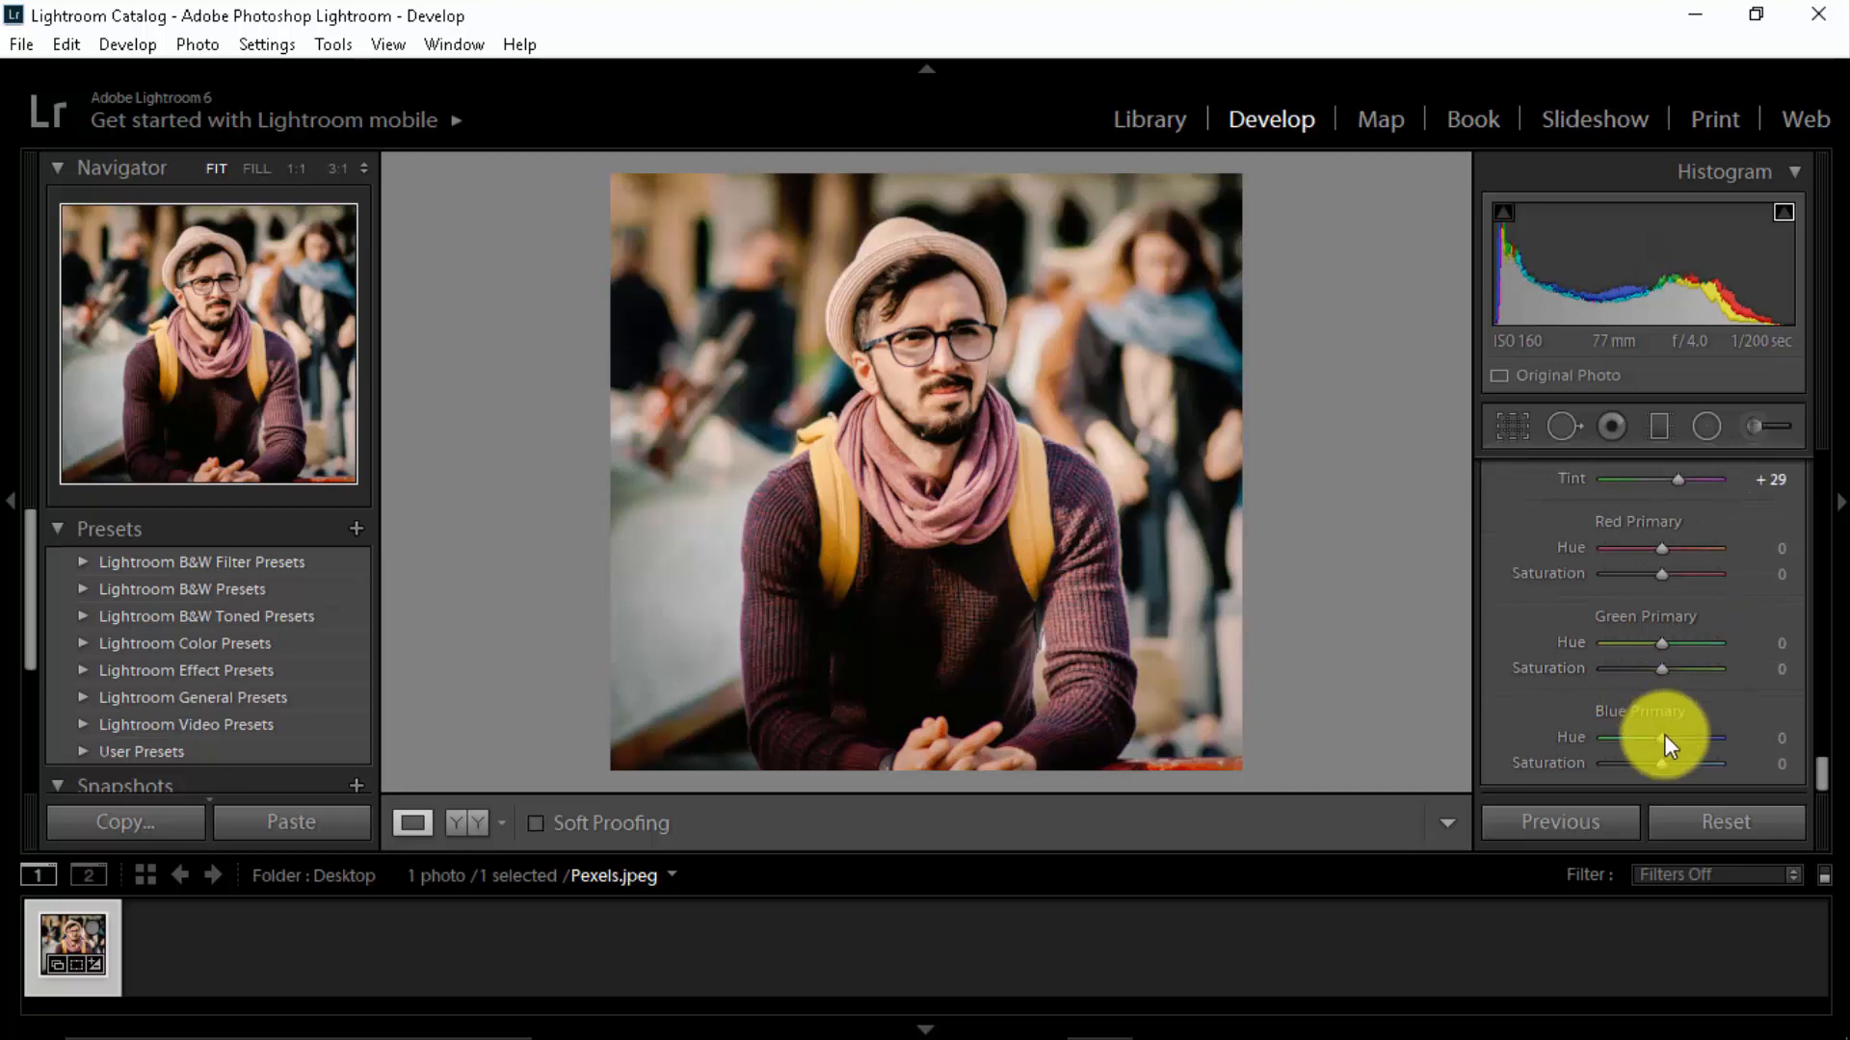
Set the camera calibration Blue Primary Saturation to +10, keeping the Blue Primary Hue at 0.
left_click_drag(1661, 738, 1667, 765)
double_click(1661, 740)
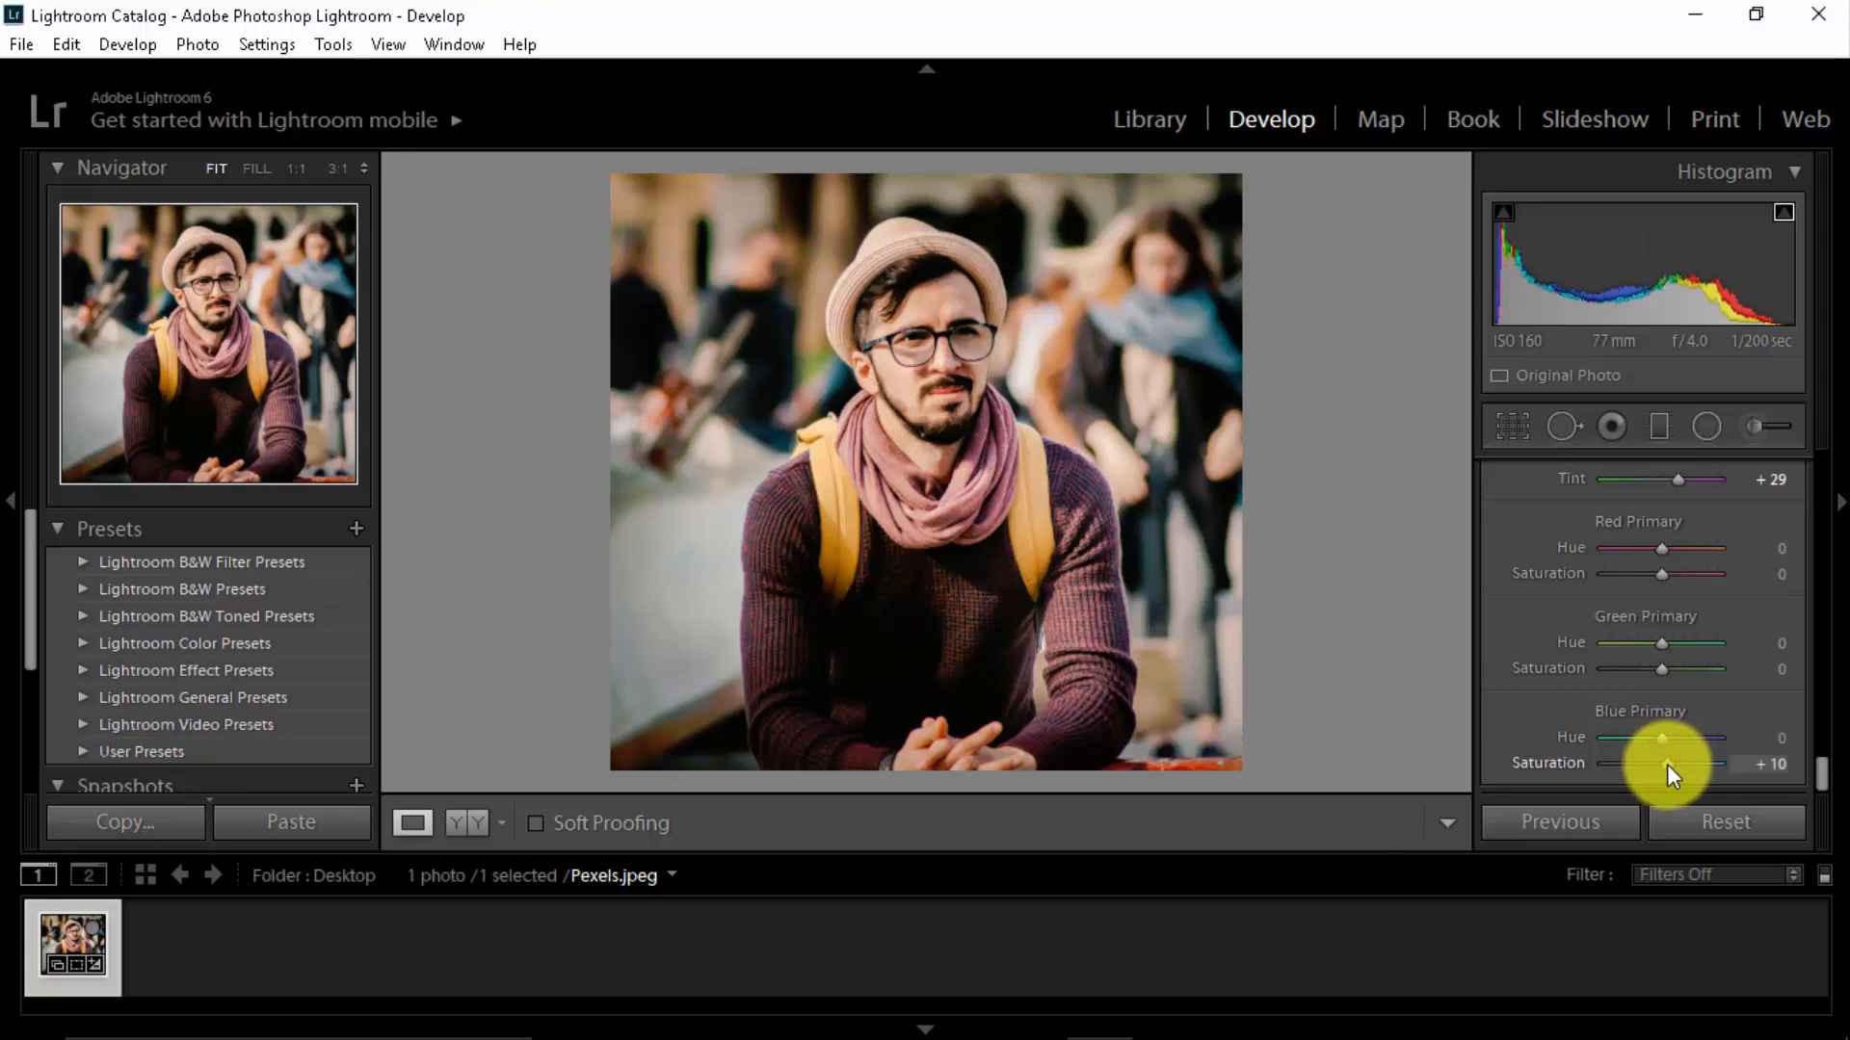
Return to the Basic adjustments and compare the original and edited portrait in the side-by-side Before and After view.
scroll(1539, 711, "up", 5)
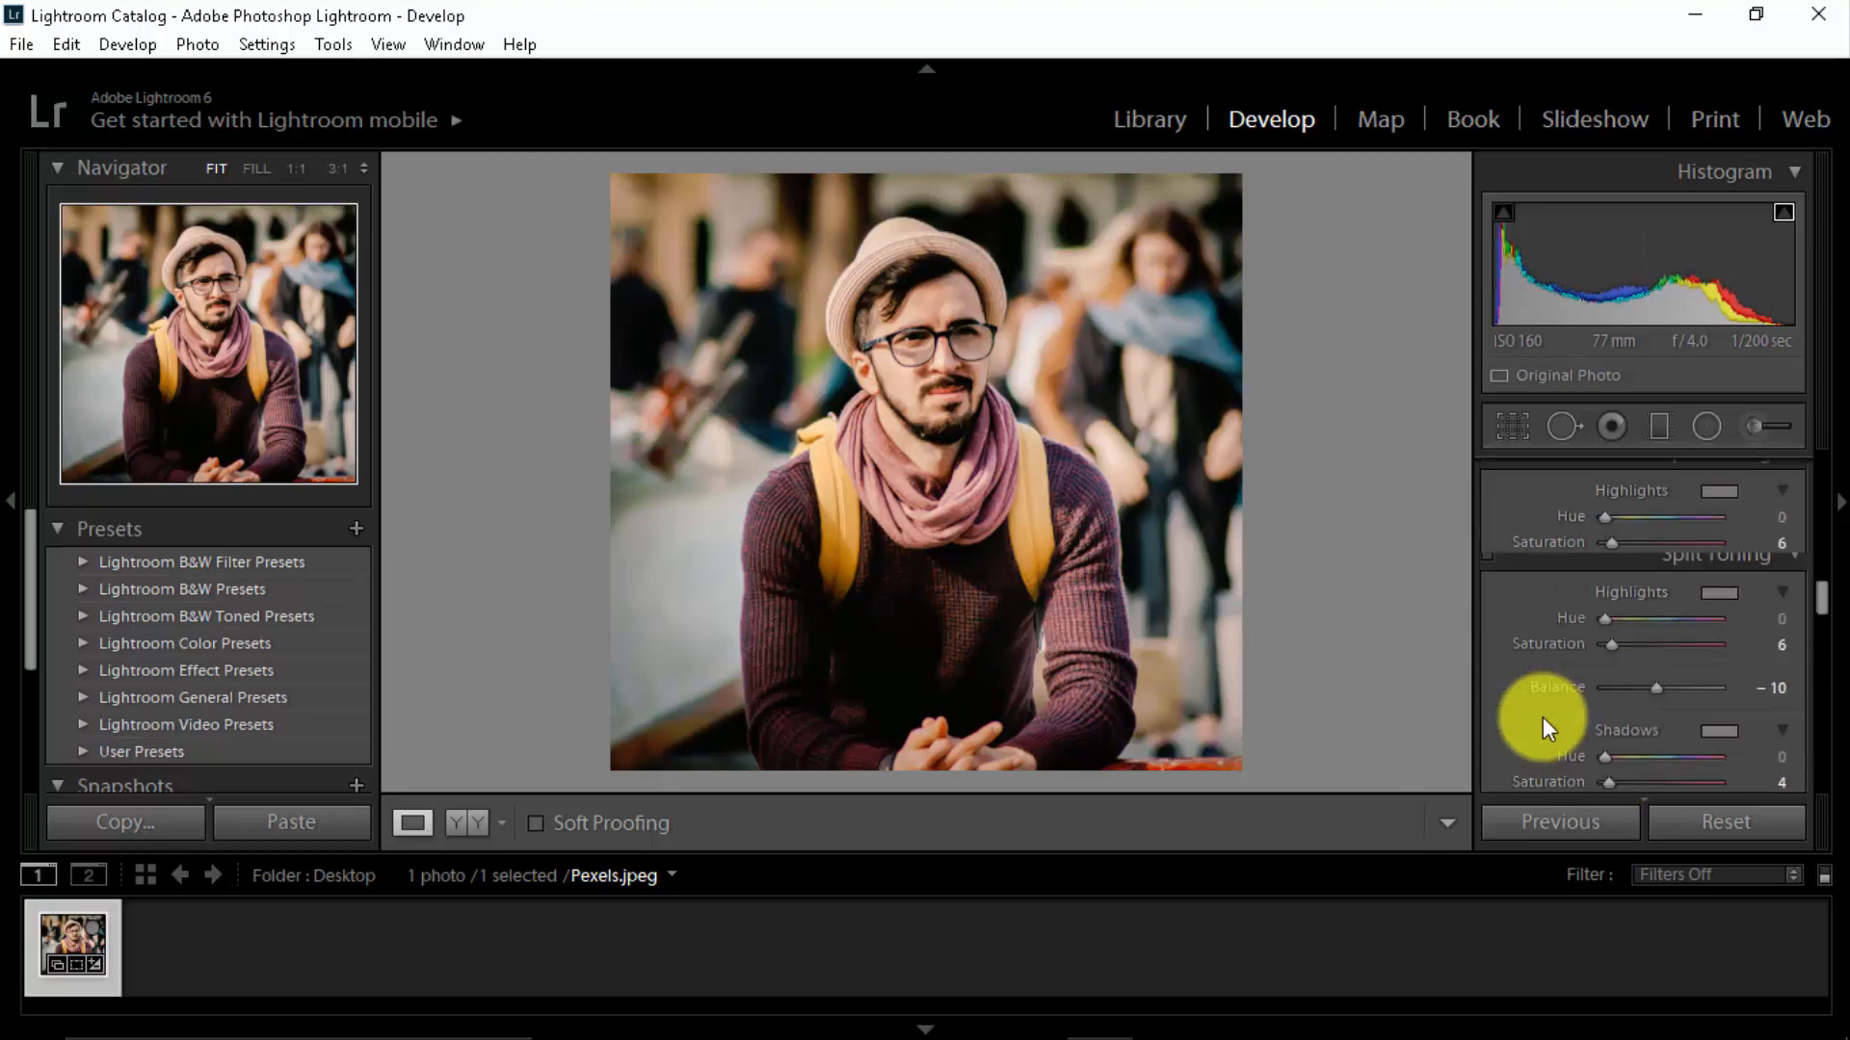
scroll(1540, 713, "up", 8)
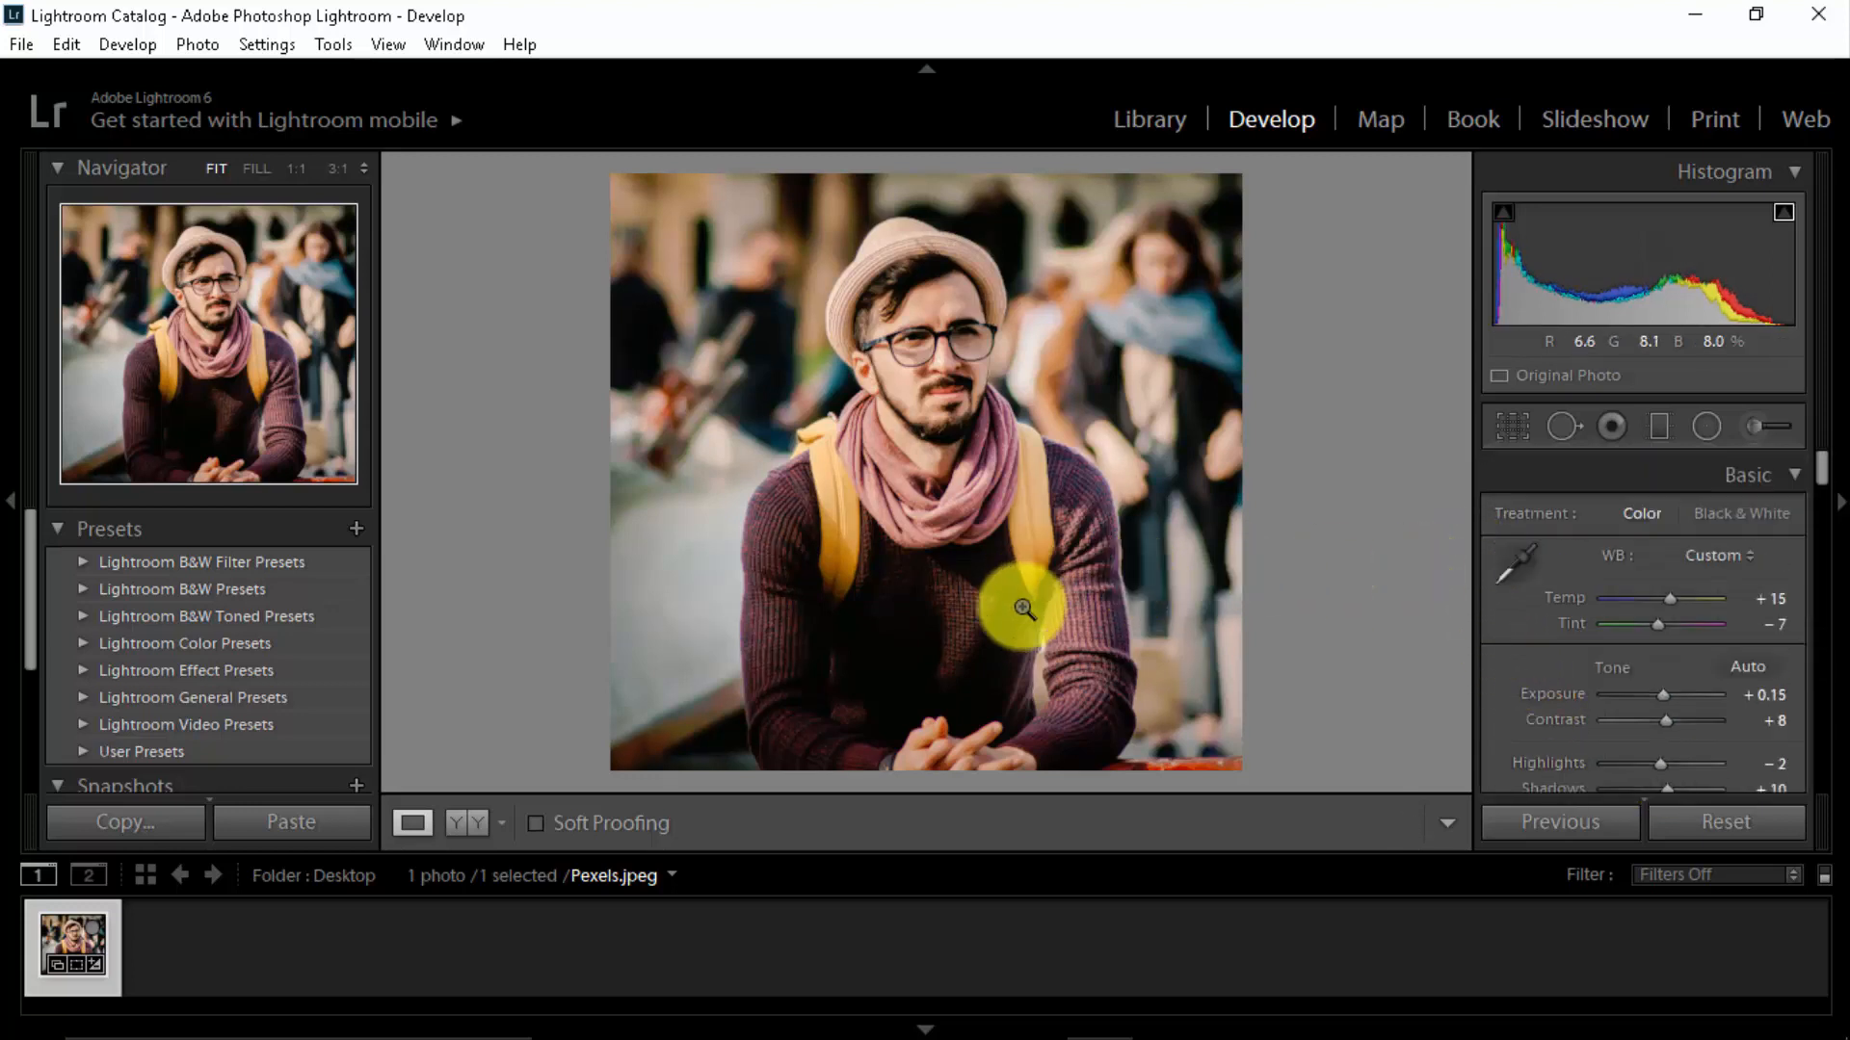
mouse_move(1024, 1037)
left_click(1183, 1000)
left_click(1706, 919)
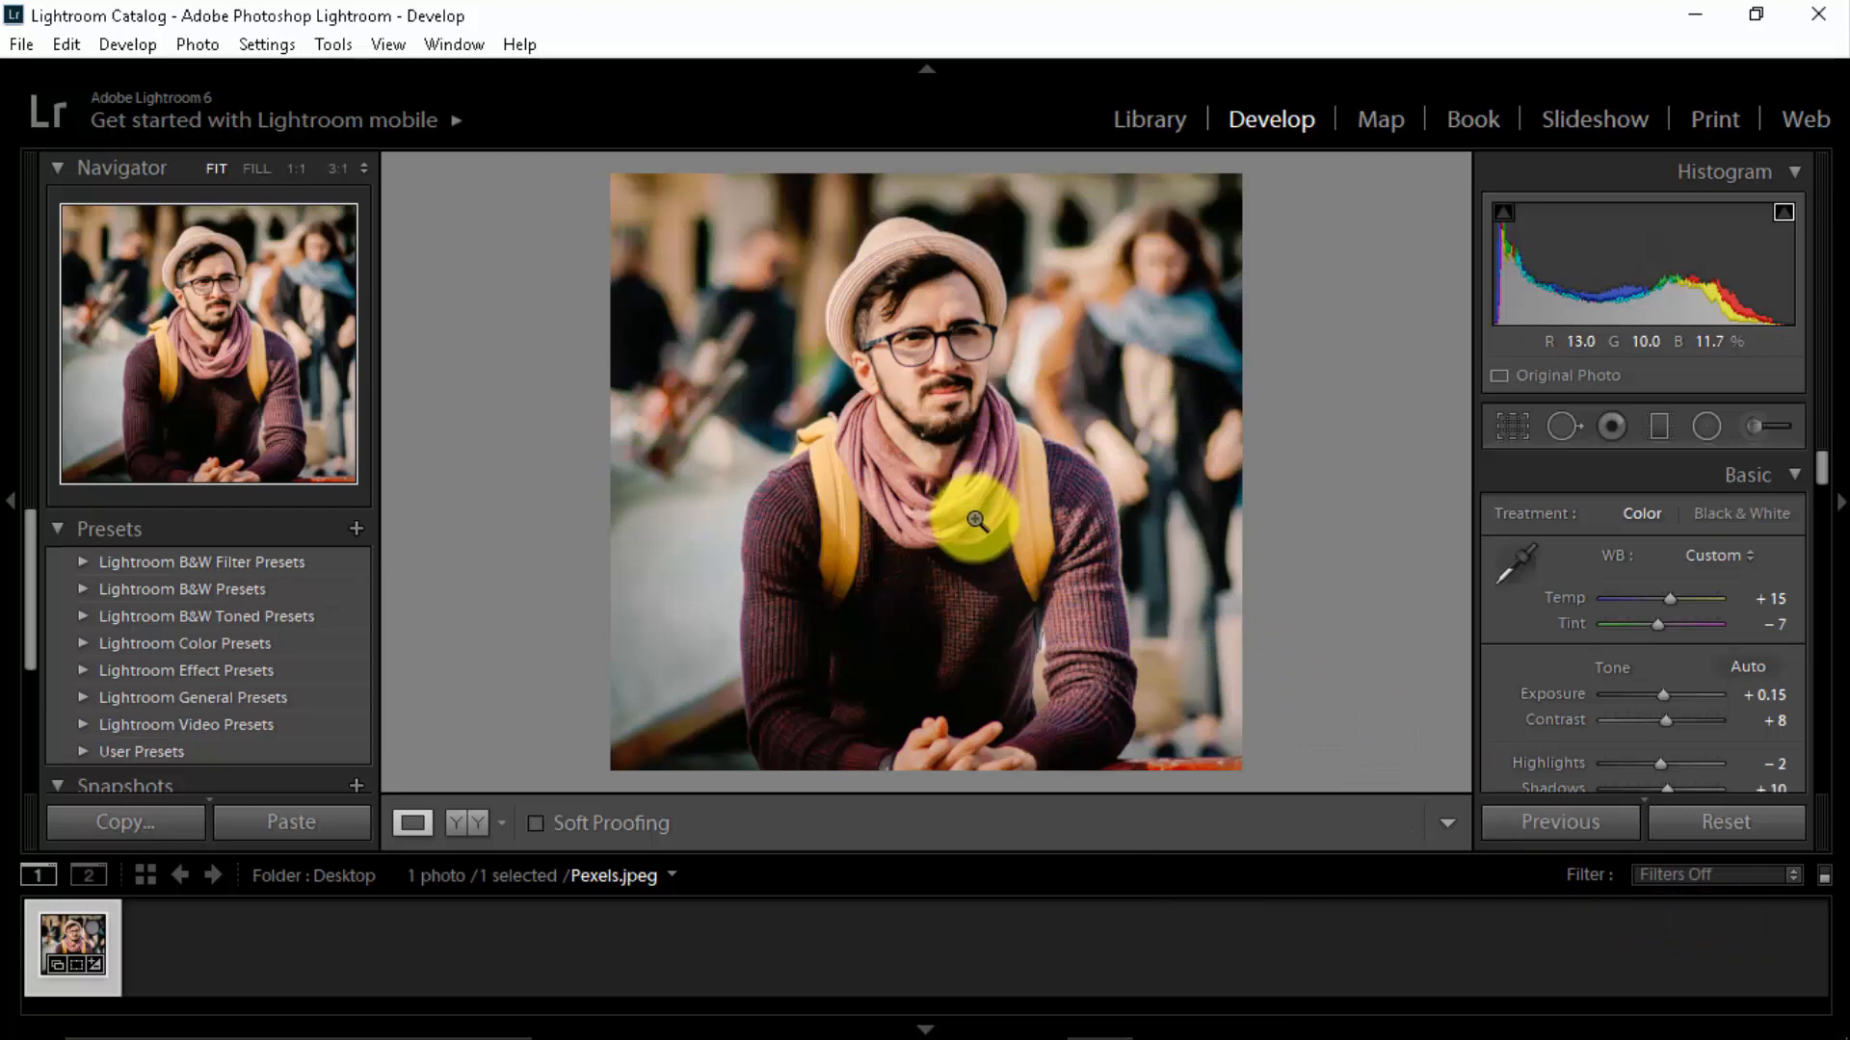
left_click(463, 822)
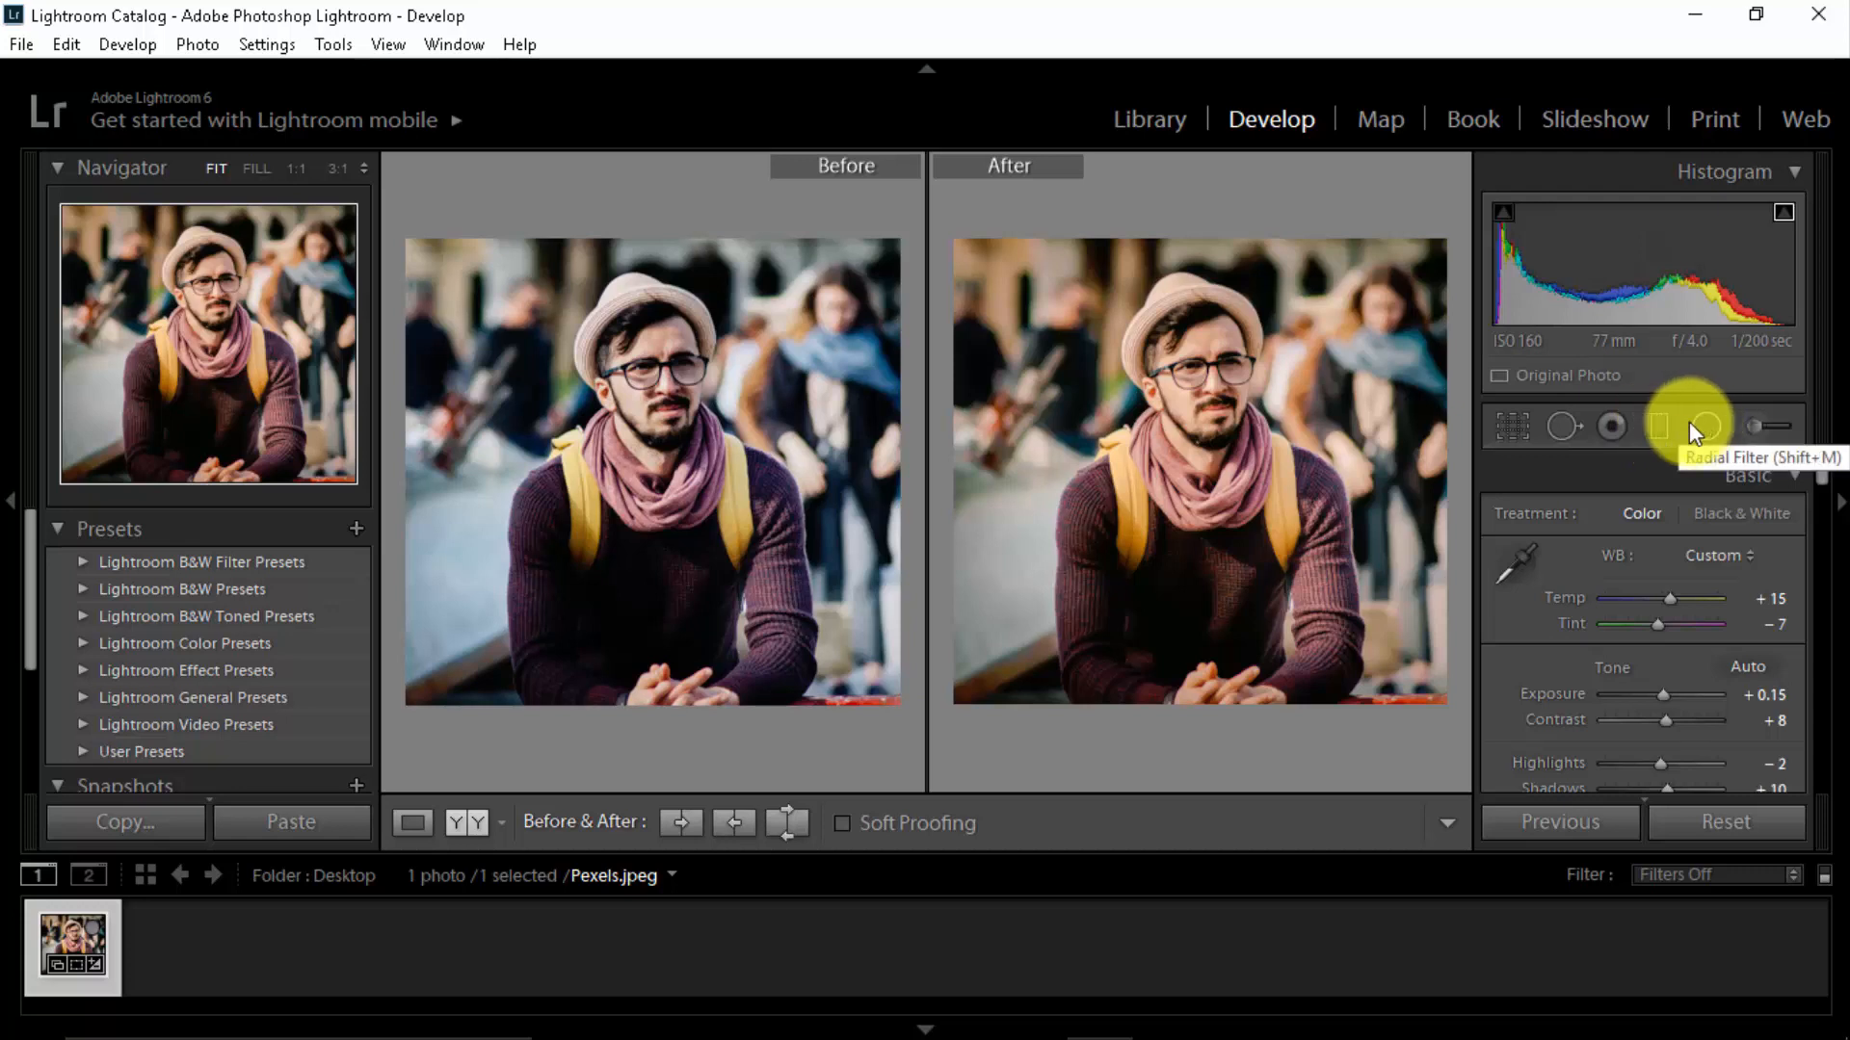
Try a diagonal exposure graduated filter from the After photo's lower-left corner toward its upper right, reposition it, and delete it.
left_click(1652, 424)
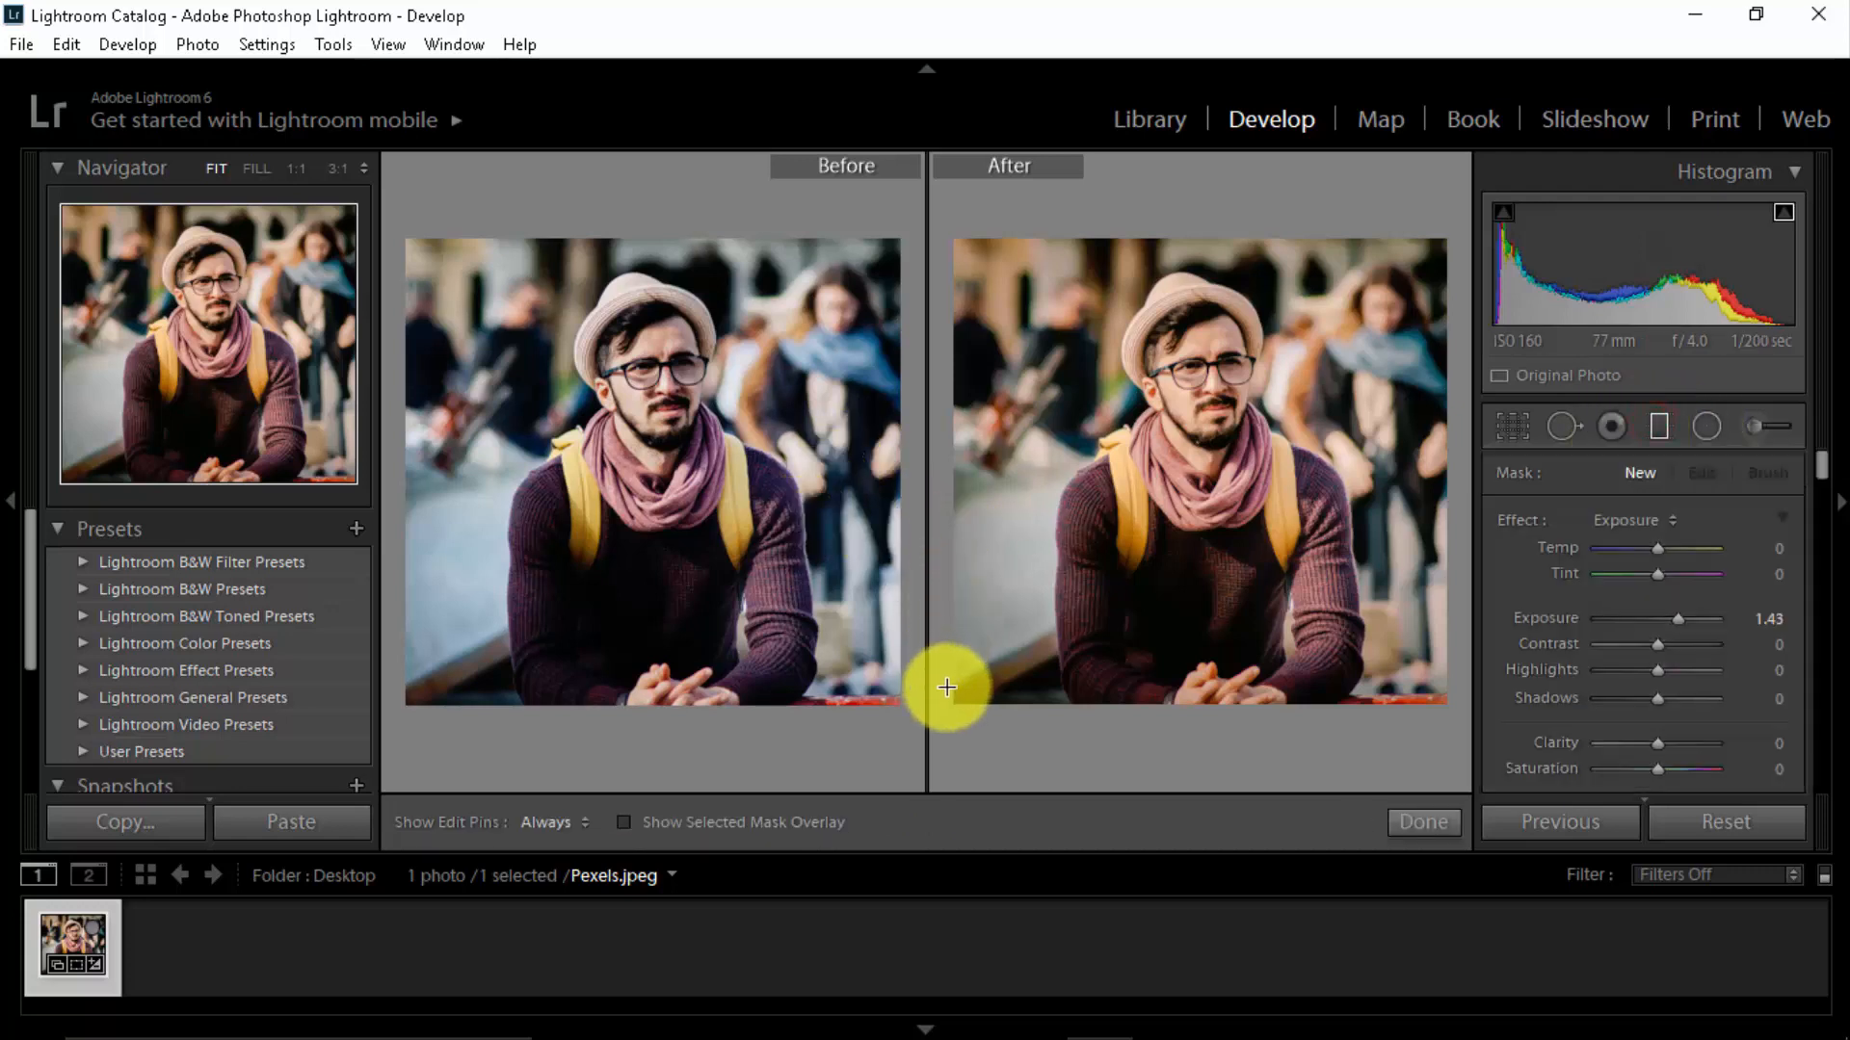
left_click_drag(952, 699, 1339, 285)
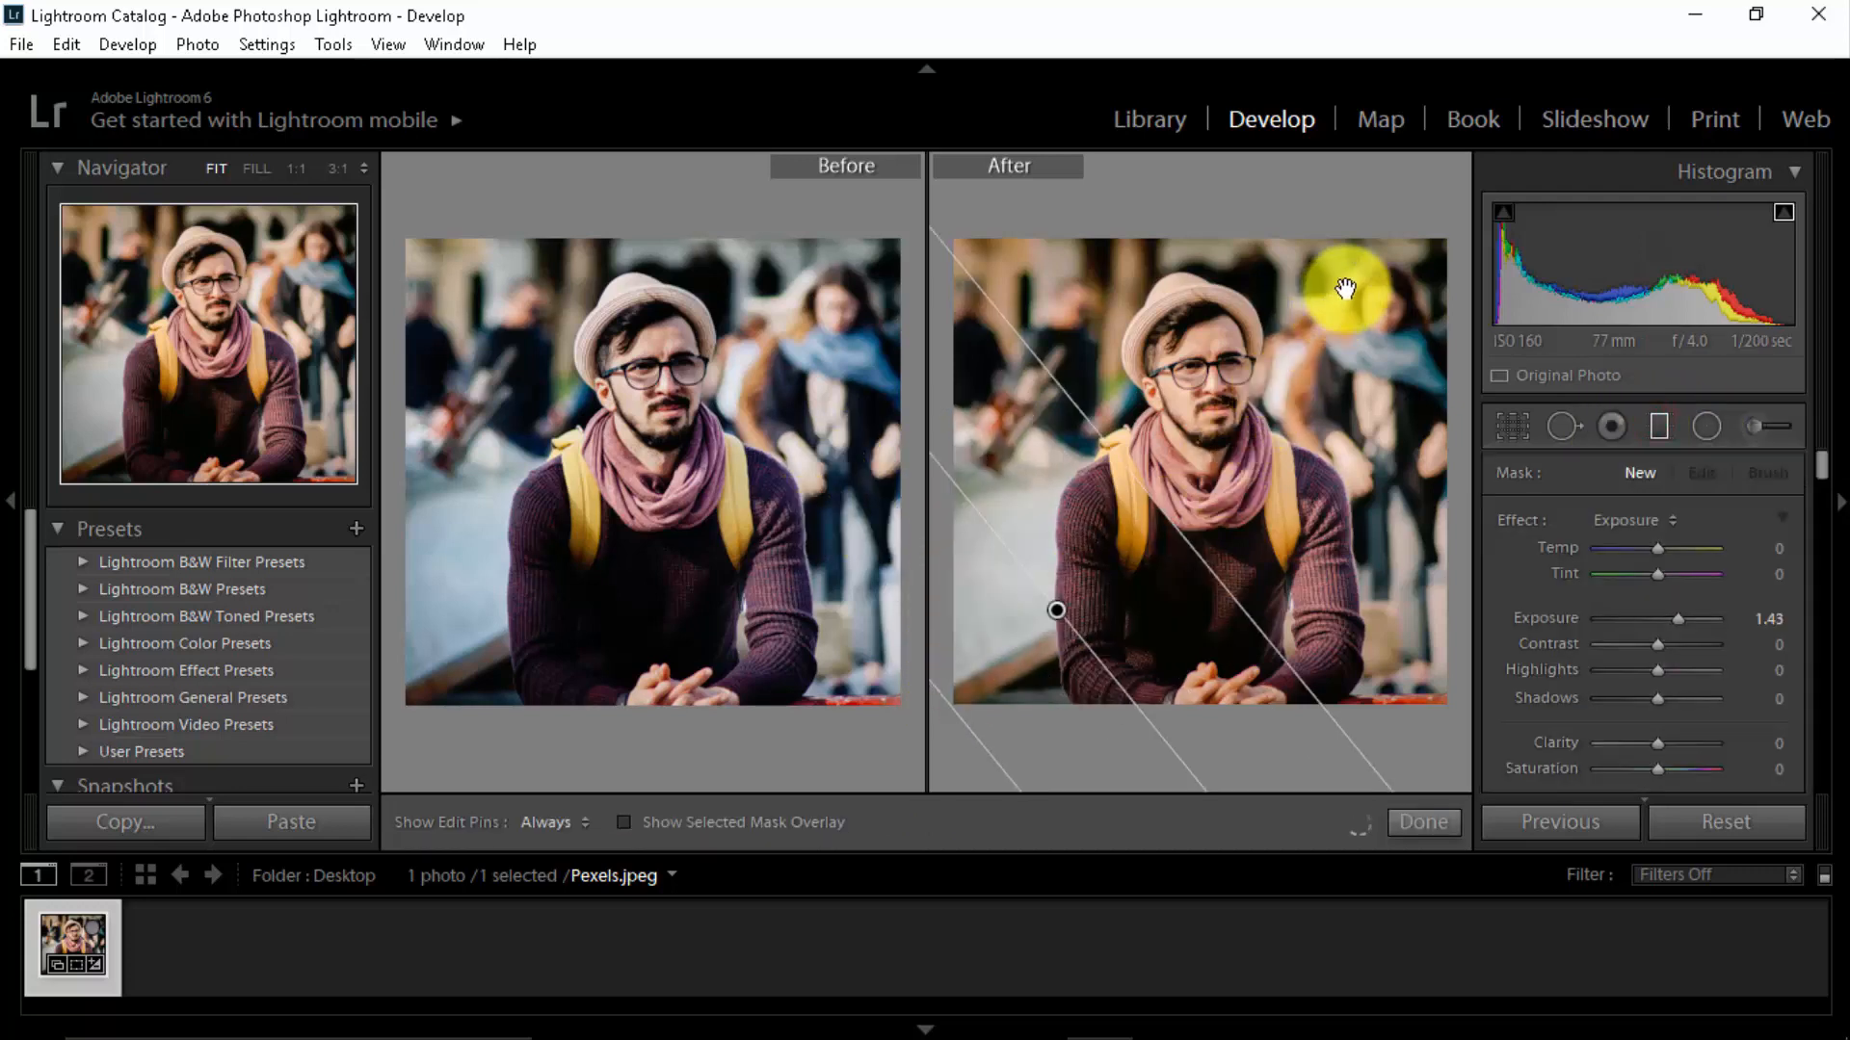
mouse_move(1408, 231)
left_mouse_down()
mouse_move(1449, 223)
mouse_move(1421, 261)
left_mouse_up()
left_click_drag(1188, 476, 1225, 437)
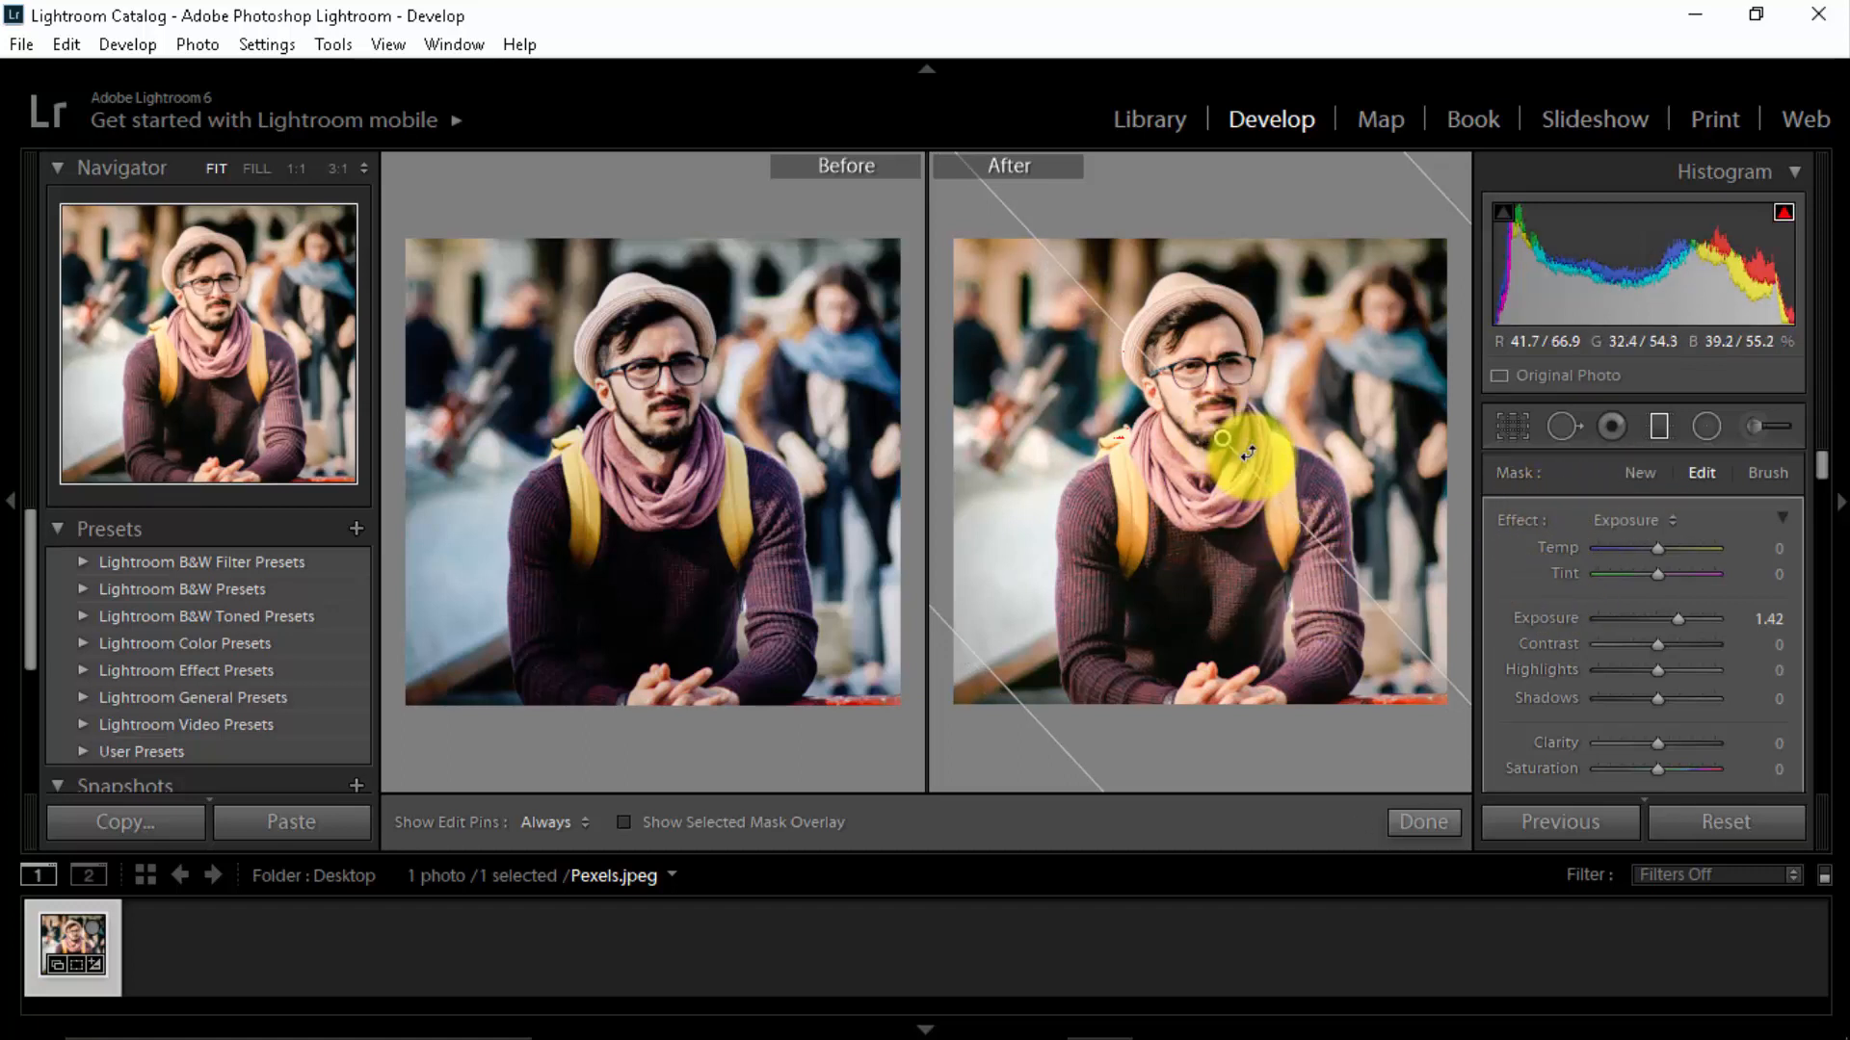
key("Delete")
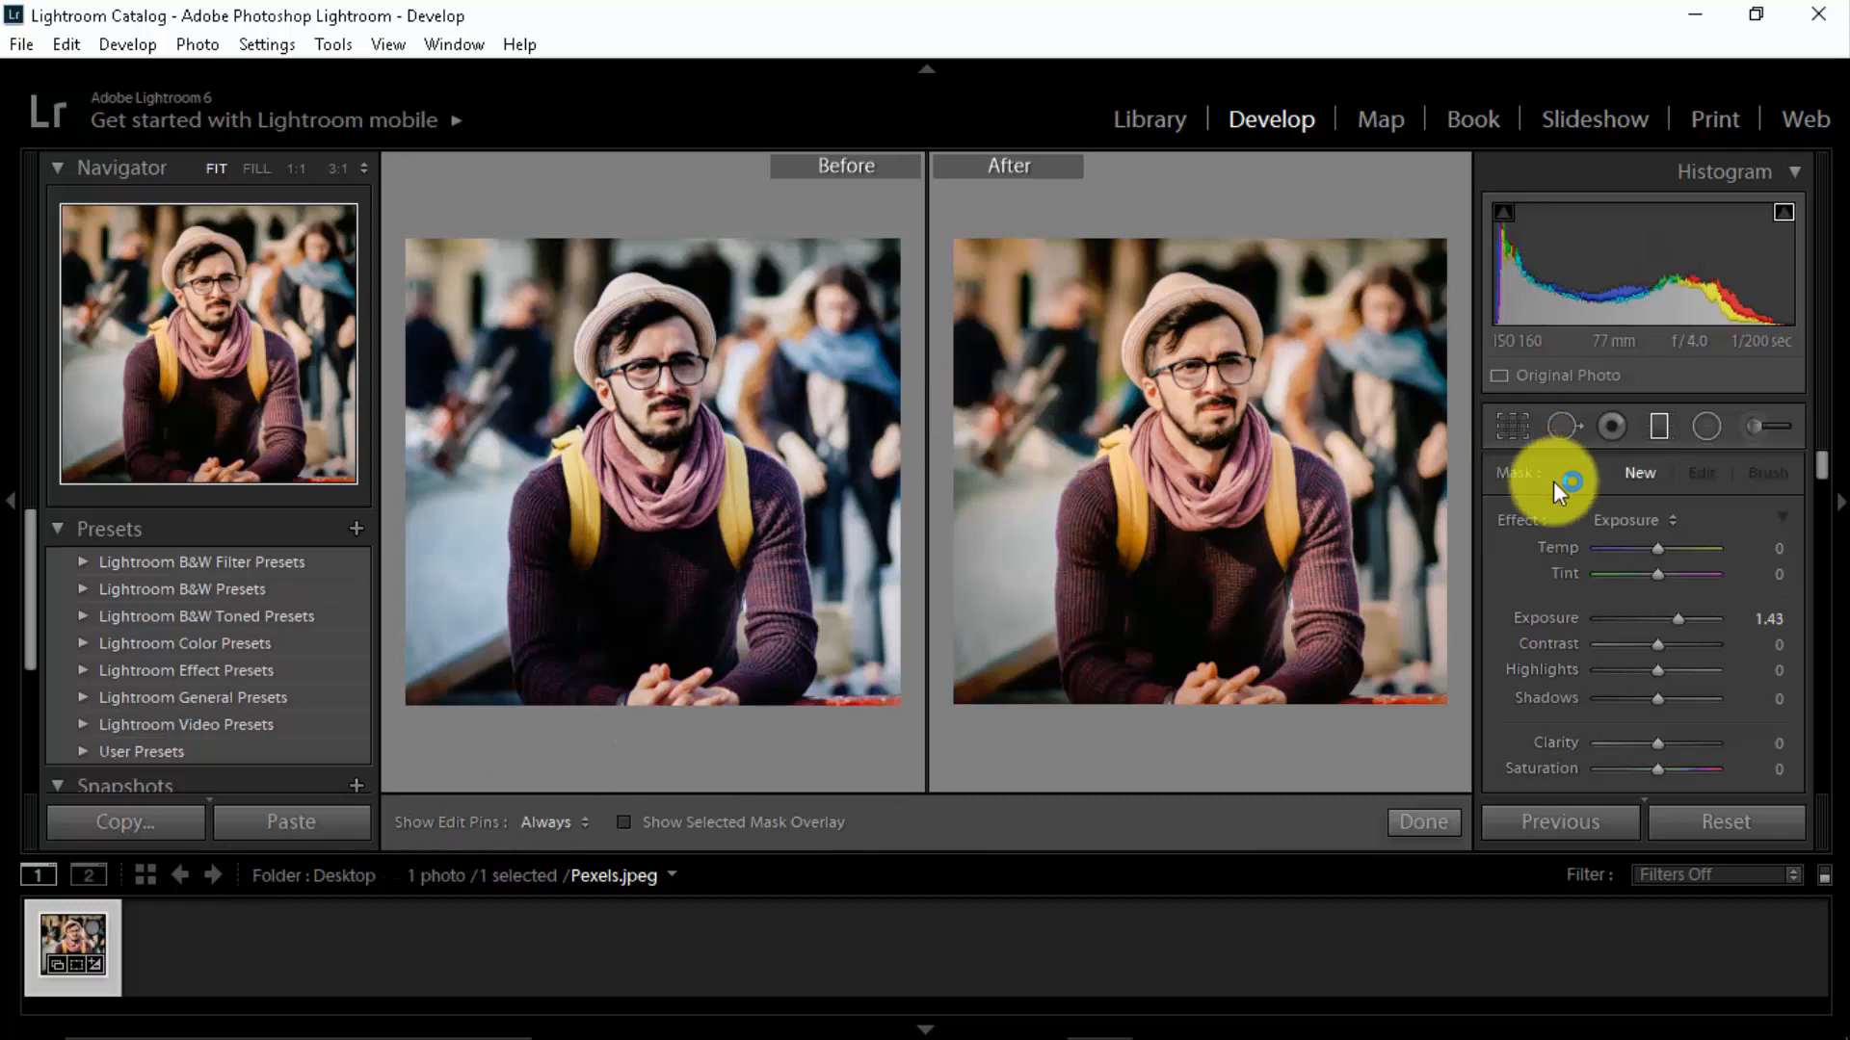
left_click(1430, 819)
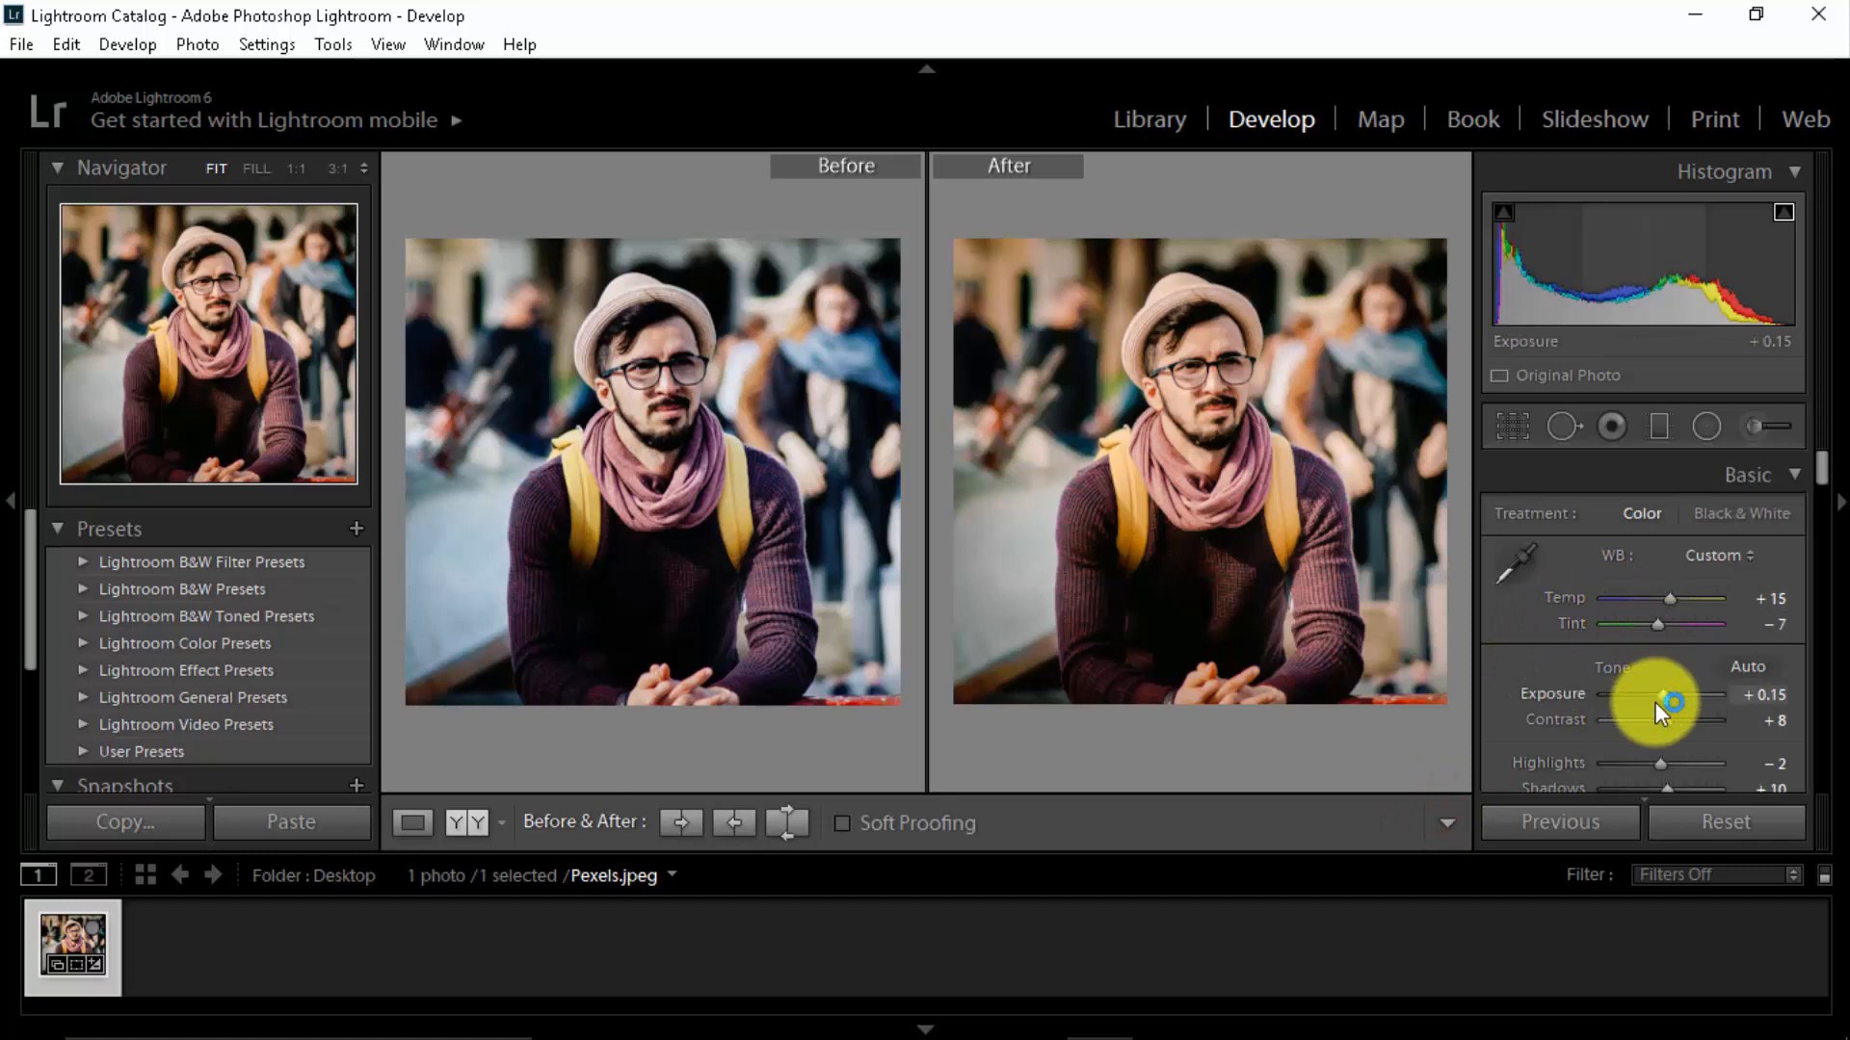
Set the portrait's Exposure to +0.30 and Contrast to +5.
left_click_drag(1663, 695, 1666, 696)
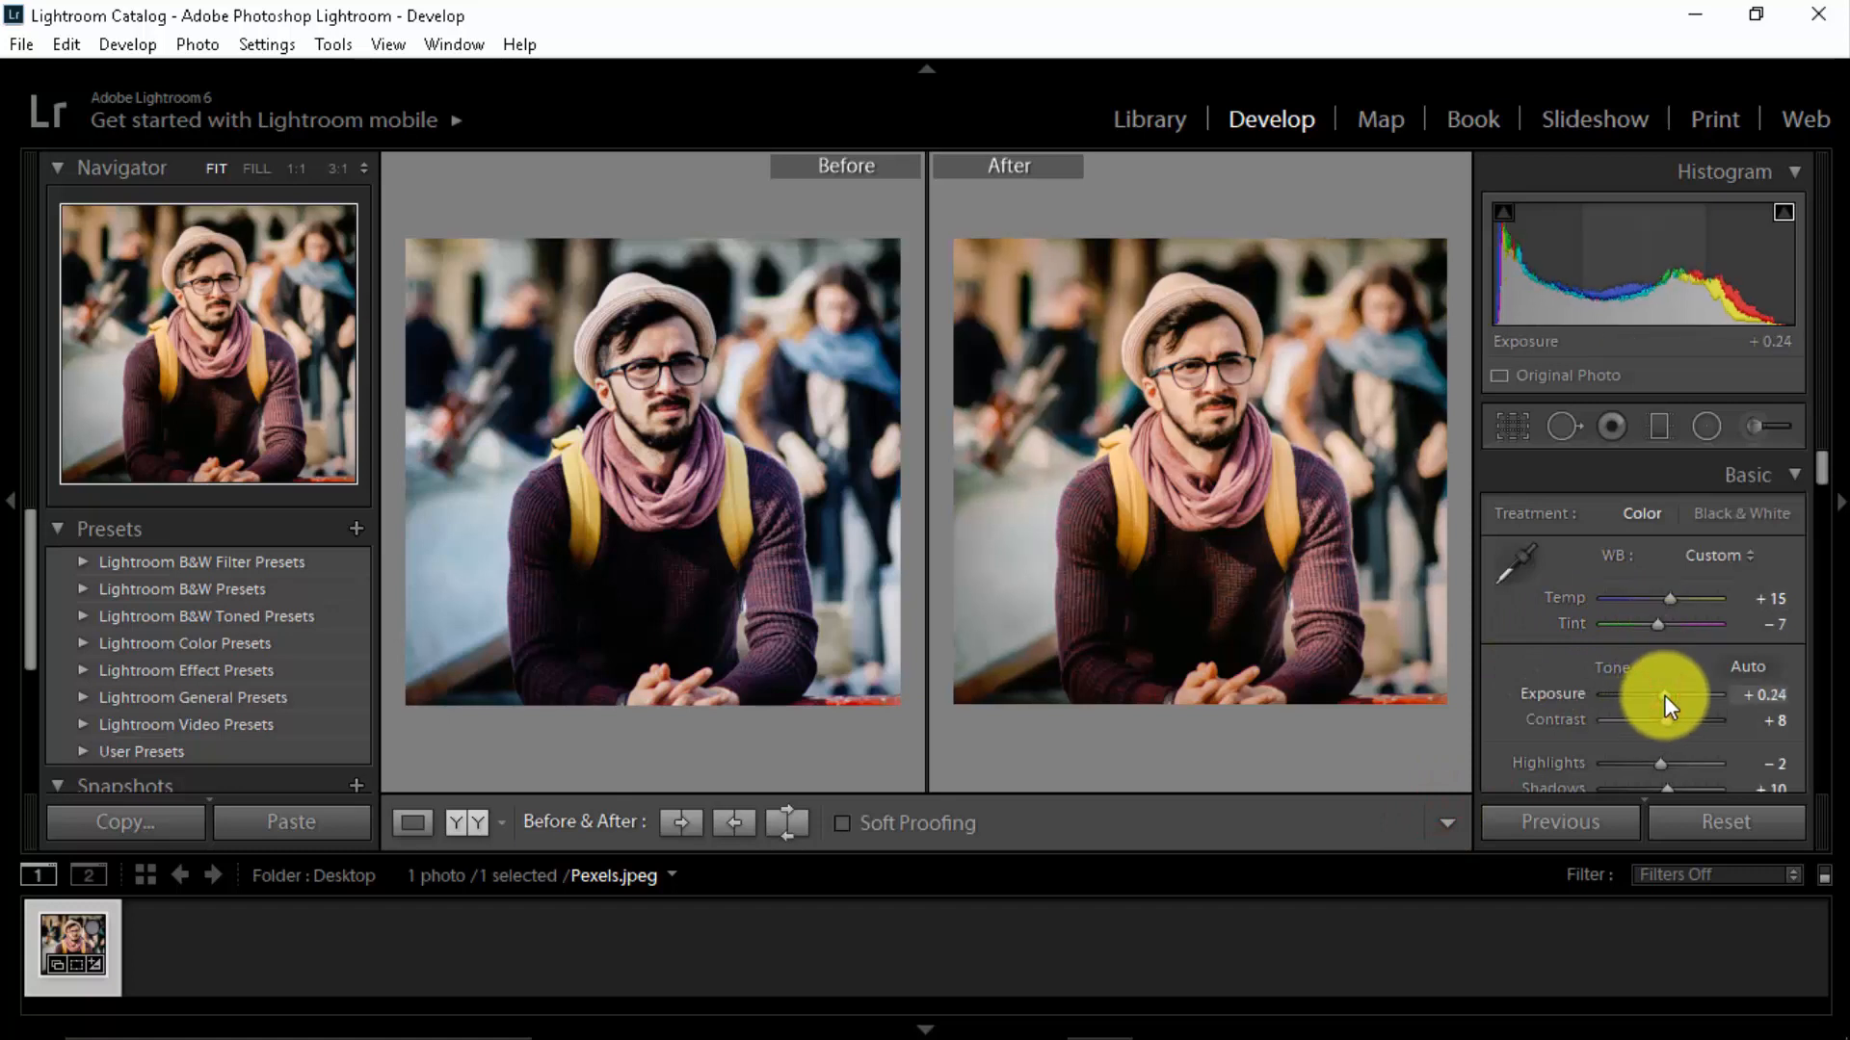
left_click(1775, 695)
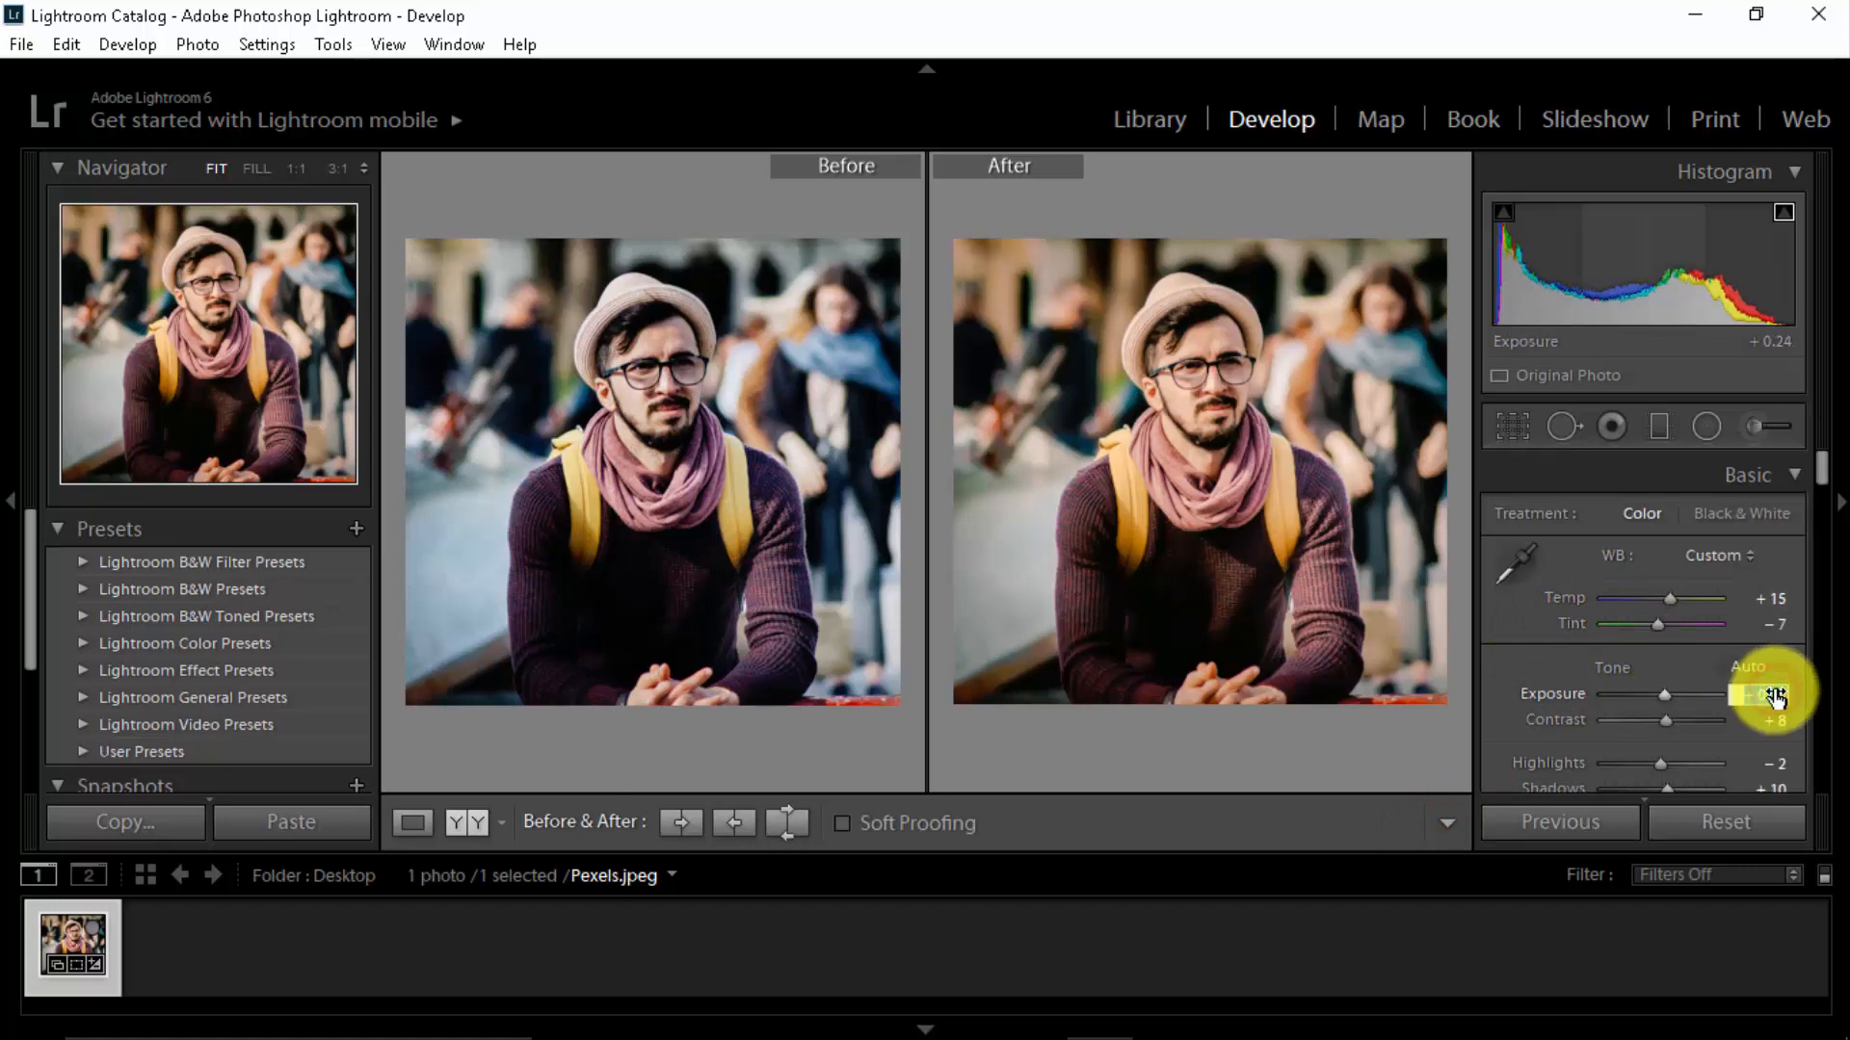
type("0.30")
key("Return")
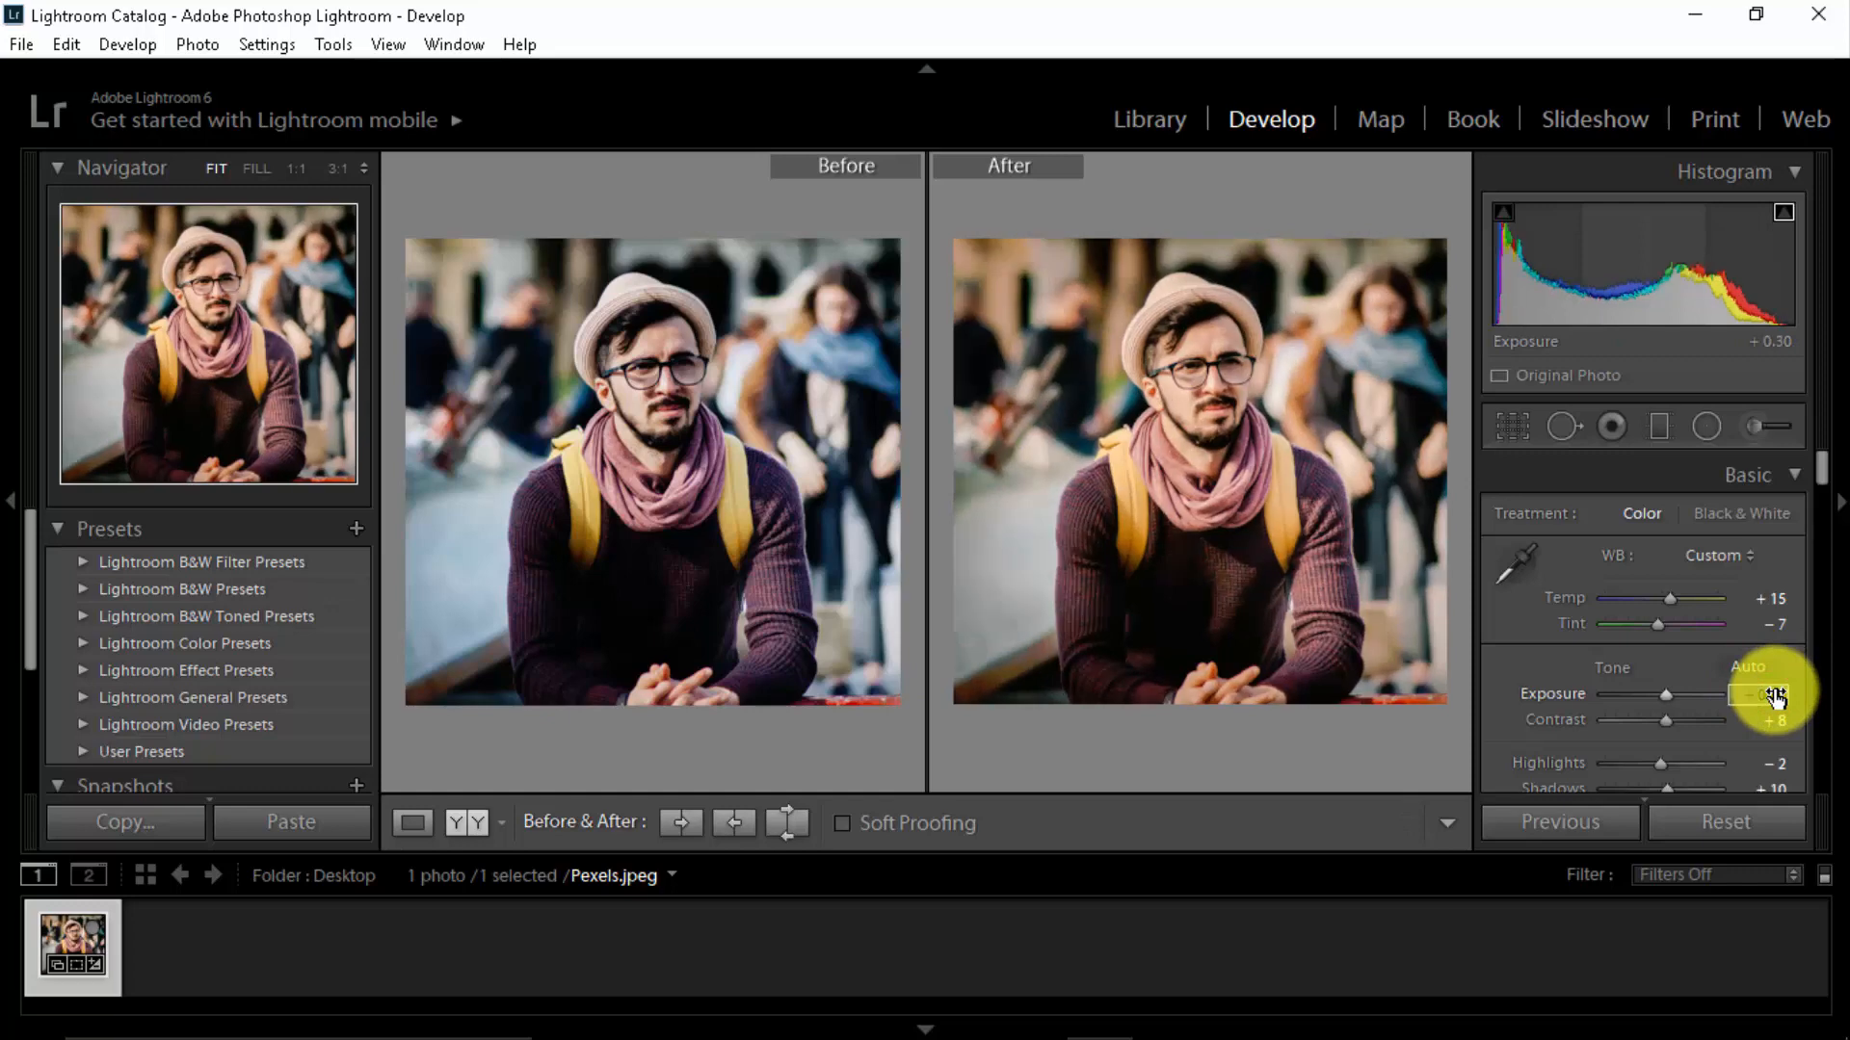
left_click(1767, 723)
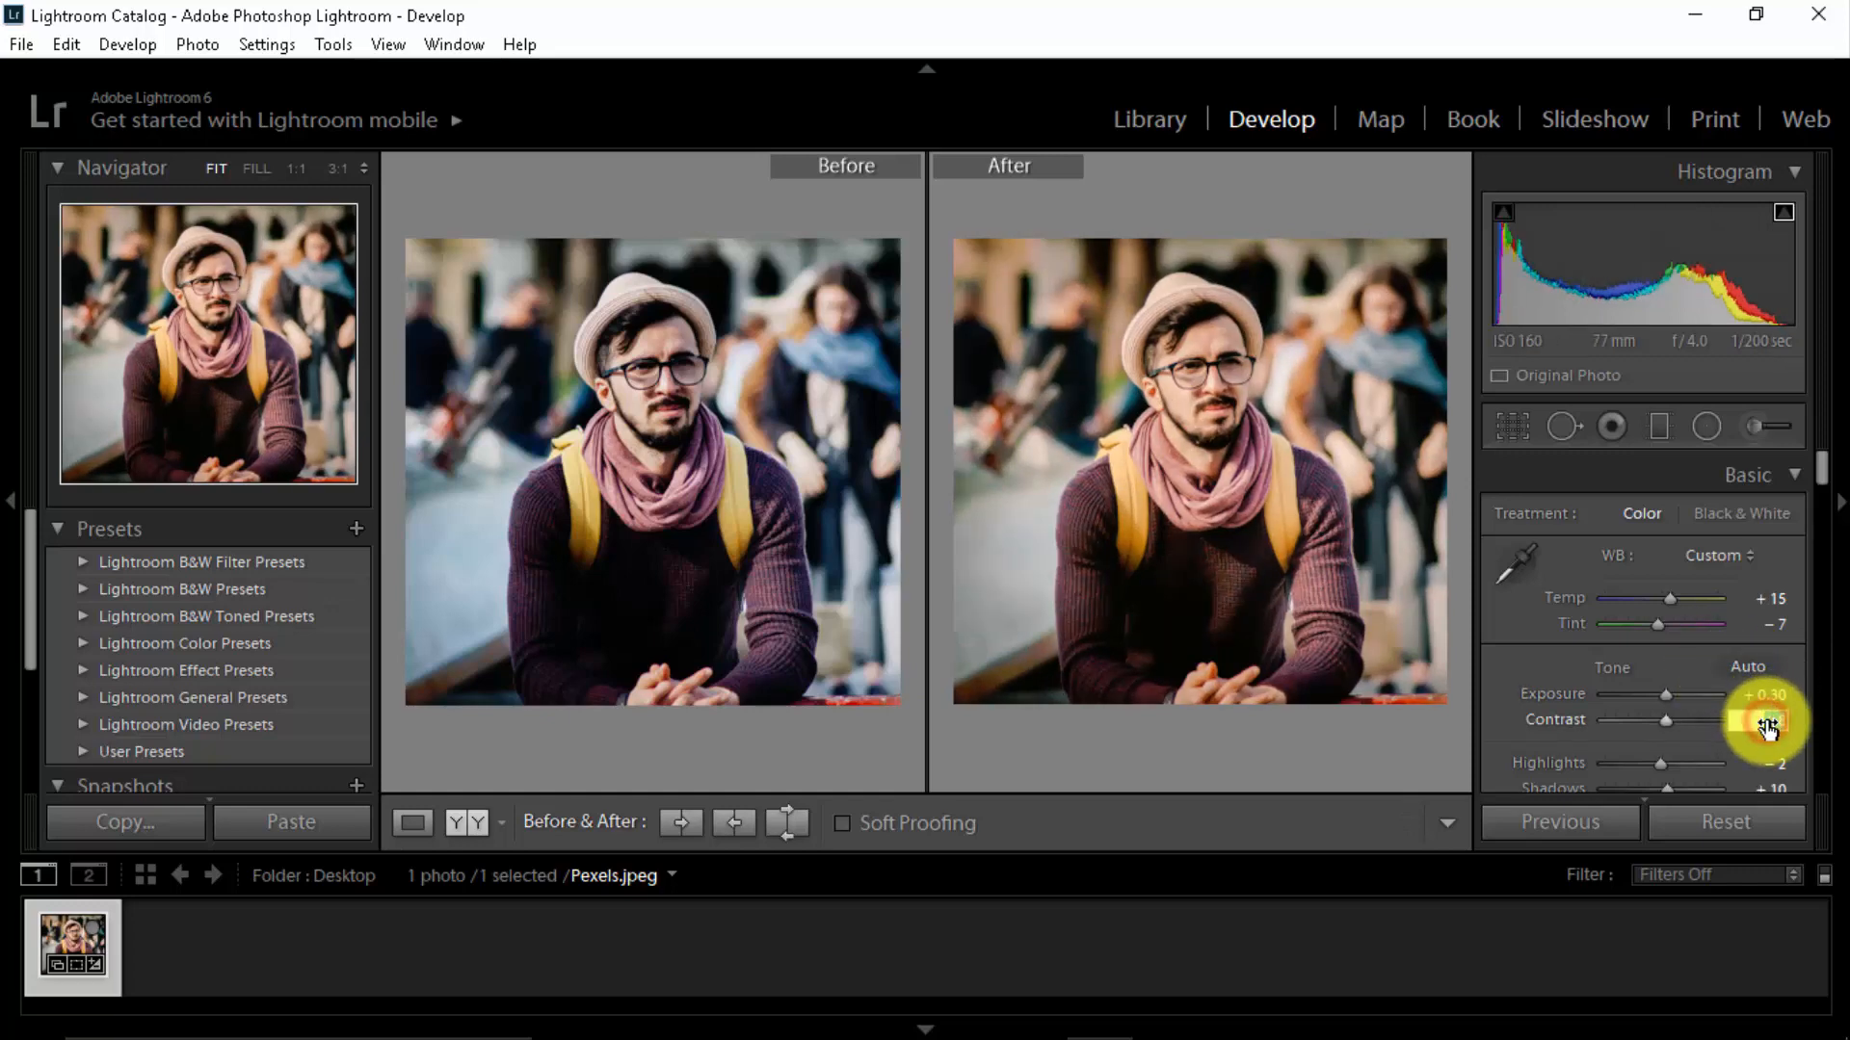
type("5")
key("Return")
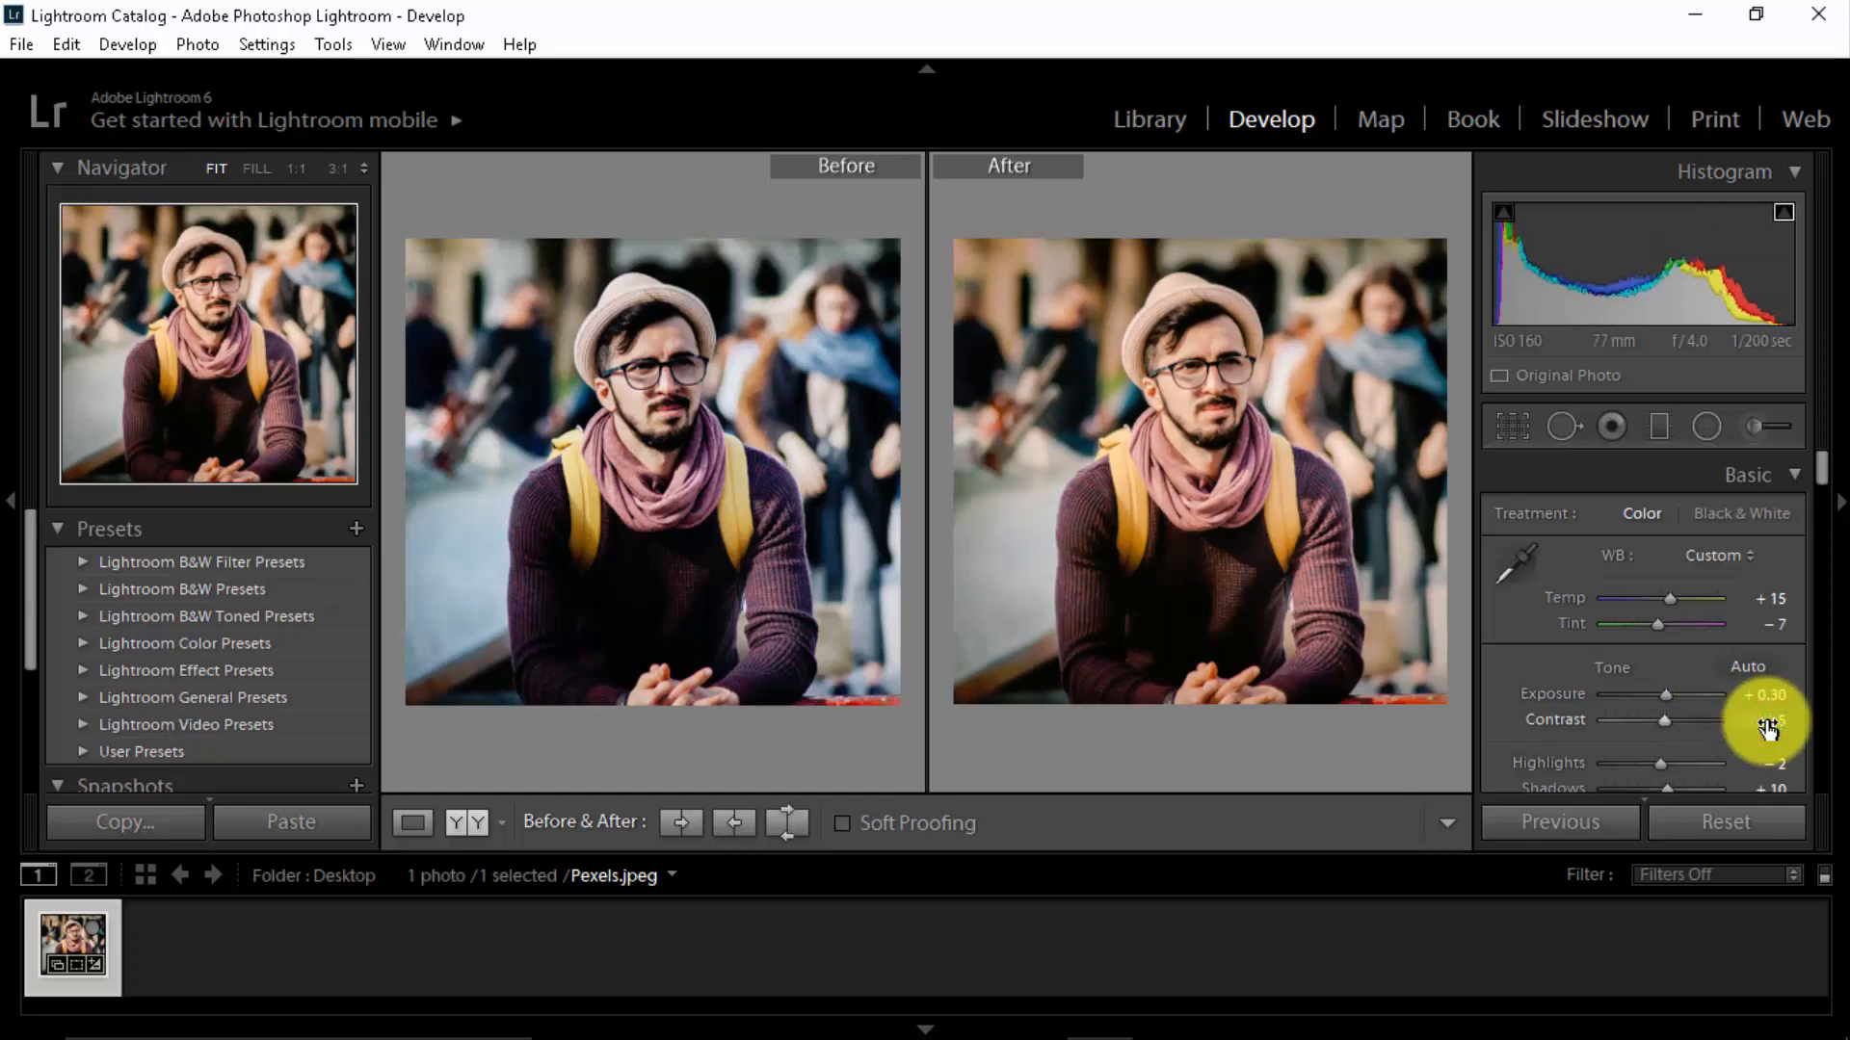
Compare the edit in the left/right split, top/bottom, and top/bottom split Before and After views, and return to side by side.
left_click(461, 827)
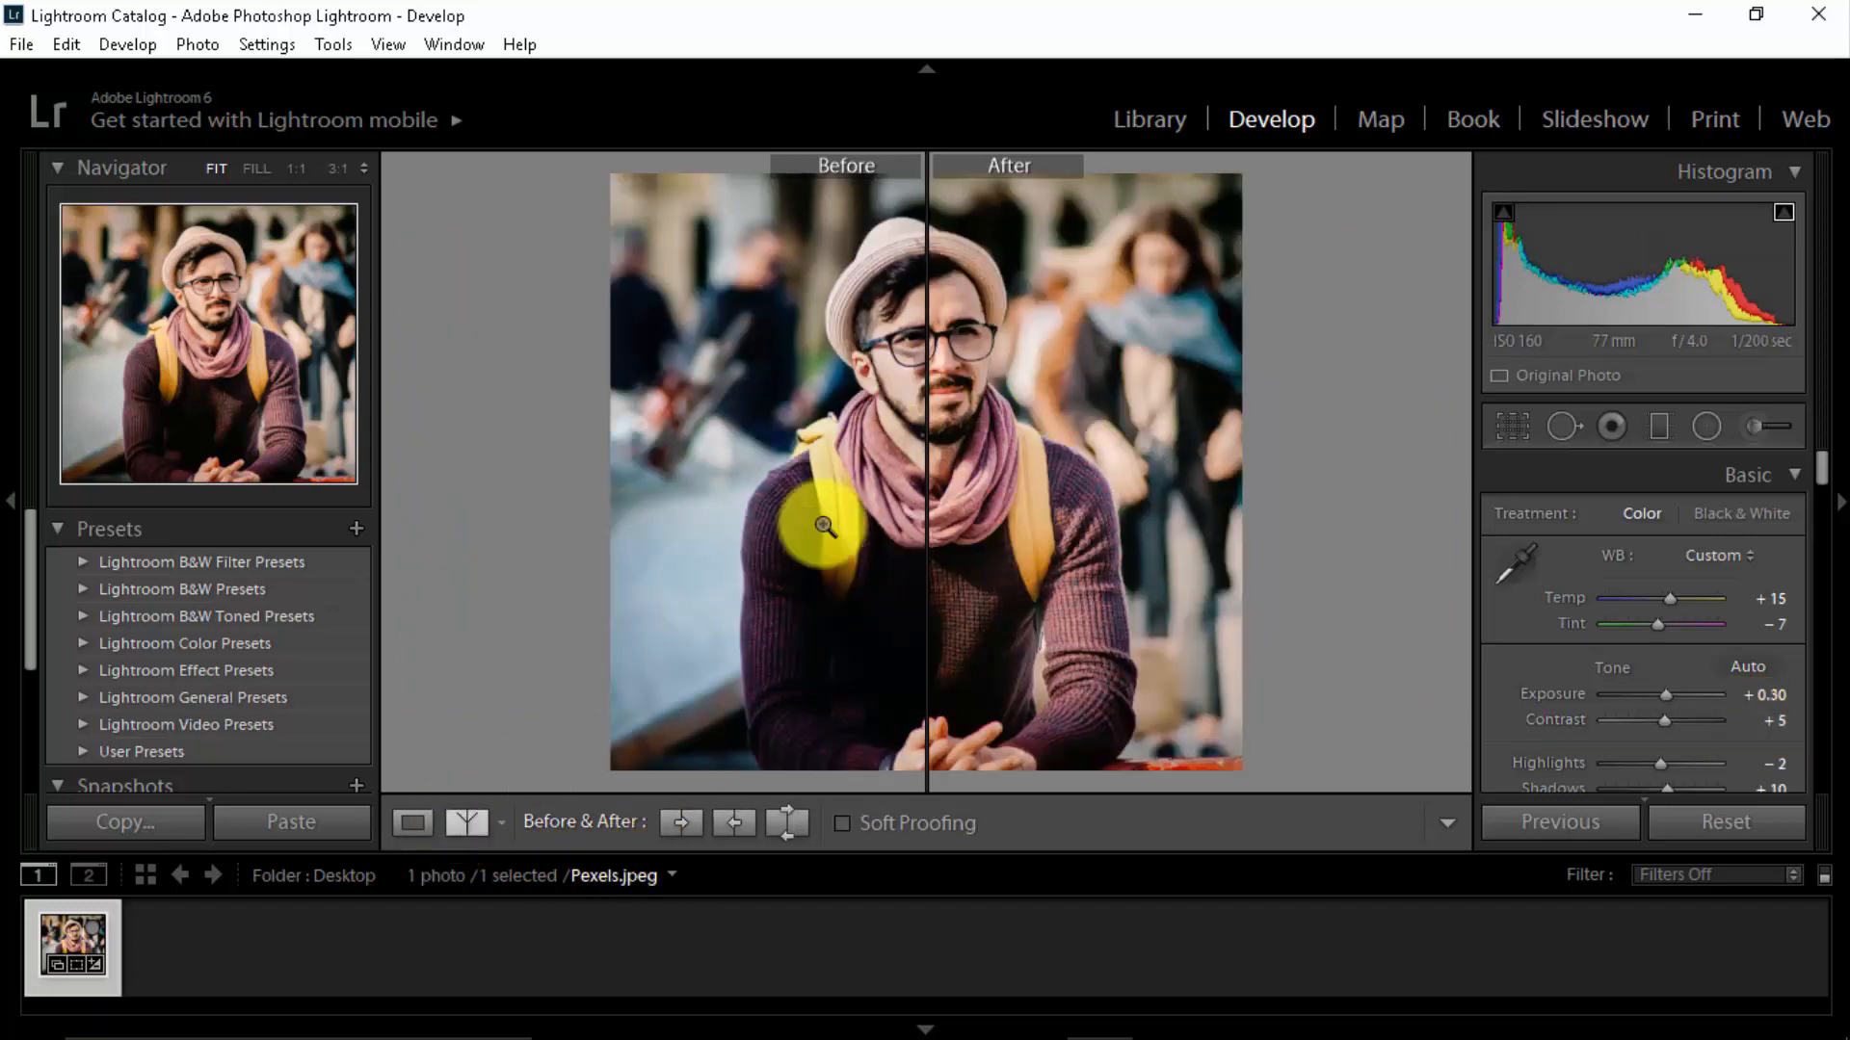
left_click(455, 834)
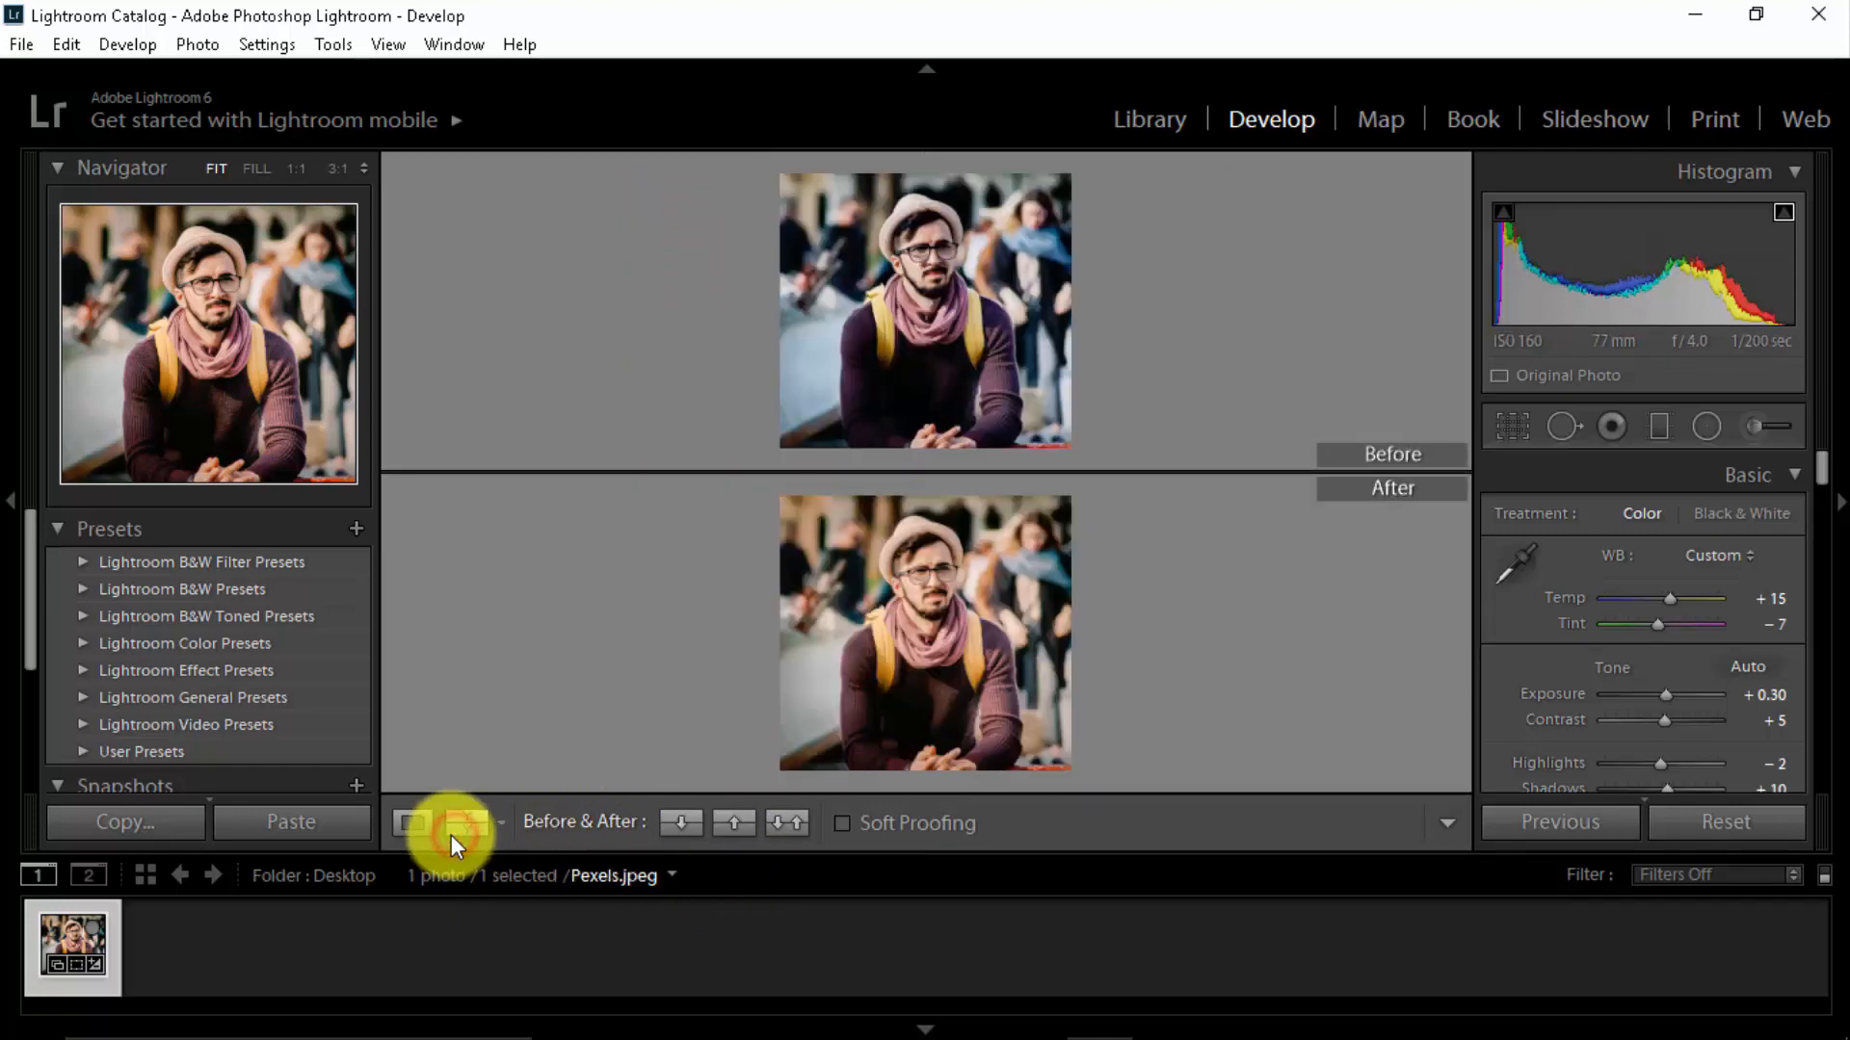
left_click(451, 834)
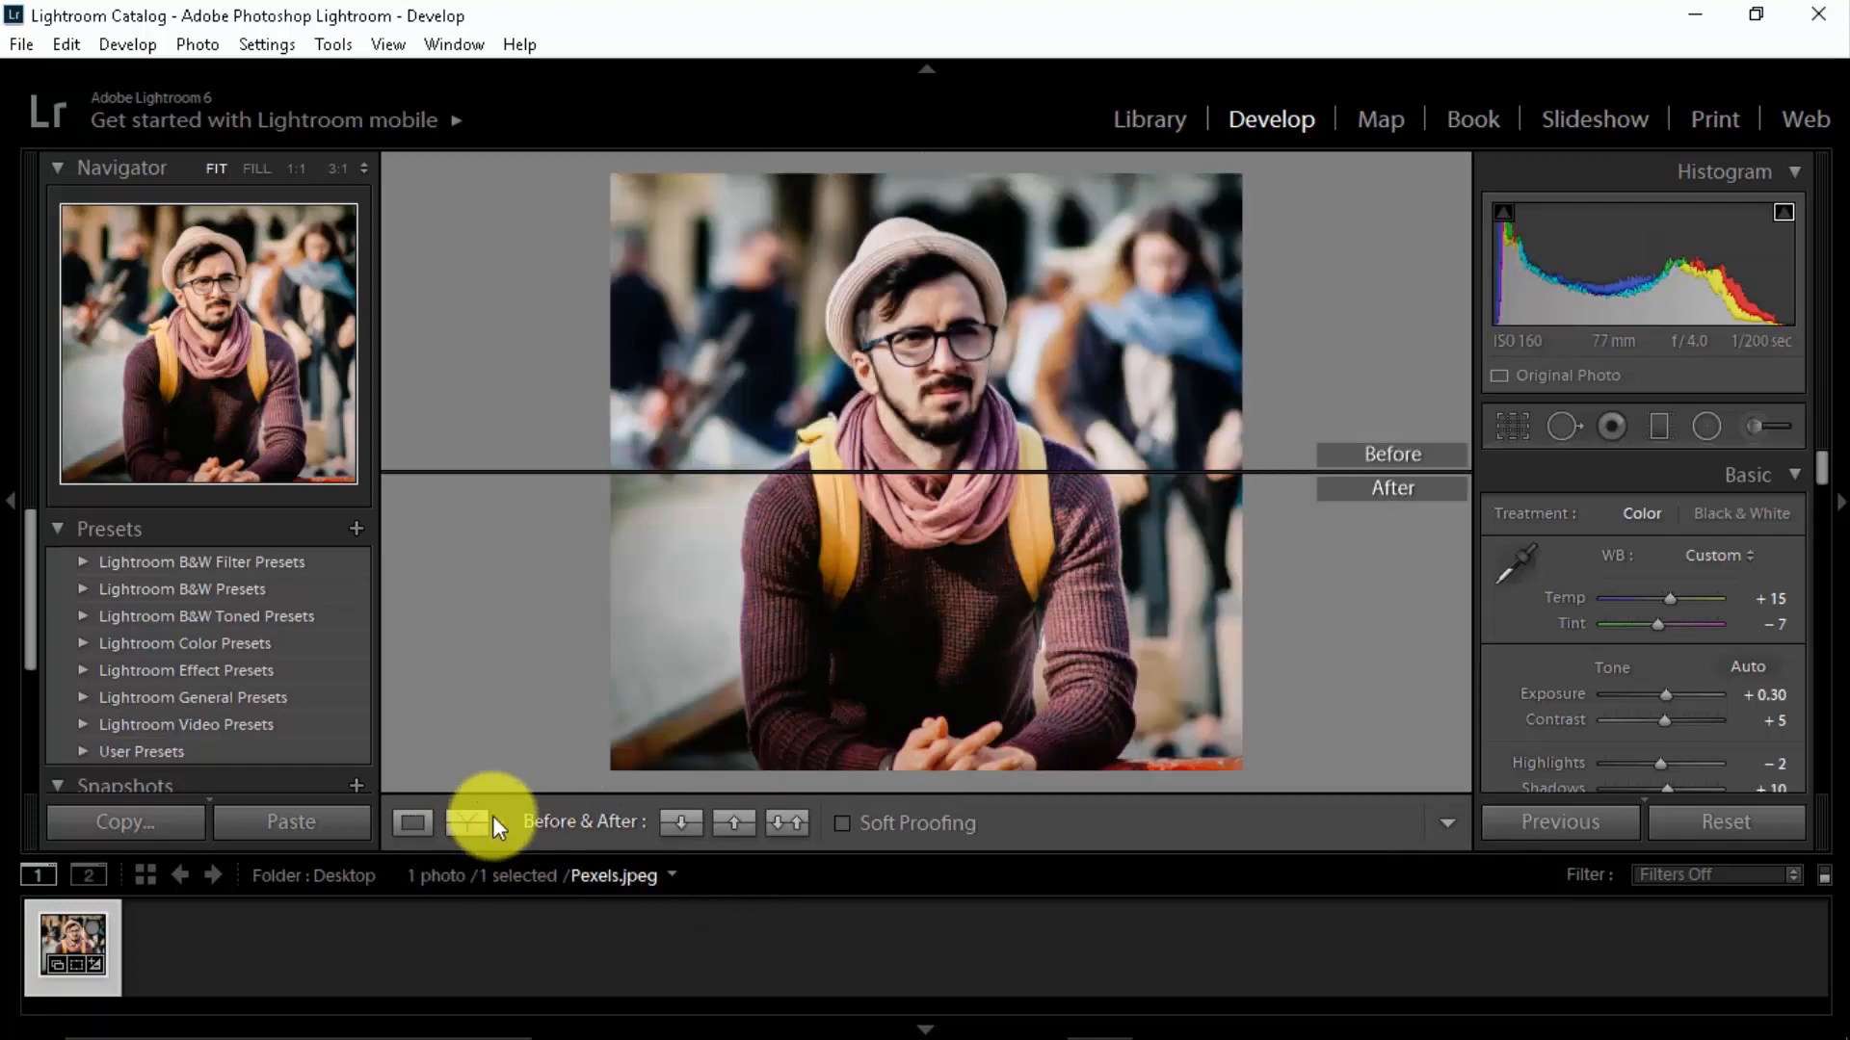
left_click(454, 831)
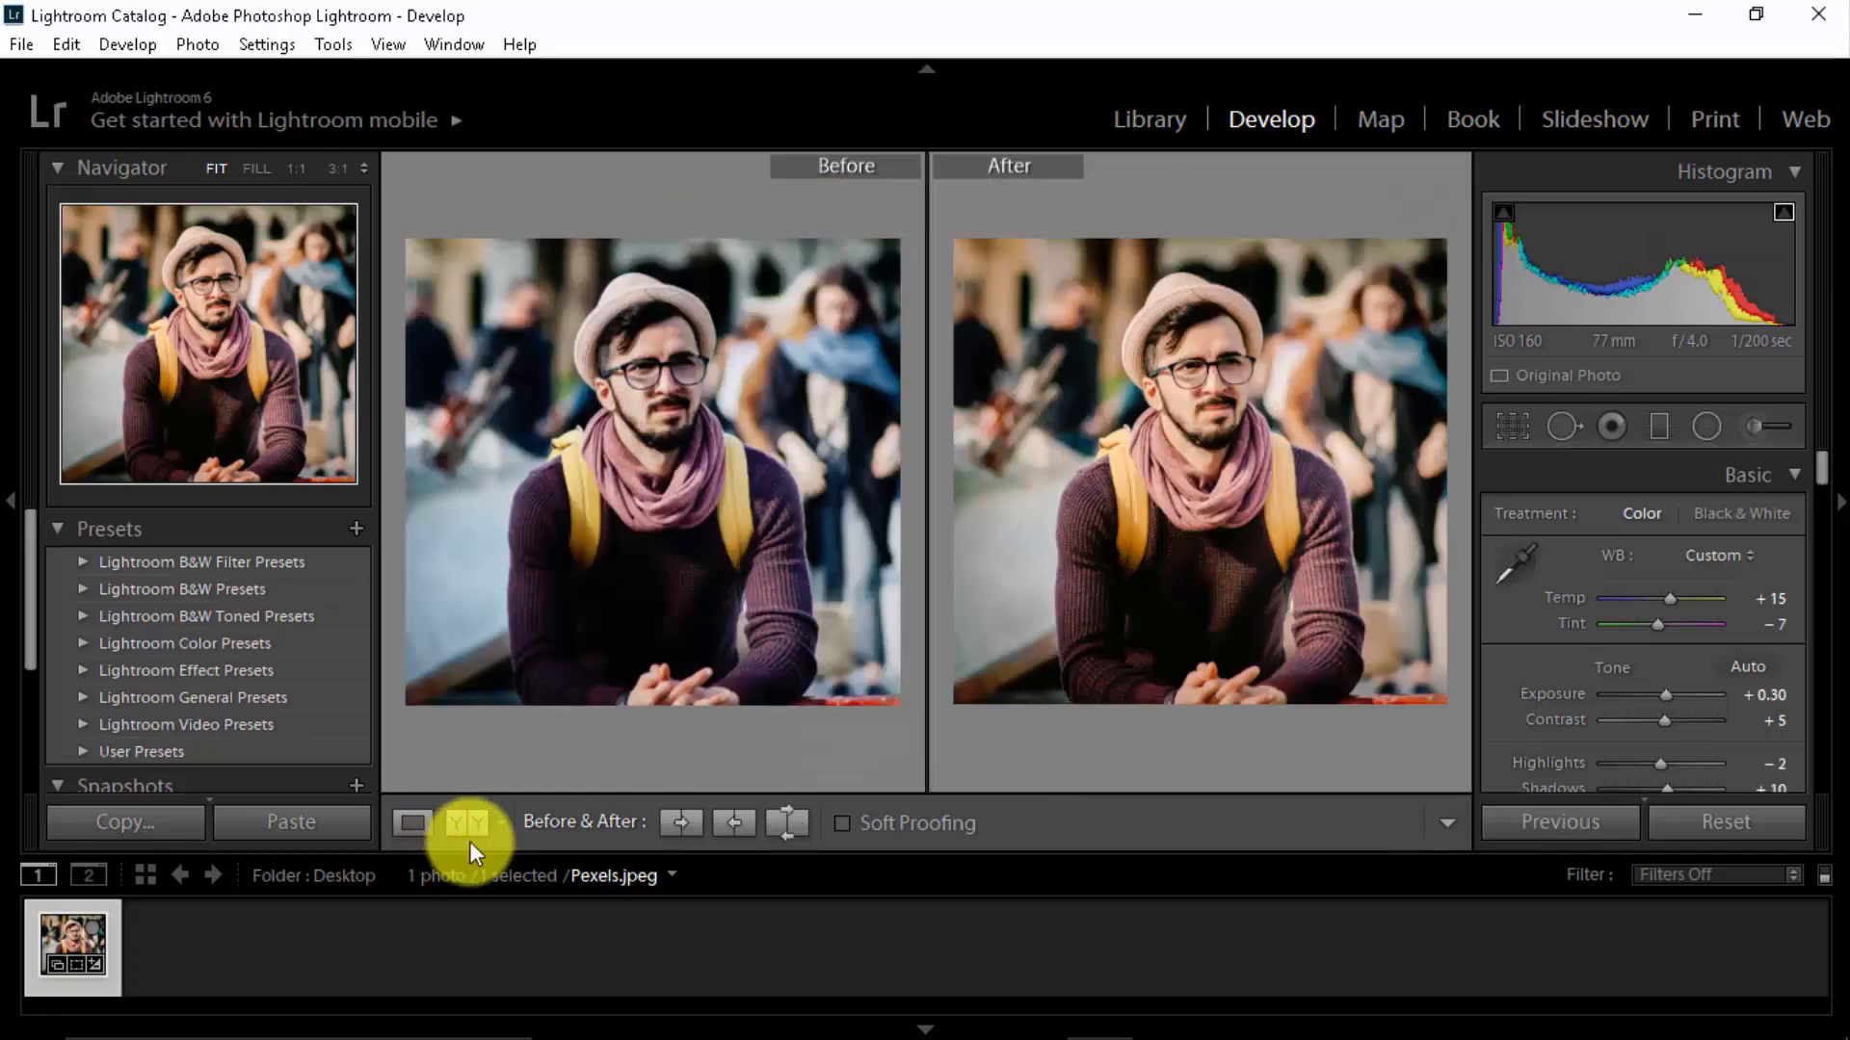